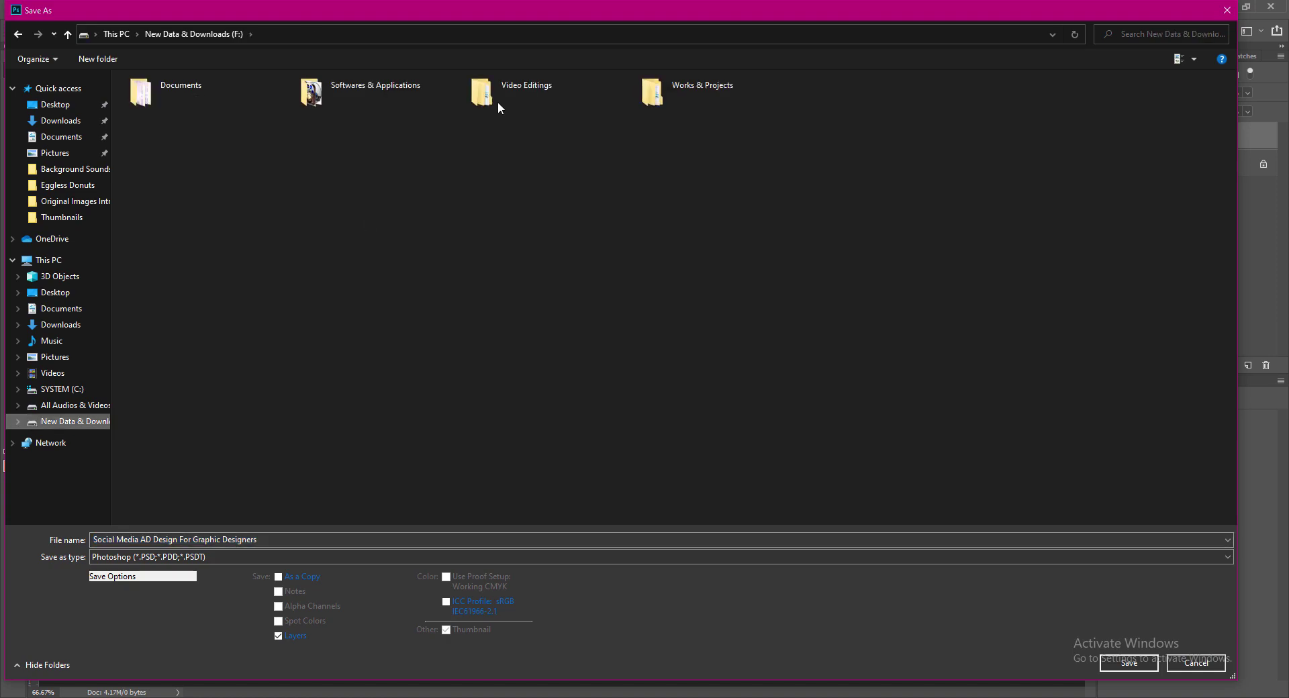
# Step: Save the file as 'Social Media AD Design For Graphic Designers.psd' in F: > Works & Projects > Photoshop Works
pyautogui.doubleClick(685, 90)
pyautogui.doubleClick(413, 86)
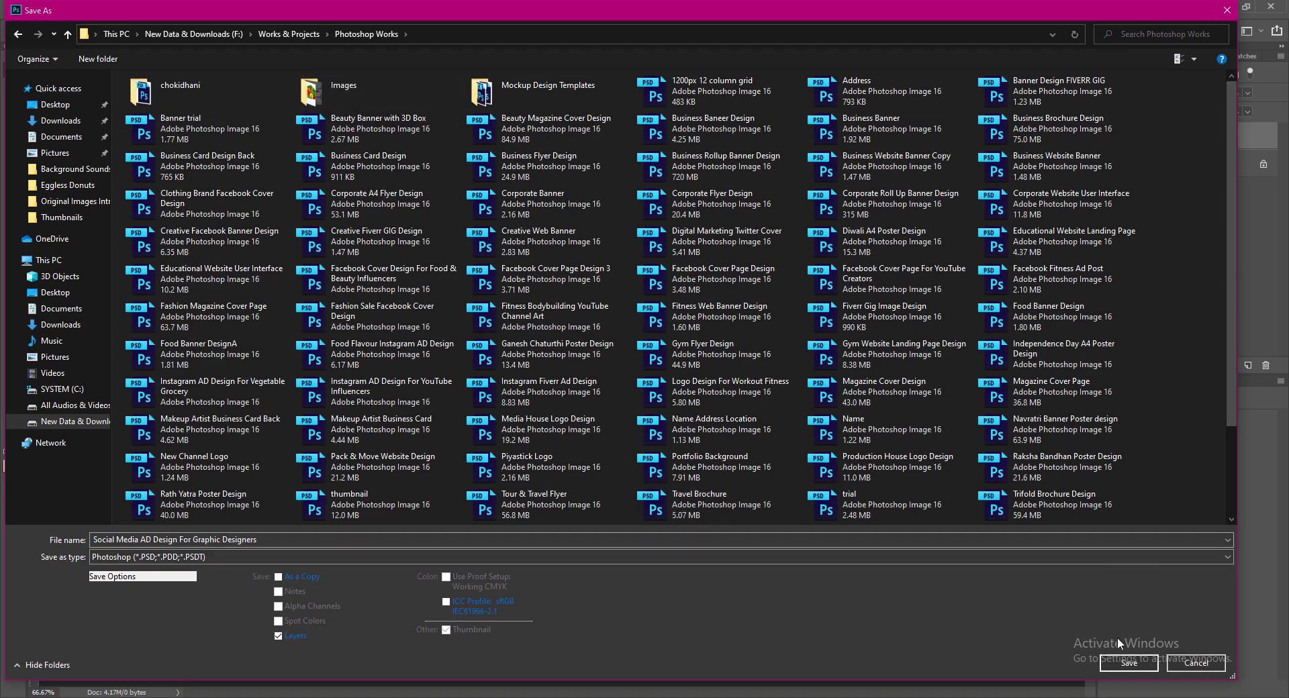
pyautogui.click(1128, 663)
pyautogui.click(791, 217)
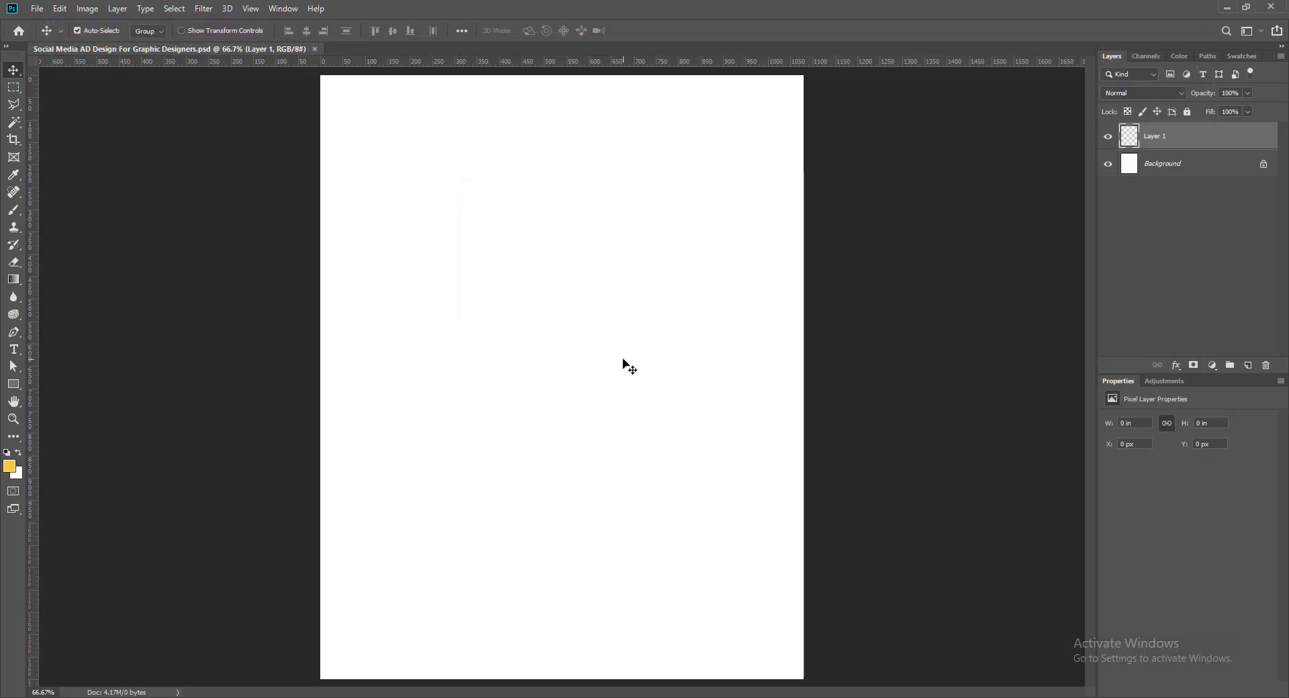
# Step: Draw the wave custom shape across the page and move it about 92 px down
pyautogui.click(15, 386)
pyautogui.rightClick(15, 386)
pyautogui.click(65, 449)
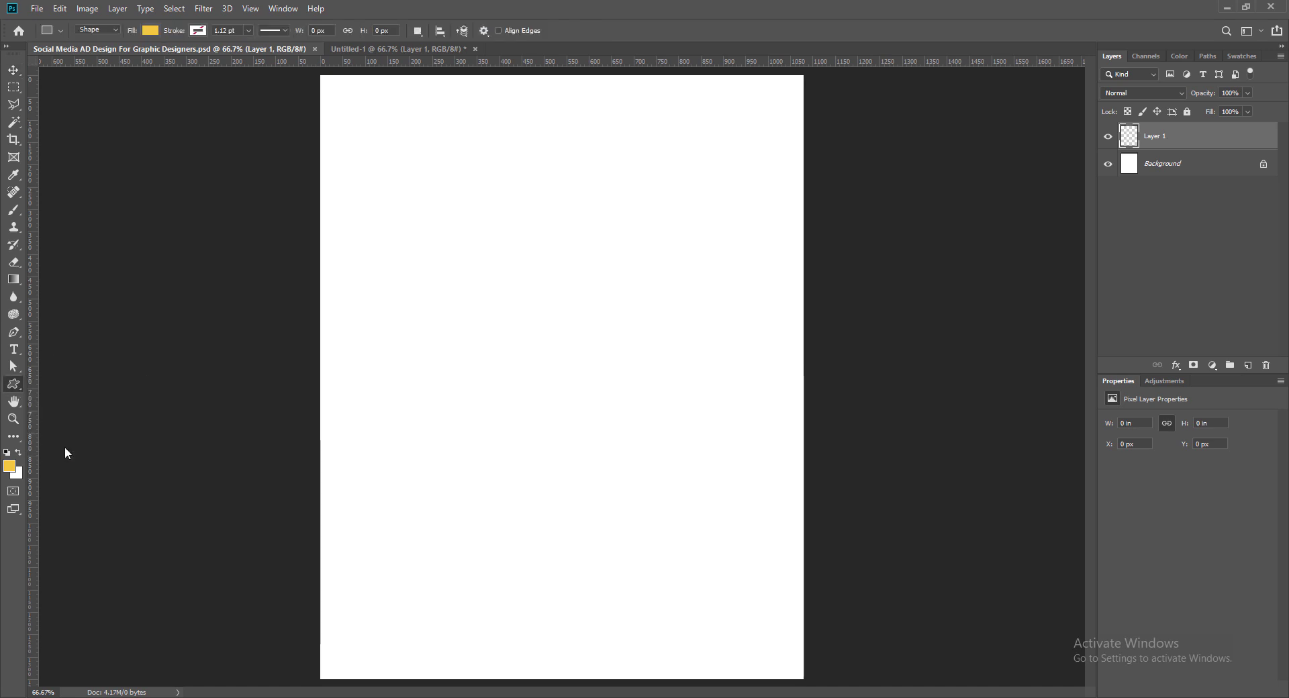
pyautogui.click(545, 32)
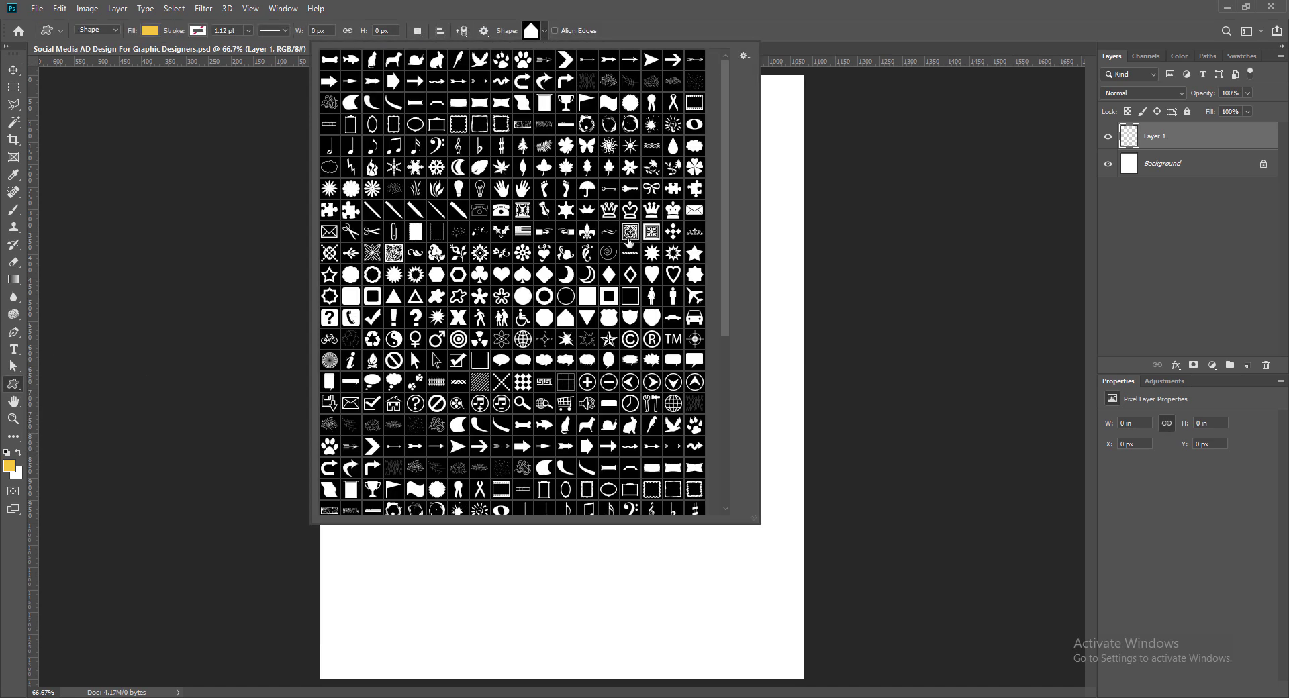
pyautogui.click(522, 104)
pyautogui.click(653, 14)
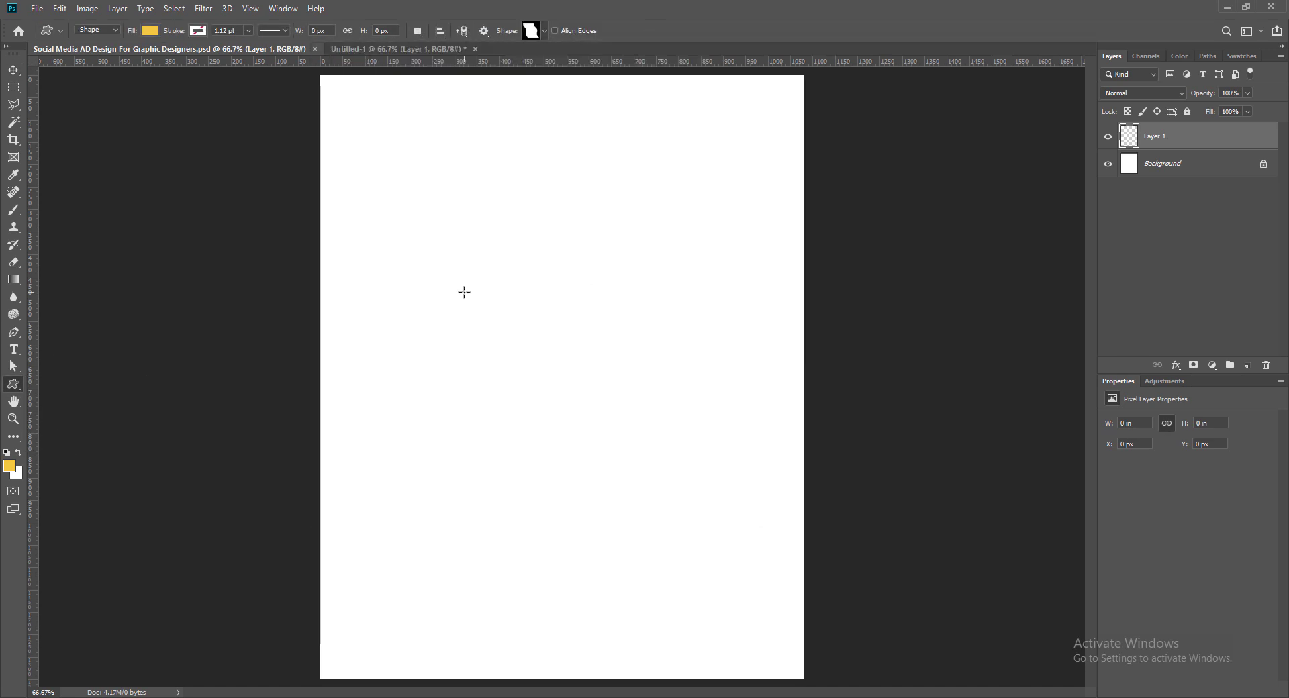
pyautogui.moveTo(429, 199)
pyautogui.mouseDown()
pyautogui.moveTo(464, 289)
pyautogui.moveTo(722, 697)
pyautogui.mouseUp()
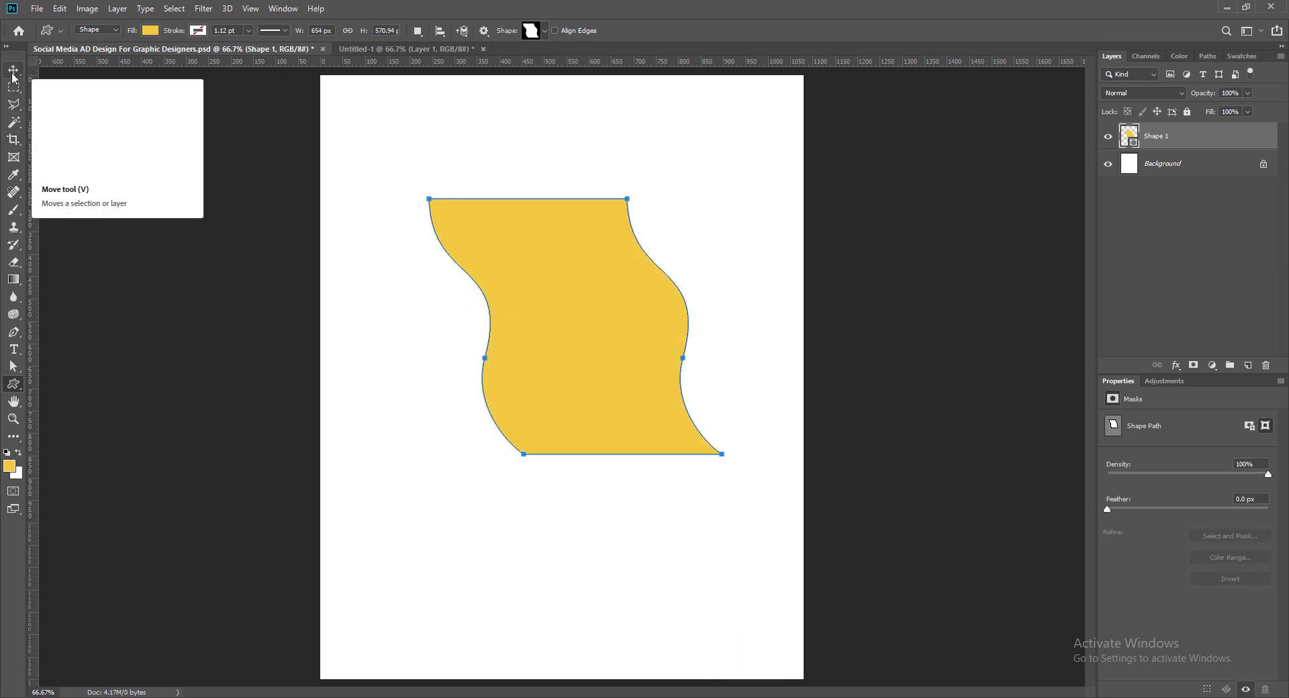
pyautogui.click(13, 70)
pyautogui.moveTo(589, 336); pyautogui.dragTo(590, 398)
# Step: Change the wave's fill colour from yellow to dark maroon #4f0000
pyautogui.doubleClick(1130, 135)
pyautogui.click(859, 360)
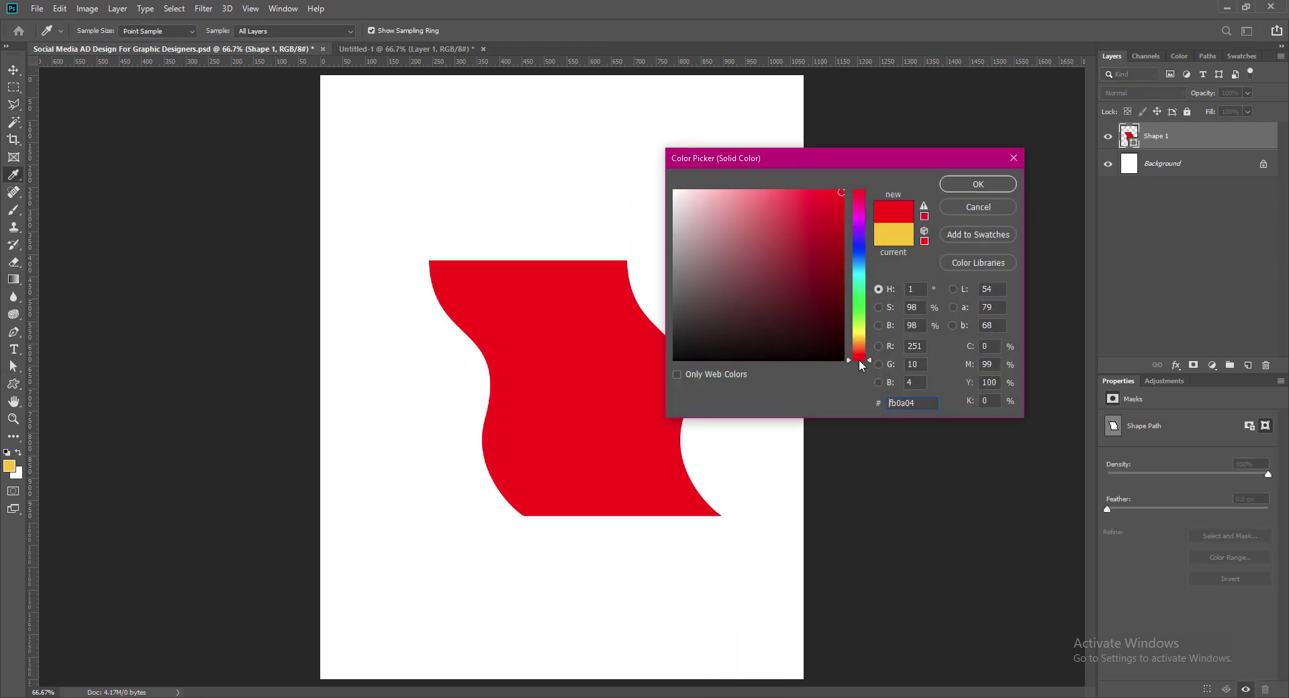
pyautogui.click(841, 339)
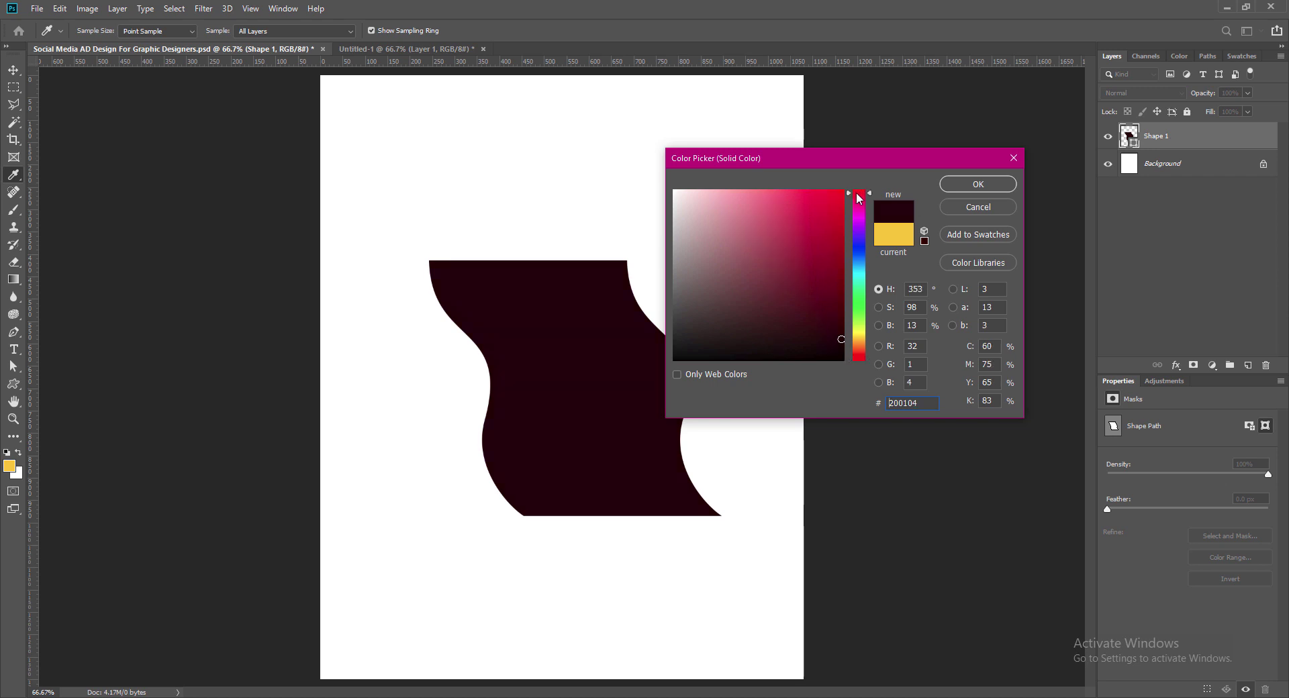
pyautogui.click(842, 326)
pyautogui.click(844, 316)
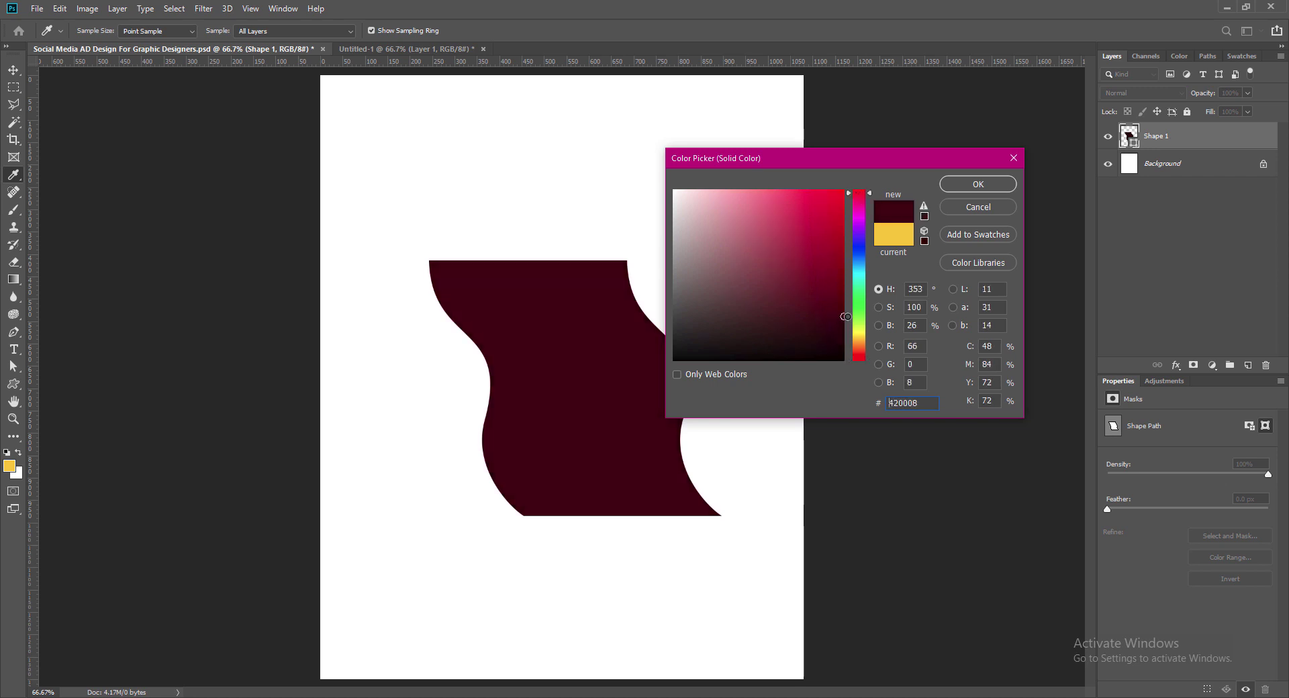
pyautogui.click(859, 355)
pyautogui.click(860, 189)
pyautogui.moveTo(844, 315)
pyautogui.mouseDown()
pyautogui.moveTo(851, 296)
pyautogui.moveTo(845, 308)
pyautogui.mouseUp()
pyautogui.click(979, 184)
# Step: Free-transform the maroon wave, enlarging it and rotating it to about 38 degrees
pyautogui.hotkey('ctrl', 't')
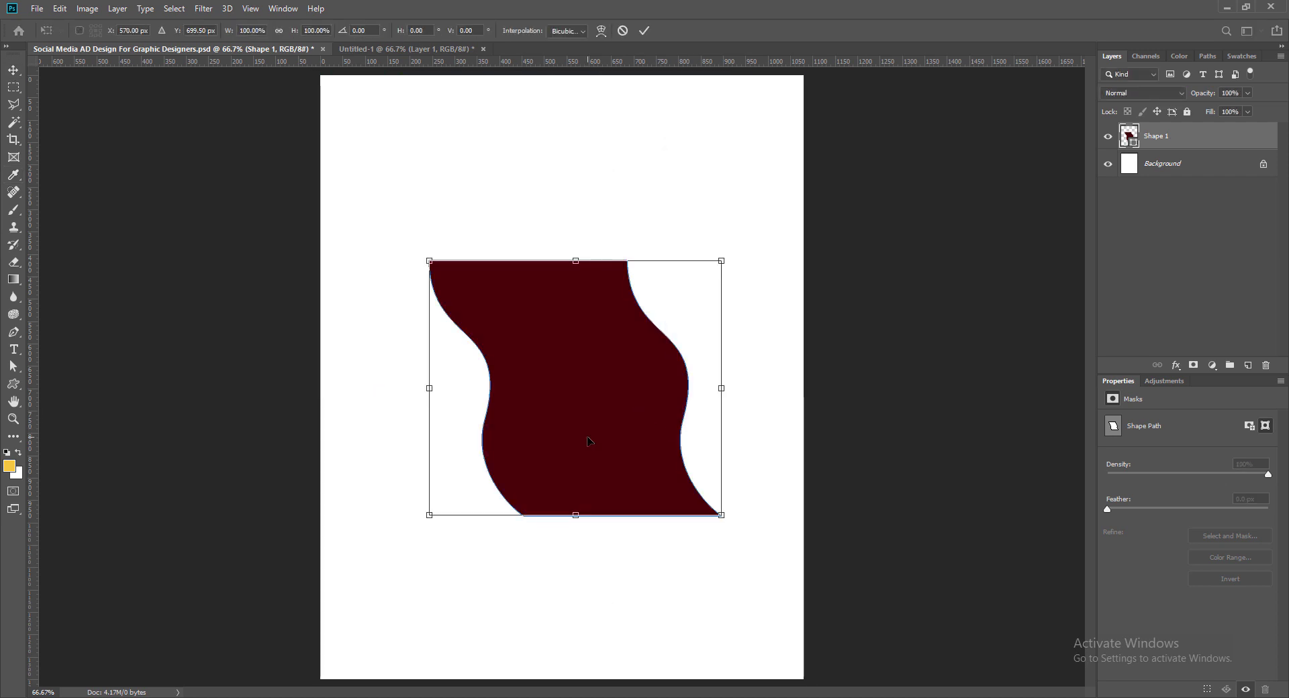
pyautogui.moveTo(721, 515); pyautogui.dragTo(803, 618)
pyautogui.moveTo(427, 260); pyautogui.dragTo(323, 167)
pyautogui.moveTo(314, 628); pyautogui.dragTo(194, 541)
pyautogui.moveTo(617, 511); pyautogui.dragTo(521, 657)
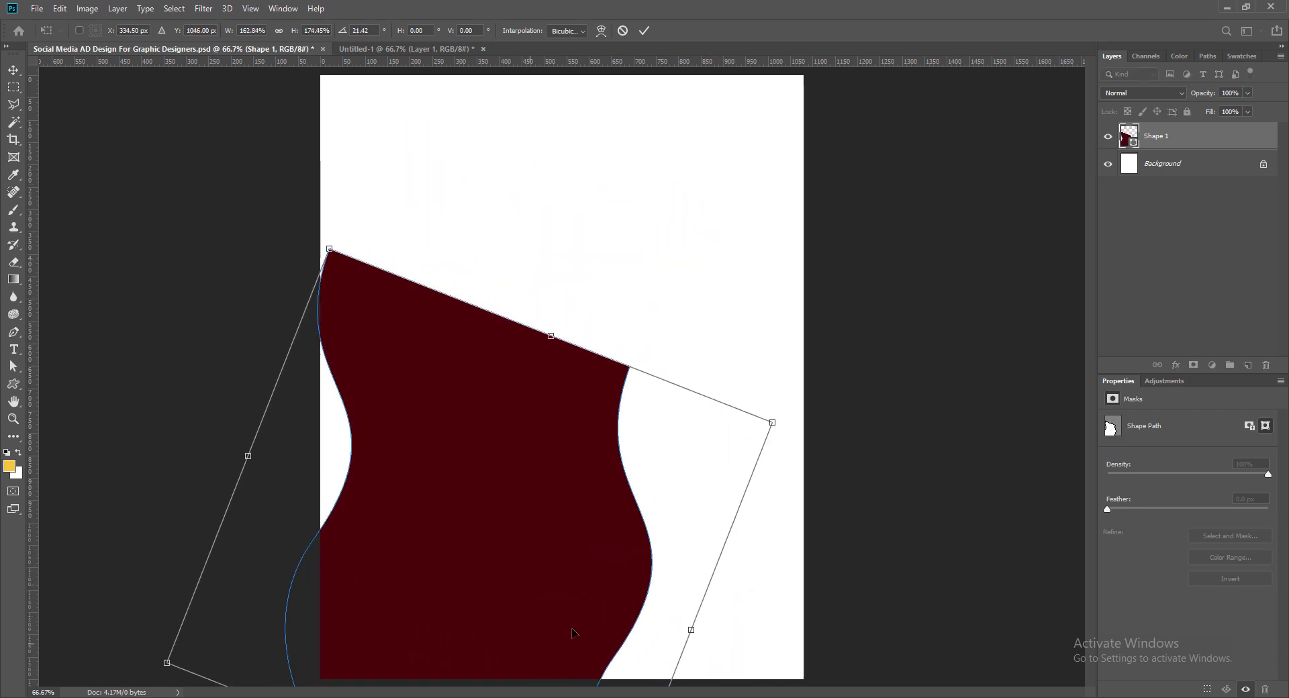
pyautogui.moveTo(783, 418); pyautogui.dragTo(1071, 290)
pyautogui.moveTo(151, 670); pyautogui.dragTo(118, 610)
pyautogui.moveTo(591, 500); pyautogui.dragTo(773, 435)
pyautogui.moveTo(312, 535); pyautogui.dragTo(67, 536)
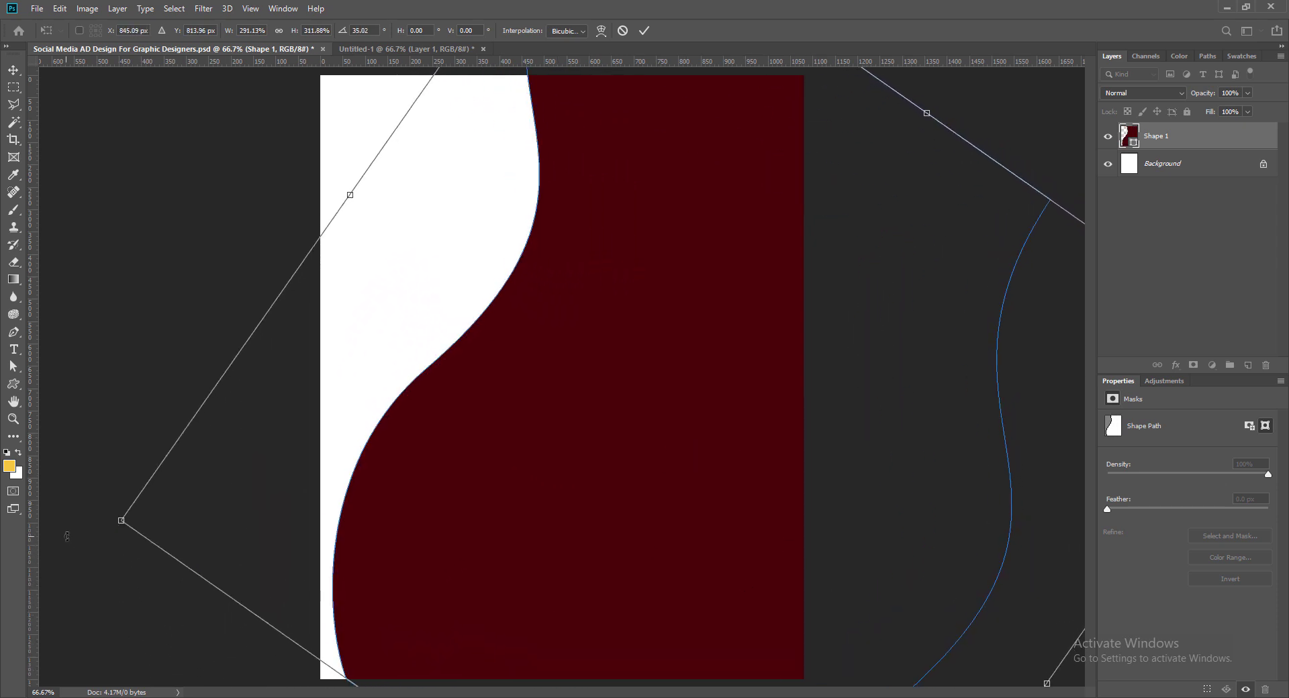
pyautogui.moveTo(728, 231); pyautogui.dragTo(763, 302)
pyautogui.moveTo(131, 623); pyautogui.dragTo(54, 519)
pyautogui.moveTo(556, 618); pyautogui.dragTo(517, 653)
# Step: Refine the wave to about 358% scale and 50° rotation filling the lower right, then save
pyautogui.moveTo(962, 252); pyautogui.dragTo(1008, 201)
pyautogui.moveTo(401, 235); pyautogui.dragTo(382, 219)
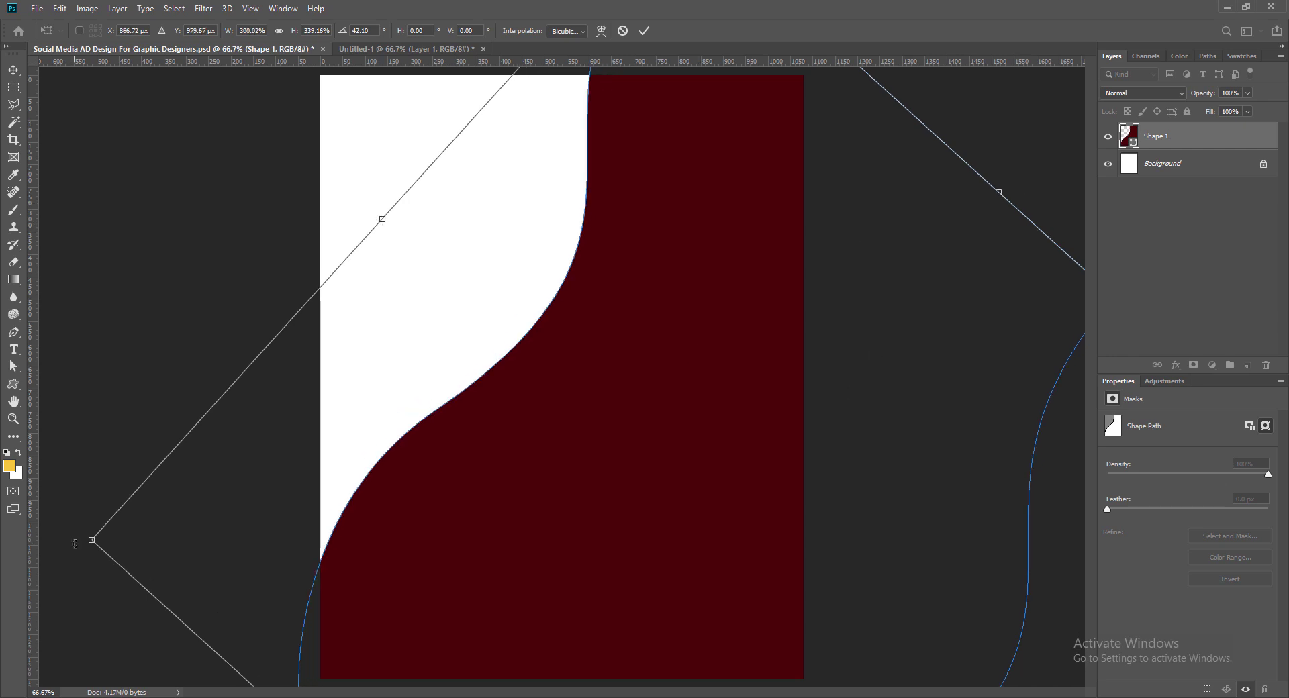
pyautogui.moveTo(75, 543); pyautogui.dragTo(88, 390)
pyautogui.moveTo(557, 465); pyautogui.dragTo(528, 563)
pyautogui.moveTo(646, 462); pyautogui.dragTo(636, 502)
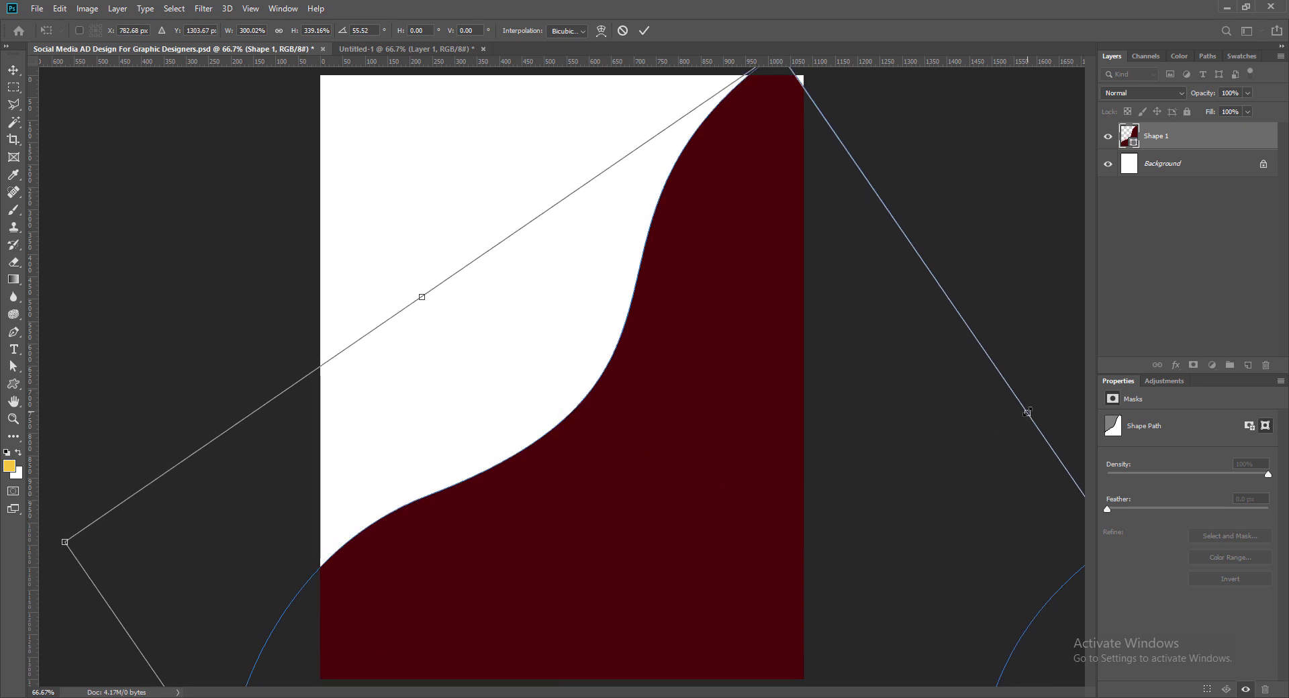
pyautogui.moveTo(1028, 413); pyautogui.dragTo(1069, 392)
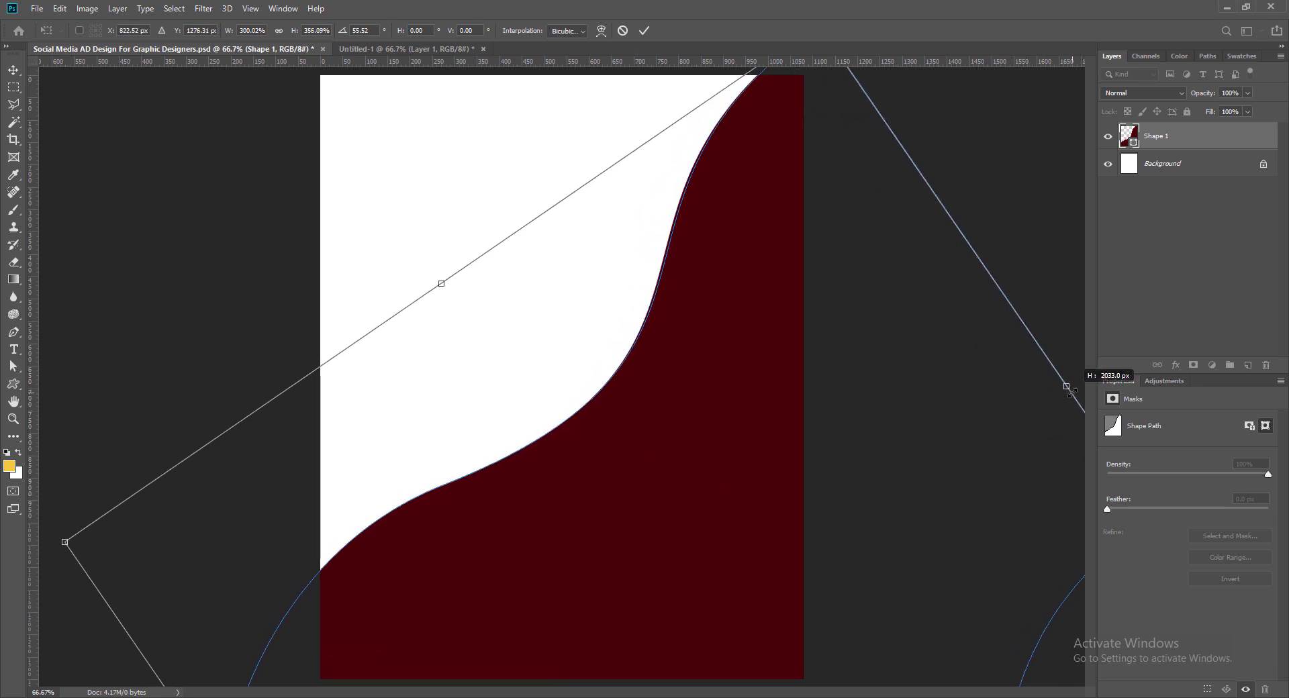
pyautogui.moveTo(55, 539); pyautogui.dragTo(53, 568)
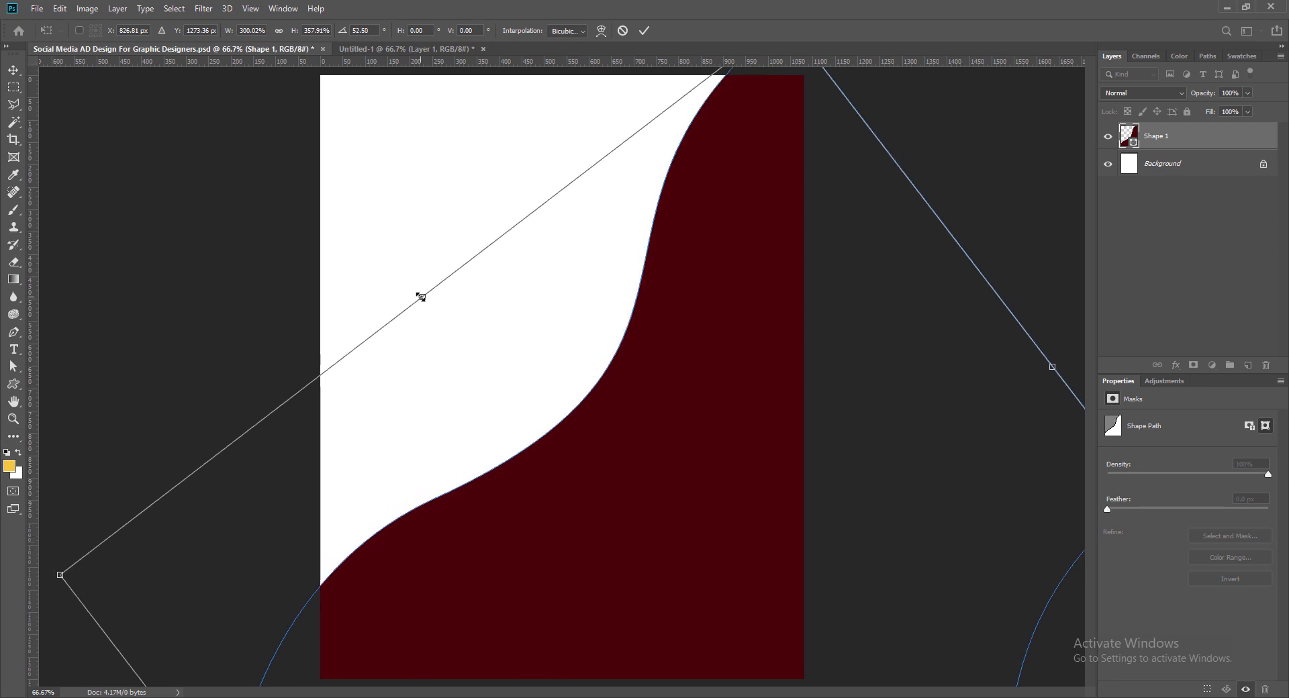
pyautogui.moveTo(422, 297); pyautogui.dragTo(396, 287)
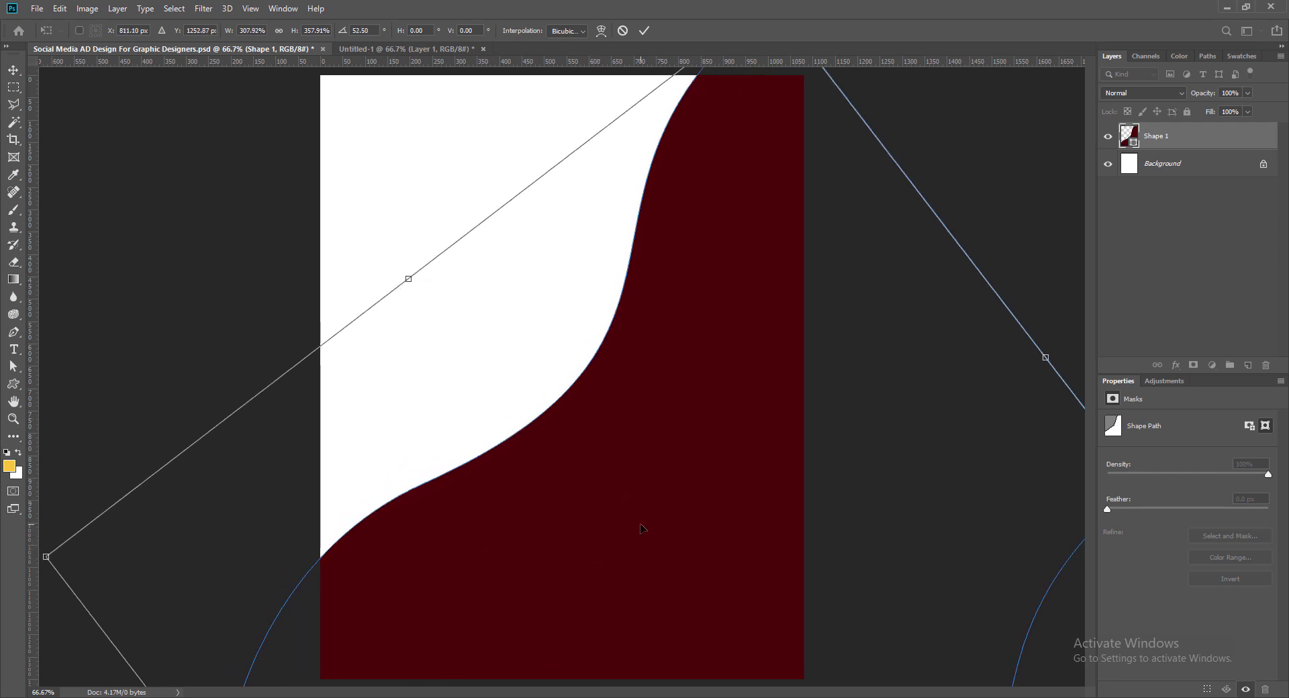
pyautogui.moveTo(640, 529); pyautogui.dragTo(667, 572)
pyautogui.moveTo(55, 585); pyautogui.dragTo(60, 607)
pyautogui.moveTo(592, 612); pyautogui.dragTo(599, 580)
pyautogui.press('Return')
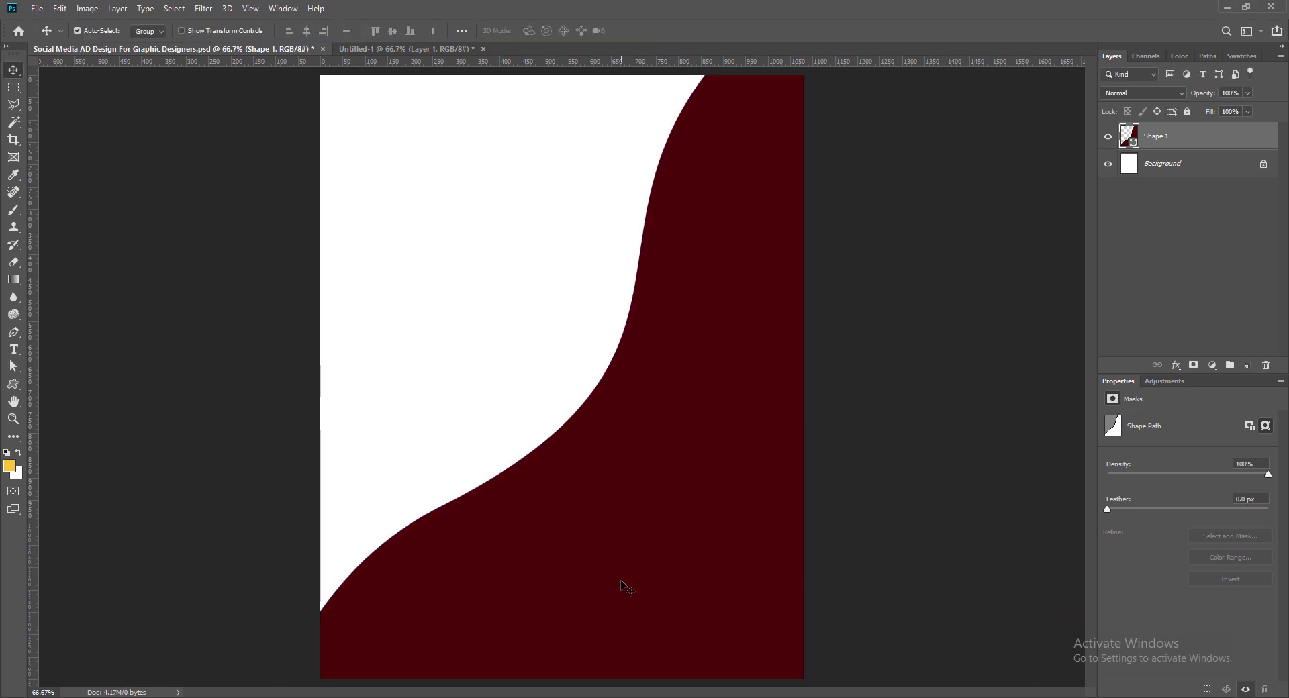
pyautogui.hotkey('ctrl', 's')
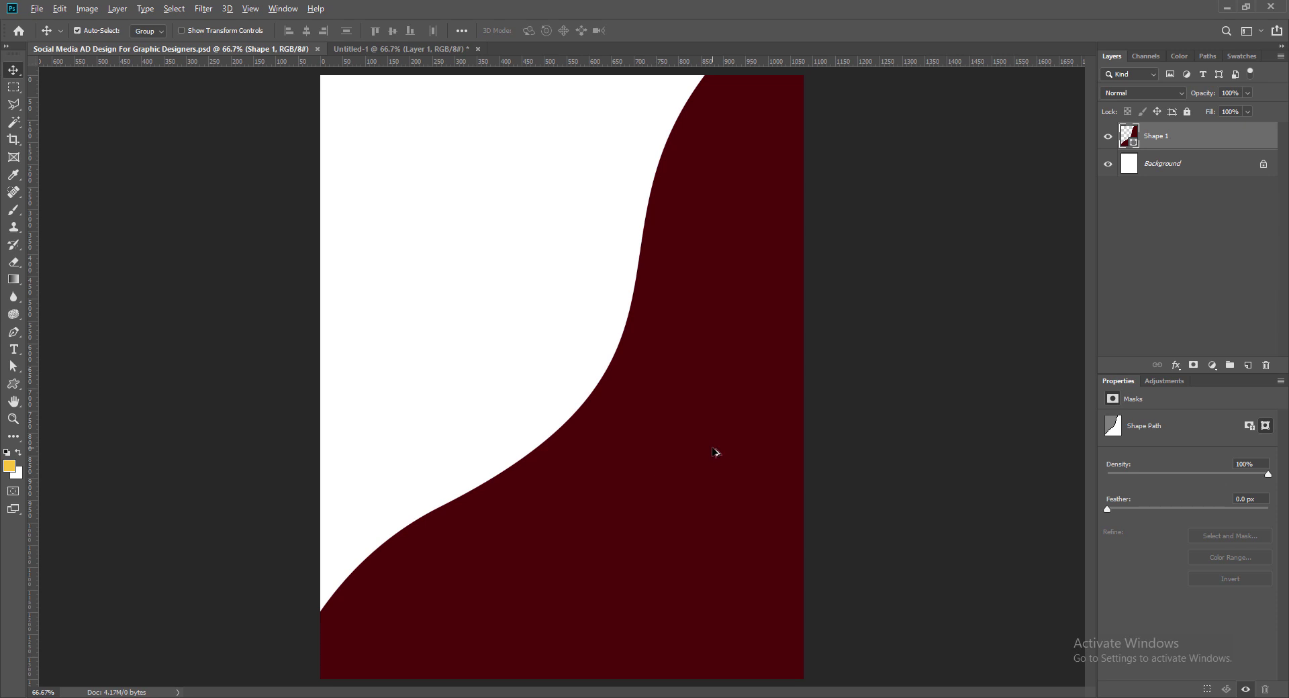
# Step: Duplicate the maroon wave, place the copy beneath it, and colour it rust-orange #984400
pyautogui.moveTo(715, 452); pyautogui.dragTo(656, 374)
pyautogui.moveTo(1149, 144); pyautogui.dragTo(1137, 172)
pyautogui.doubleClick(1135, 164)
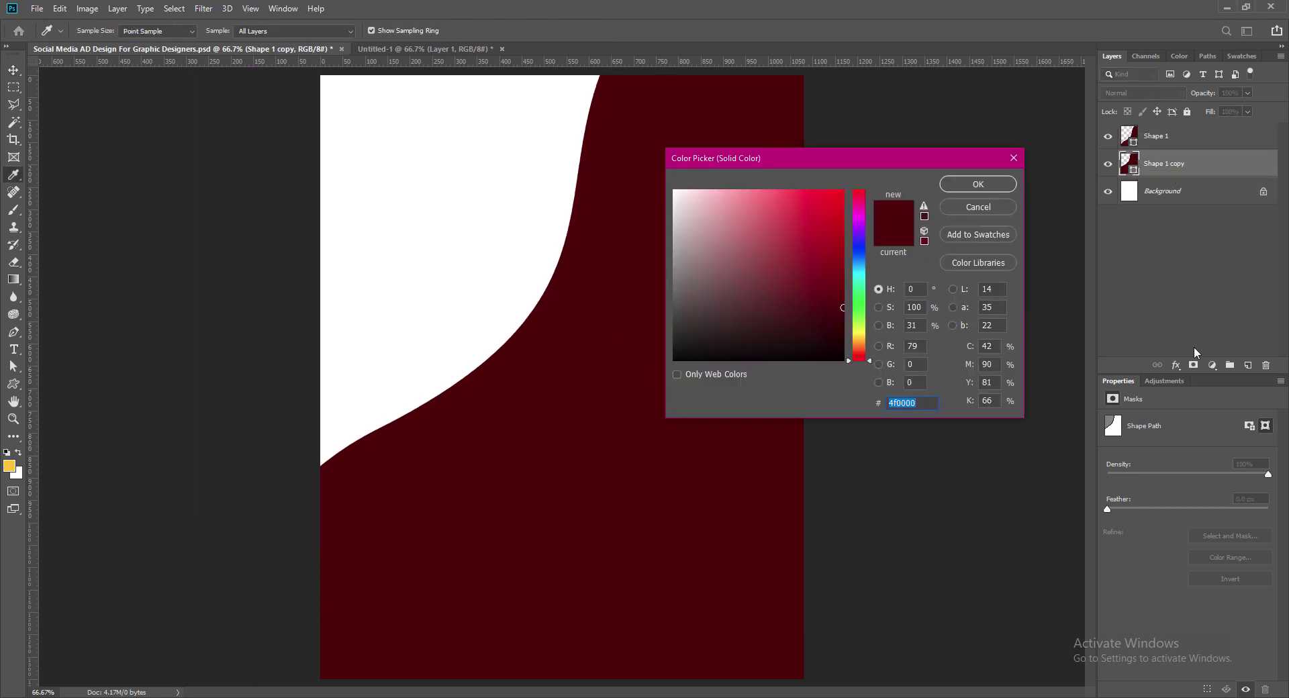
pyautogui.moveTo(859, 349); pyautogui.dragTo(869, 344)
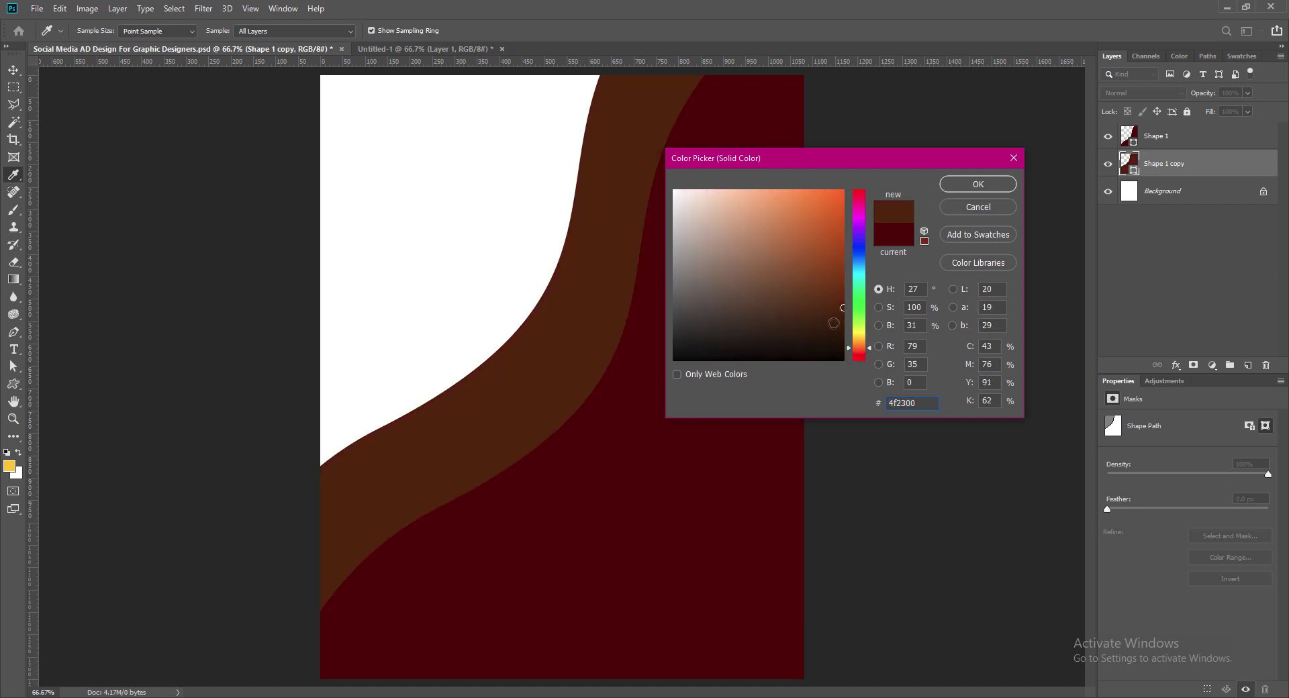
pyautogui.moveTo(840, 275); pyautogui.dragTo(853, 259)
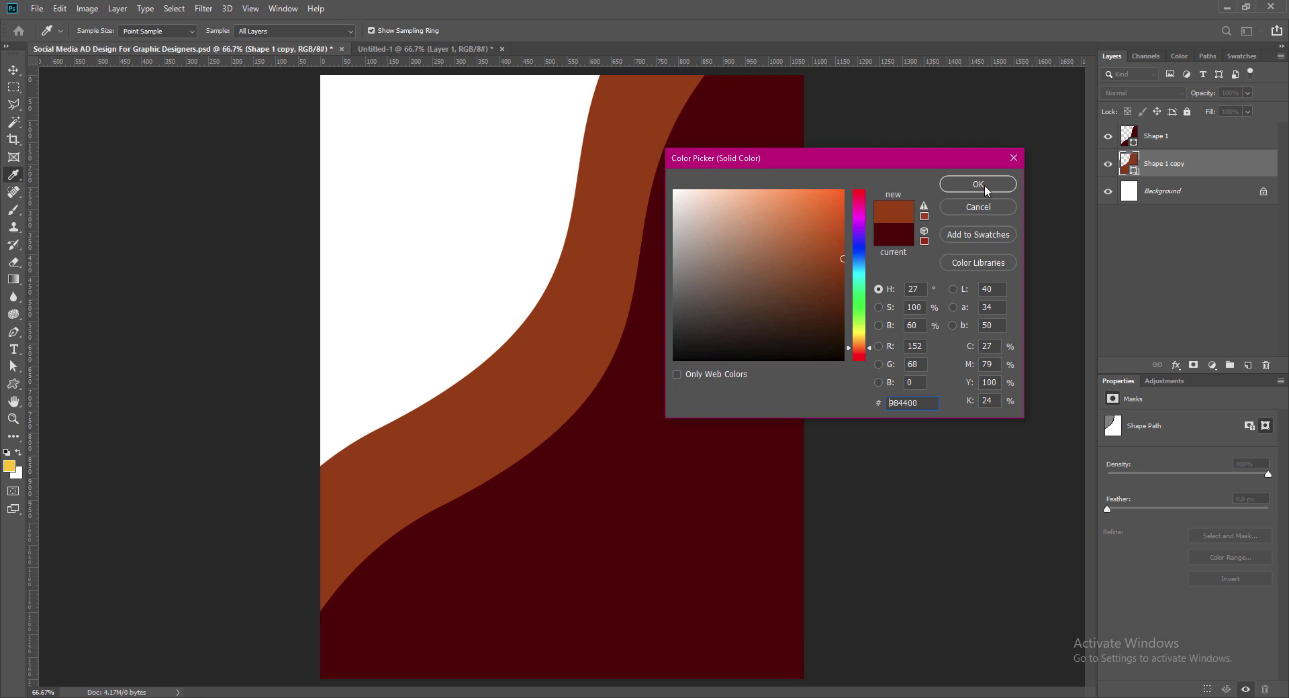
pyautogui.click(986, 191)
# Step: Rotate the orange copy to about -98 degrees and move it to cover the page's top
pyautogui.hotkey('ctrl', 't')
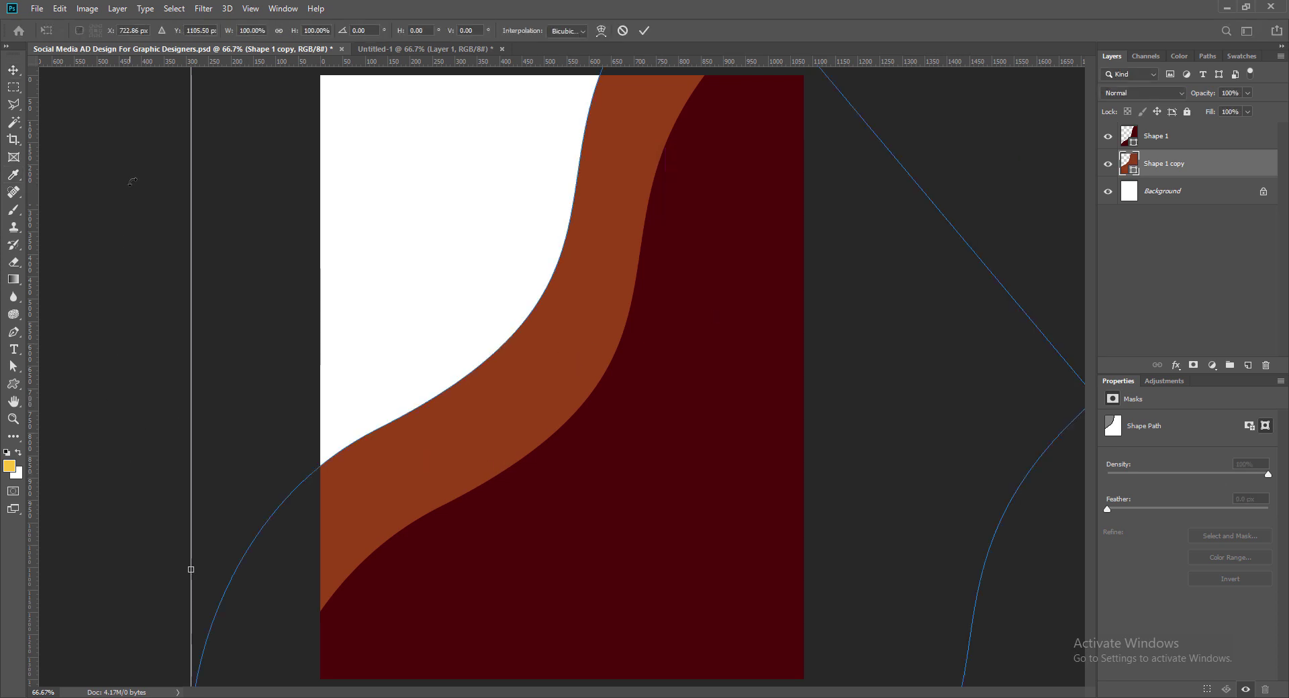
pyautogui.moveTo(132, 181); pyautogui.dragTo(518, 401)
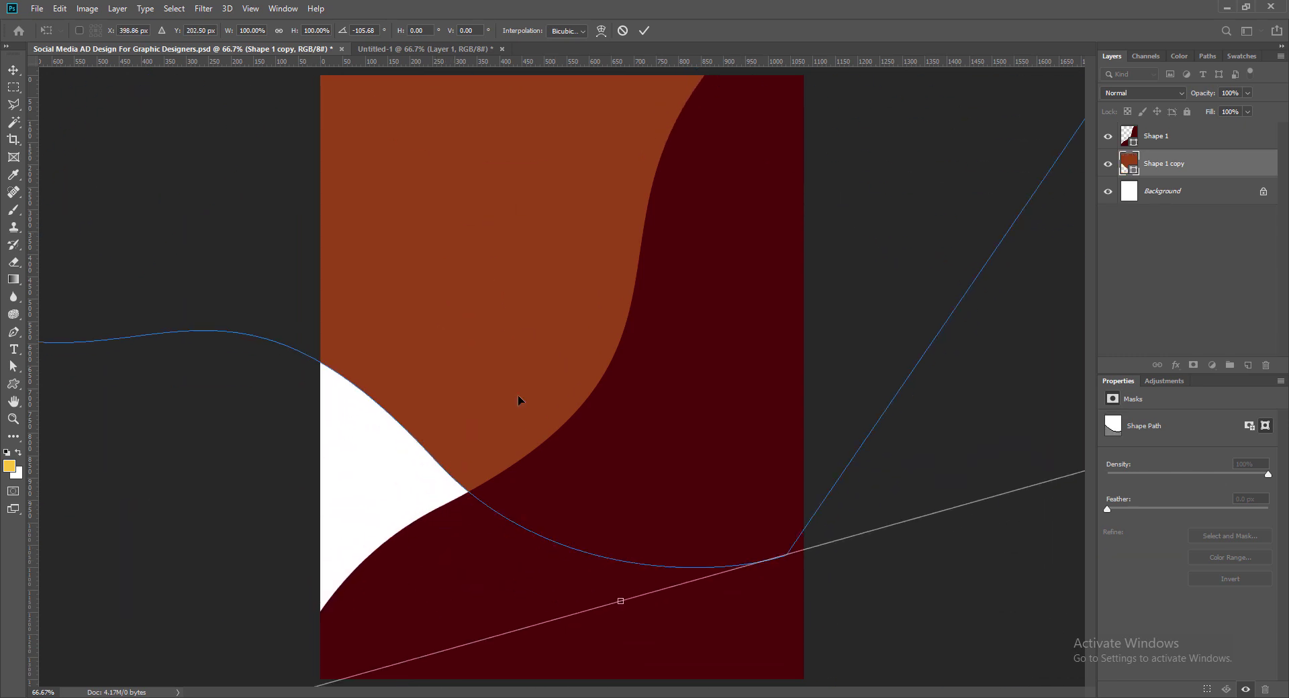
pyautogui.moveTo(614, 645); pyautogui.dragTo(773, 532)
pyautogui.moveTo(511, 396); pyautogui.dragTo(568, 125)
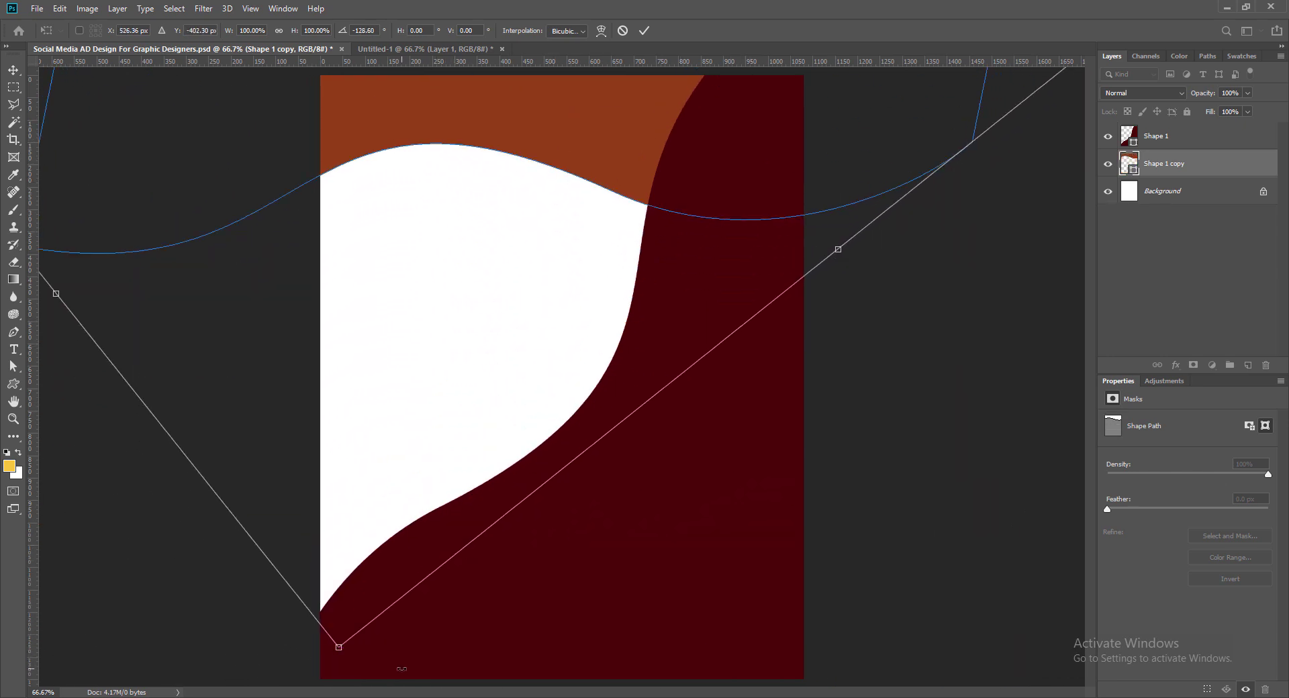
pyautogui.moveTo(367, 662); pyautogui.dragTo(225, 601)
pyautogui.moveTo(630, 190); pyautogui.dragTo(644, 250)
pyautogui.moveTo(199, 662); pyautogui.dragTo(151, 437)
pyautogui.moveTo(83, 578); pyautogui.dragTo(68, 495)
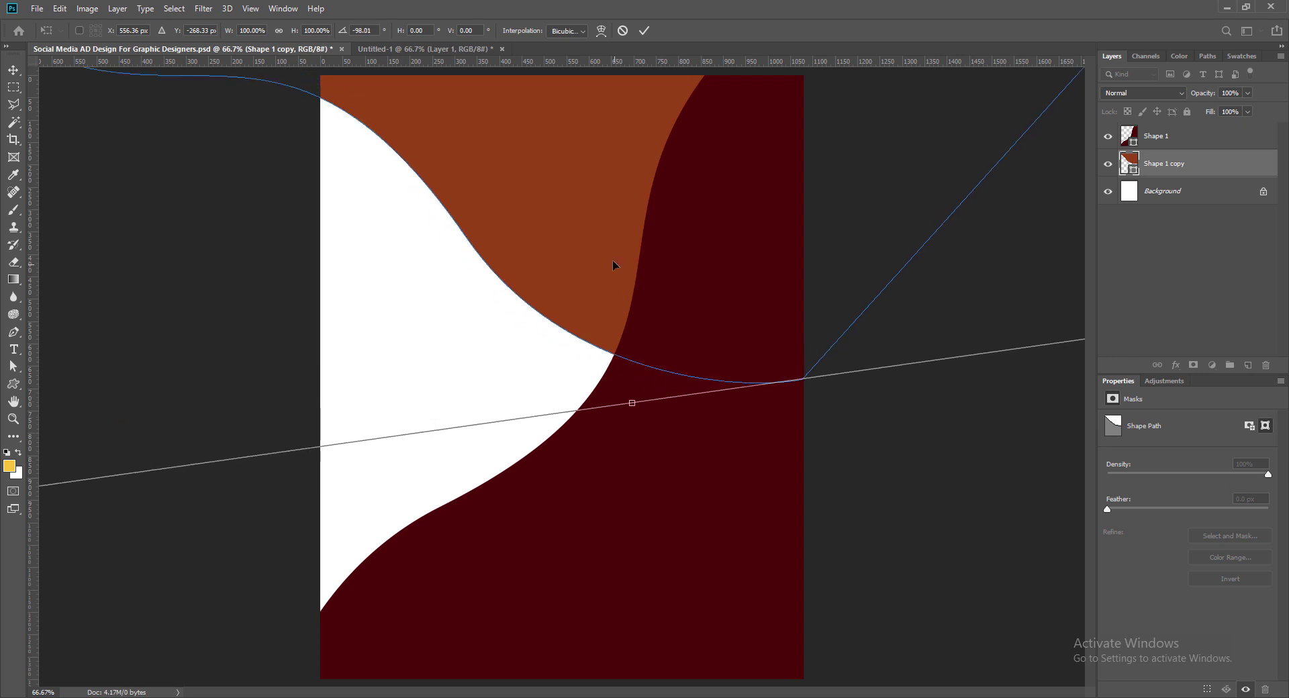
pyautogui.moveTo(612, 260); pyautogui.dragTo(704, 323)
pyautogui.moveTo(590, 225); pyautogui.dragTo(685, 242)
pyautogui.press('Return')
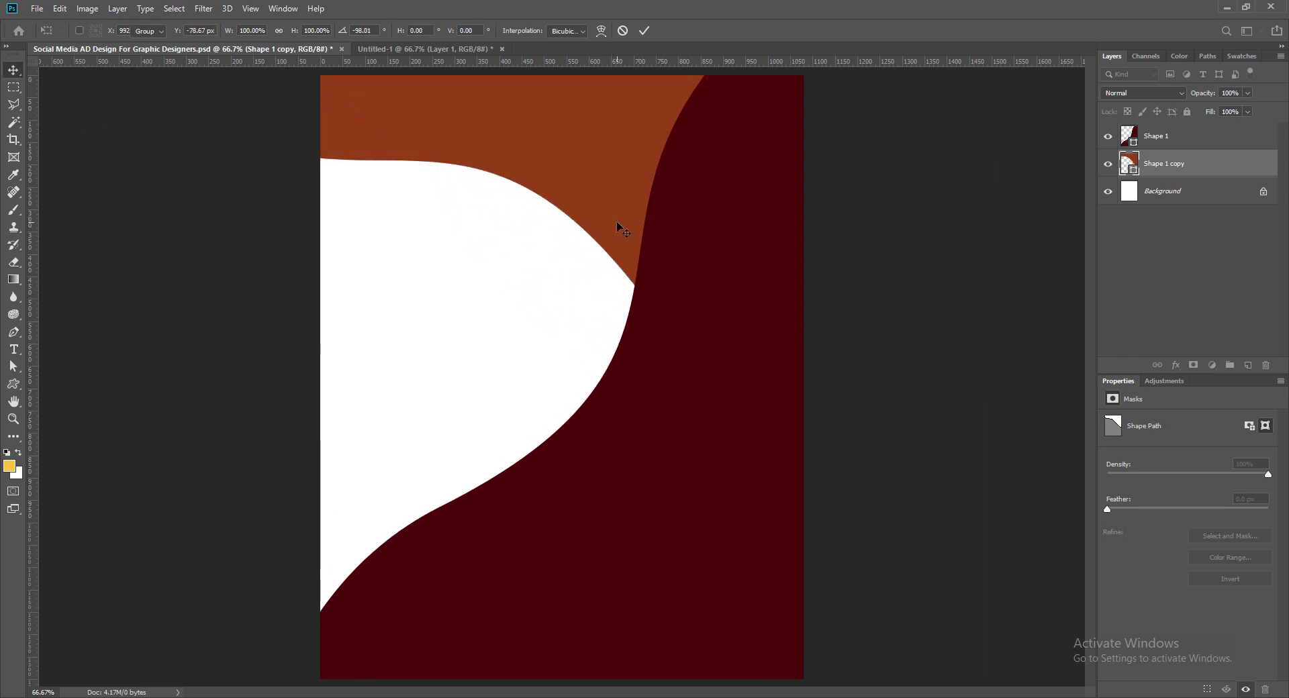
# Step: Tilt the orange copy about 3.6 degrees more and settle it in its final position
pyautogui.hotkey('ctrl', 't')
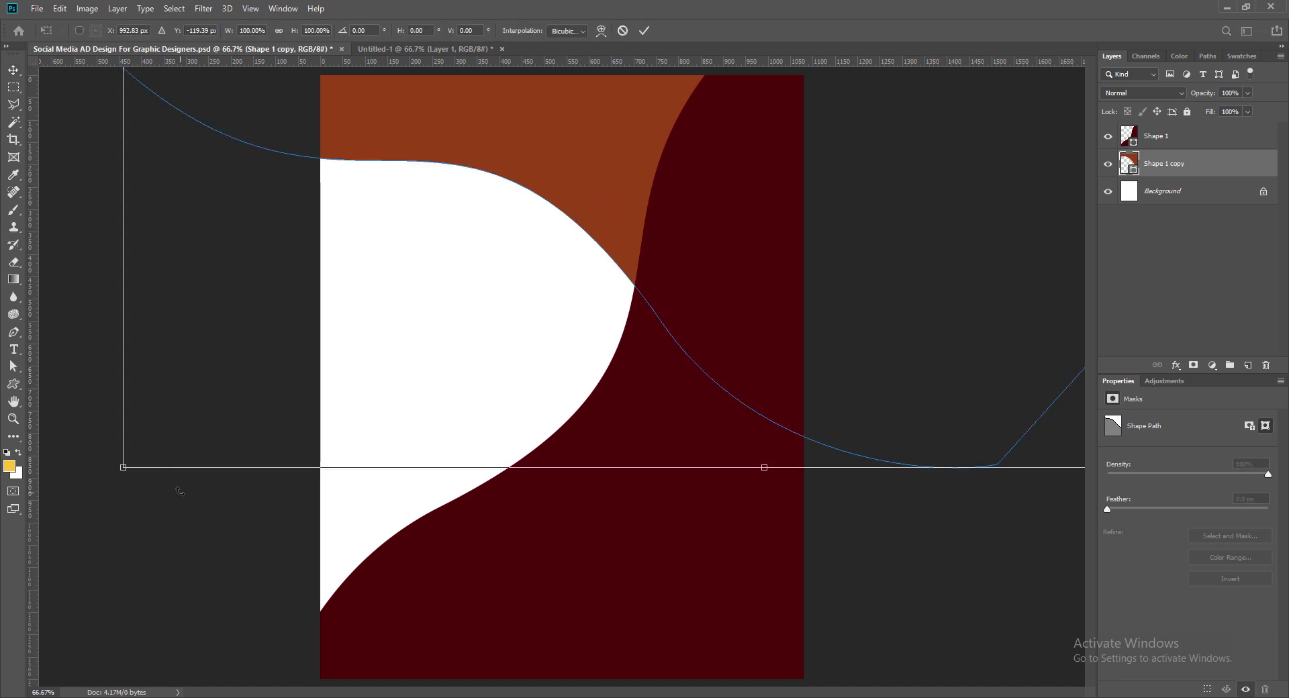
pyautogui.moveTo(109, 482); pyautogui.dragTo(82, 441)
pyautogui.moveTo(1001, 386); pyautogui.dragTo(995, 392)
pyautogui.moveTo(585, 198); pyautogui.dragTo(622, 194)
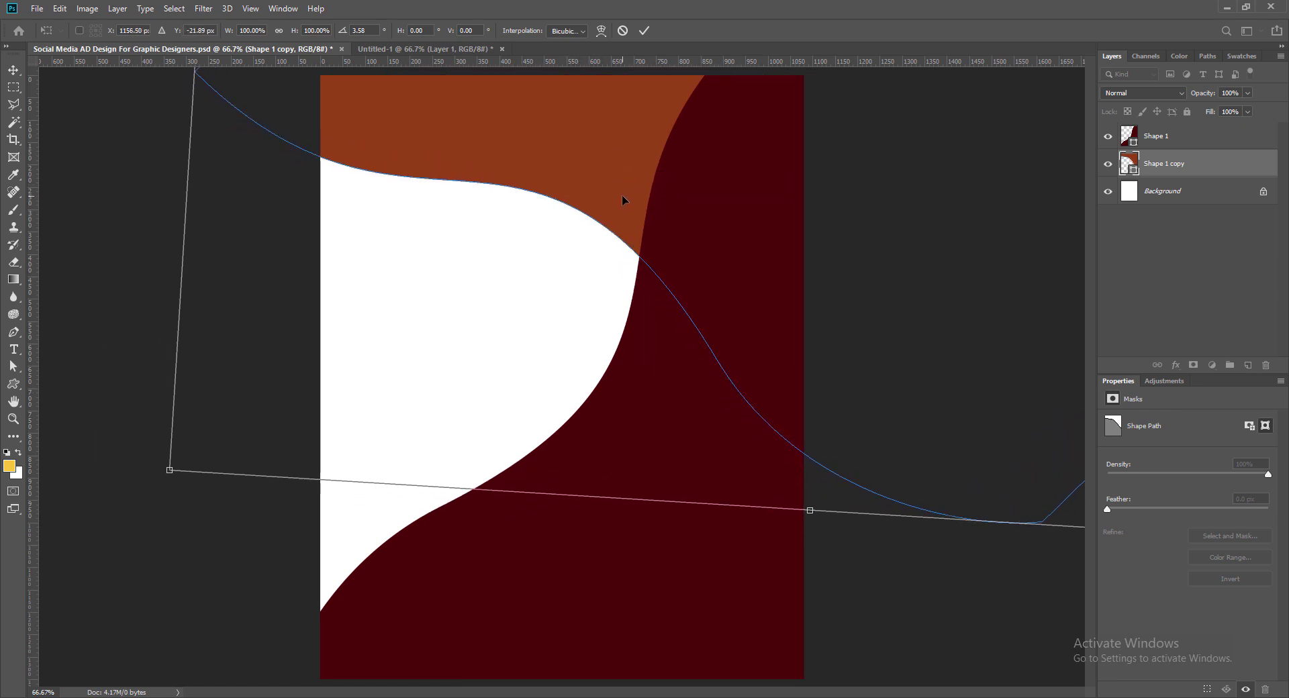
pyautogui.press('Return')
pyautogui.keyDown('ctrl'); pyautogui.click(701, 433); pyautogui.keyUp('ctrl')
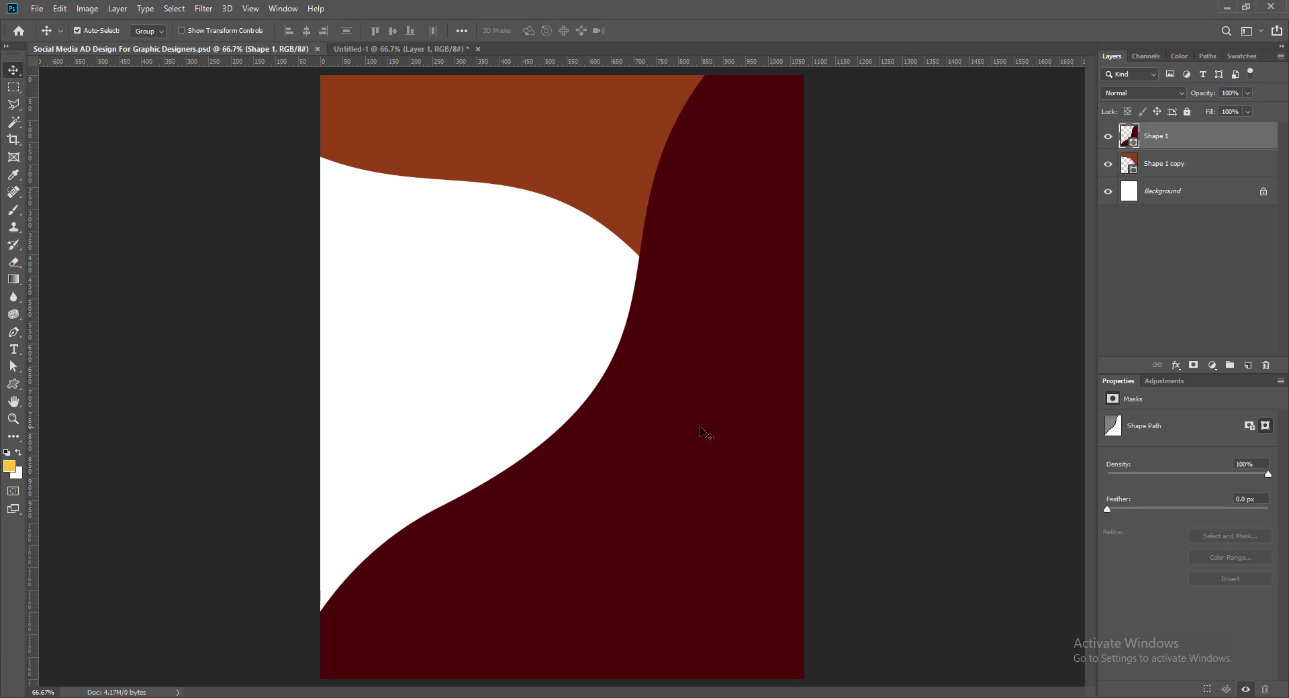
# Step: Duplicate the maroon wave, colour it orange #ff9600, and stack it below the brown shape
pyautogui.keyDown('alt'); pyautogui.moveTo(707, 429); pyautogui.dragTo(699, 403); pyautogui.keyUp('alt')
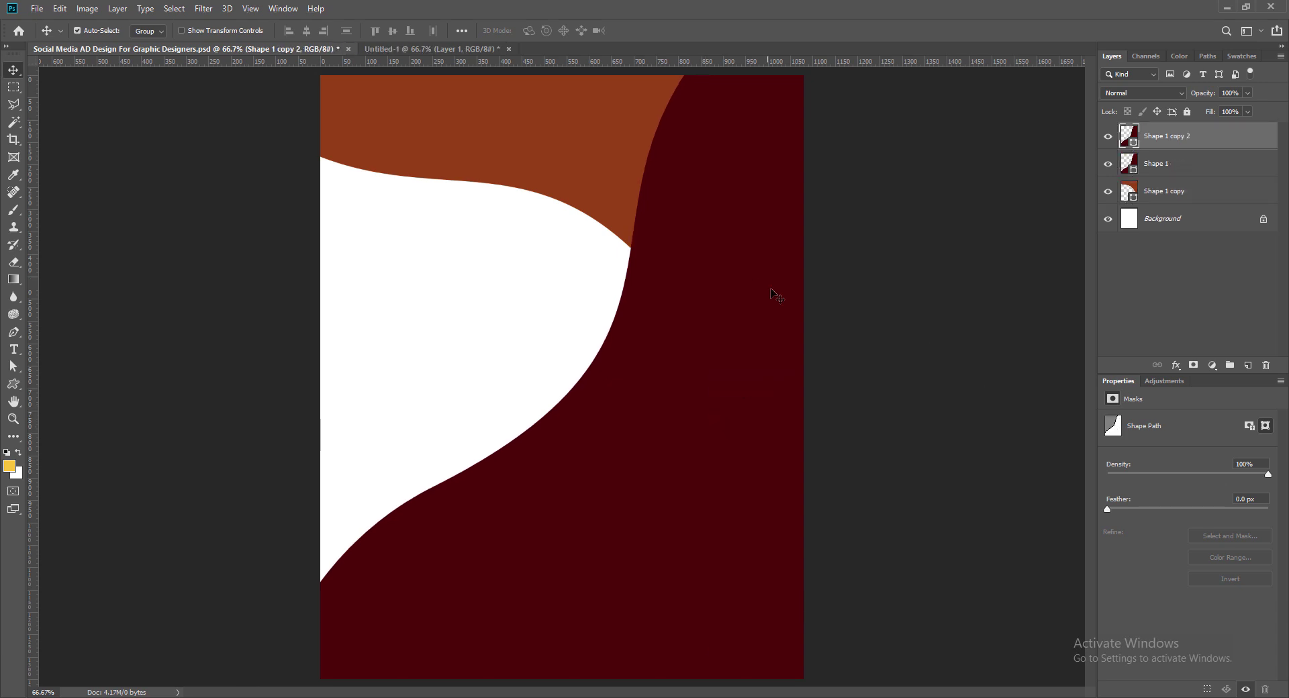
pyautogui.doubleClick(1133, 130)
pyautogui.click(860, 340)
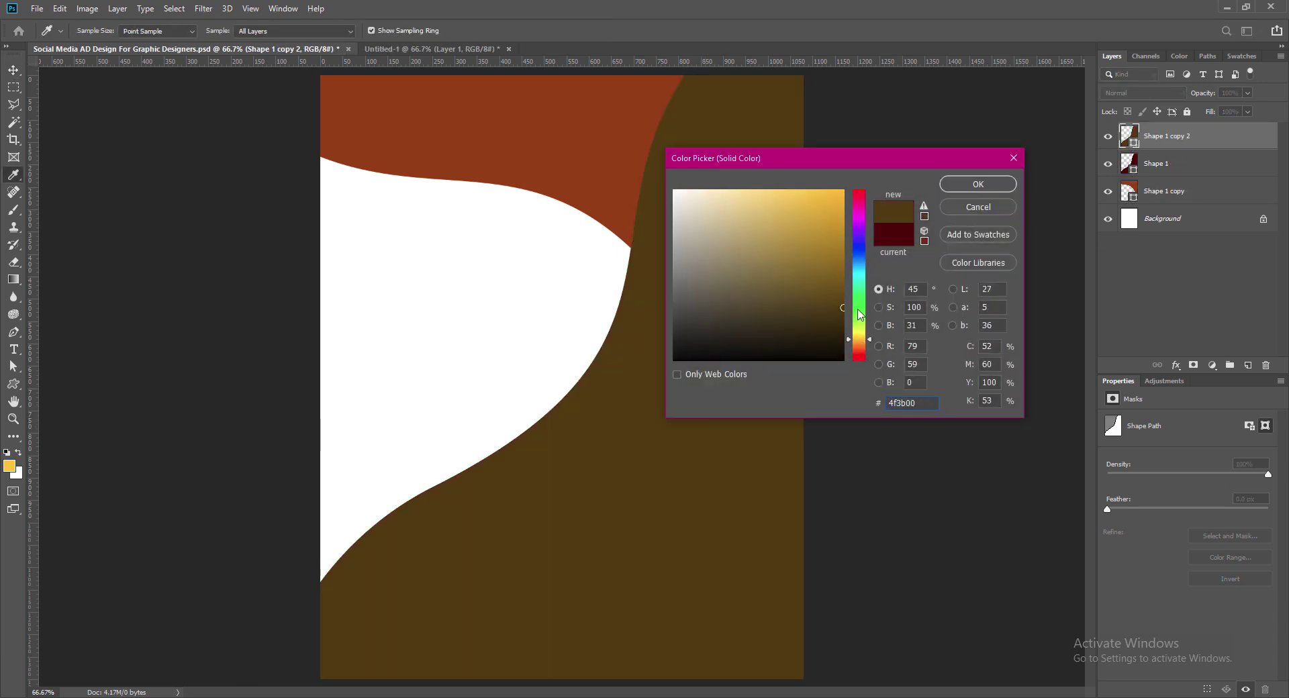
pyautogui.click(841, 225)
pyautogui.write('ff9600')
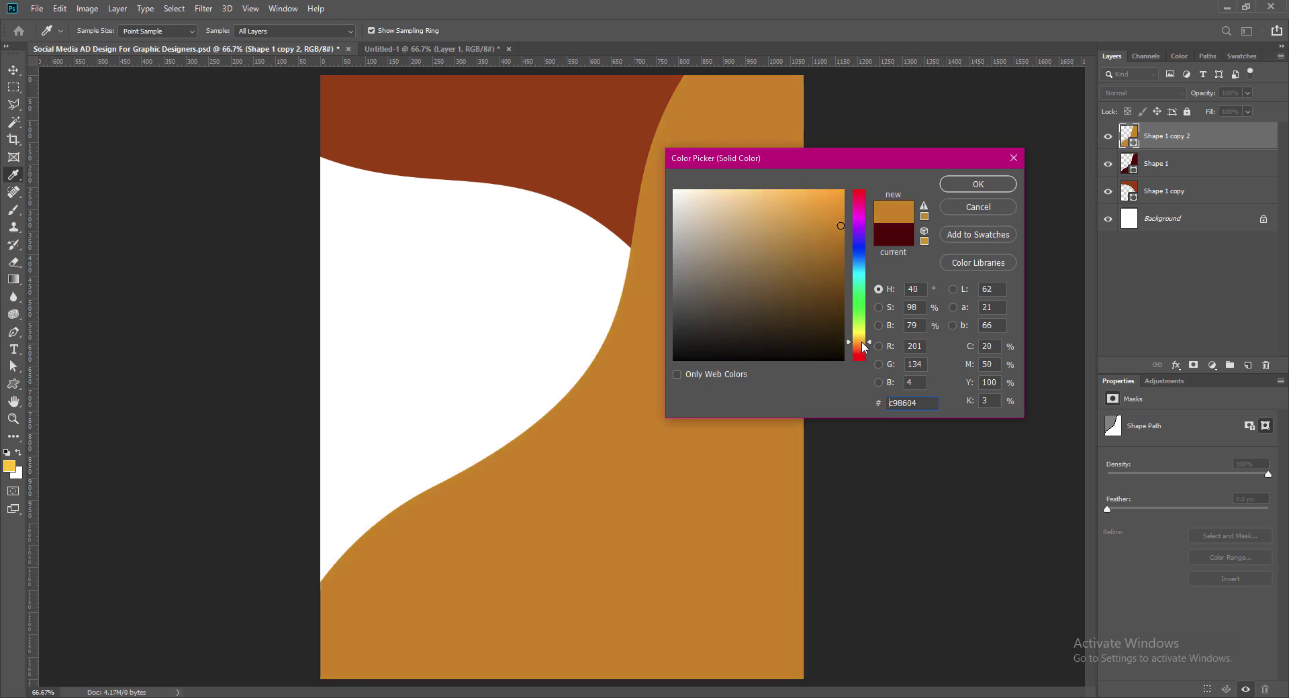
pyautogui.click(979, 184)
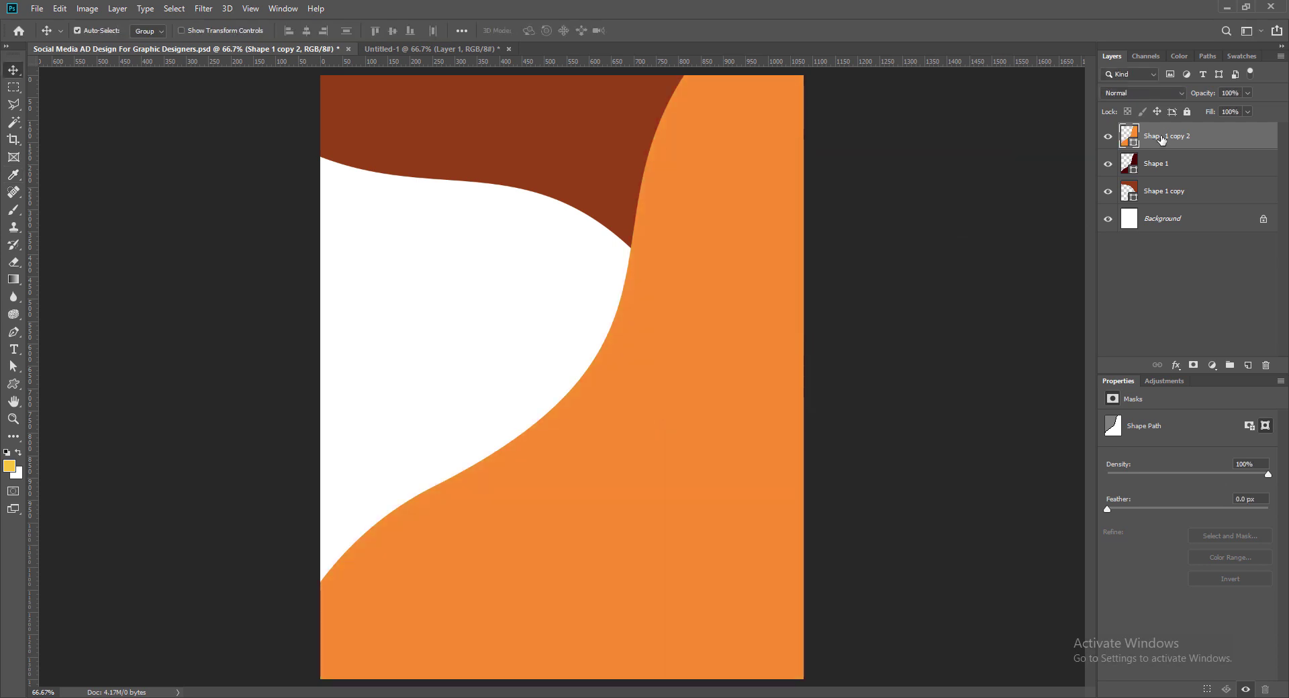
pyautogui.moveTo(1167, 137); pyautogui.dragTo(1167, 164)
pyautogui.moveTo(495, 473); pyautogui.dragTo(524, 377)
# Step: Rotate and position the orange stripe along the maroon wave's left edge, save, and duplicate the brown top shape
pyautogui.hotkey('ctrl', 't')
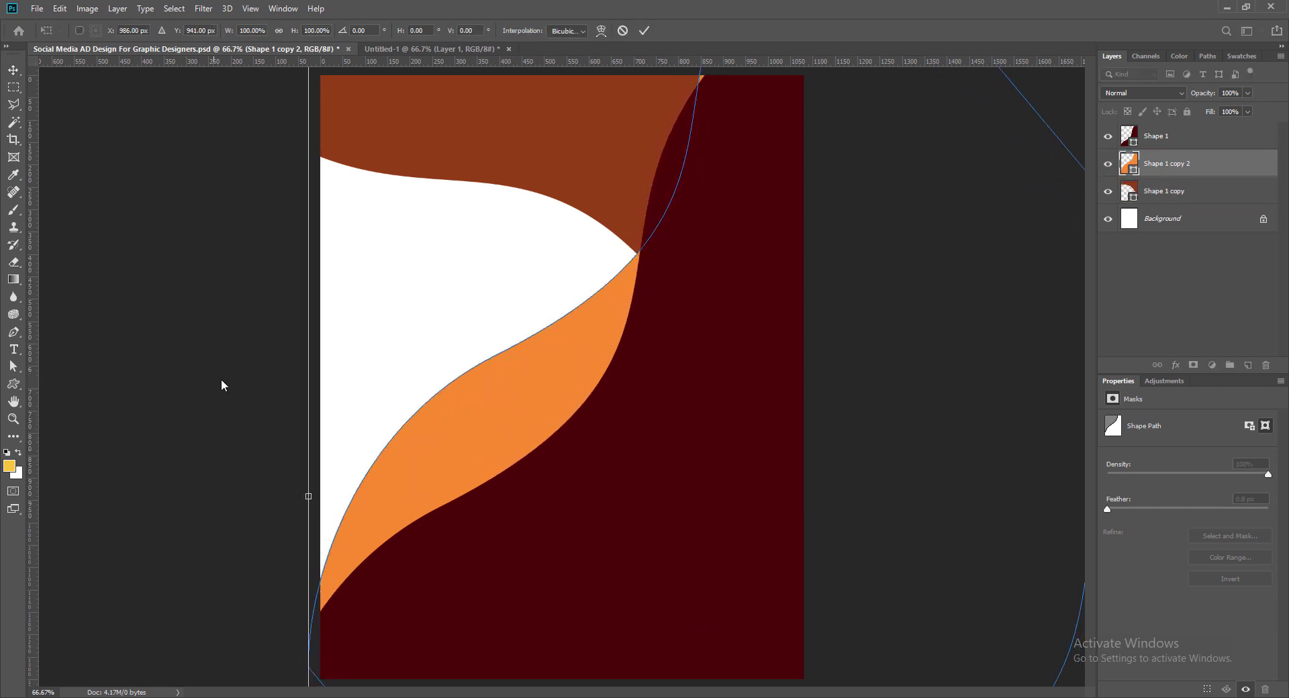
pyautogui.moveTo(237, 114); pyautogui.dragTo(261, 250)
pyautogui.moveTo(533, 424); pyautogui.dragTo(650, 129)
pyautogui.moveTo(183, 132); pyautogui.dragTo(183, 110)
pyautogui.moveTo(634, 204)
pyautogui.mouseDown()
pyautogui.moveTo(623, 189)
pyautogui.moveTo(635, 187)
pyautogui.mouseUp()
pyautogui.moveTo(211, 278); pyautogui.dragTo(206, 254)
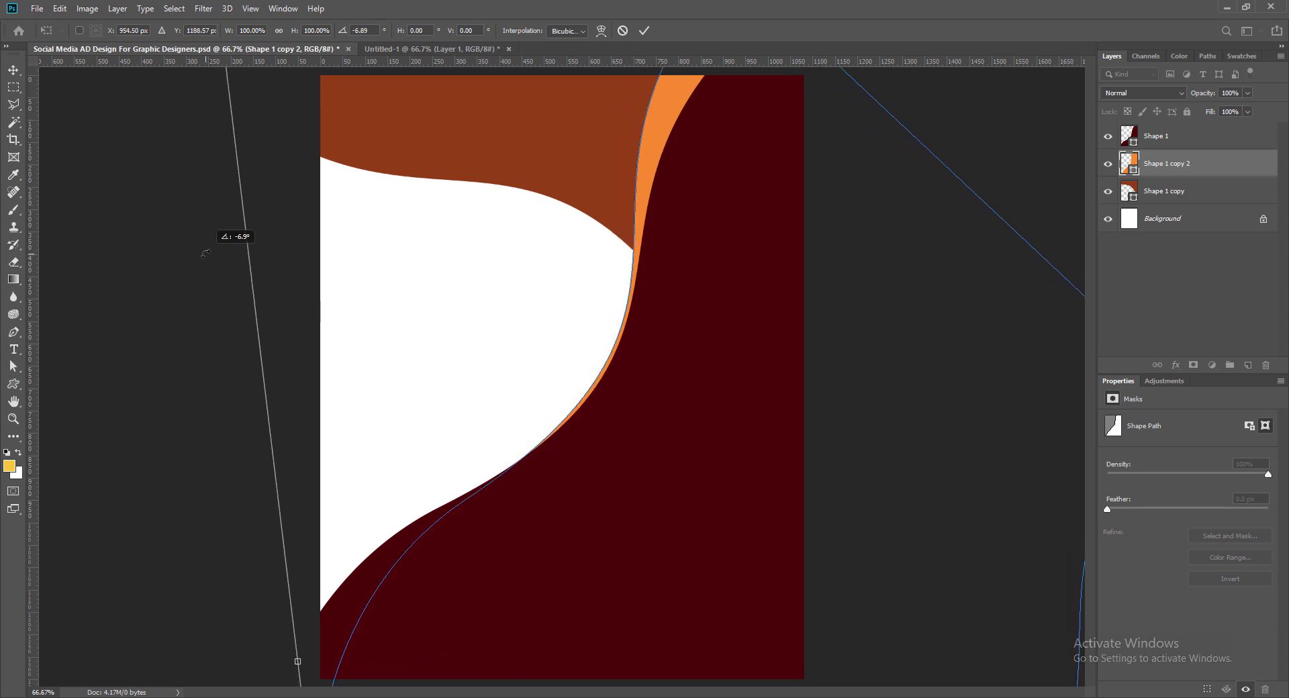
pyautogui.moveTo(649, 143); pyautogui.dragTo(642, 142)
pyautogui.moveTo(560, 423); pyautogui.dragTo(553, 422)
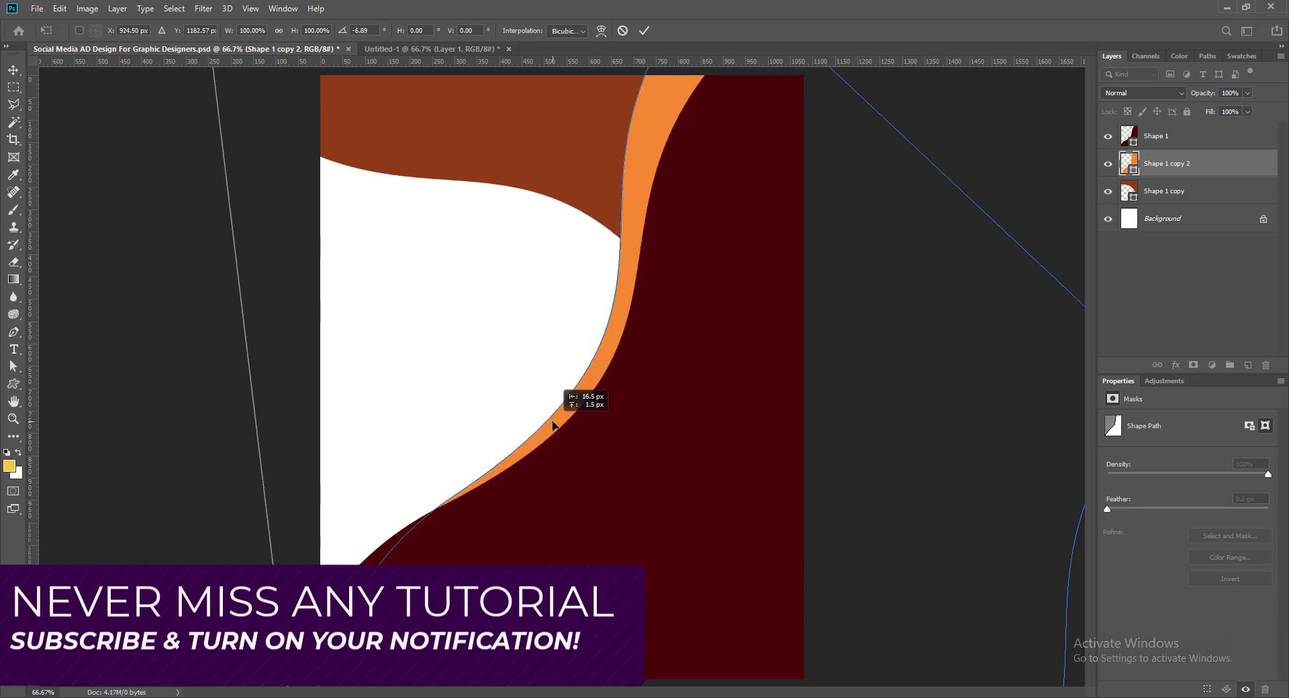
pyautogui.moveTo(196, 106); pyautogui.dragTo(224, 86)
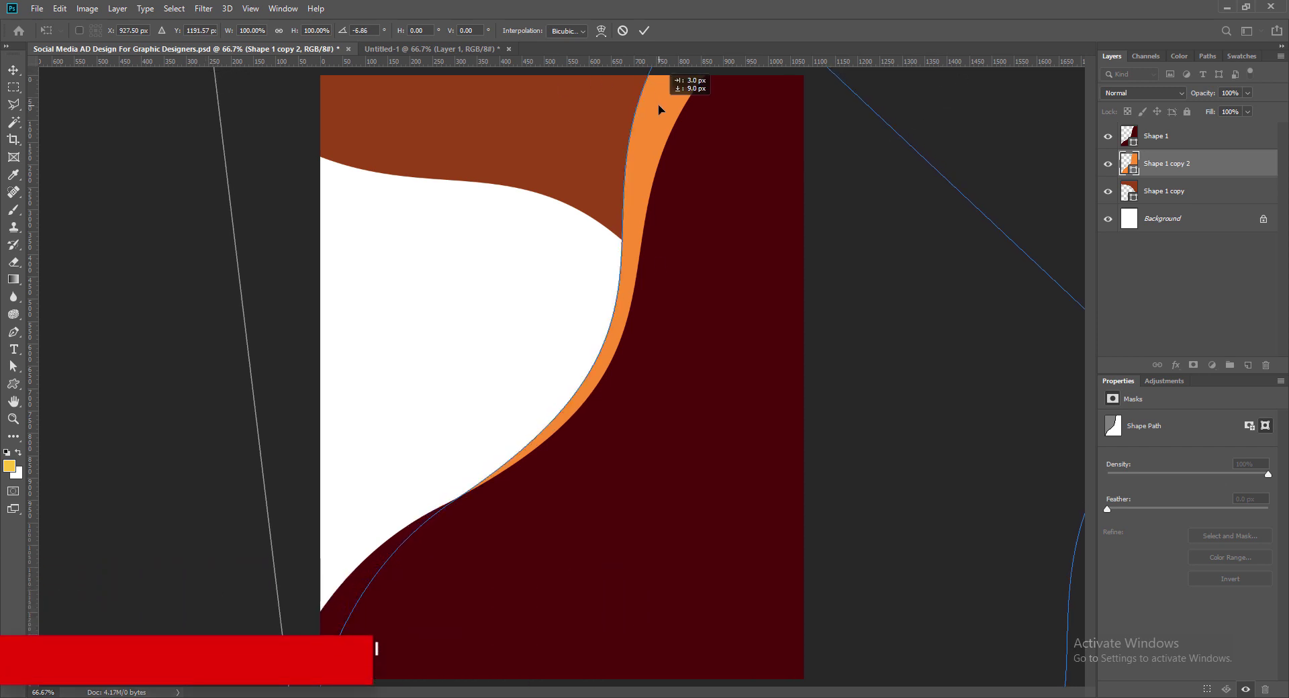
pyautogui.press('Return')
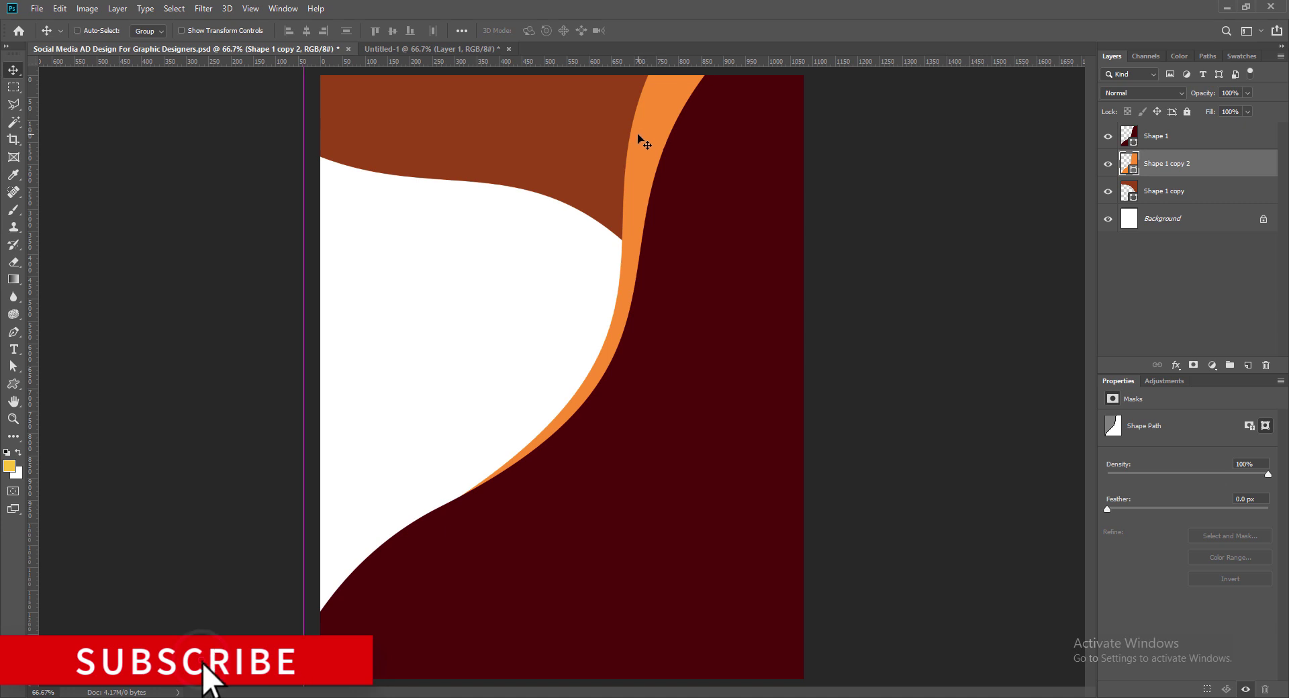
pyautogui.hotkey('ctrl', 's')
pyautogui.click(486, 156)
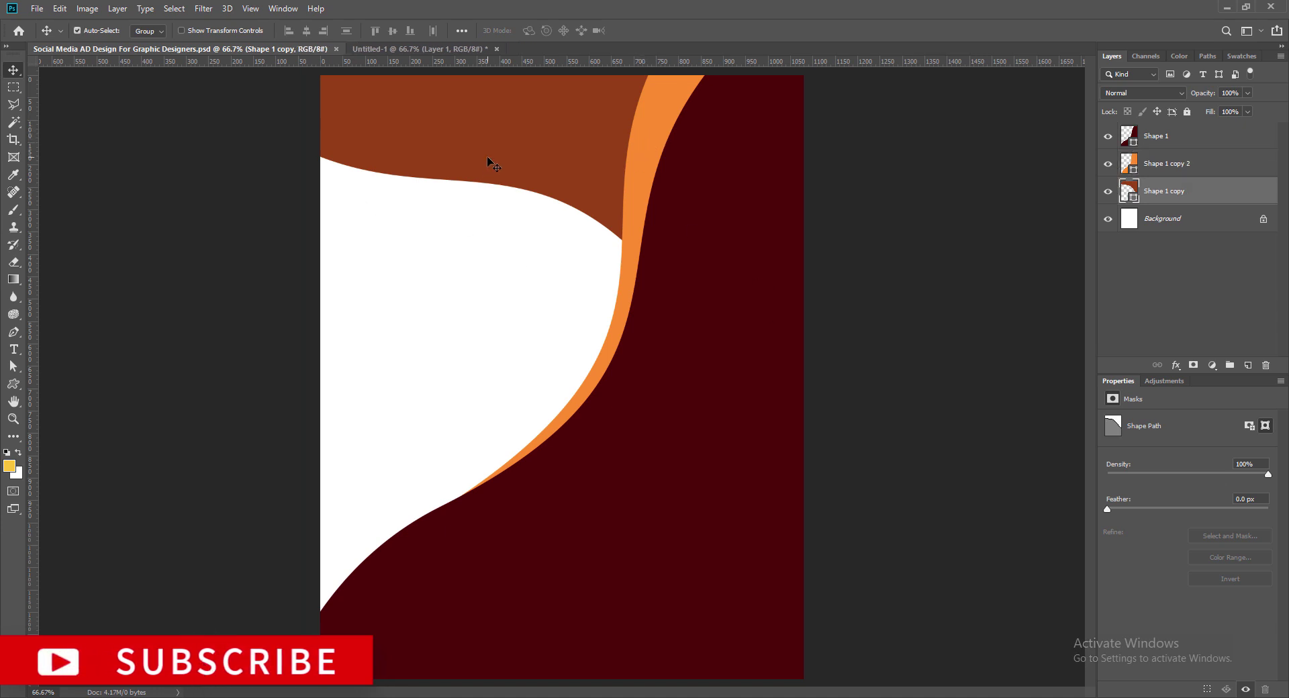
pyautogui.moveTo(488, 165); pyautogui.dragTo(486, 167)
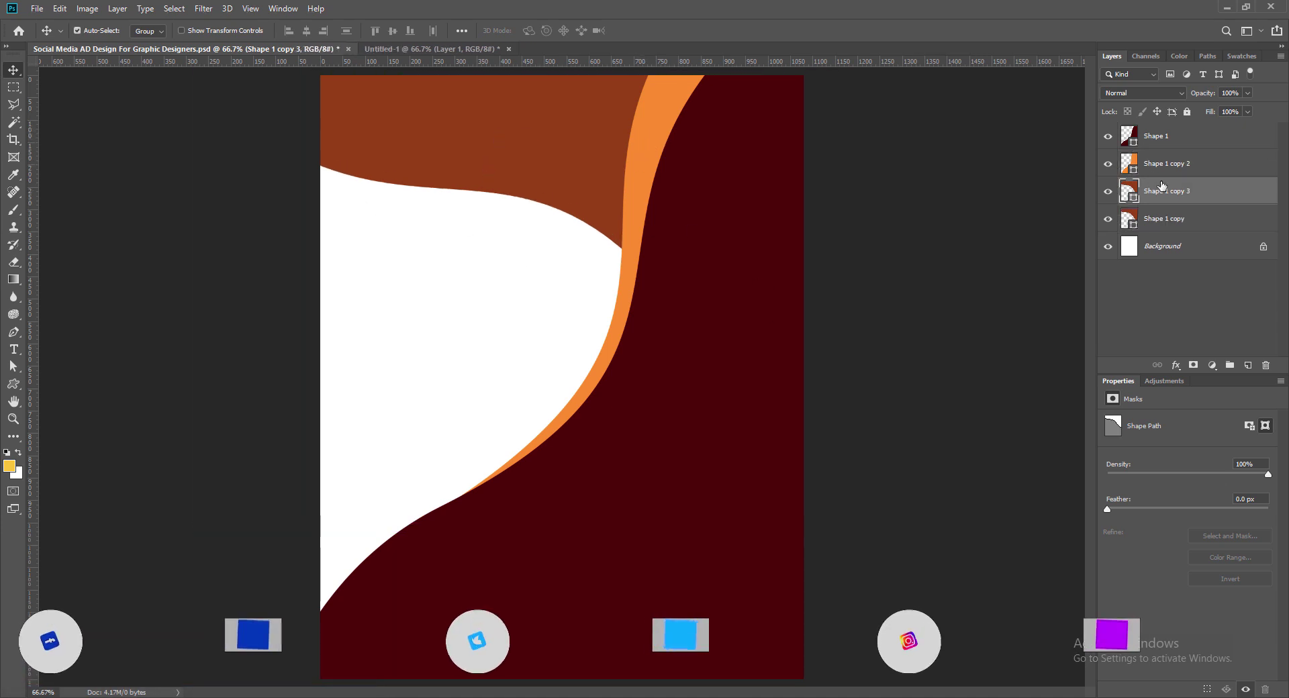
# Step: Recolour Shape 1 copy 3 mint green #00d4b4 and move it below Shape 1 copy
pyautogui.doubleClick(1134, 189)
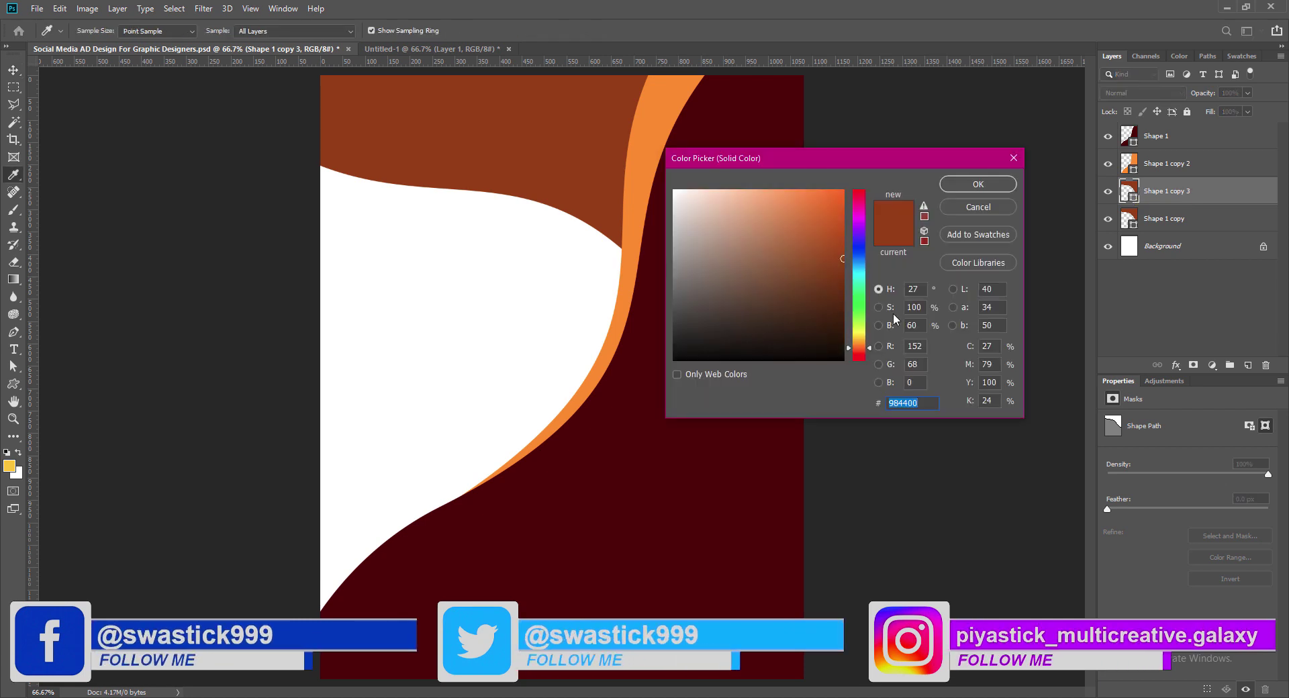
pyautogui.click(860, 270)
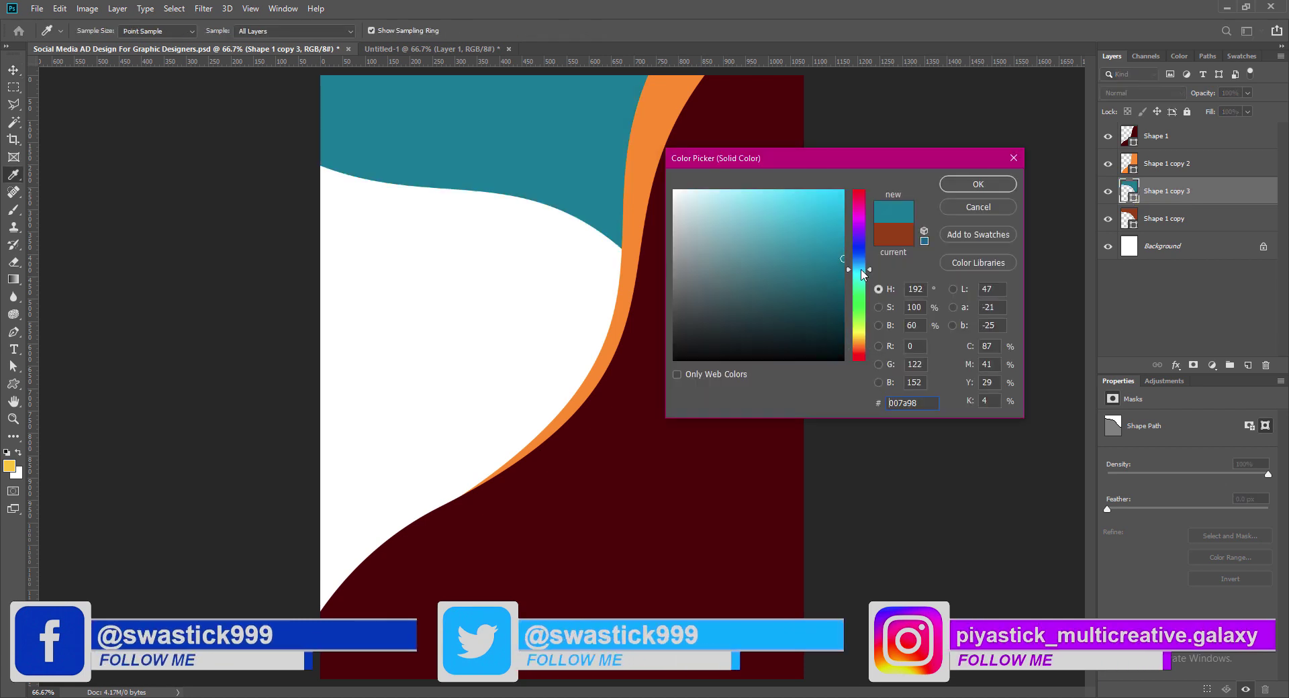
pyautogui.click(860, 284)
pyautogui.click(841, 221)
pyautogui.click(859, 280)
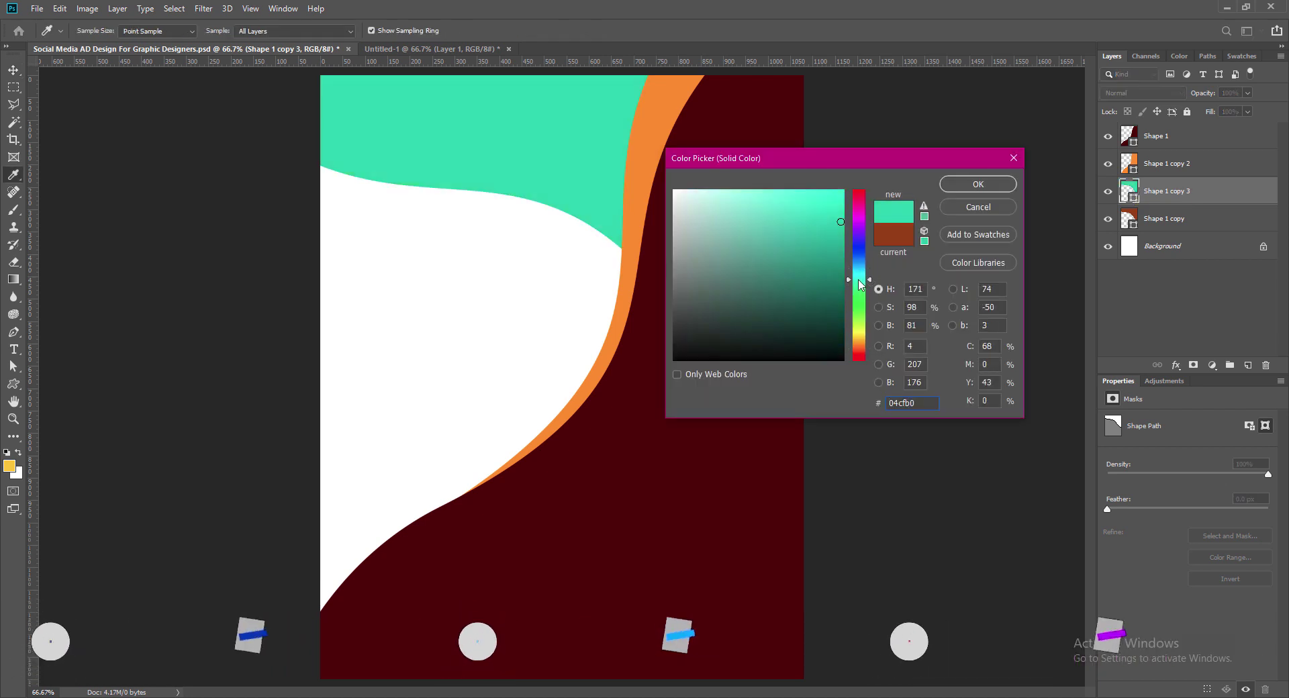
pyautogui.moveTo(846, 221); pyautogui.dragTo(843, 218)
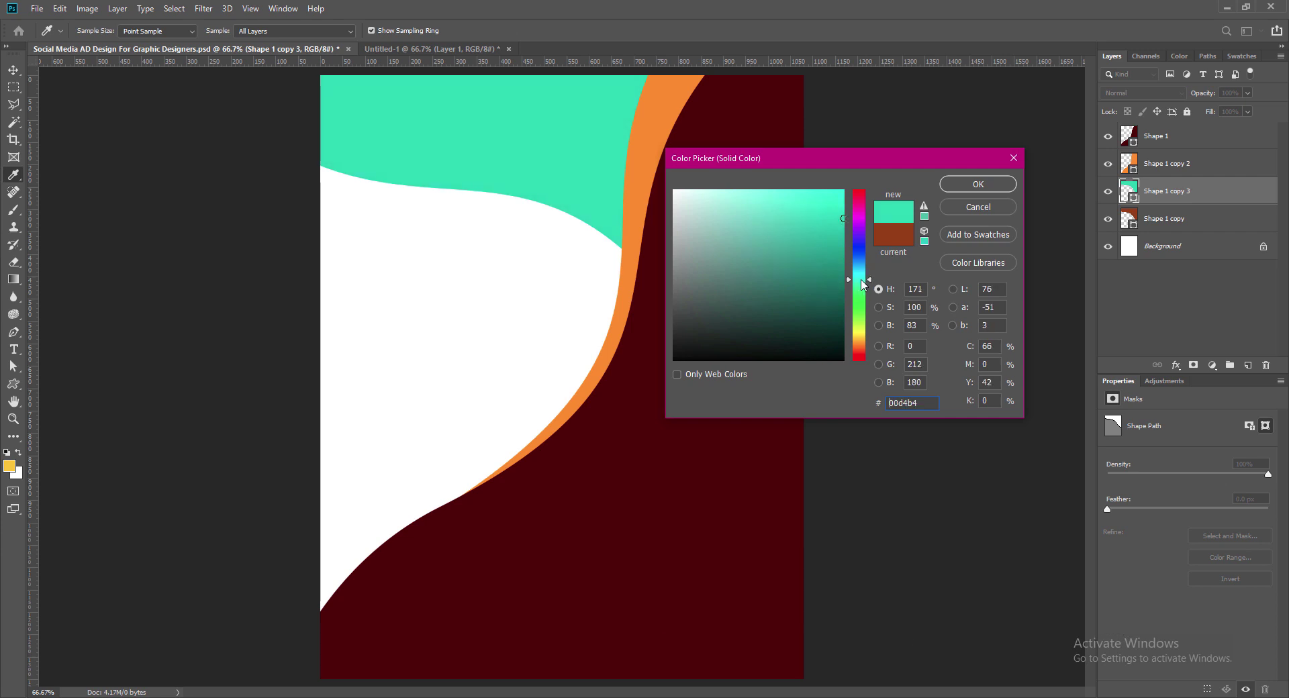
pyautogui.click(978, 184)
pyautogui.moveTo(1168, 194); pyautogui.dragTo(1172, 235)
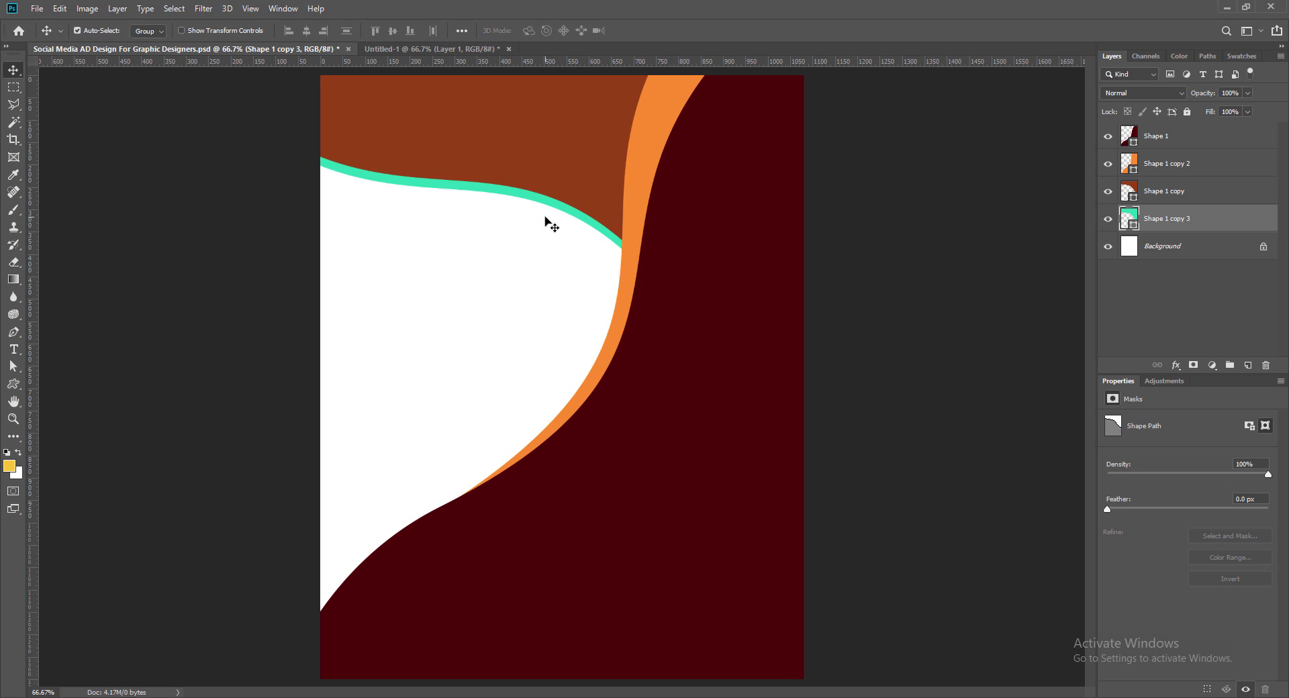
# Step: Rotate the mint shape slightly and nudge it up to edge the rust-orange top shape
pyautogui.hotkey('ctrl', 't')
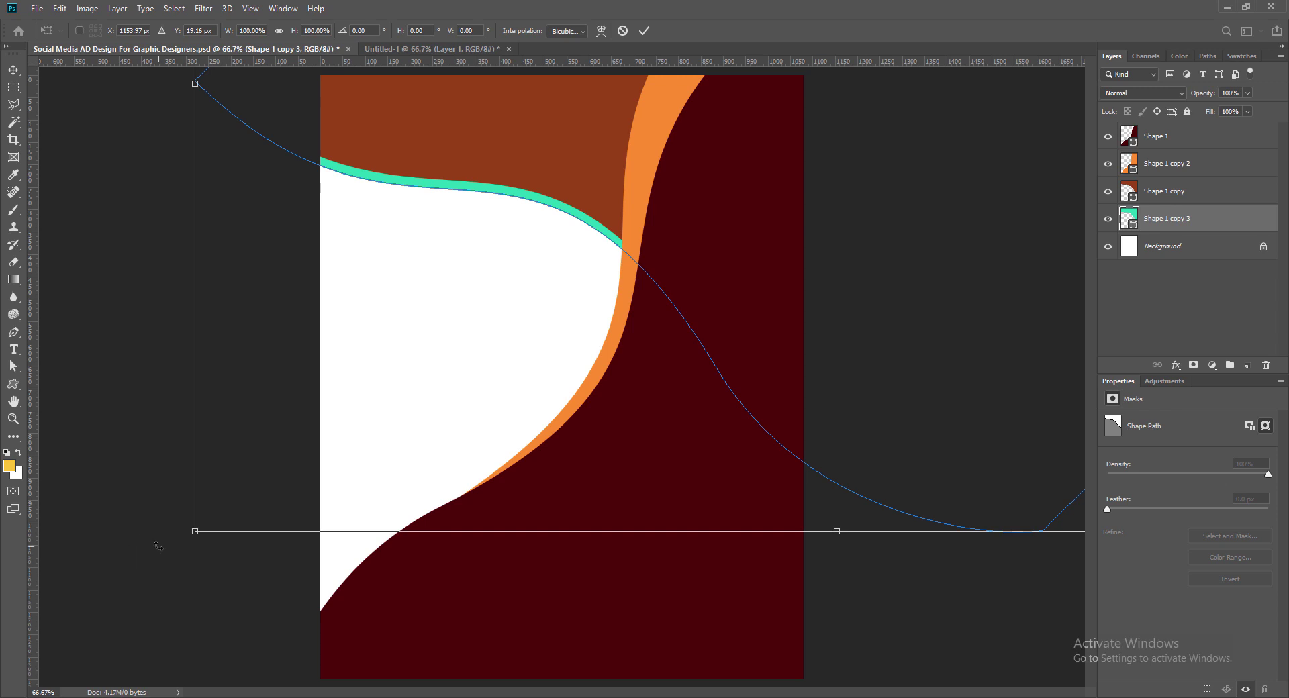
pyautogui.moveTo(159, 546); pyautogui.dragTo(157, 567)
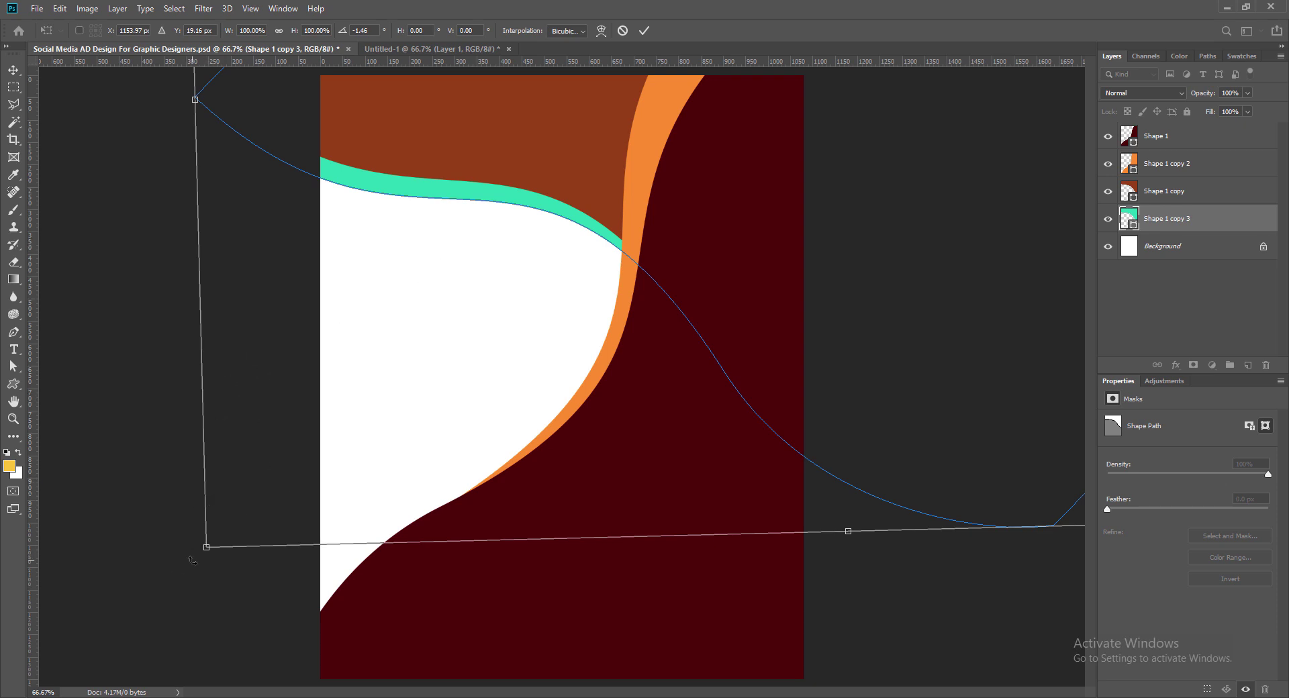
pyautogui.moveTo(190, 559); pyautogui.dragTo(198, 573)
pyautogui.moveTo(502, 208)
pyautogui.mouseDown()
pyautogui.moveTo(512, 185)
pyautogui.moveTo(501, 199)
pyautogui.mouseUp()
pyautogui.click(645, 30)
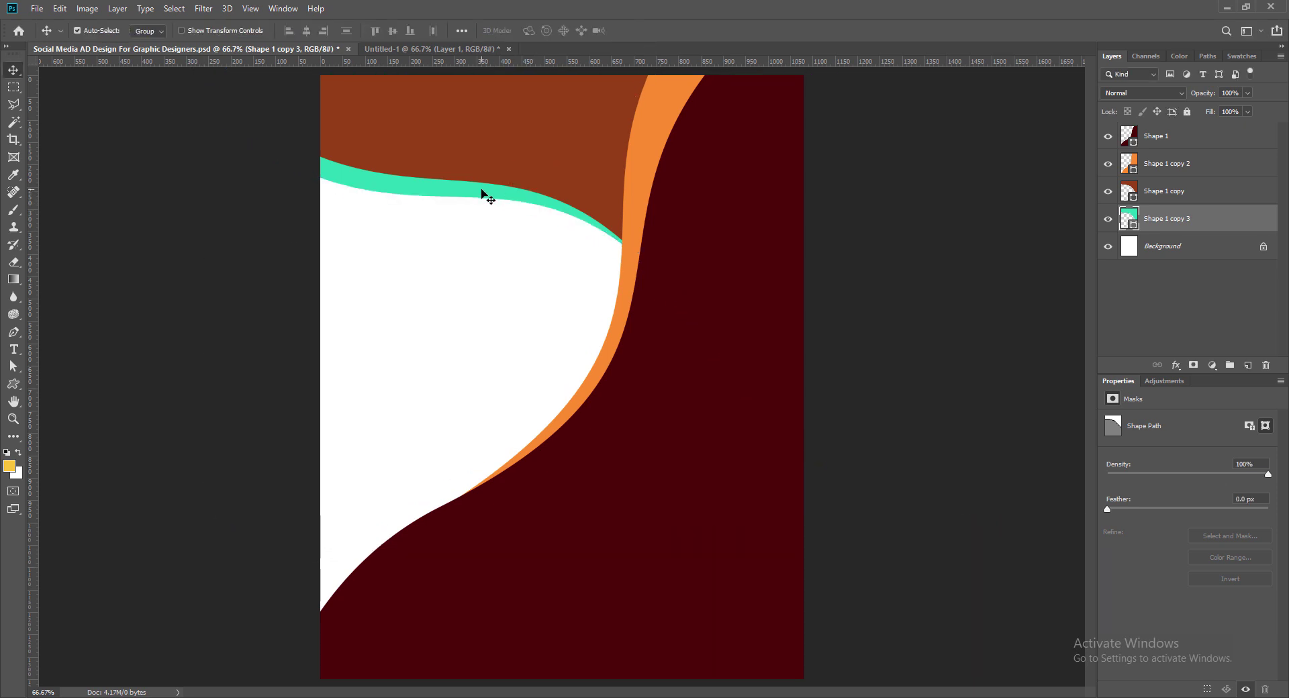
# Step: Save, then add a new layer above Background and draw a rectangle covering the whole page
pyautogui.hotkey('ctrl', 's')
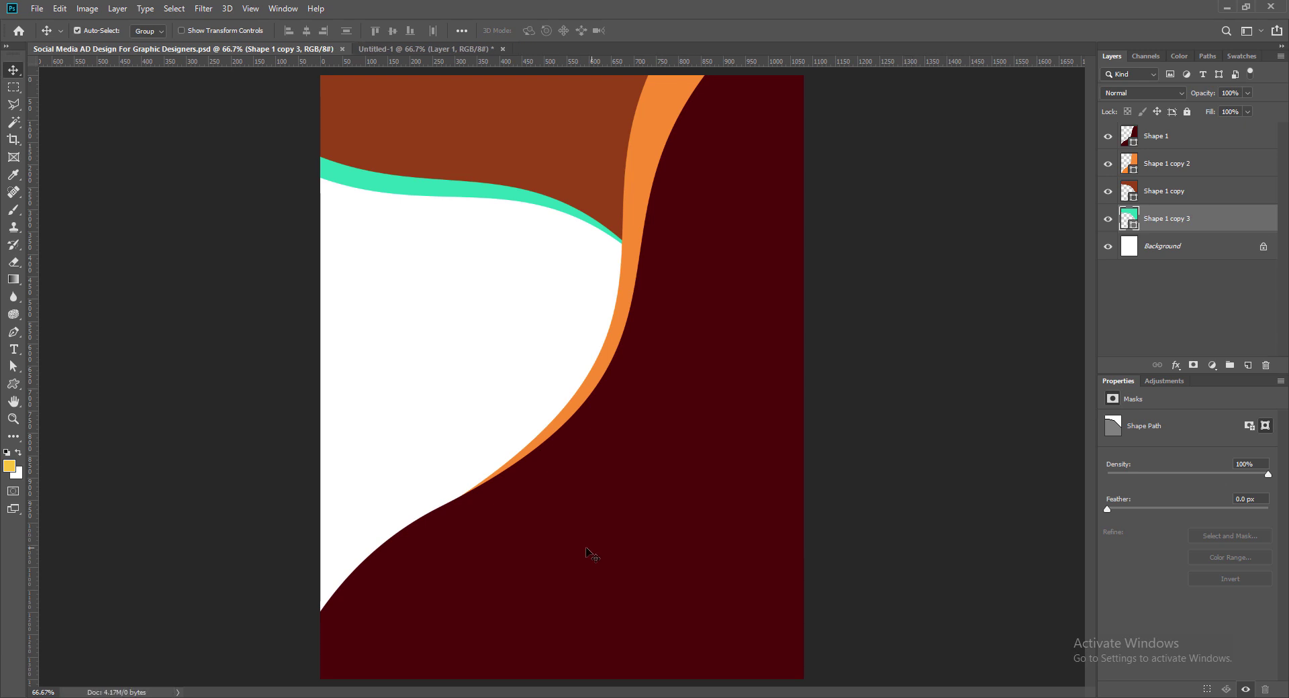
pyautogui.click(574, 568)
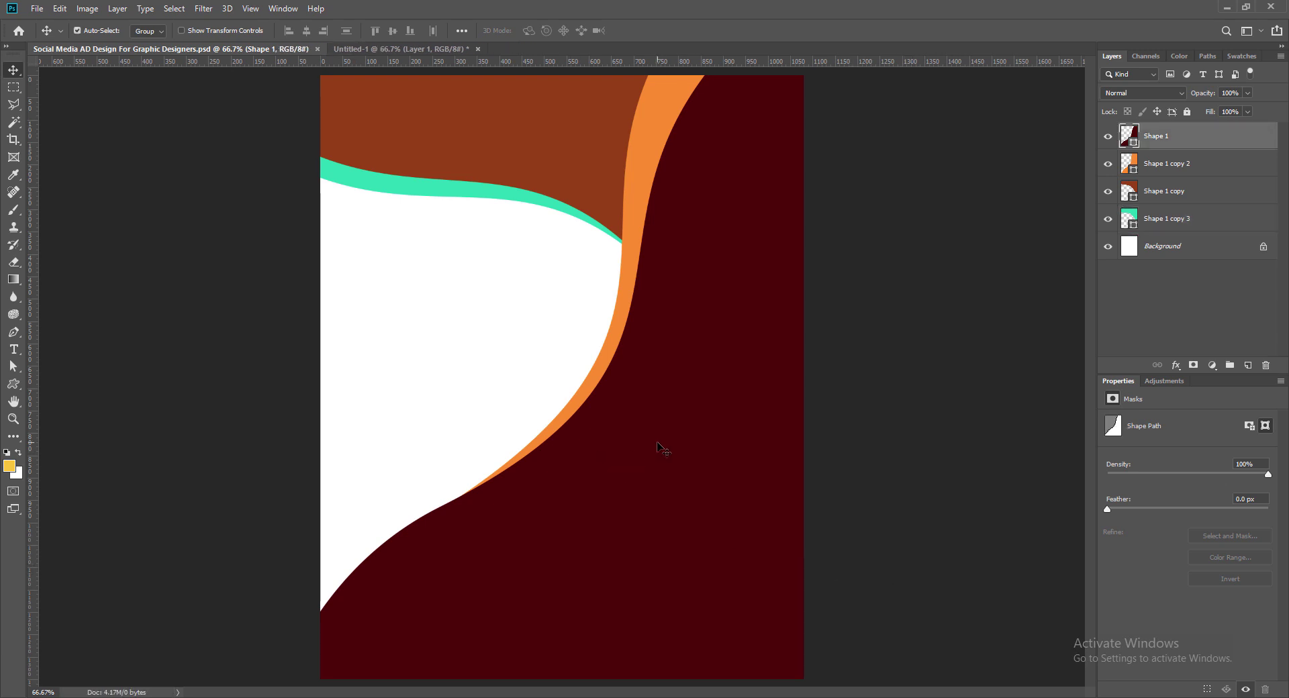
pyautogui.click(1185, 248)
pyautogui.click(1248, 365)
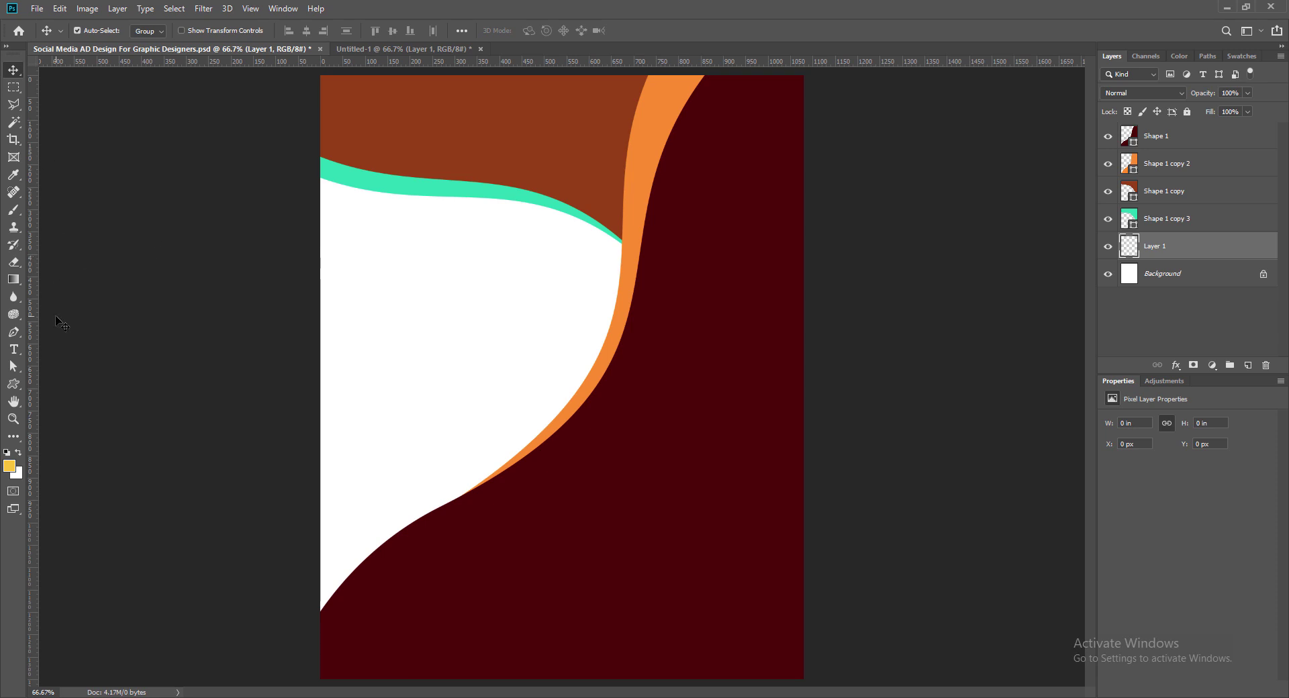
pyautogui.press('u')
pyautogui.rightClick(15, 389)
pyautogui.click(61, 386)
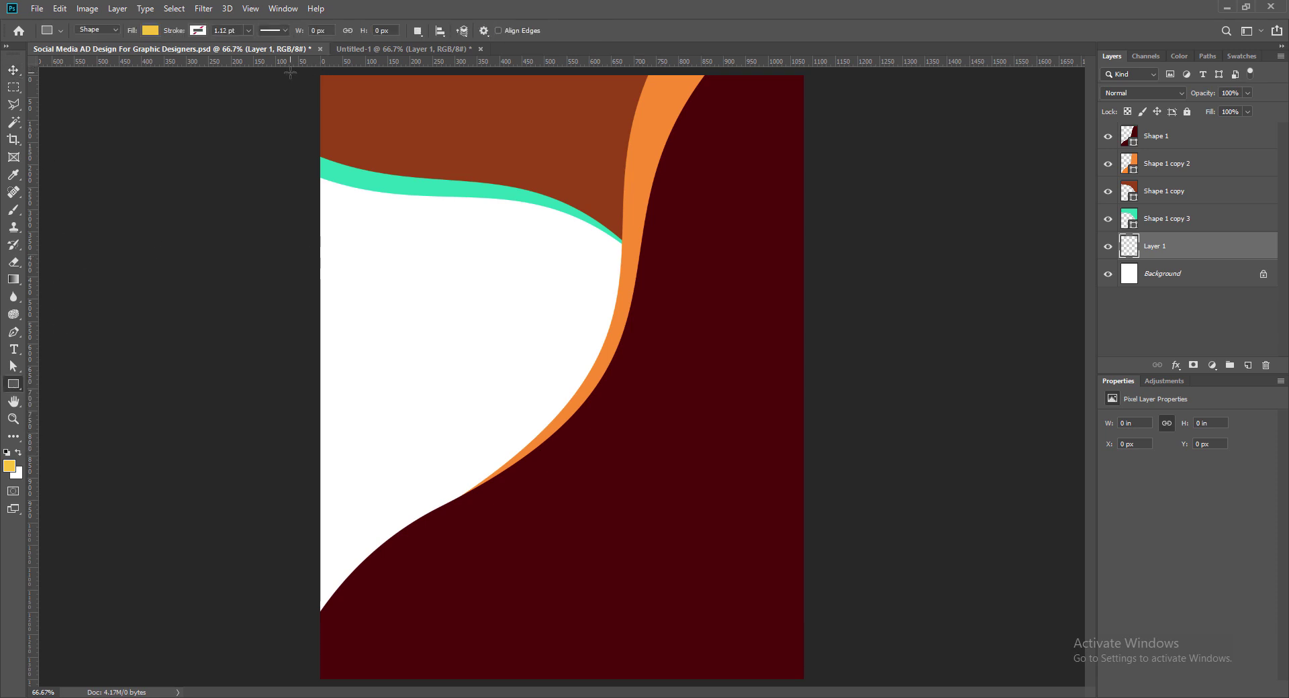
pyautogui.moveTo(290, 72); pyautogui.dragTo(833, 686)
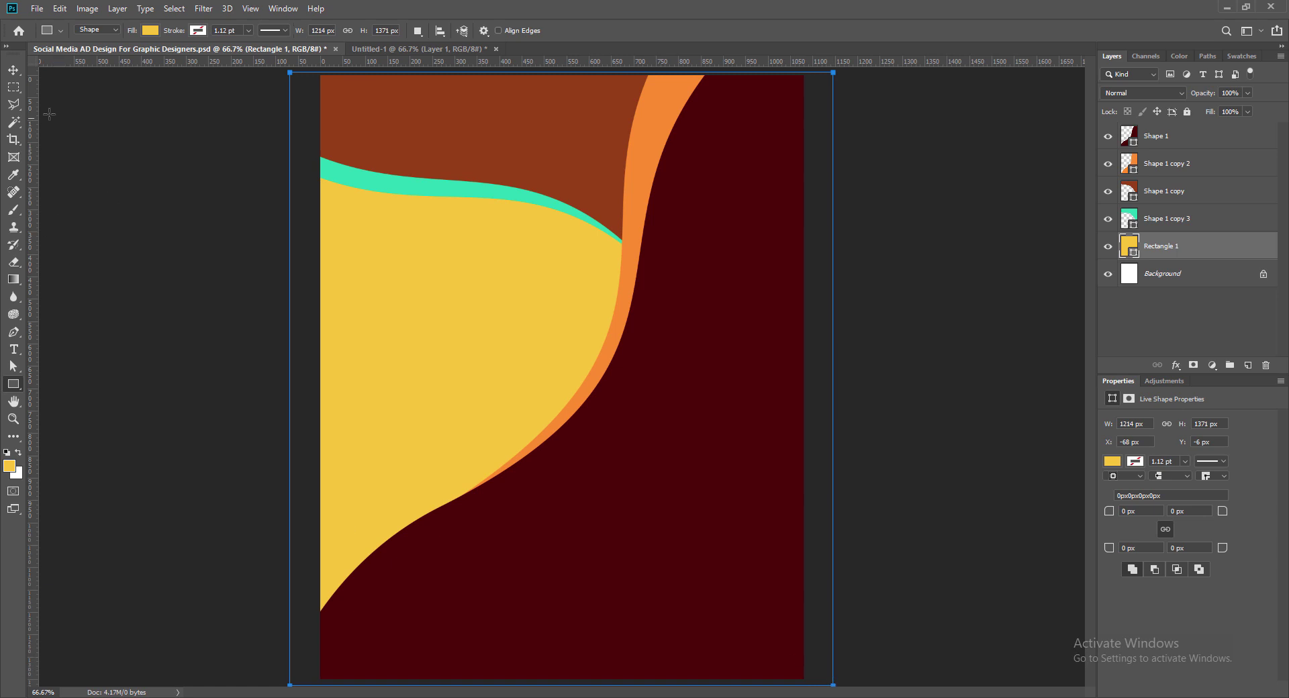
pyautogui.click(14, 70)
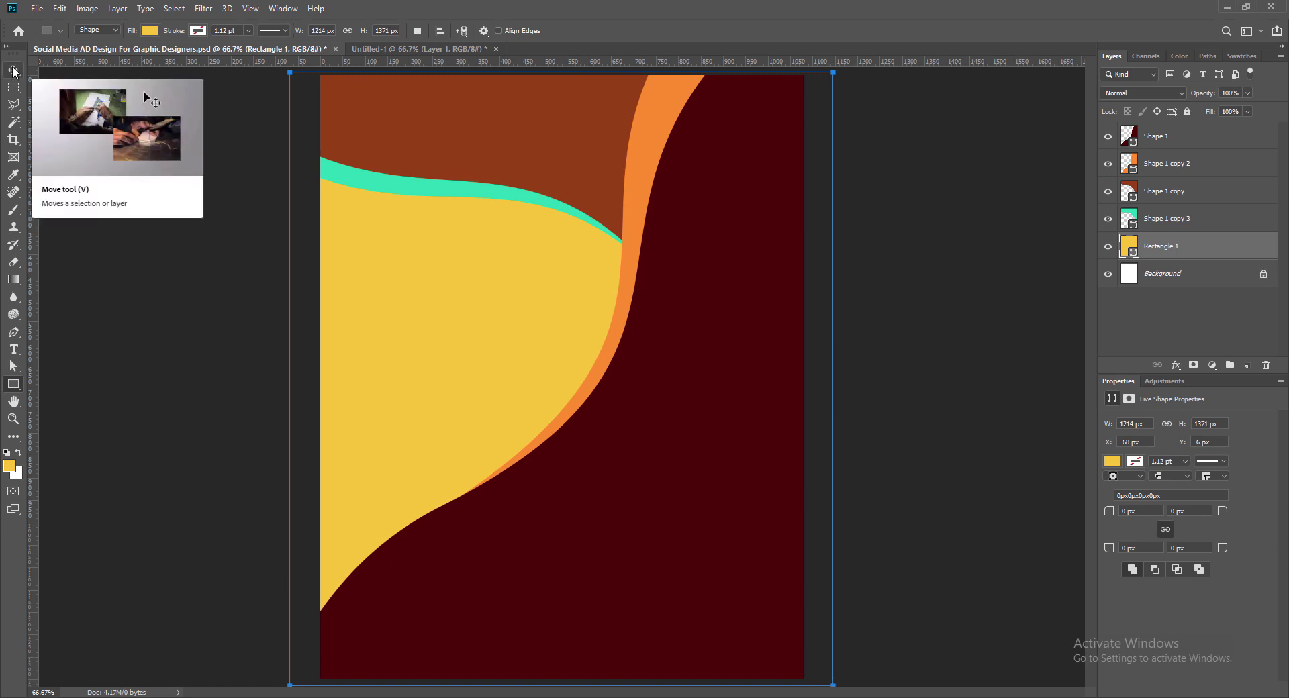
# Step: Fill Rectangle 1 with purple #a84cfe and save the document
pyautogui.doubleClick(1132, 246)
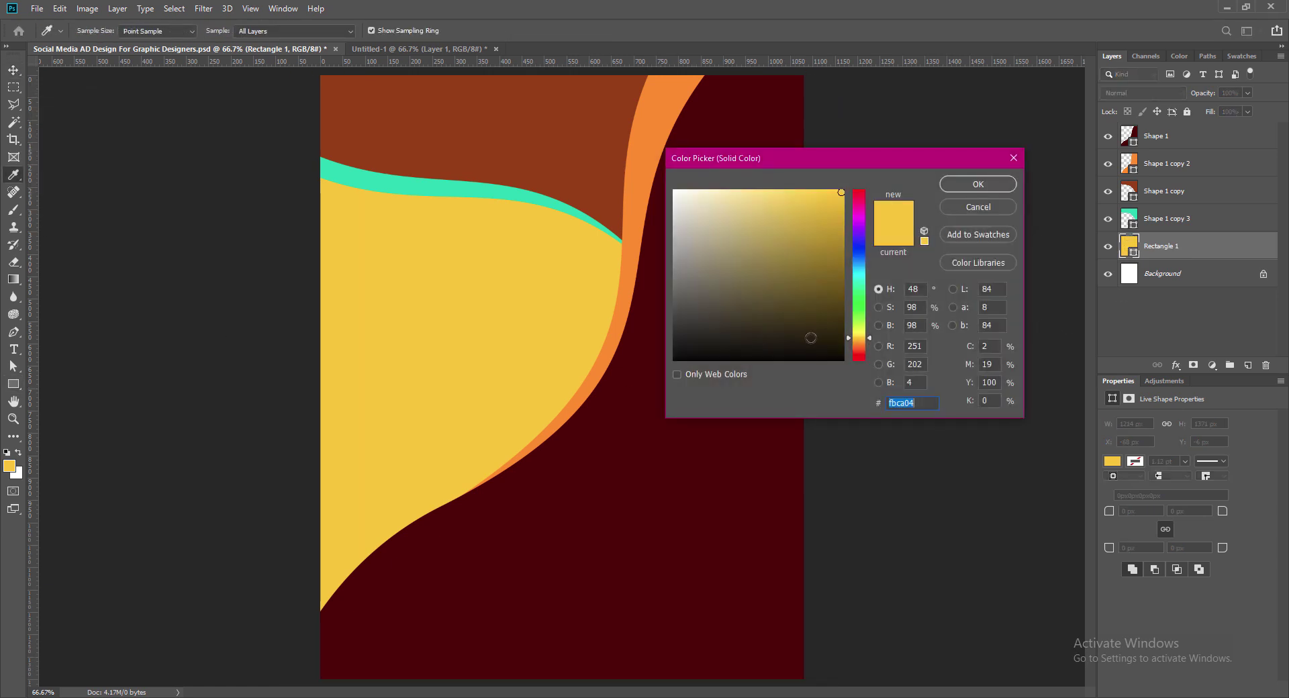
pyautogui.click(862, 226)
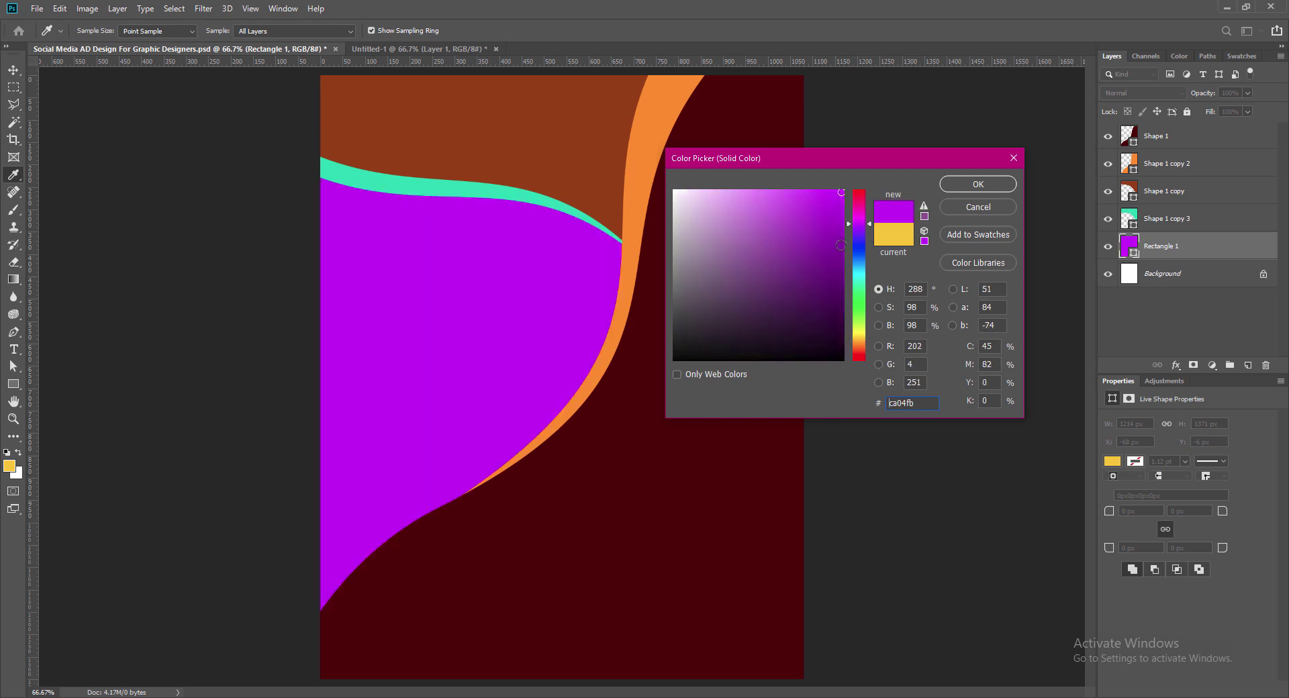
pyautogui.click(841, 253)
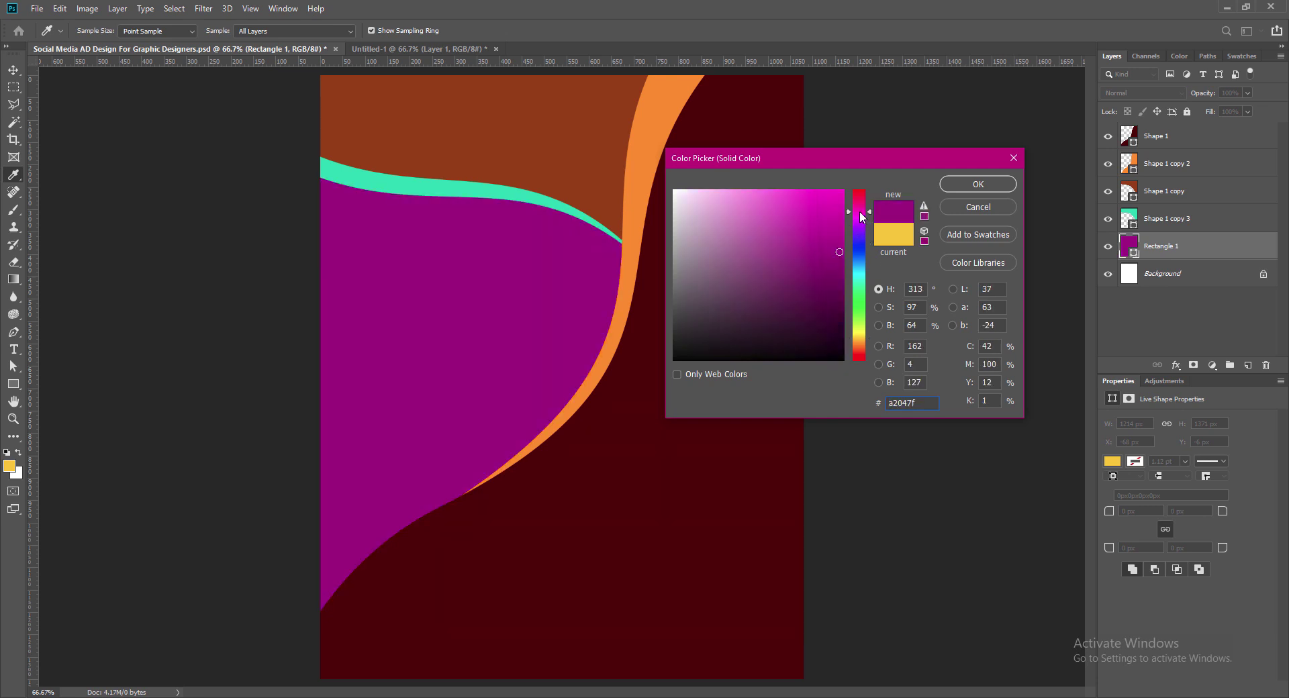
pyautogui.moveTo(864, 233); pyautogui.dragTo(860, 227)
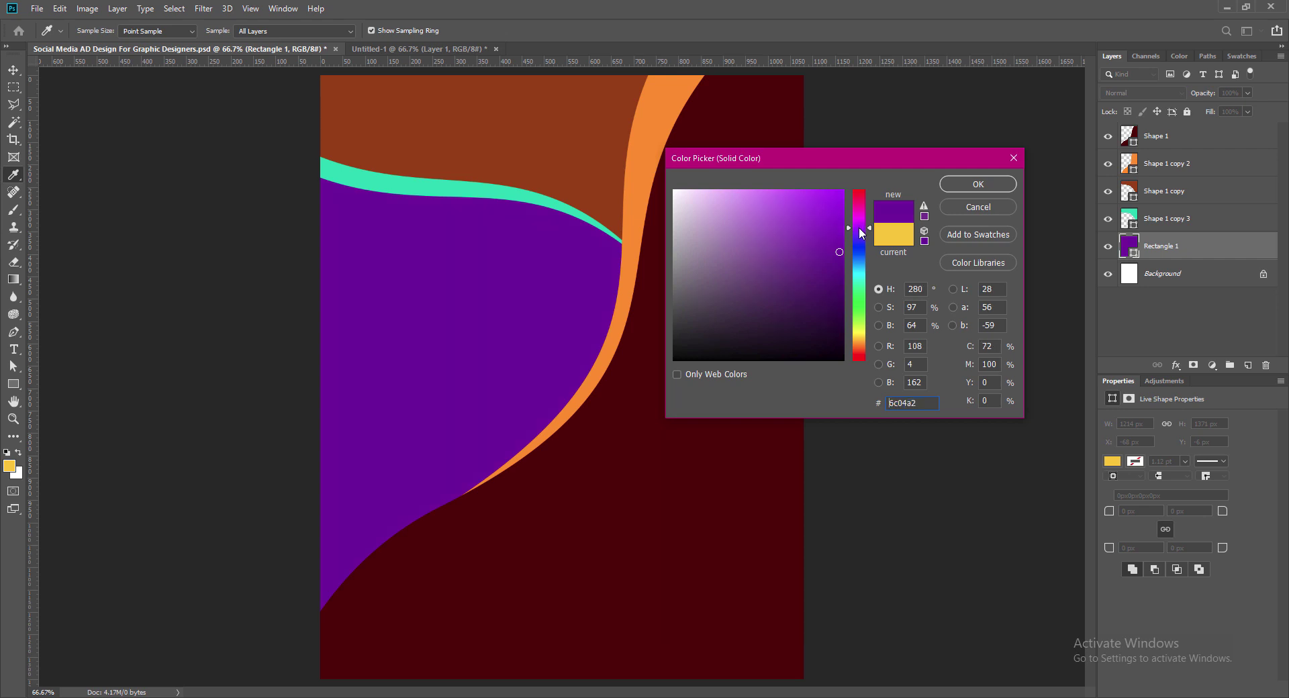
pyautogui.click(800, 200)
pyautogui.moveTo(763, 206)
pyautogui.mouseDown()
pyautogui.moveTo(765, 191)
pyautogui.moveTo(782, 191)
pyautogui.mouseUp()
pyautogui.moveTo(859, 227); pyautogui.dragTo(859, 235)
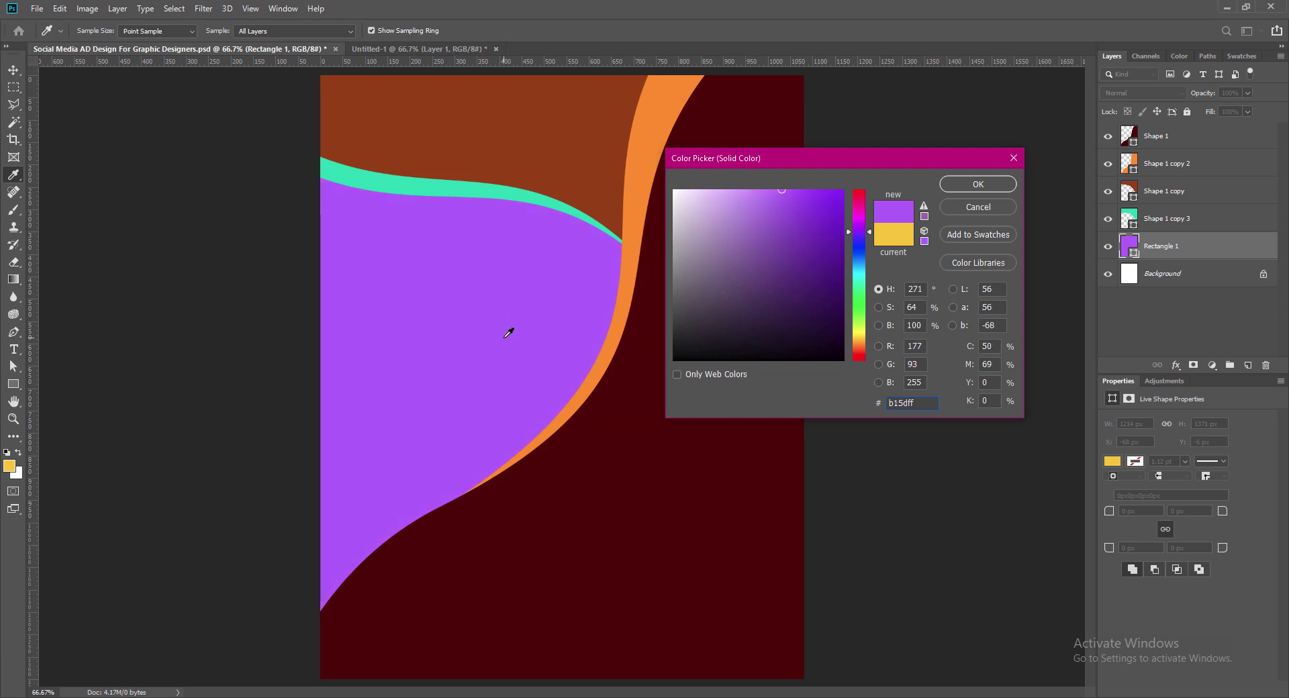
pyautogui.click(793, 191)
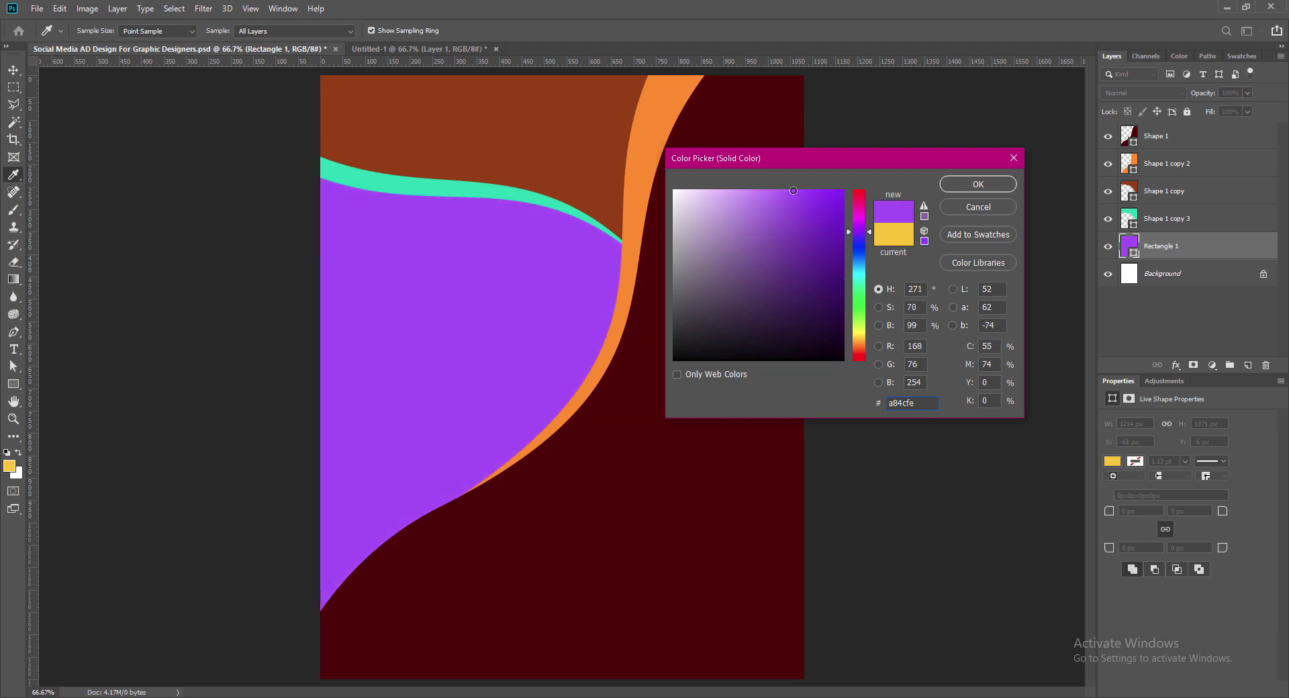
pyautogui.click(975, 185)
pyautogui.hotkey('ctrl', 's')
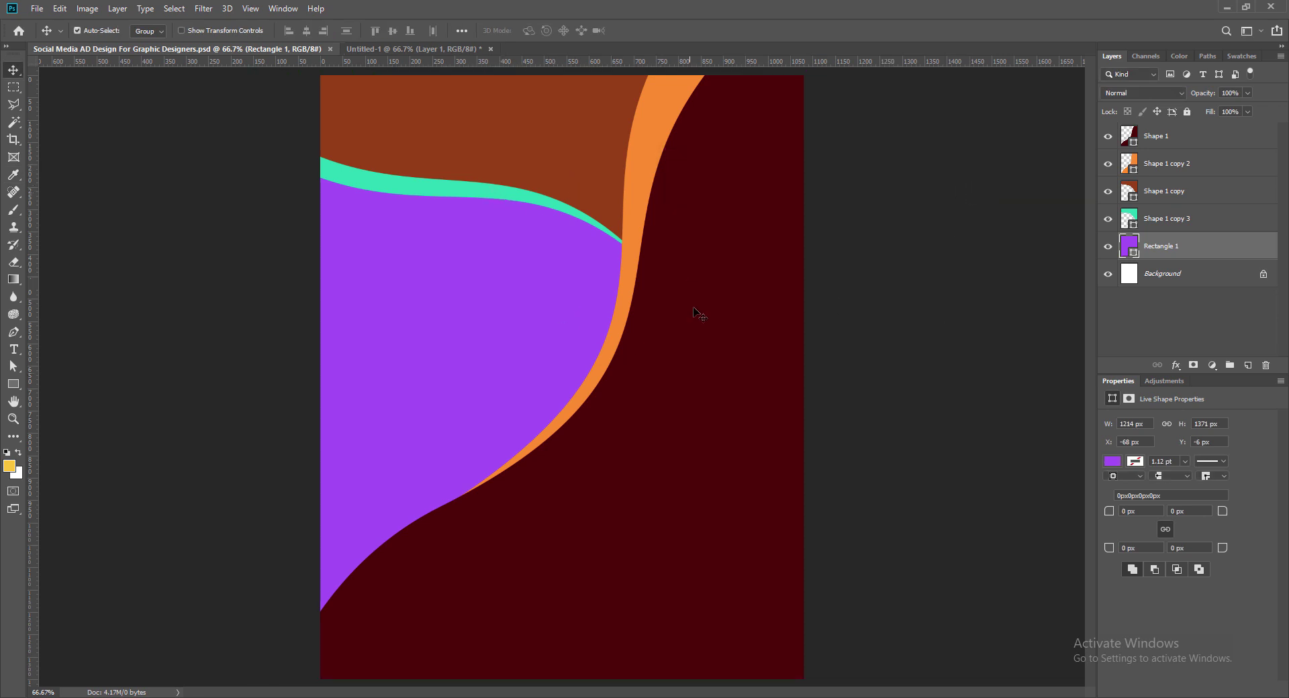
pyautogui.click(1162, 136)
# Step: Add a radial Gradient Overlay to Shape 1, starting from the orange-yellow-orange preset
pyautogui.rightClick(1149, 134)
pyautogui.click(1155, 134)
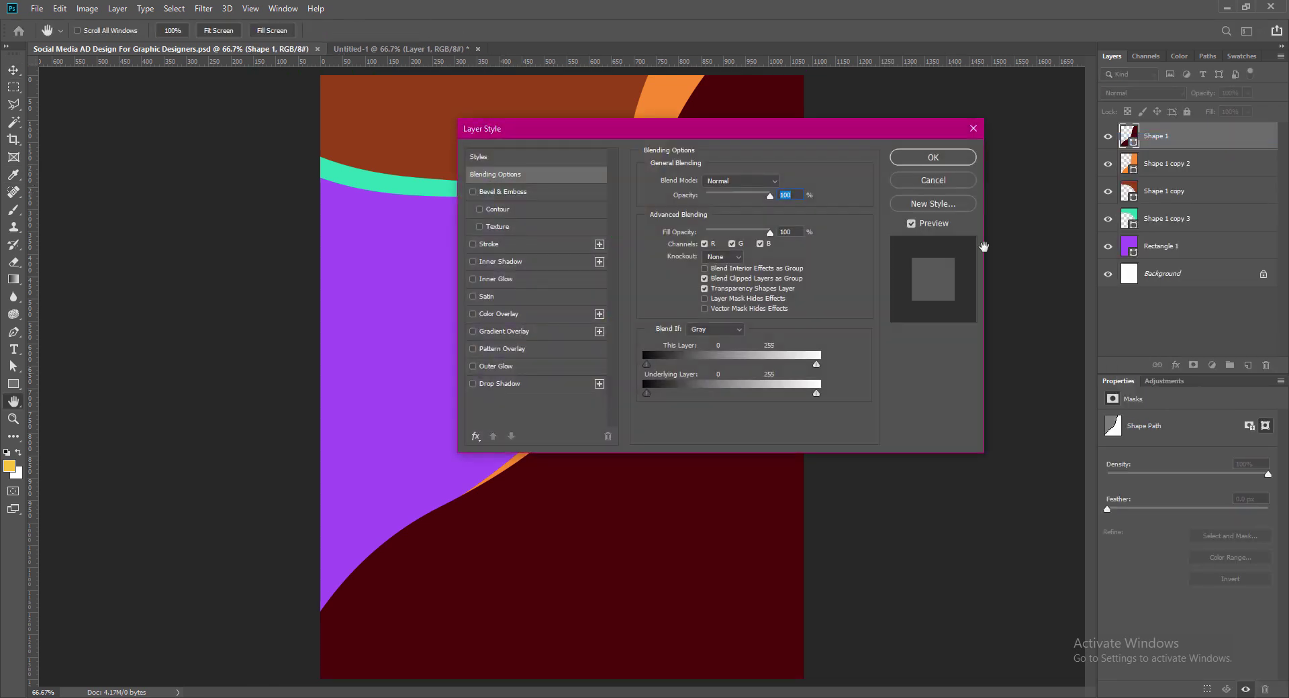
pyautogui.click(473, 331)
pyautogui.moveTo(724, 130); pyautogui.dragTo(1047, 99)
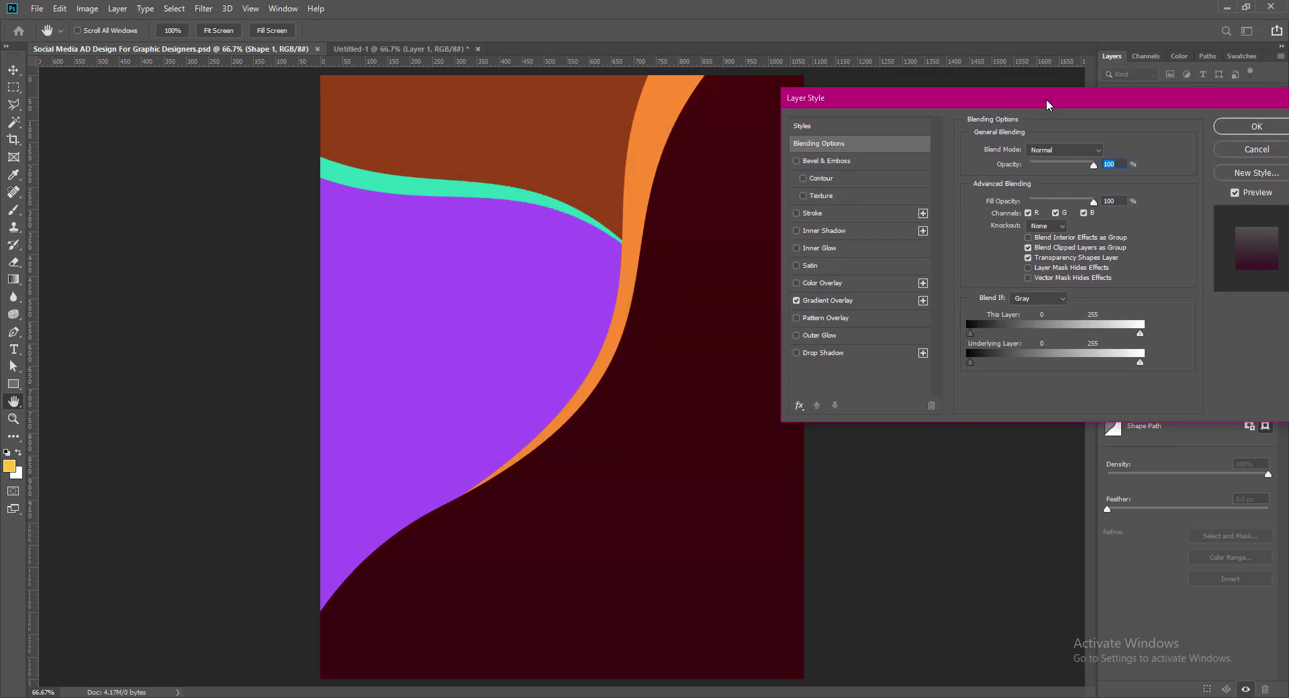
pyautogui.click(833, 304)
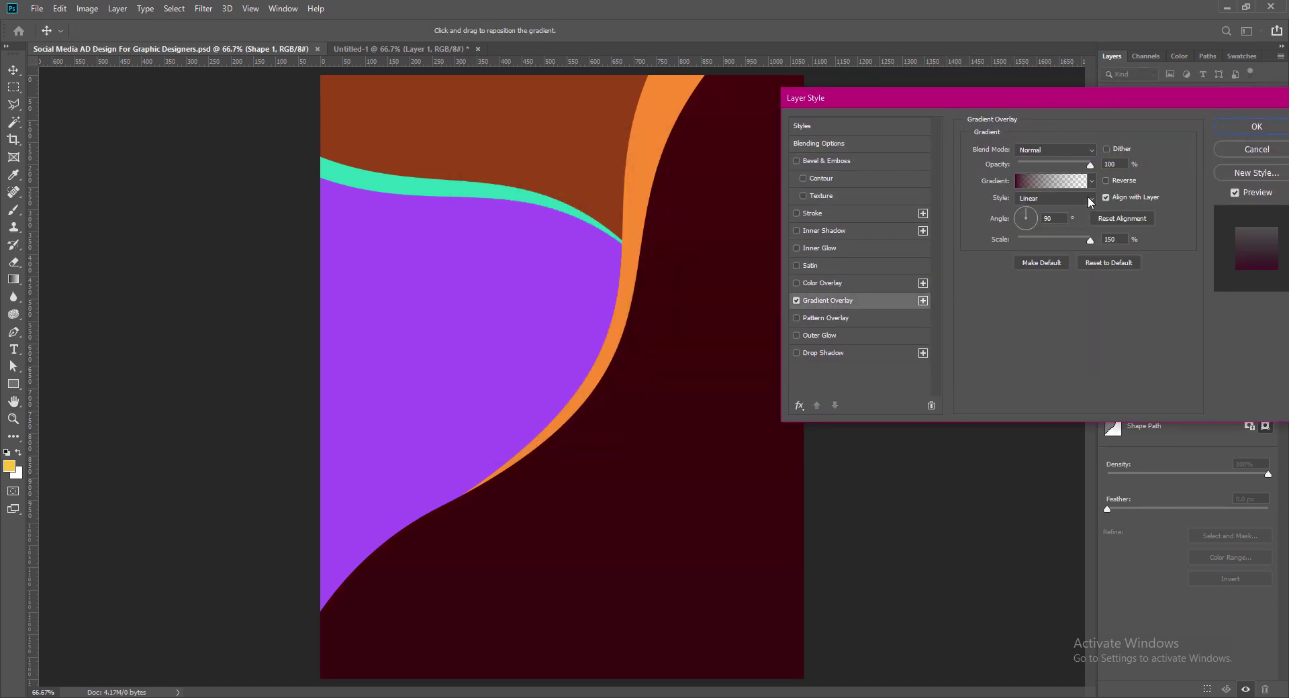
pyautogui.click(1092, 182)
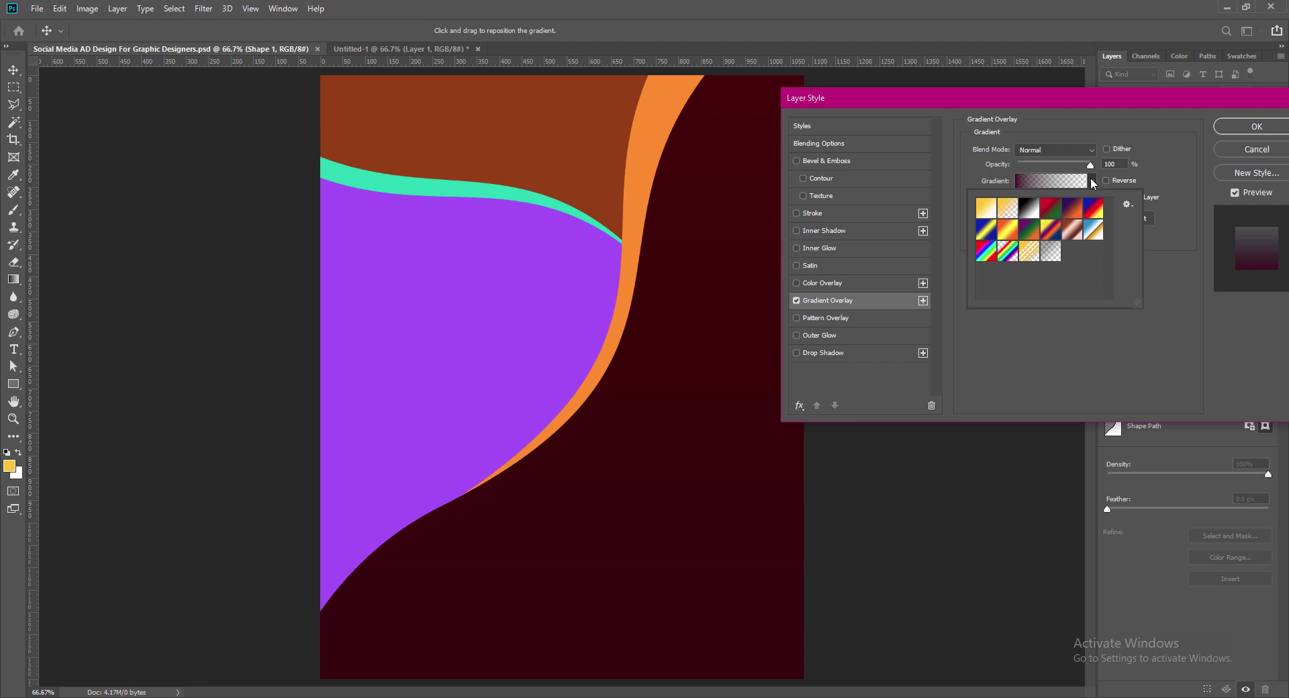
pyautogui.click(1008, 230)
pyautogui.click(1055, 199)
# Step: Recolour the gradient stops to dark reds, with the middle stop set to 531601
pyautogui.click(1047, 219)
pyautogui.click(1054, 182)
pyautogui.doubleClick(885, 600)
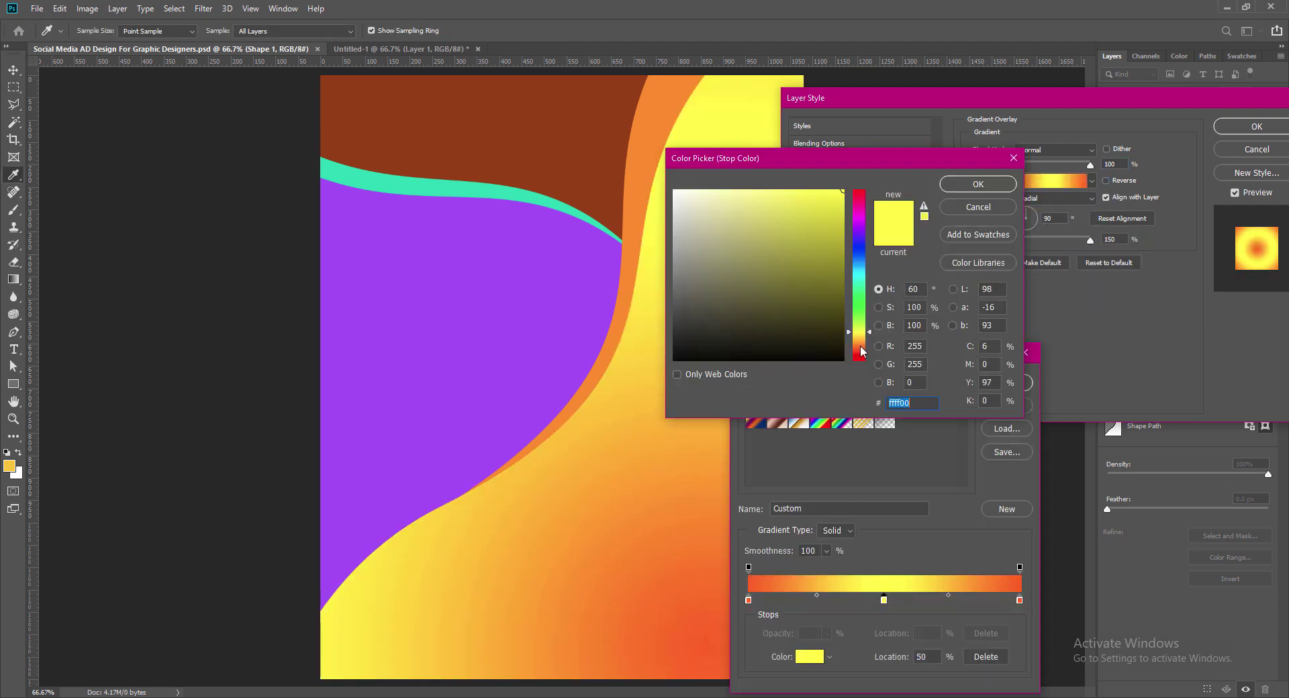
pyautogui.write('531601')
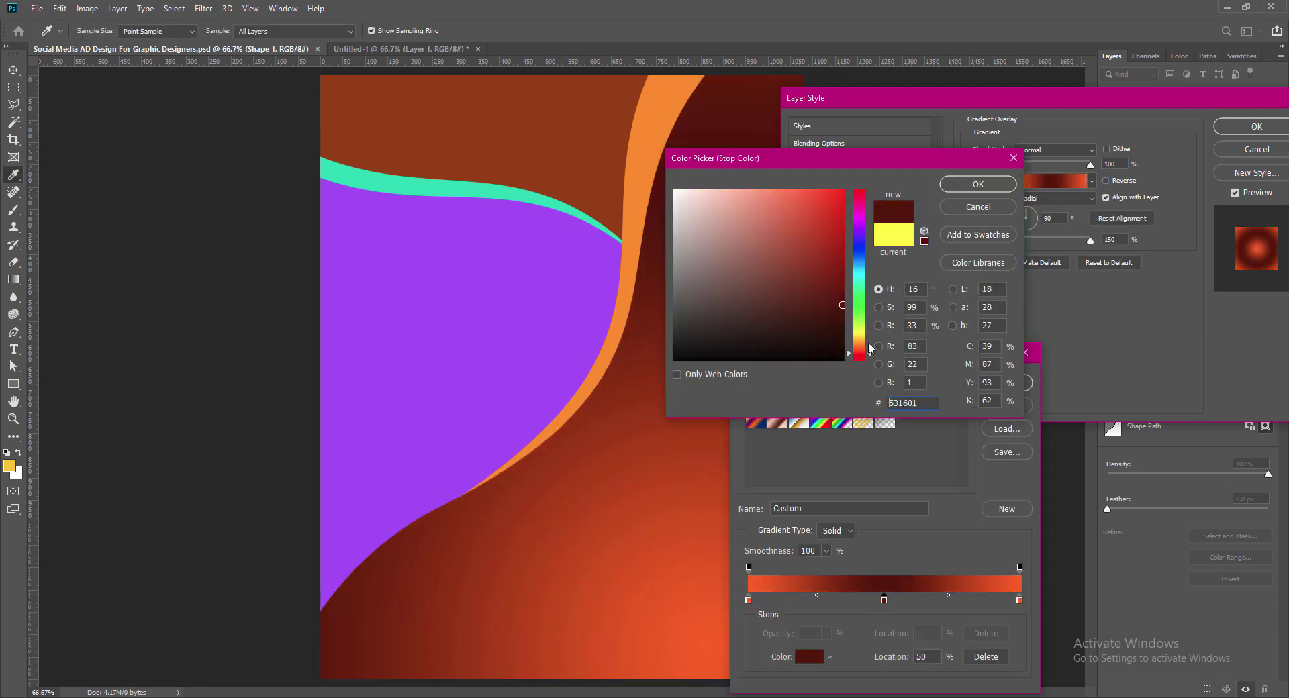
pyautogui.click(969, 187)
pyautogui.doubleClick(749, 600)
pyautogui.click(863, 194)
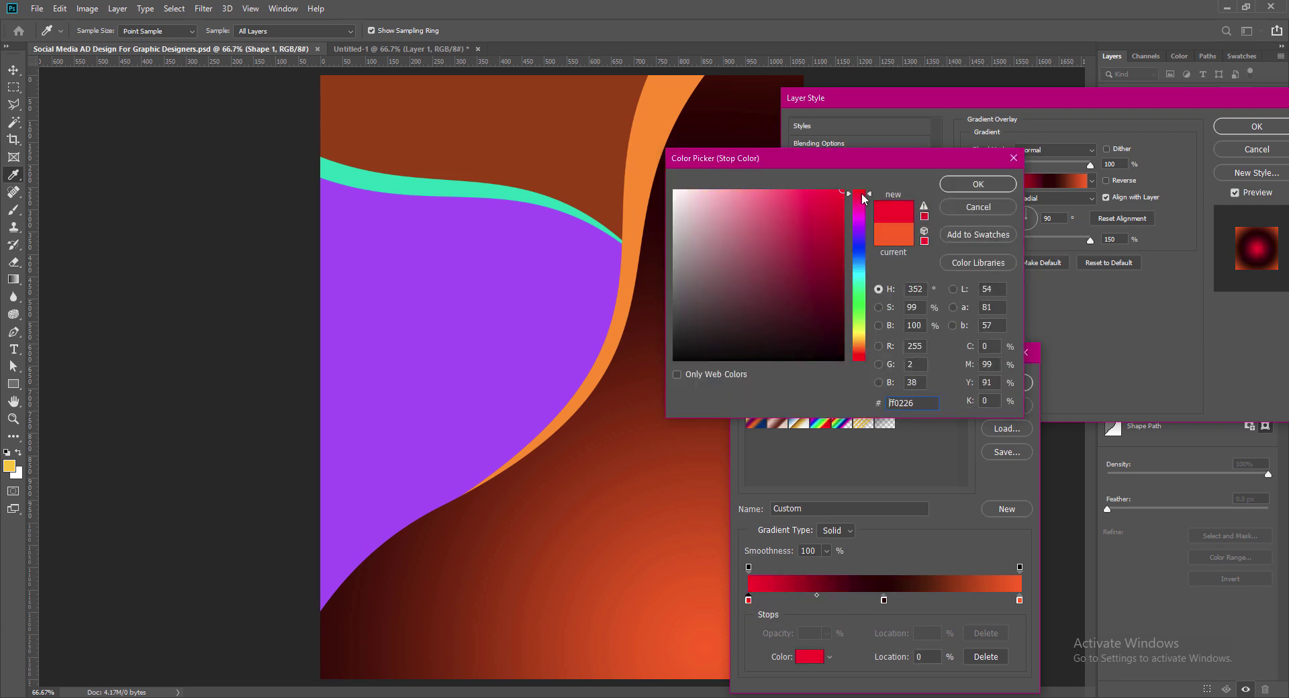
pyautogui.moveTo(840, 257); pyautogui.dragTo(843, 237)
pyautogui.click(971, 186)
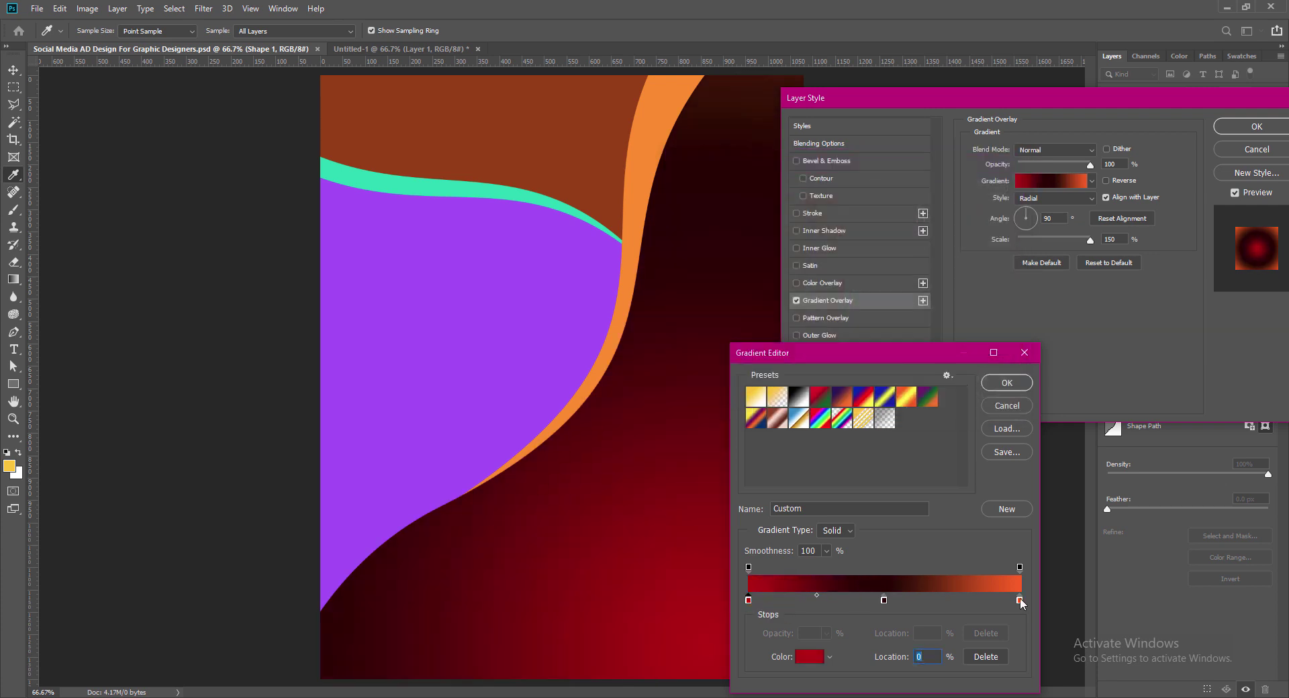
pyautogui.doubleClick(1020, 600)
pyautogui.click(987, 187)
pyautogui.press('Return')
# Step: Adjust the gradient angle through several values, ending near 6°
pyautogui.click(1060, 219)
pyautogui.press('BackSpace')
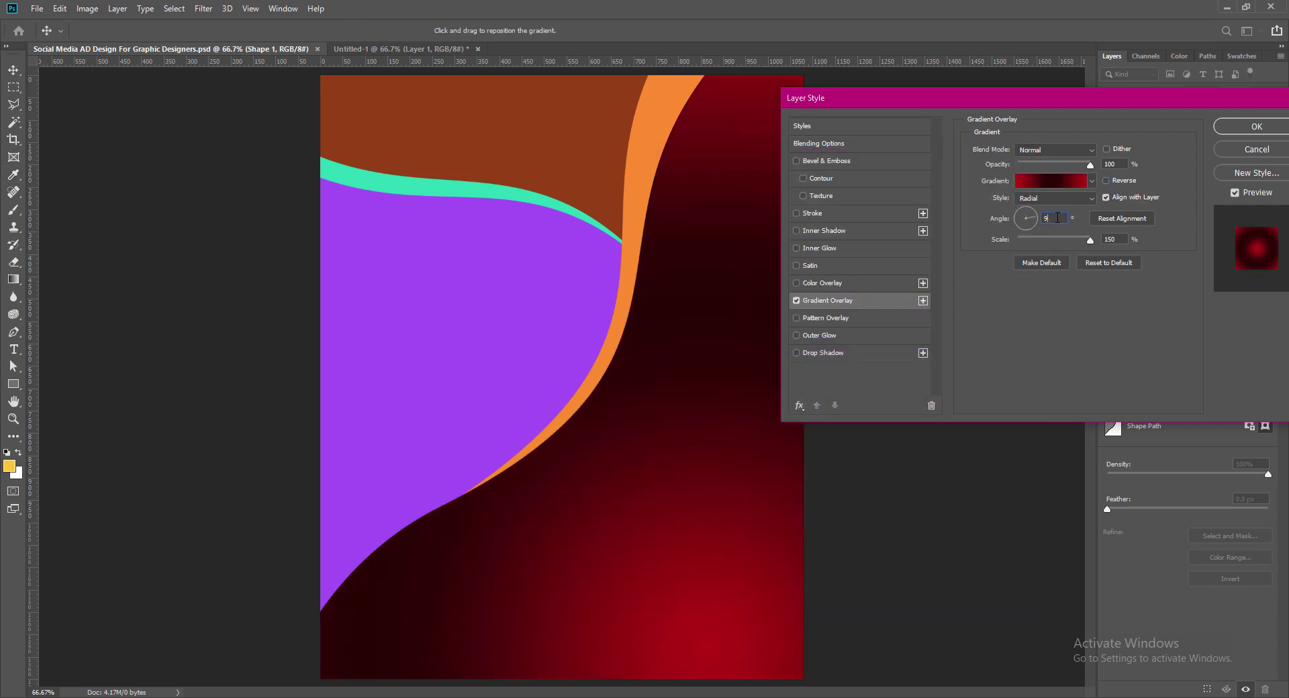
pyautogui.click(1044, 219)
pyautogui.write('-45')
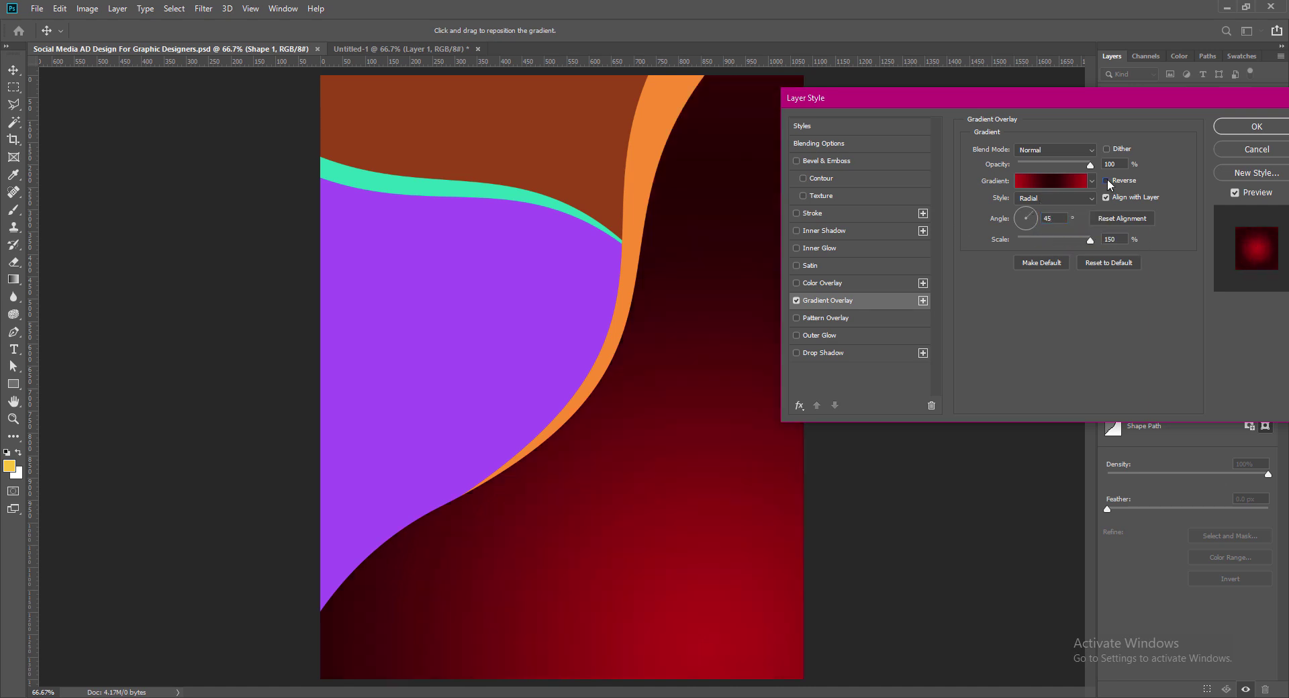
pyautogui.moveTo(1055, 218); pyautogui.dragTo(986, 99)
pyautogui.write('603')
pyautogui.click(1045, 218)
pyautogui.write('-')
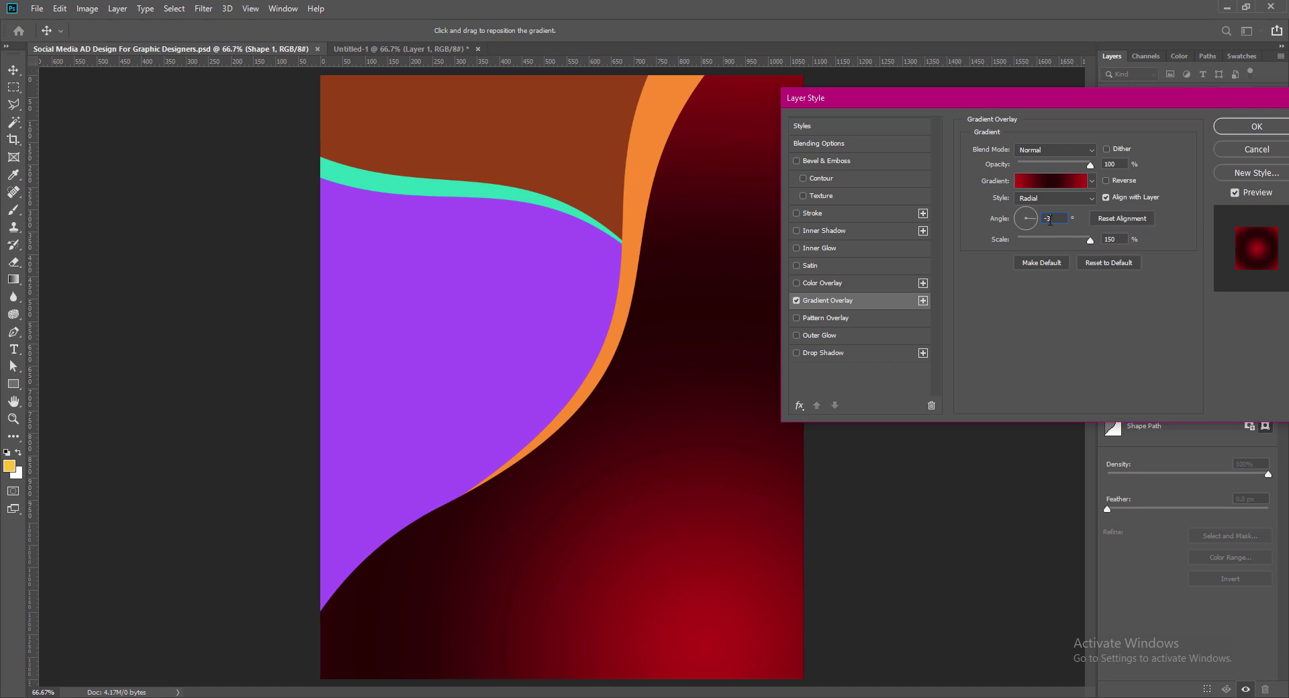
# Step: Deepen the left gradient stop to a darker red shade
pyautogui.click(1051, 181)
pyautogui.doubleClick(749, 601)
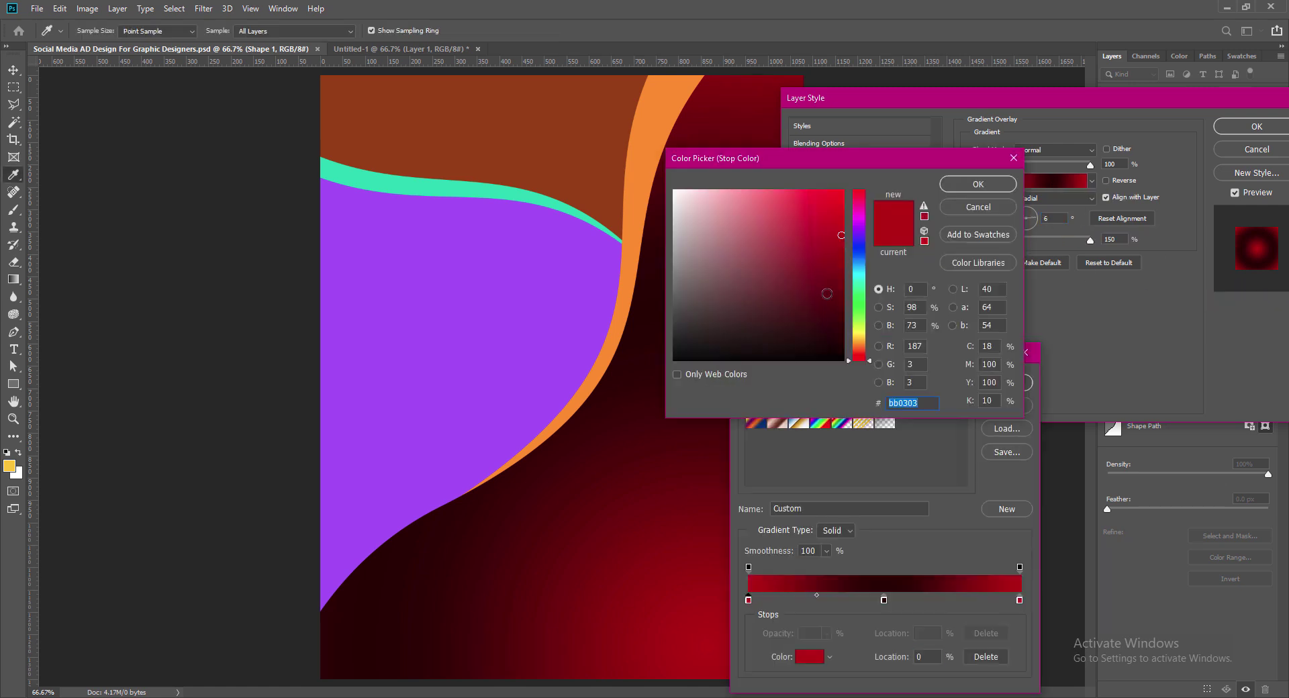
pyautogui.moveTo(844, 250)
pyautogui.mouseDown()
pyautogui.moveTo(843, 262)
pyautogui.moveTo(844, 248)
pyautogui.mouseUp()
pyautogui.moveTo(920, 404); pyautogui.dragTo(854, 403)
pyautogui.press('Return')
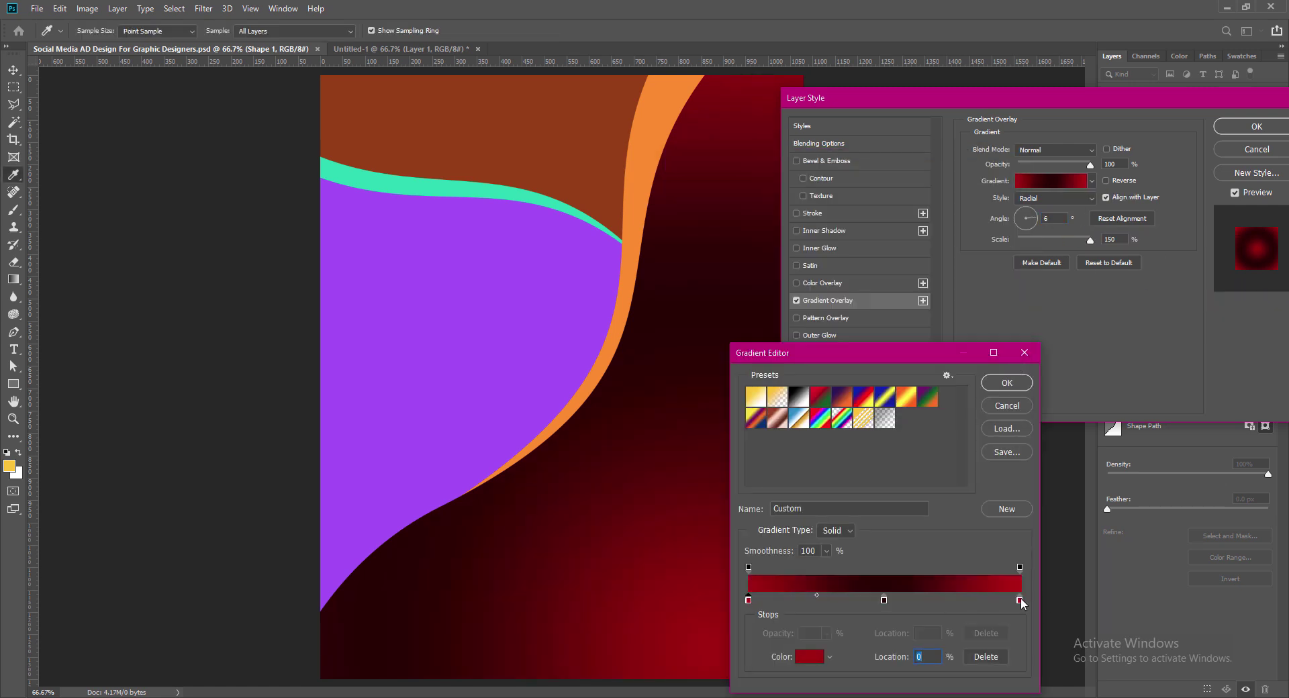
pyautogui.press('Return')
# Step: Keep the Radial style after trying Reflected, apply the overlay and save the document
pyautogui.click(1075, 198)
pyautogui.click(1069, 240)
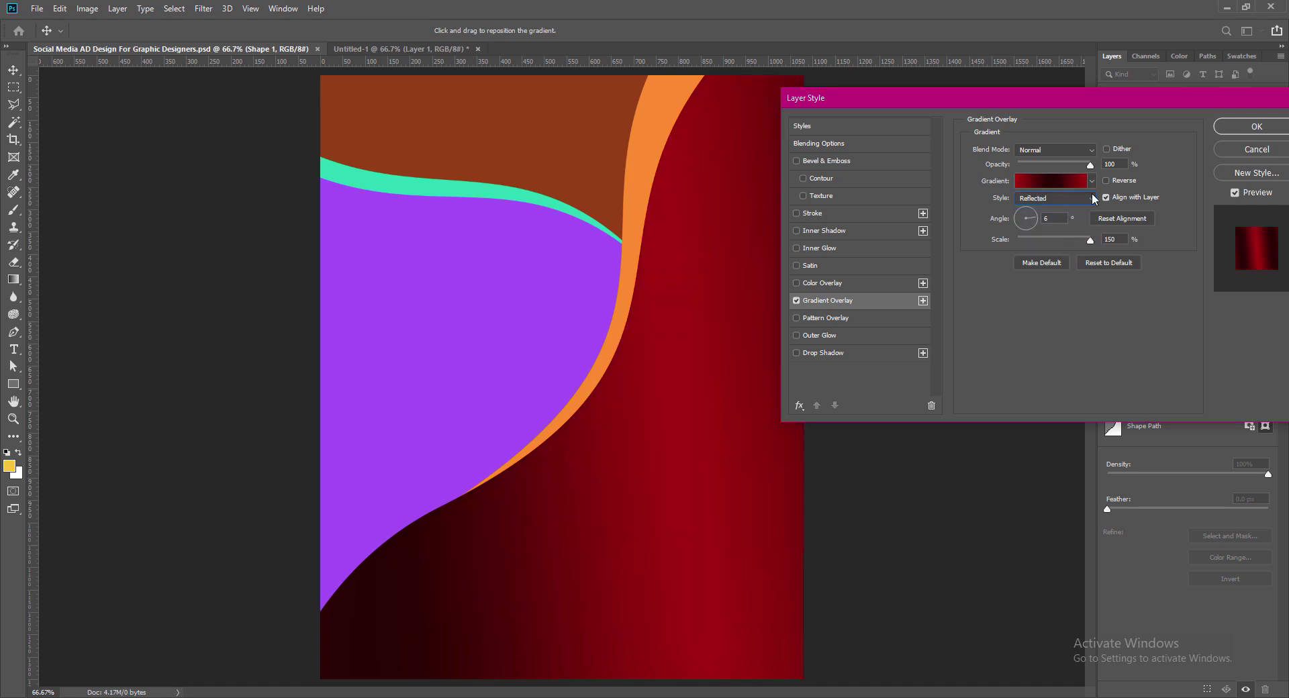
pyautogui.click(1062, 199)
pyautogui.click(1046, 219)
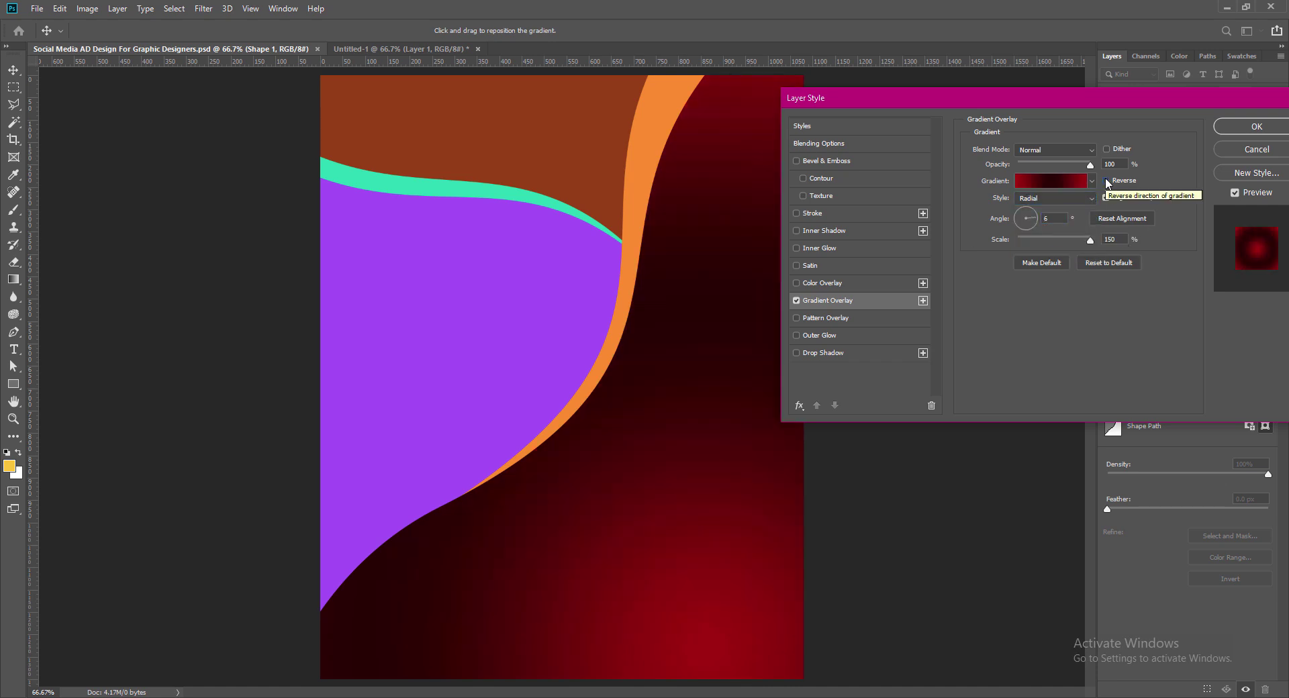
pyautogui.click(1035, 218)
pyautogui.press('Return')
pyautogui.hotkey('ctrl', 's')
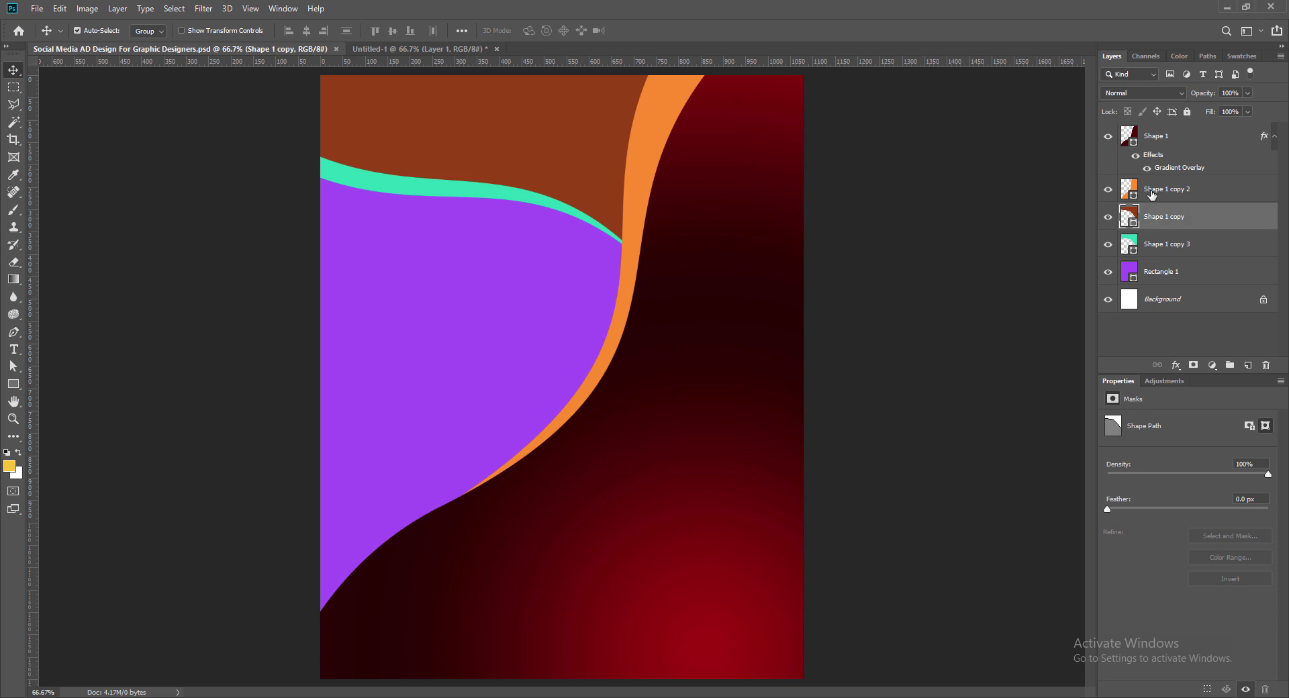
# Step: Add a Gradient Overlay aligned with the layer at 45° to the brown top shape
pyautogui.doubleClick(1209, 217)
pyautogui.click(773, 300)
pyautogui.click(872, 302)
pyautogui.click(1128, 199)
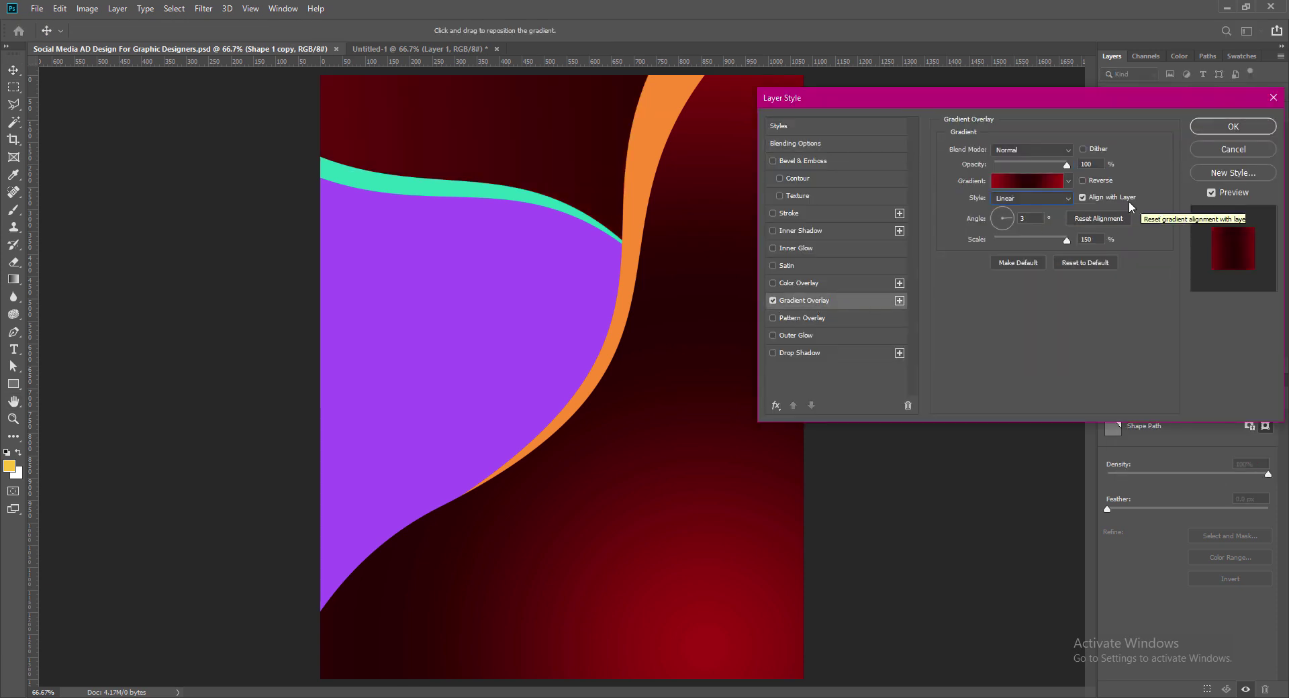
pyautogui.click(1029, 182)
pyautogui.click(1007, 382)
pyautogui.click(1006, 215)
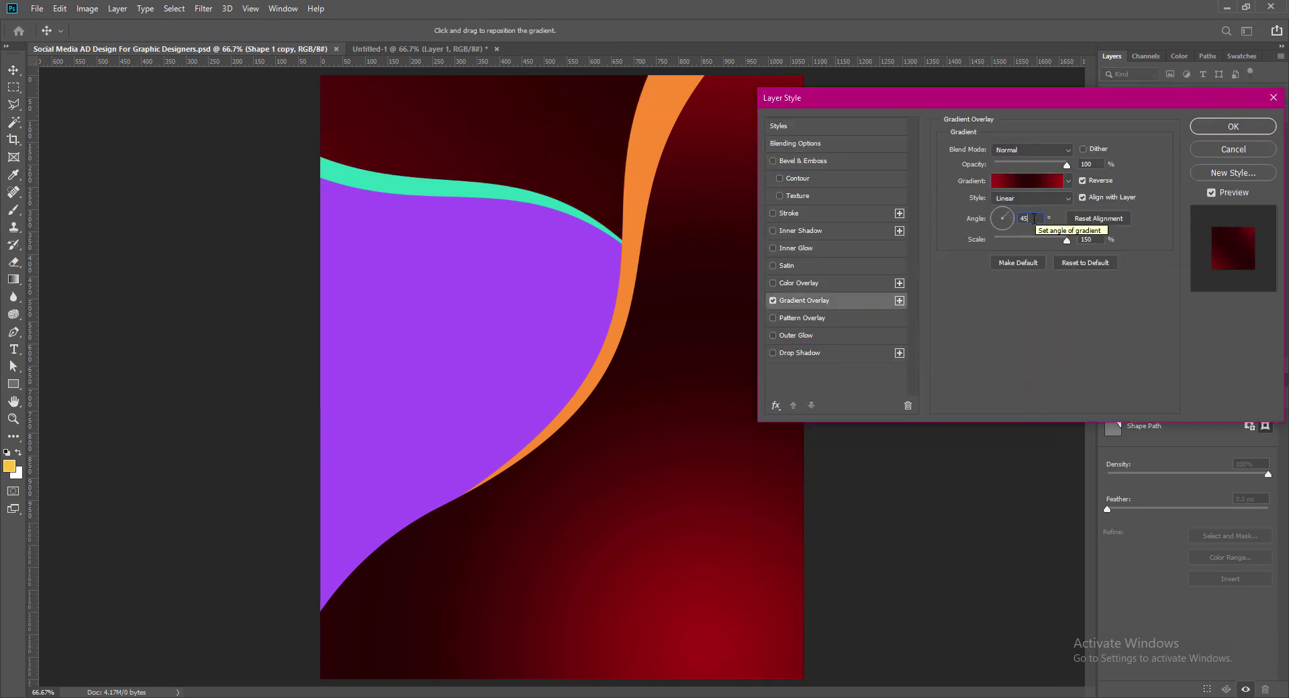
# Step: Delete the middle black stop from the brown shape's gradient
pyautogui.click(1029, 181)
pyautogui.click(884, 600)
pyautogui.click(986, 657)
pyautogui.doubleClick(749, 600)
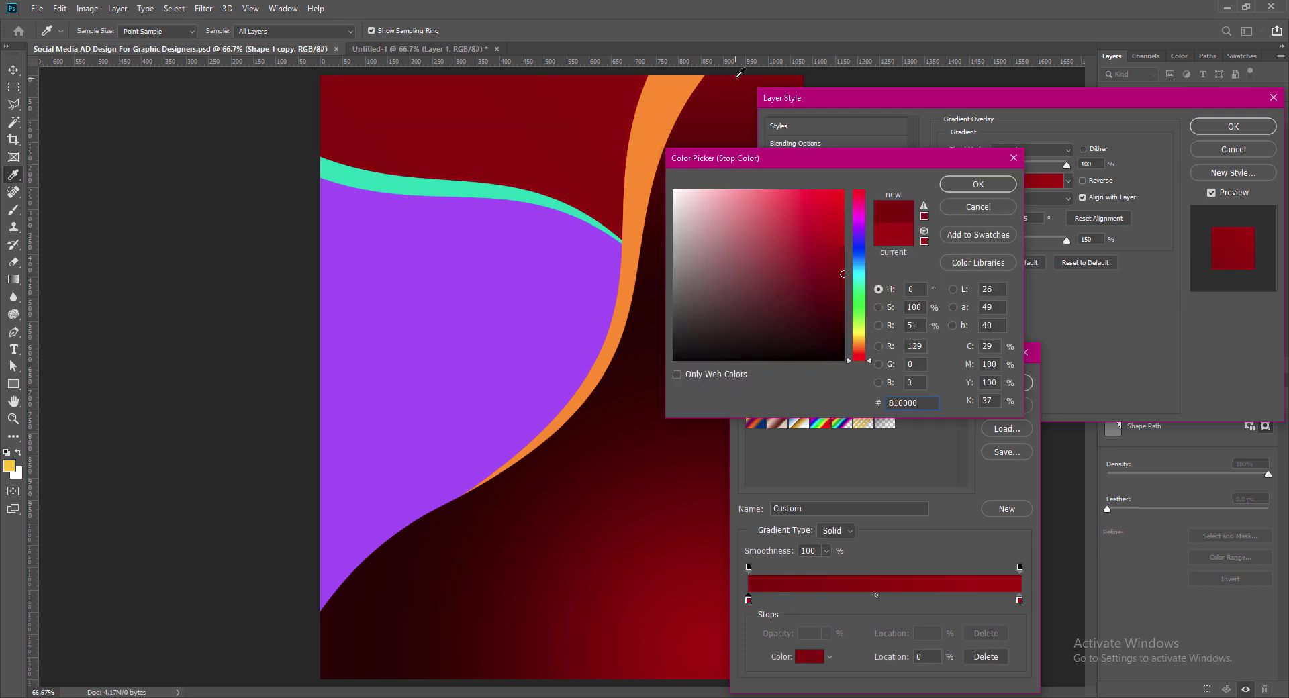
pyautogui.click(996, 187)
# Step: Try a purple stop colour, then discard it to keep the red gradient
pyautogui.click(810, 657)
pyautogui.click(860, 238)
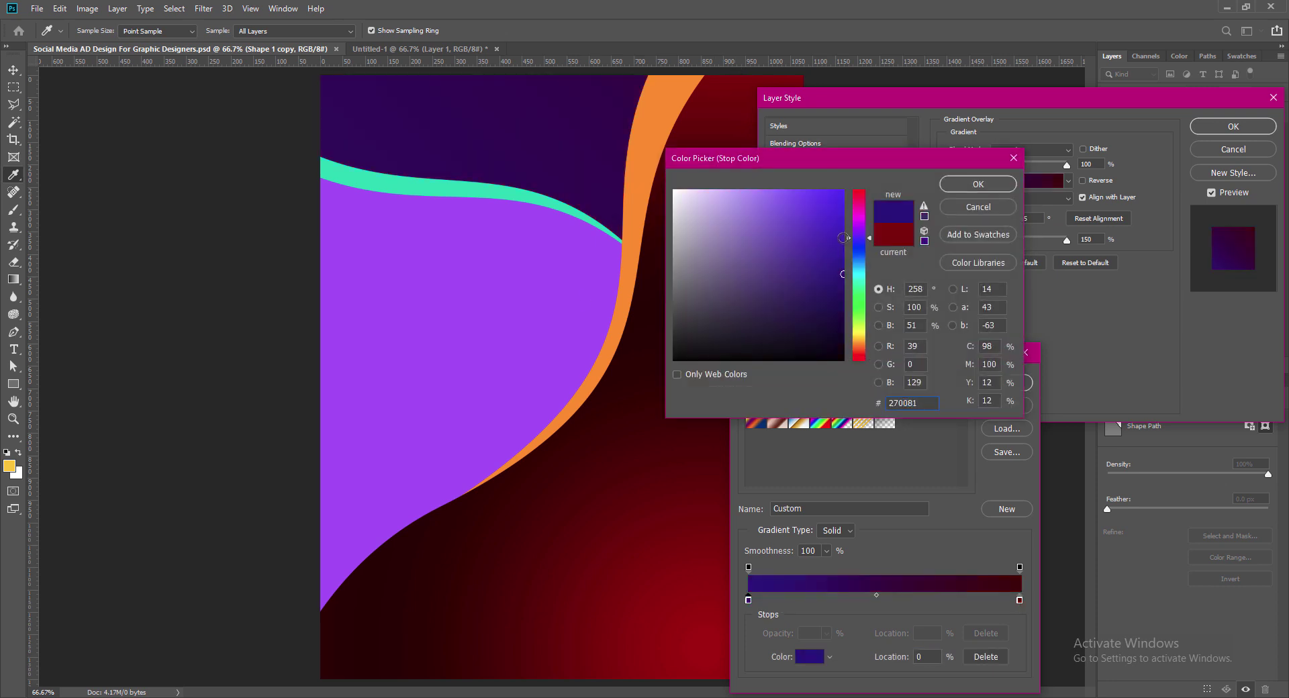
pyautogui.click(860, 231)
pyautogui.moveTo(841, 218); pyautogui.dragTo(841, 214)
pyautogui.click(979, 185)
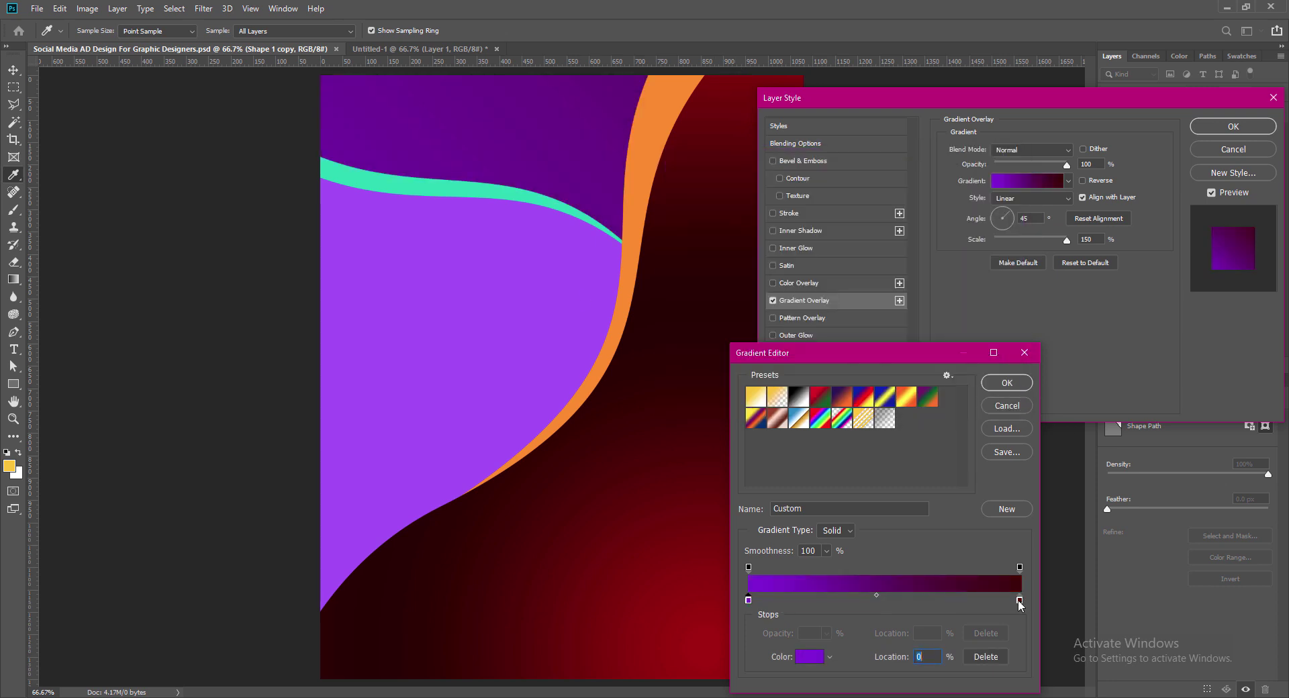
pyautogui.doubleClick(1020, 600)
pyautogui.click(843, 333)
pyautogui.click(966, 207)
pyautogui.click(998, 401)
# Step: Move the dark stop to the left end and set the angle to -45°
pyautogui.click(1021, 183)
pyautogui.moveTo(884, 603); pyautogui.dragTo(747, 602)
pyautogui.moveTo(876, 596); pyautogui.dragTo(860, 597)
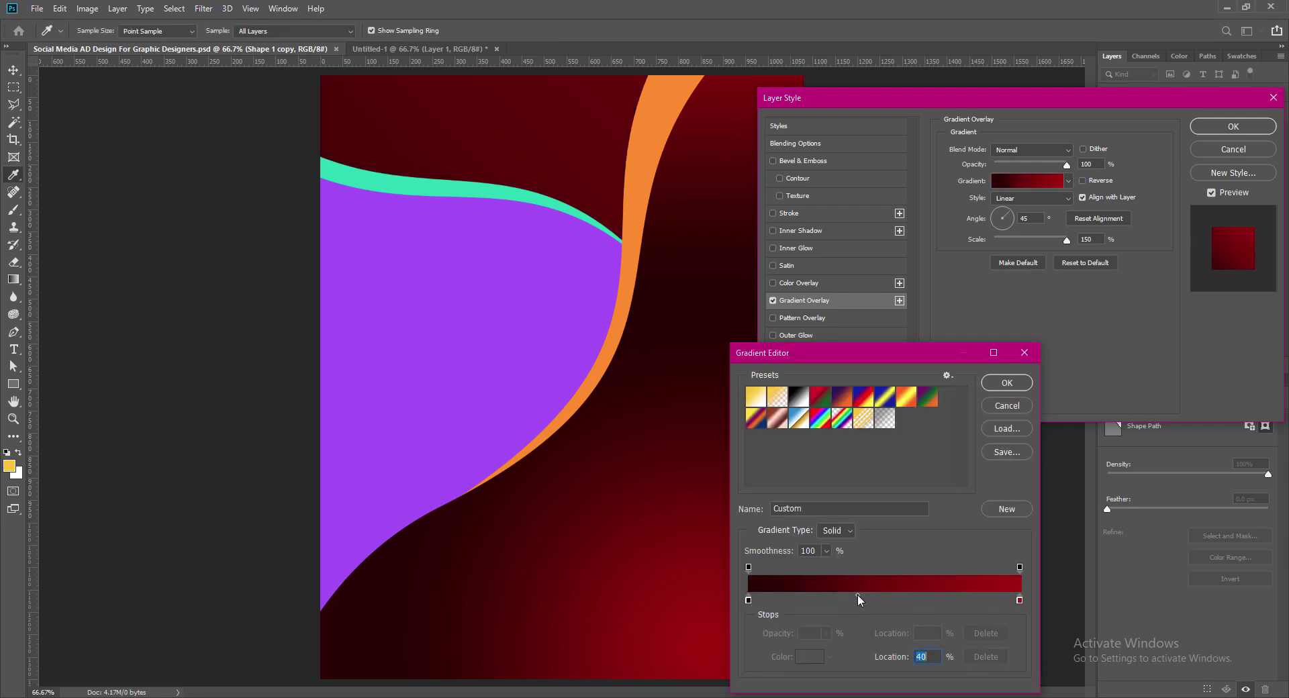
pyautogui.click(1007, 383)
pyautogui.click(1083, 181)
pyautogui.click(1084, 181)
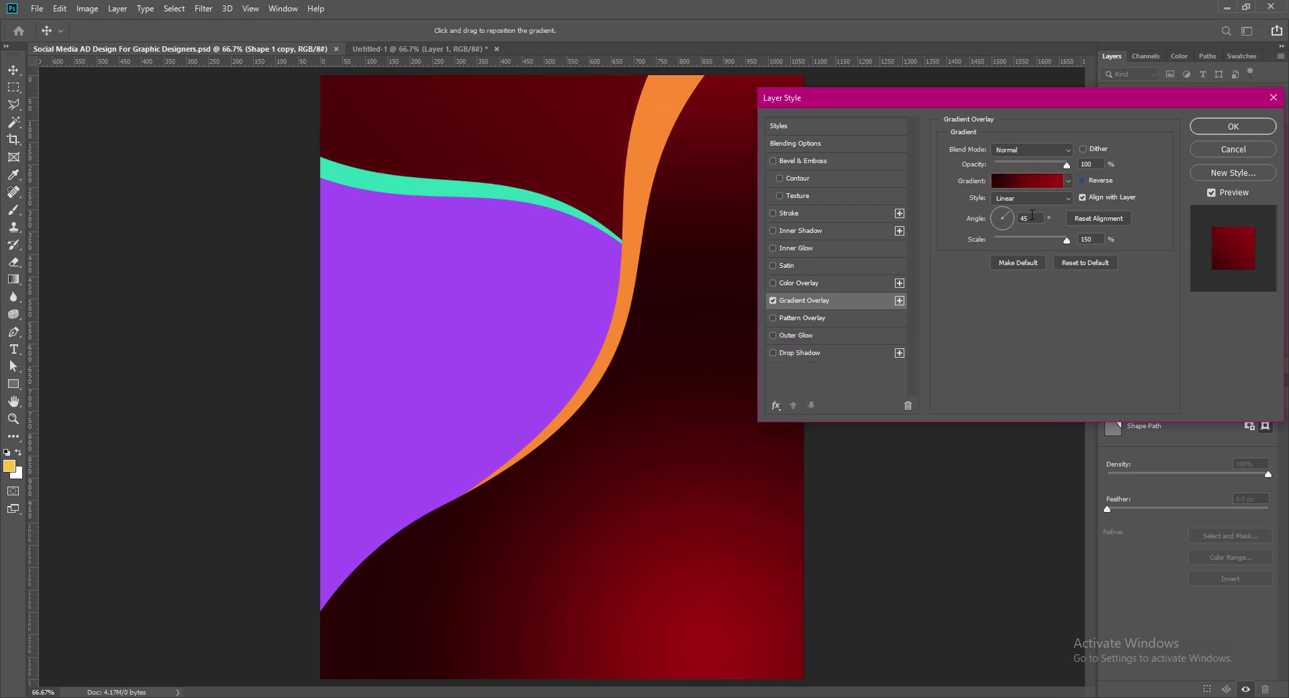
pyautogui.click(1021, 218)
pyautogui.write('-')
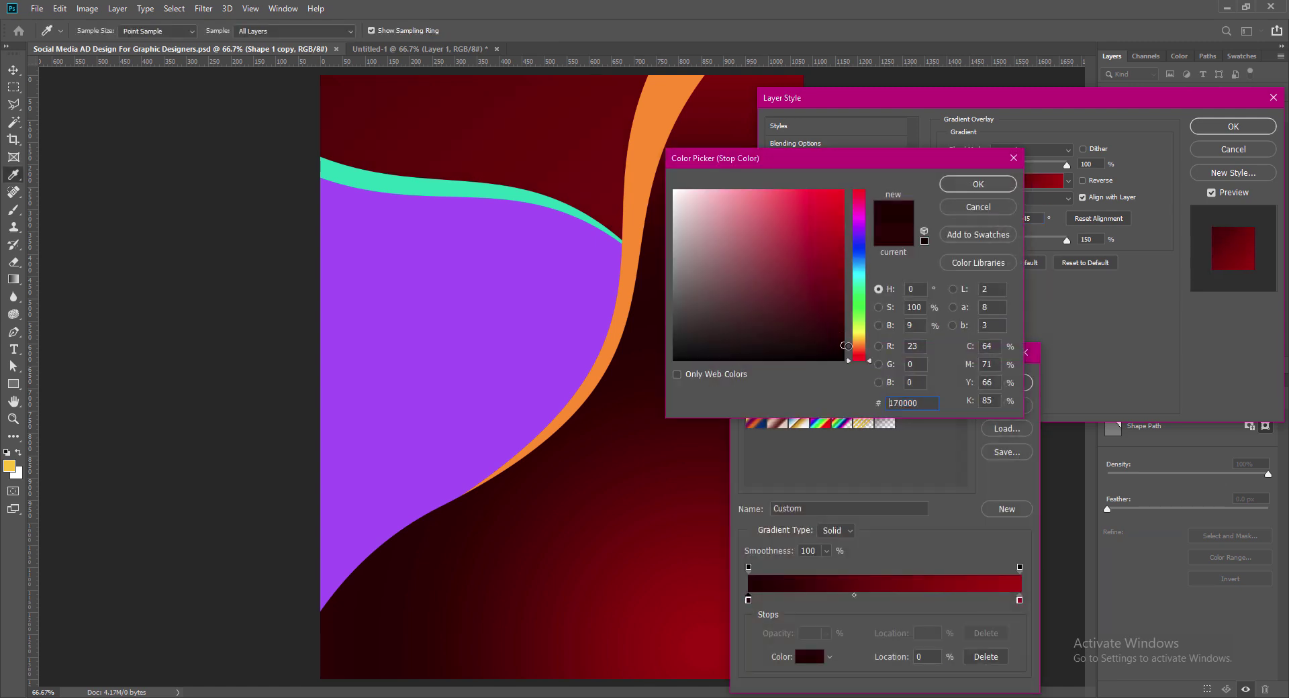
pyautogui.press('Escape')
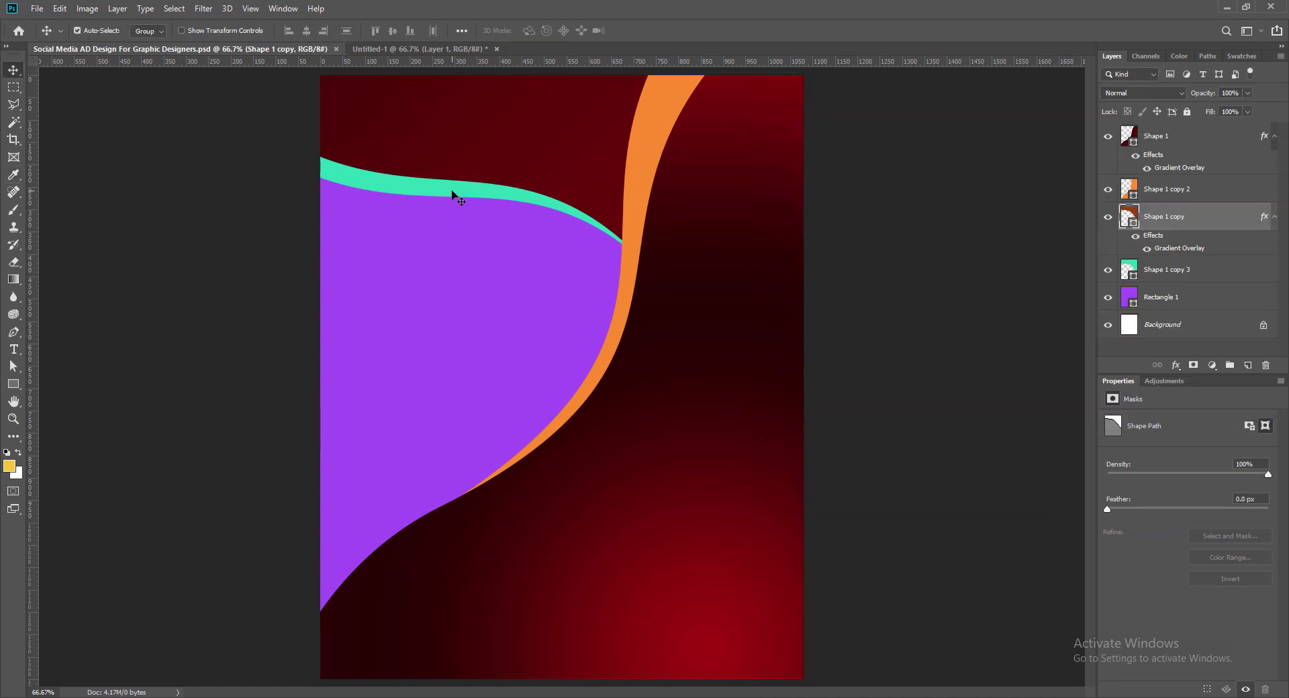
# Step: Give the teal band a size-12 drop shadow, then duplicate the orange shape shifted left
pyautogui.doubleClick(1209, 270)
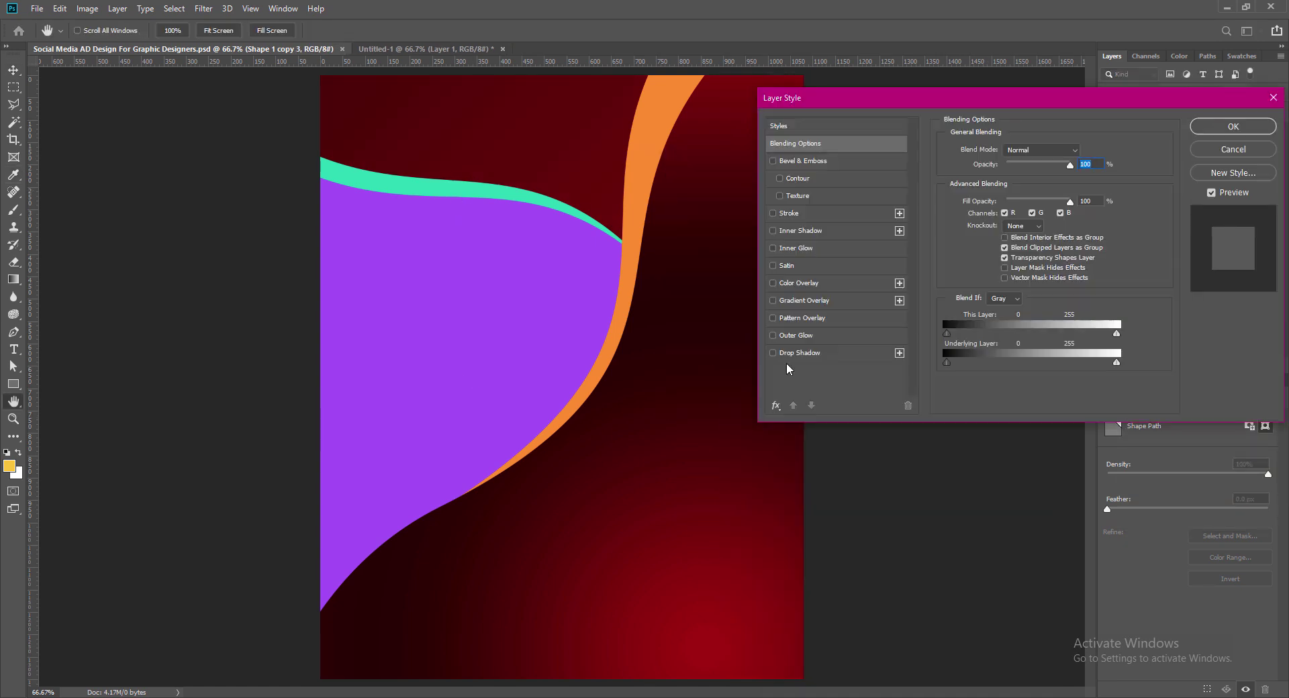
pyautogui.click(799, 353)
pyautogui.write('90')
pyautogui.moveTo(1080, 239); pyautogui.dragTo(1039, 250)
pyautogui.write('69')
pyautogui.write('12')
pyautogui.moveTo(1080, 210); pyautogui.dragTo(1053, 215)
pyautogui.write('6')
pyautogui.click(1222, 128)
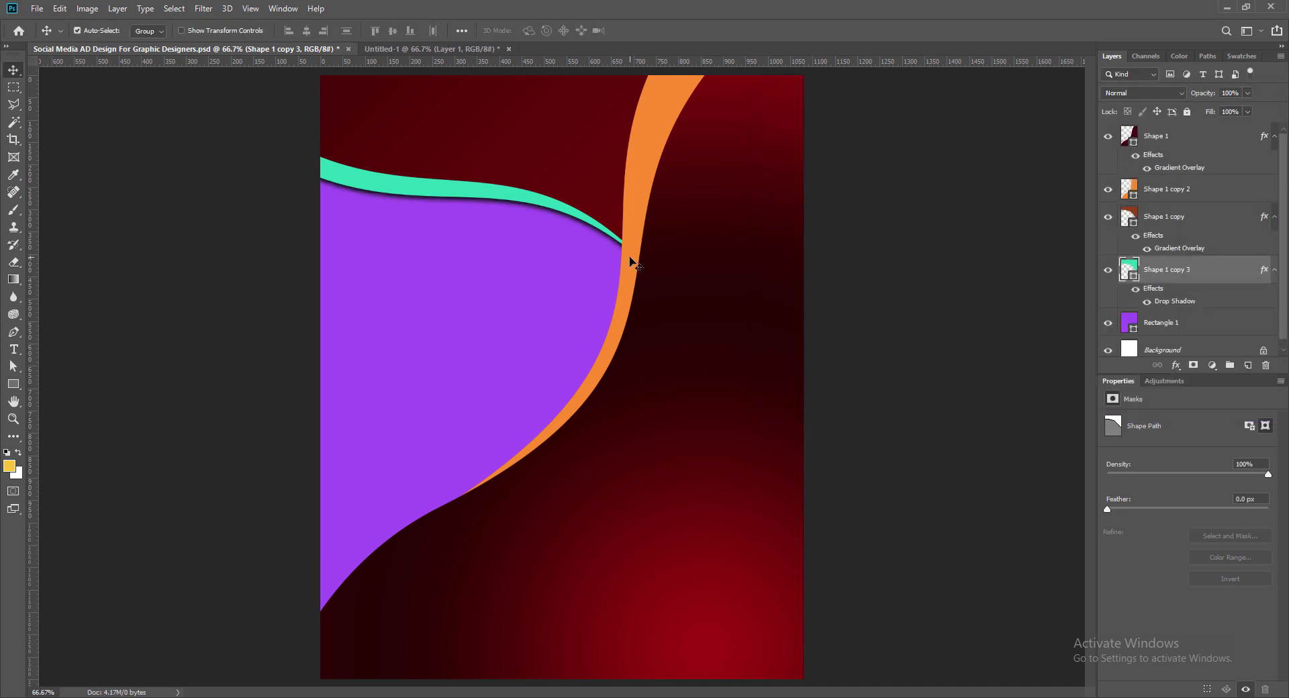
pyautogui.click(623, 315)
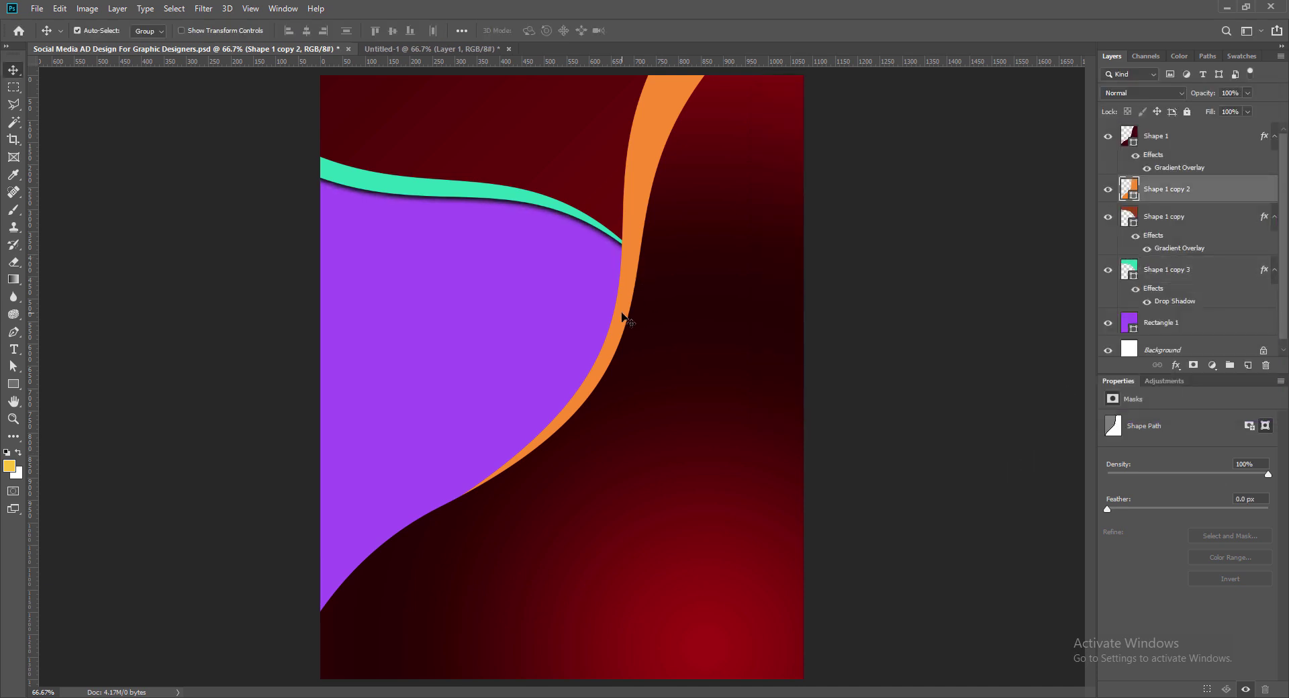
pyautogui.moveTo(622, 313); pyautogui.dragTo(608, 313)
# Step: Fill the duplicate with dark purple and place it beneath the orange shape
pyautogui.doubleClick(1131, 190)
pyautogui.click(547, 208)
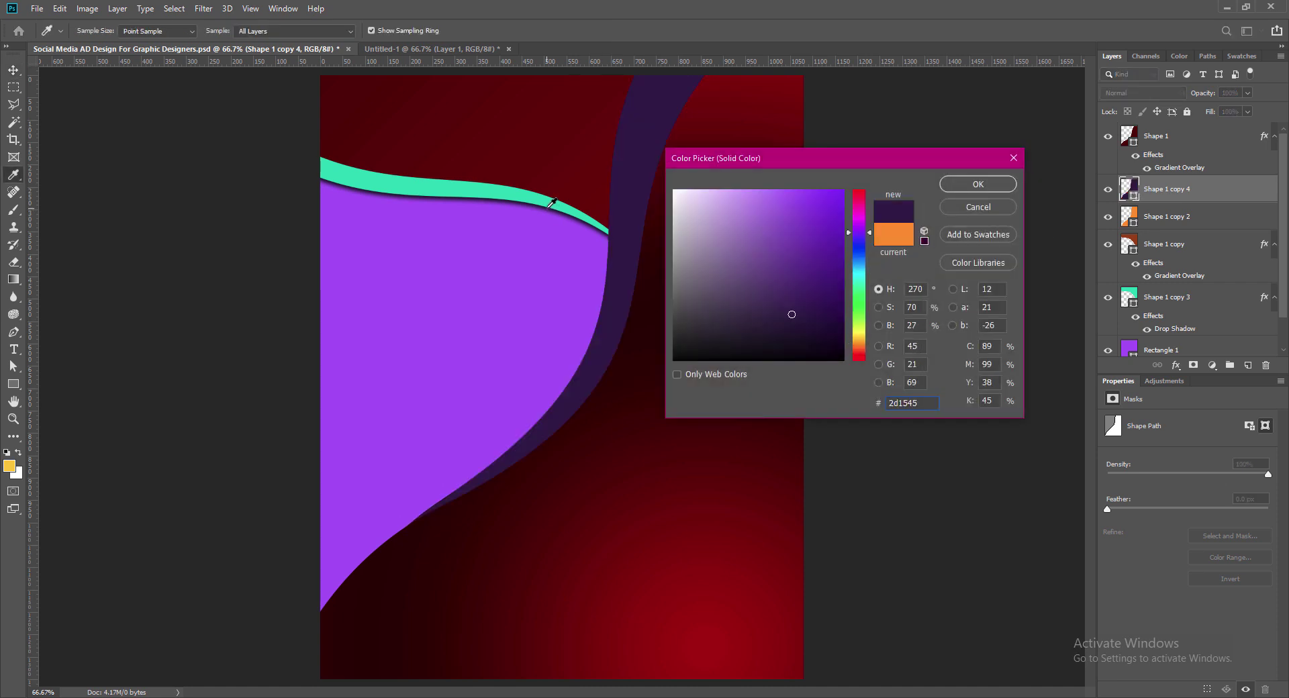
pyautogui.click(977, 186)
pyautogui.moveTo(1165, 190); pyautogui.dragTo(1169, 338)
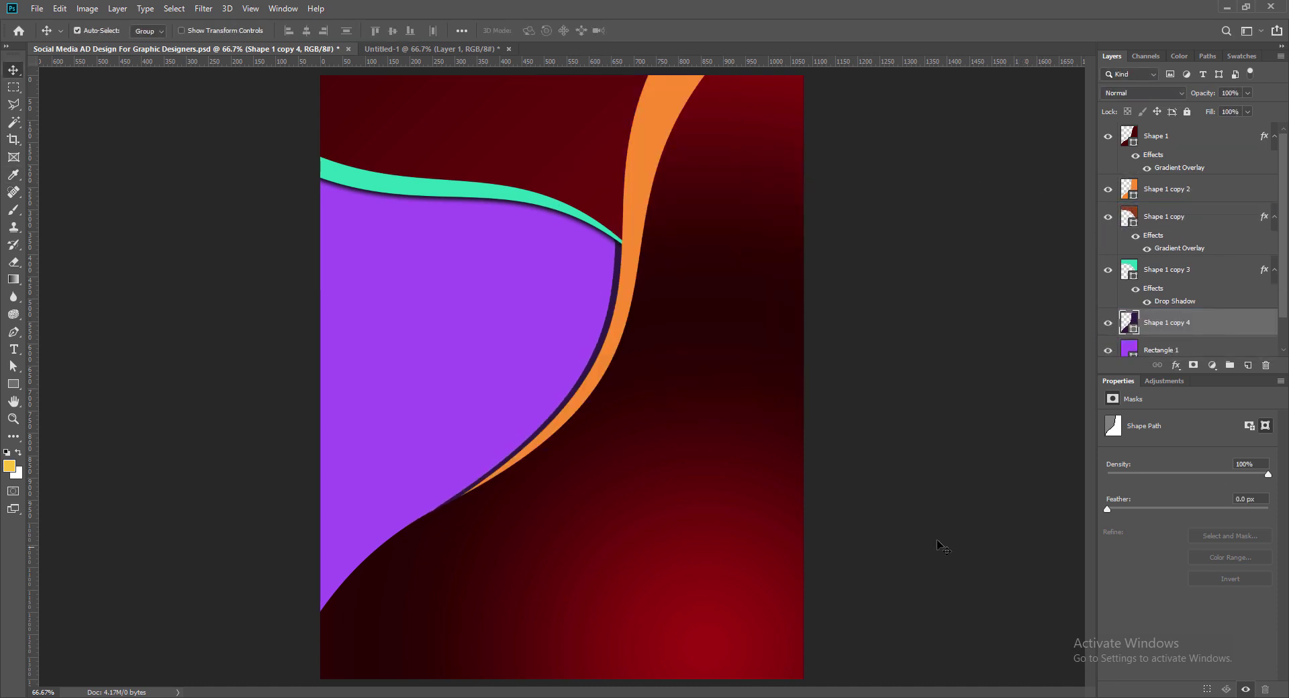
# Step: Rotate and reposition the dark curved strip with Free Transform, then lower its opacity
pyautogui.hotkey('ctrl', 't')
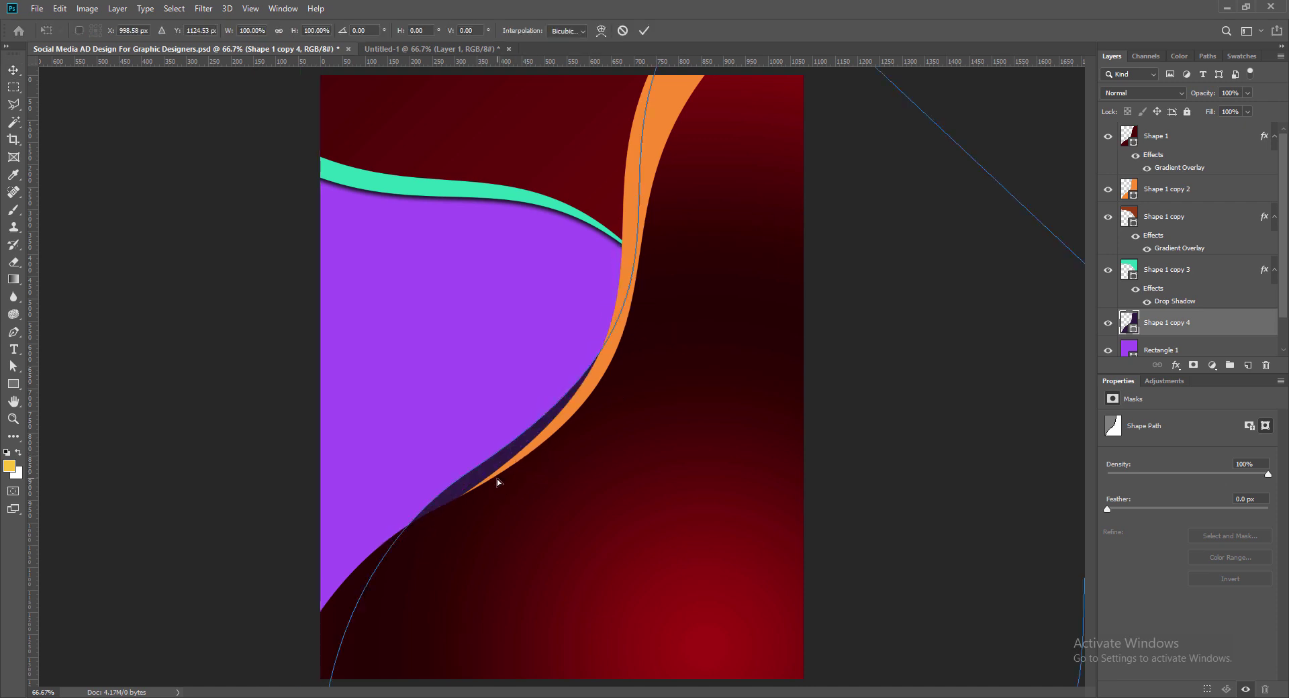
pyautogui.moveTo(299, 570); pyautogui.dragTo(293, 604)
pyautogui.click(643, 30)
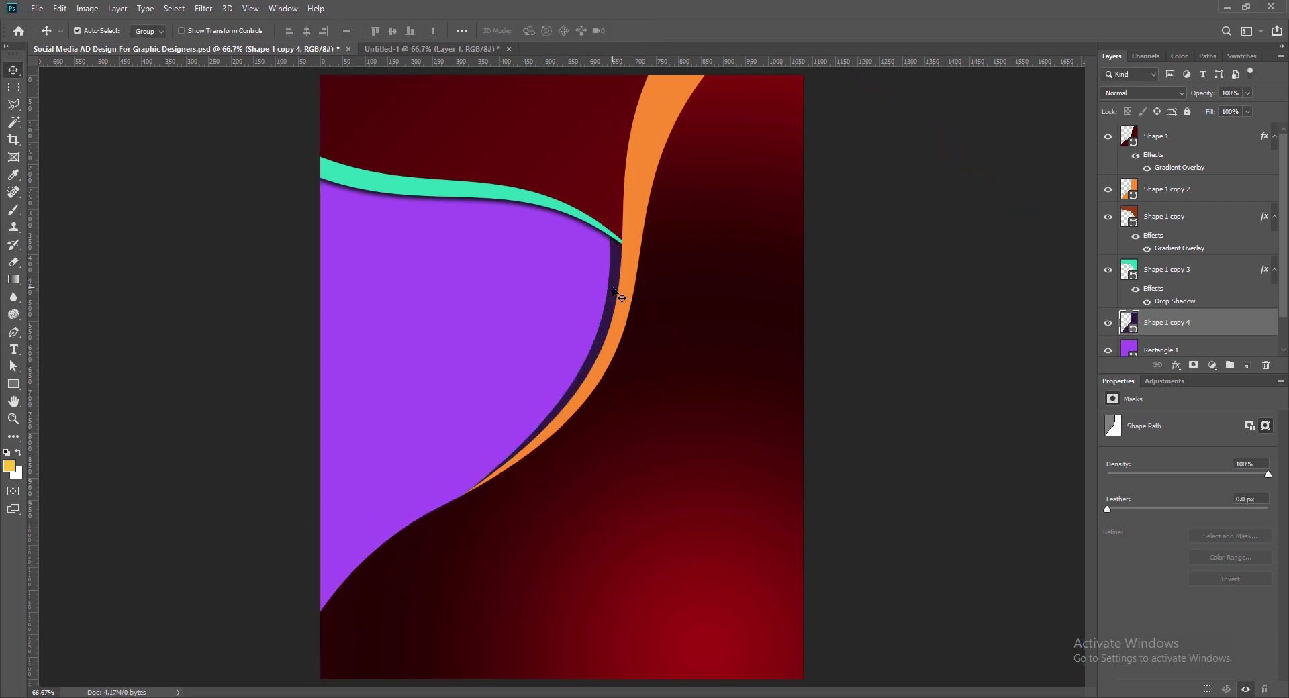
pyautogui.hotkey('ctrl', 't')
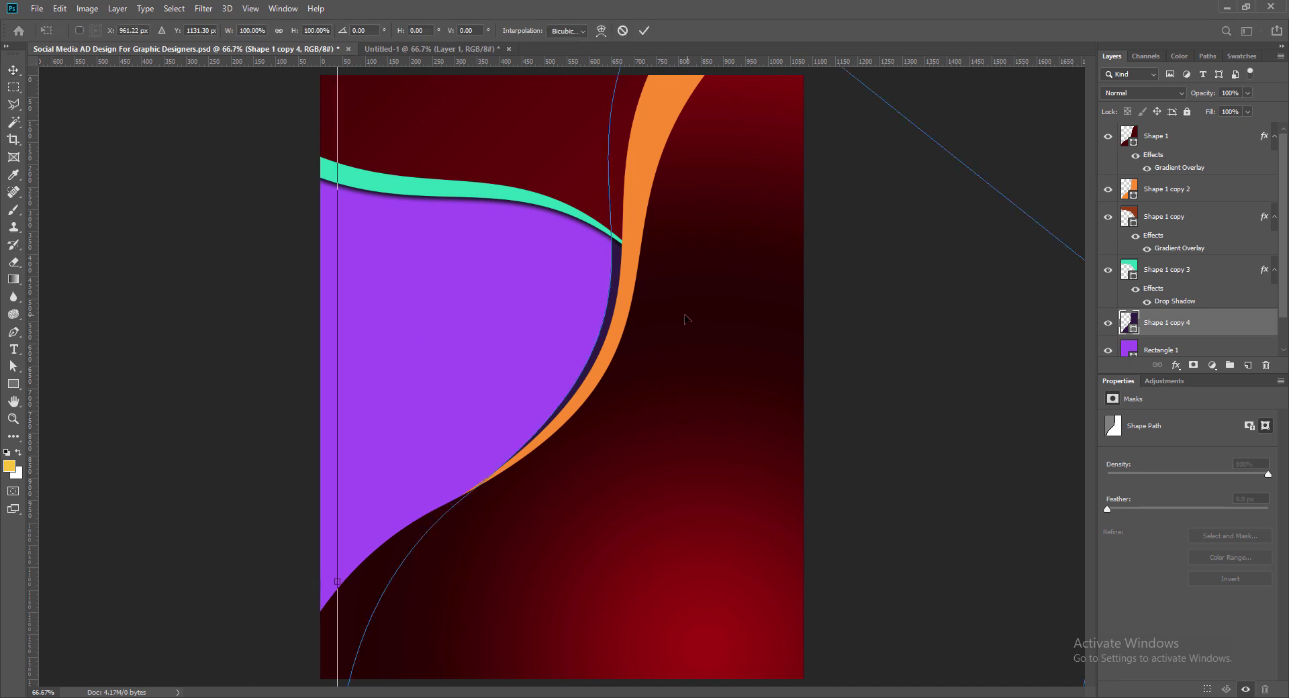
pyautogui.click(644, 30)
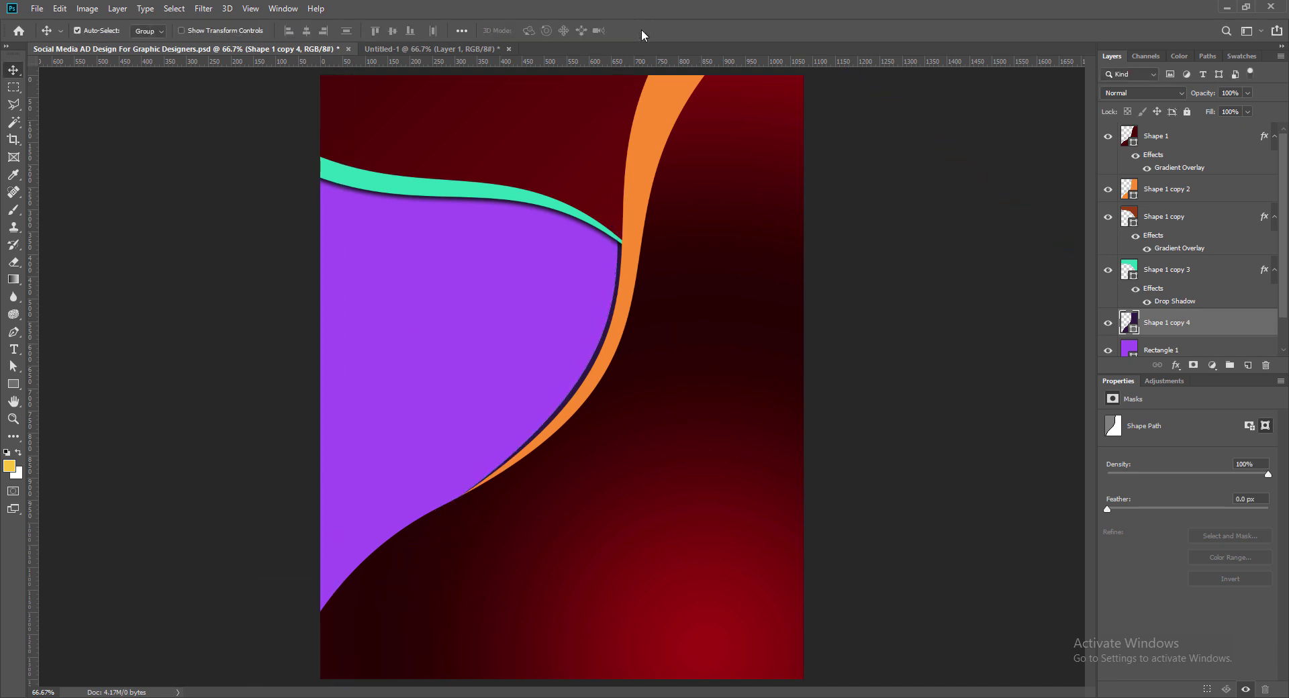
pyautogui.moveTo(1247, 94); pyautogui.dragTo(1263, 117)
# Step: Add a drop shadow at about 6° to Shape 1 copy 4, then save
pyautogui.doubleClick(1217, 323)
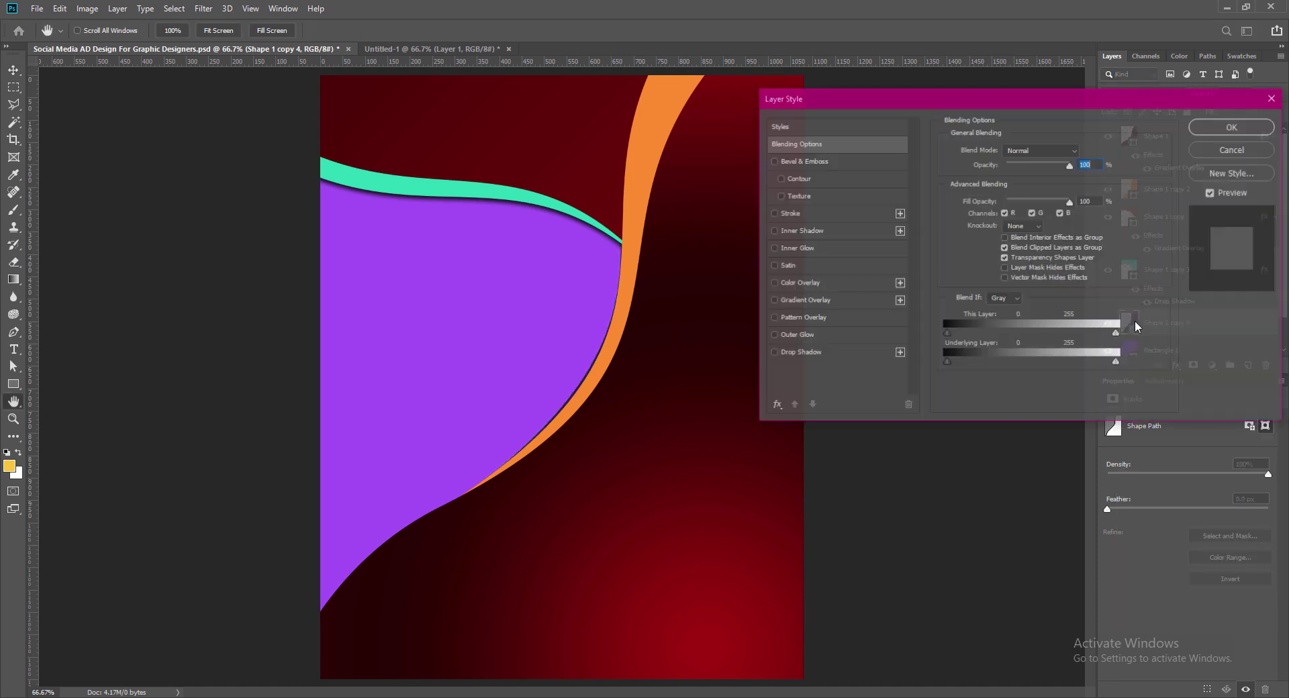
pyautogui.click(800, 355)
pyautogui.moveTo(1003, 181); pyautogui.dragTo(1012, 188)
pyautogui.click(1233, 126)
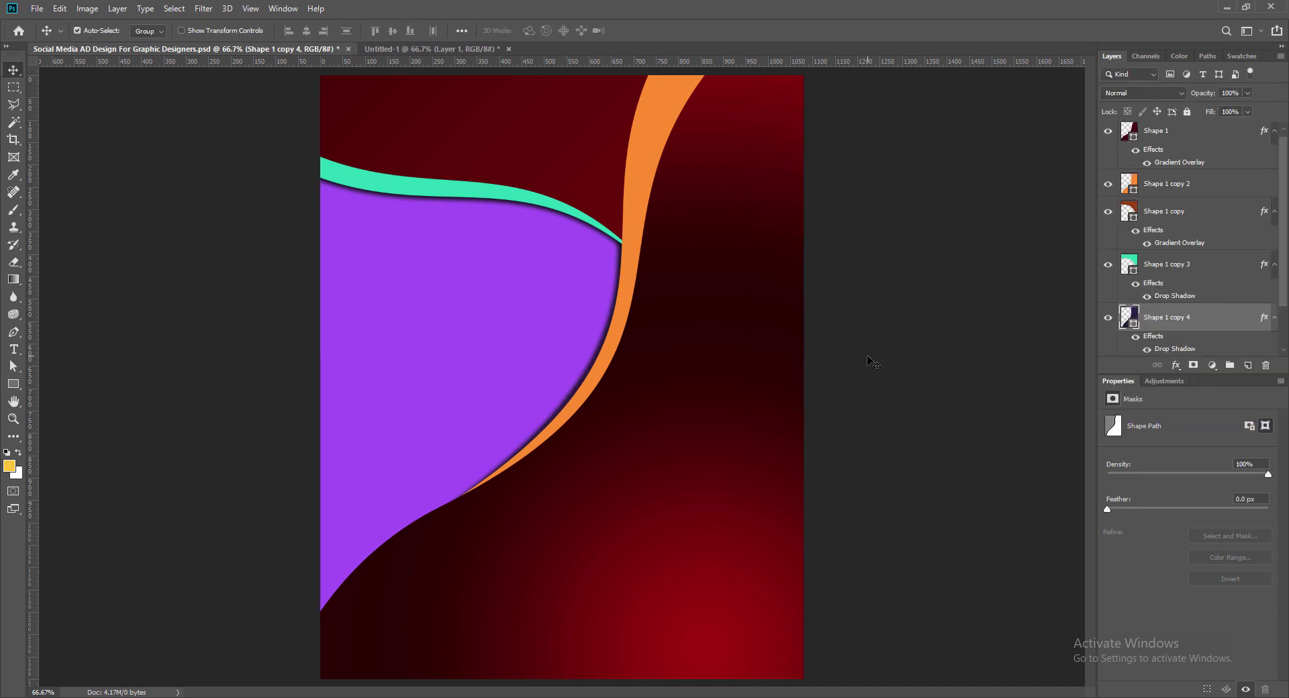
pyautogui.hotkey('ctrl', 's')
# Step: Enable a Bevel & Emboss texture on Rectangle 1 using the dark wavy pattern
pyautogui.click(486, 365)
pyautogui.doubleClick(1211, 343)
pyautogui.click(798, 195)
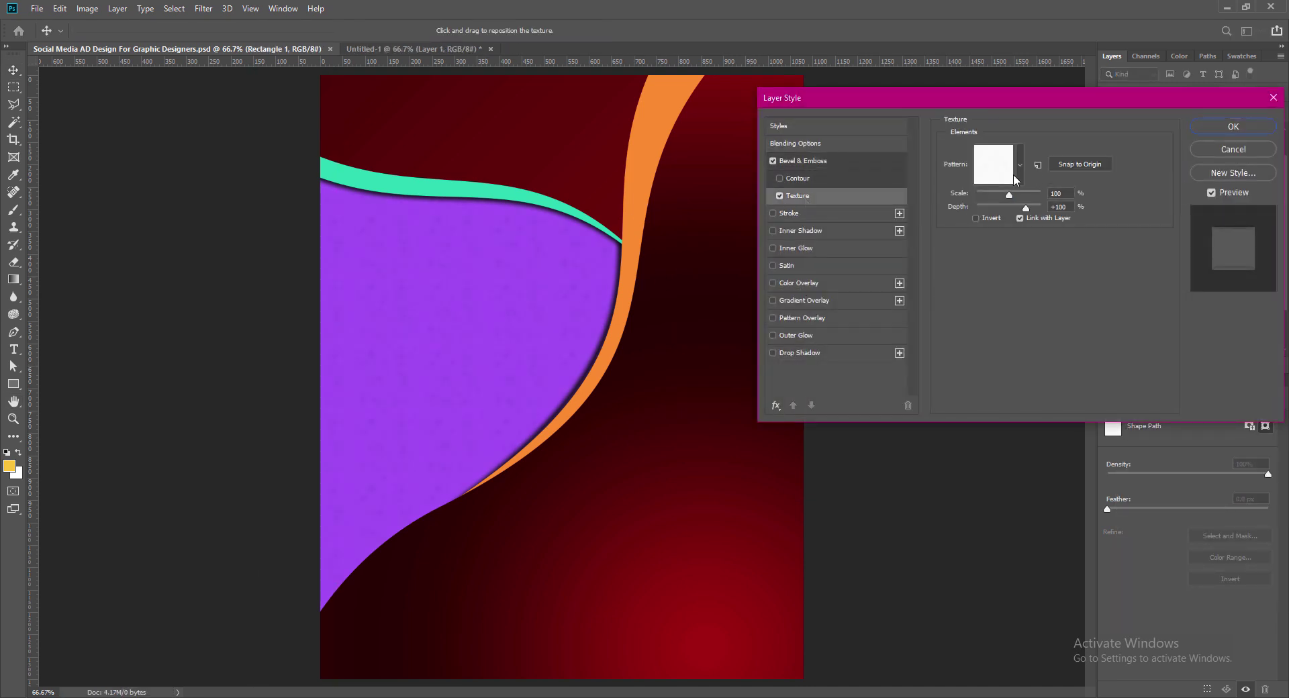
pyautogui.click(1020, 164)
pyautogui.click(929, 248)
pyautogui.click(951, 248)
pyautogui.click(1039, 228)
pyautogui.click(929, 254)
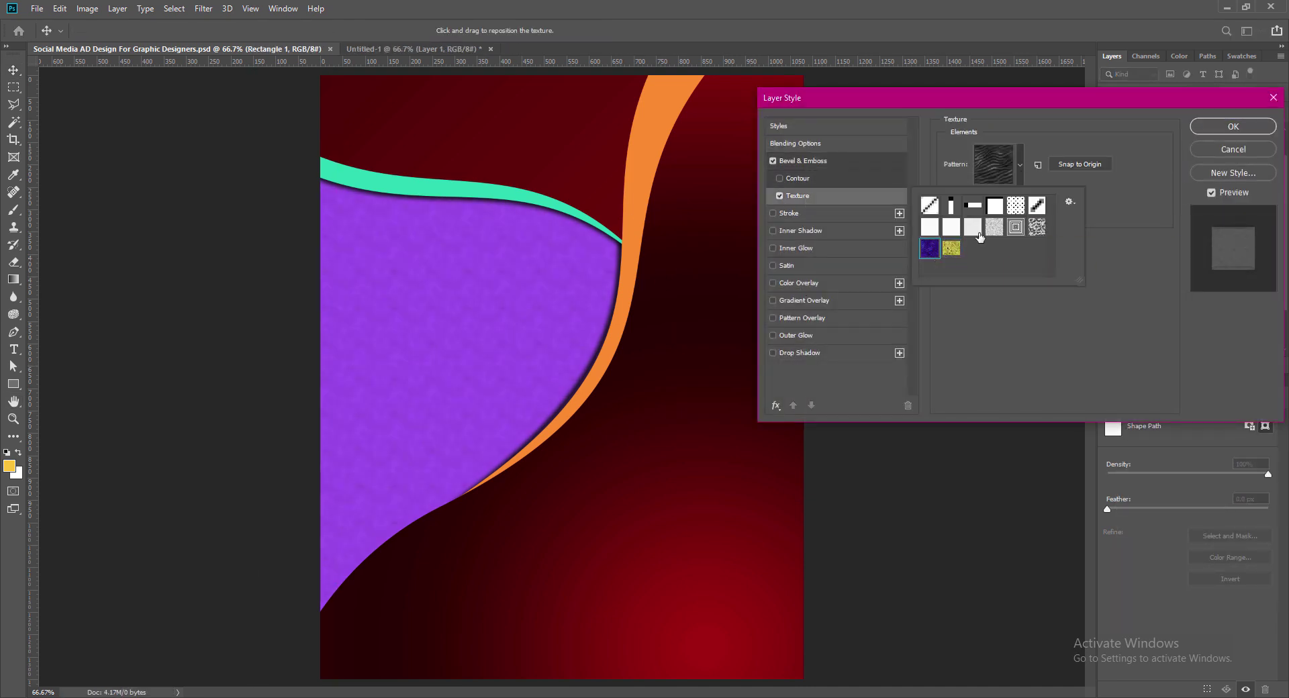
pyautogui.click(978, 233)
pyautogui.doubleClick(929, 251)
# Step: Invert the texture, set its scale to 300, and apply
pyautogui.click(976, 219)
pyautogui.moveTo(1009, 195); pyautogui.dragTo(1034, 209)
pyautogui.write('300')
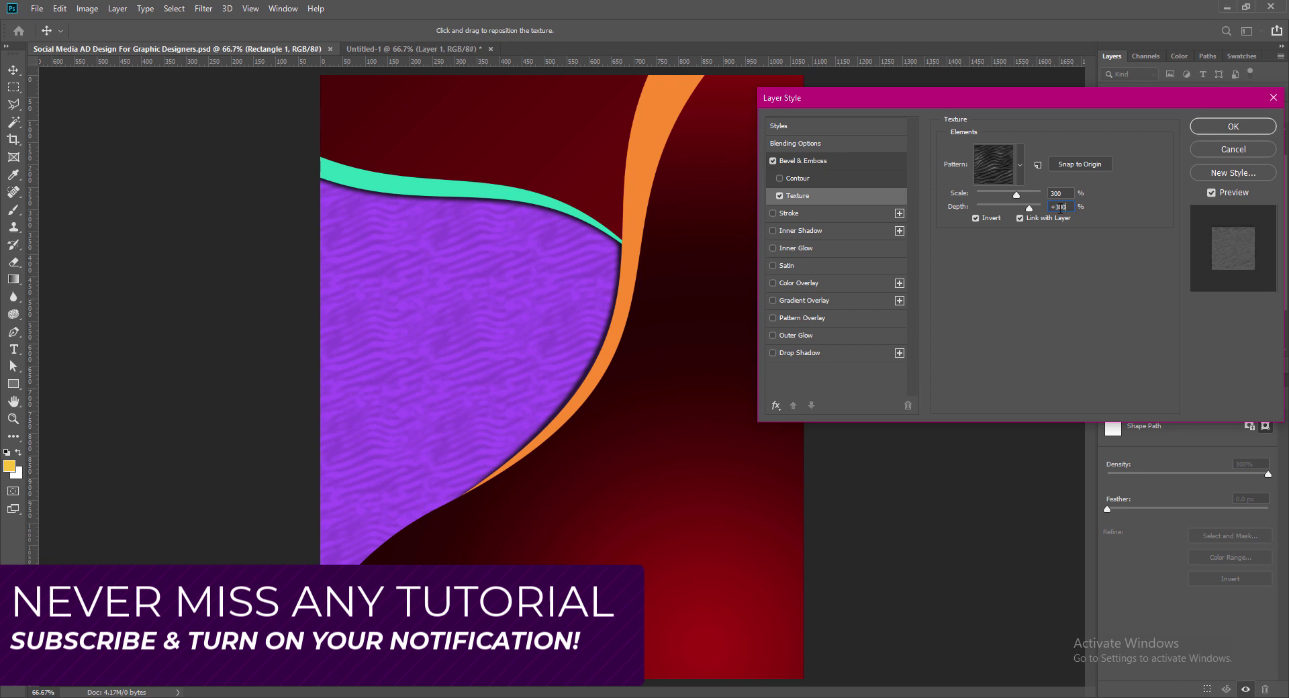
pyautogui.press('Return')
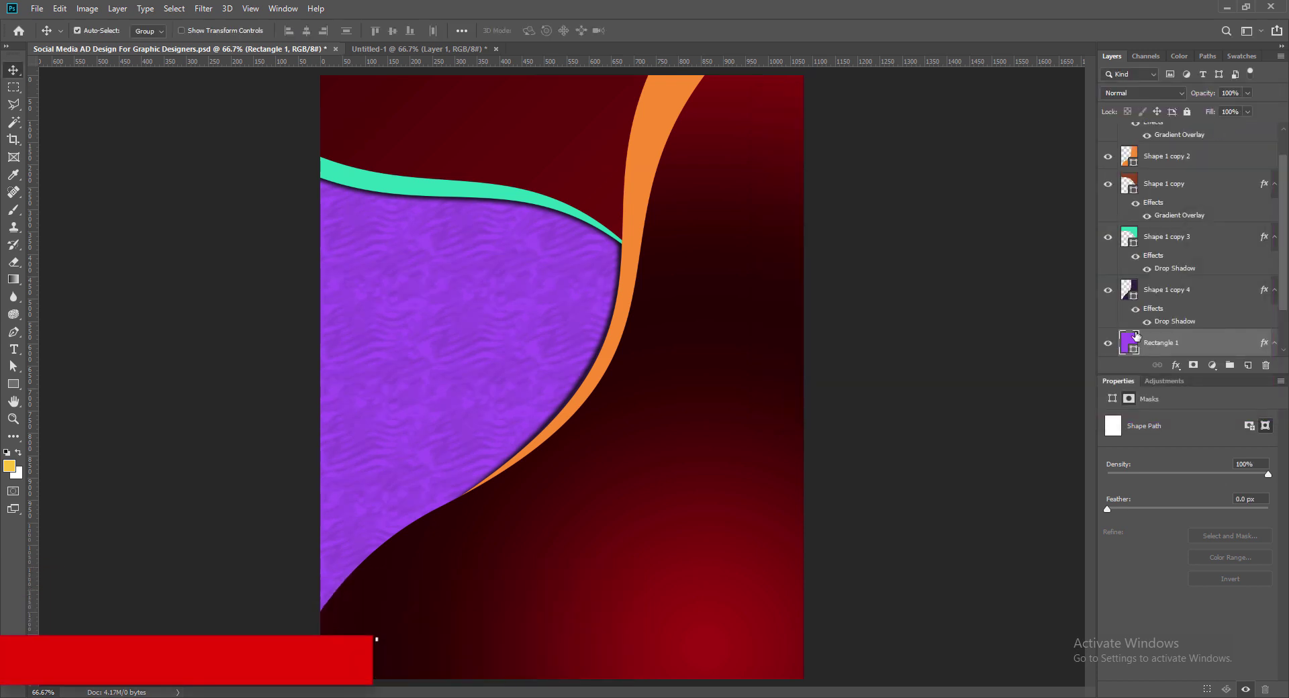
# Step: Try a magenta fill on the purple panel and start a gradient overlay on it
pyautogui.doubleClick(1136, 337)
pyautogui.click(859, 226)
pyautogui.press('Return')
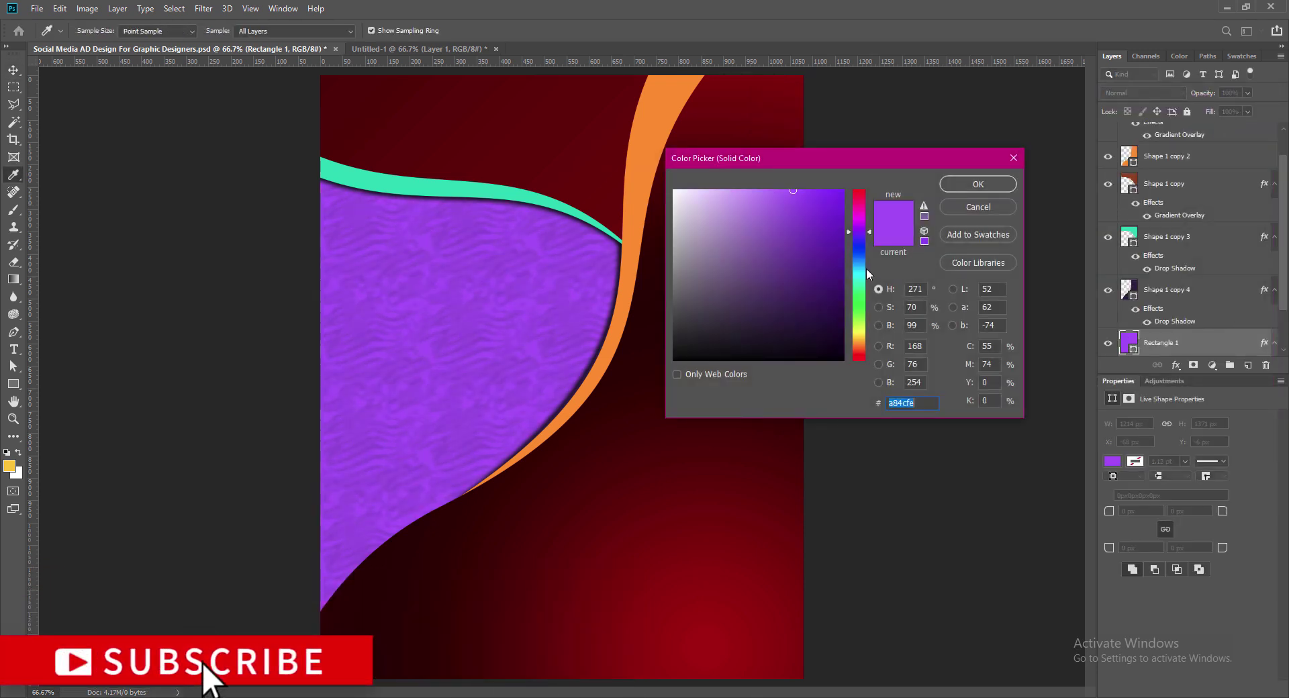
pyautogui.moveTo(866, 268); pyautogui.dragTo(861, 287)
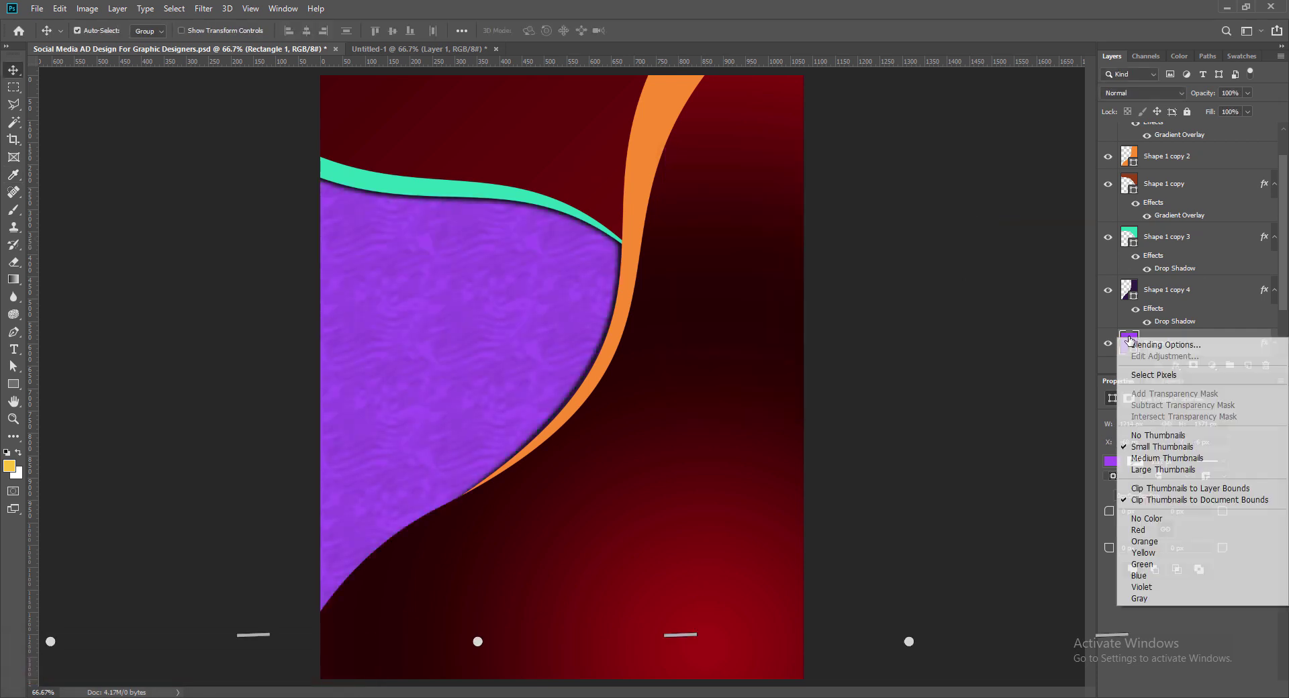
pyautogui.click(1157, 340)
pyautogui.click(774, 301)
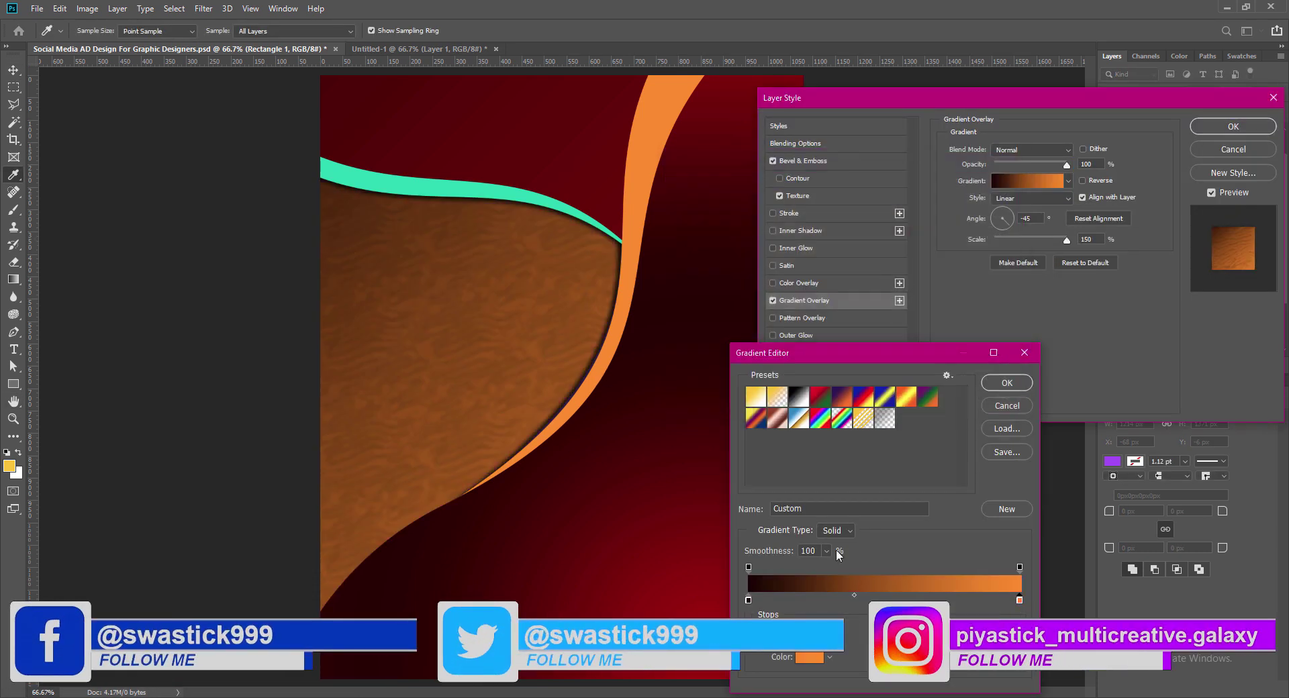
pyautogui.click(514, 193)
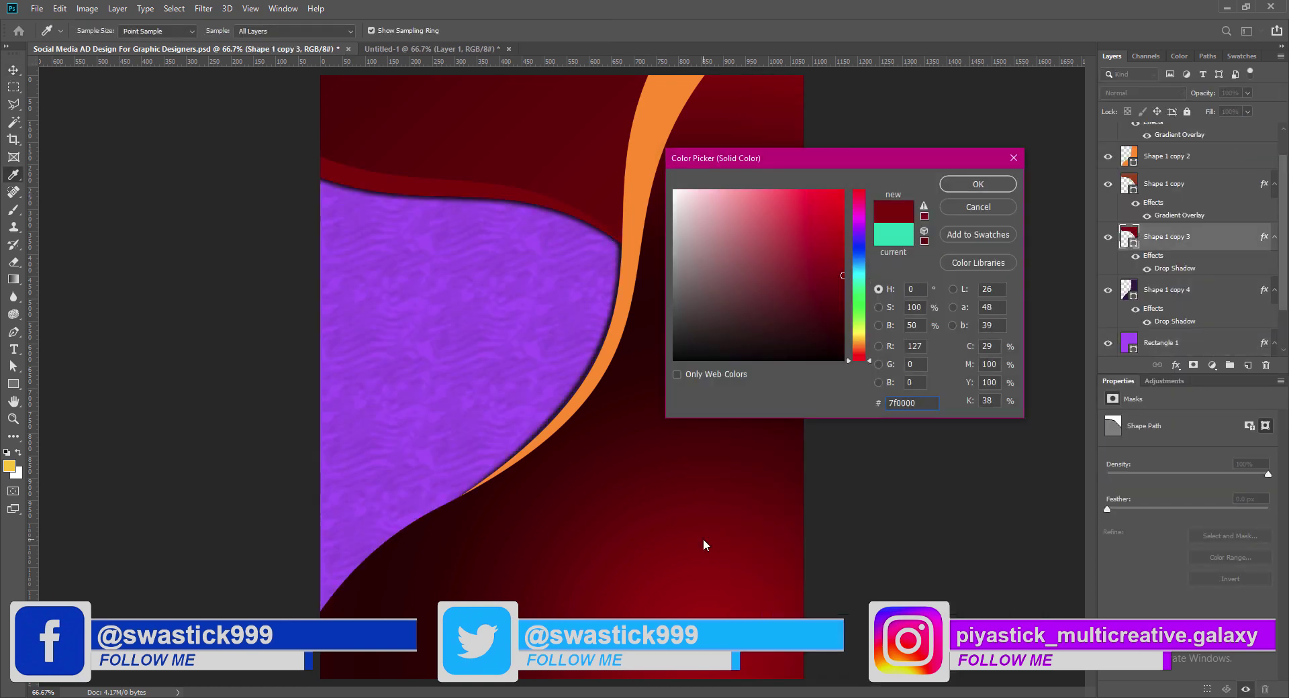
# Step: Recolour the teal stripe to a deep red
pyautogui.click(703, 541)
pyautogui.moveTo(860, 360); pyautogui.dragTo(861, 357)
pyautogui.click(844, 190)
pyautogui.click(860, 348)
pyautogui.click(844, 235)
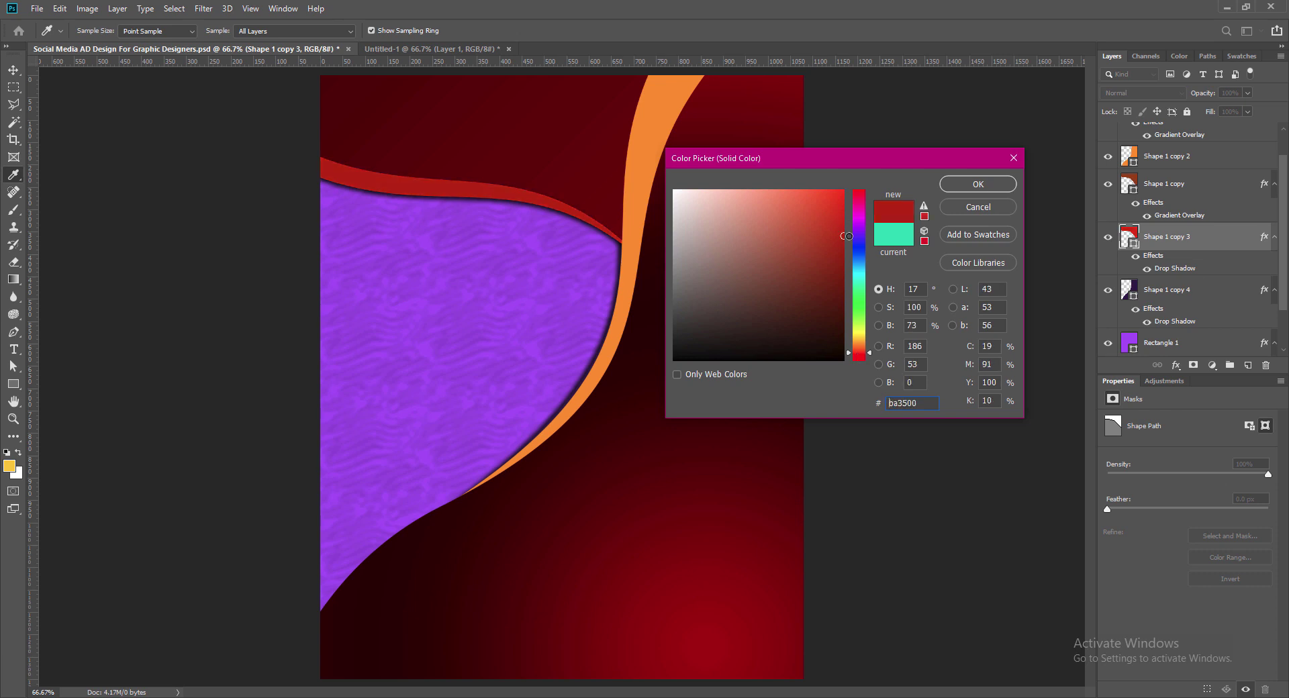
pyautogui.press('Return')
# Step: Experiment with the panel's gradient overlay stop colours, then discard the effect changes
pyautogui.rightClick(1129, 312)
pyautogui.click(1165, 317)
pyautogui.click(804, 301)
pyautogui.click(1029, 181)
pyautogui.doubleClick(1020, 601)
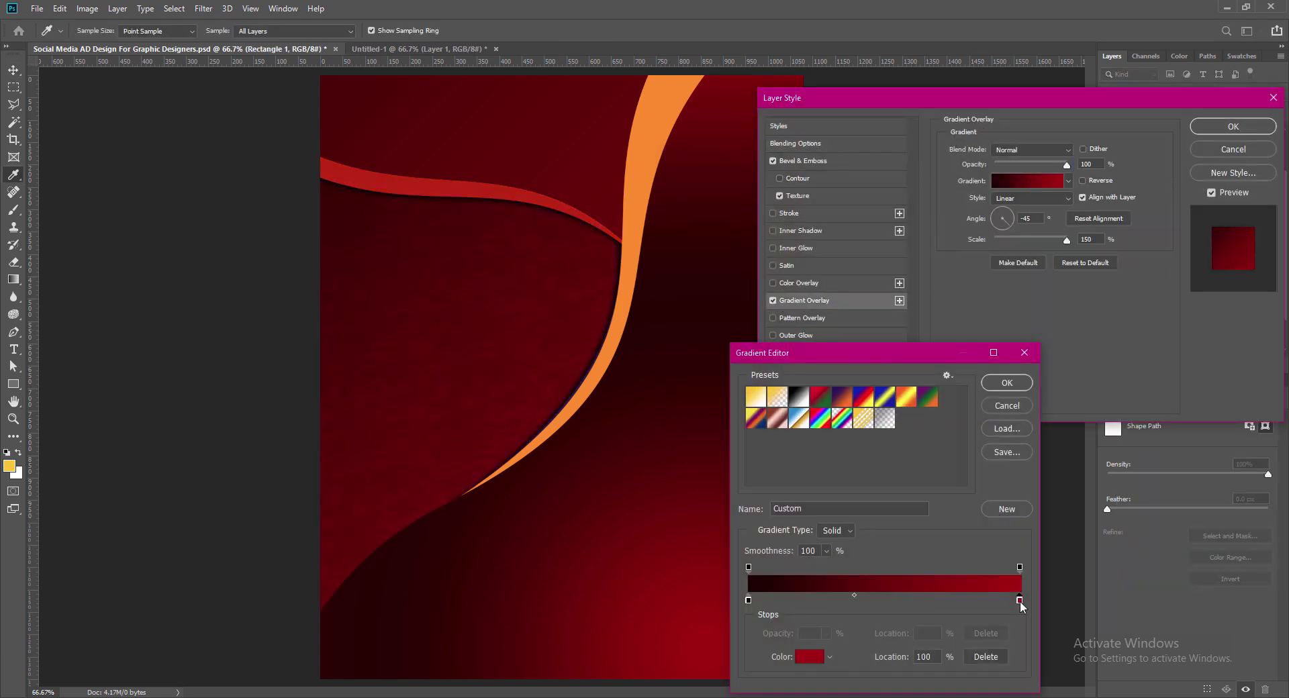
pyautogui.click(638, 222)
pyautogui.press('Return')
pyautogui.click(748, 601)
pyautogui.doubleClick(749, 601)
pyautogui.click(483, 192)
pyautogui.click(961, 210)
pyautogui.click(994, 407)
pyautogui.click(1233, 149)
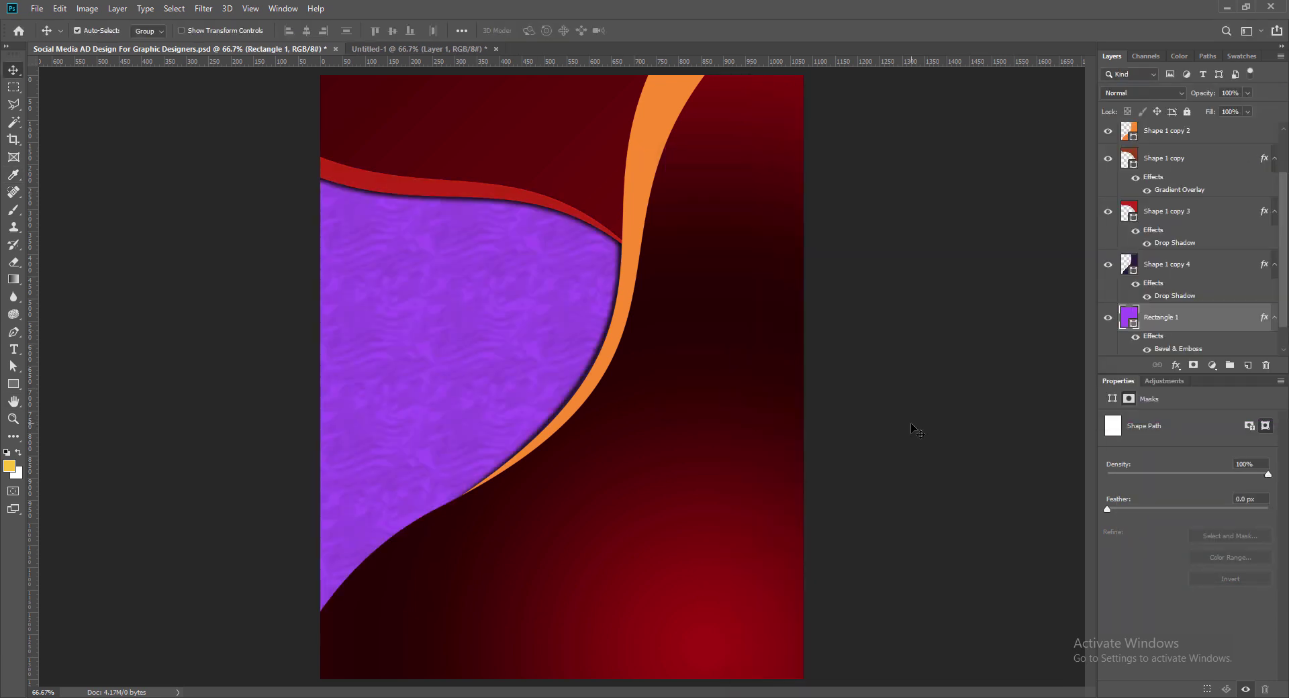
# Step: Try orange, violet and darker magenta hues for the panel fill, then discard them
pyautogui.doubleClick(1130, 317)
pyautogui.click(859, 343)
pyautogui.click(844, 227)
pyautogui.click(860, 226)
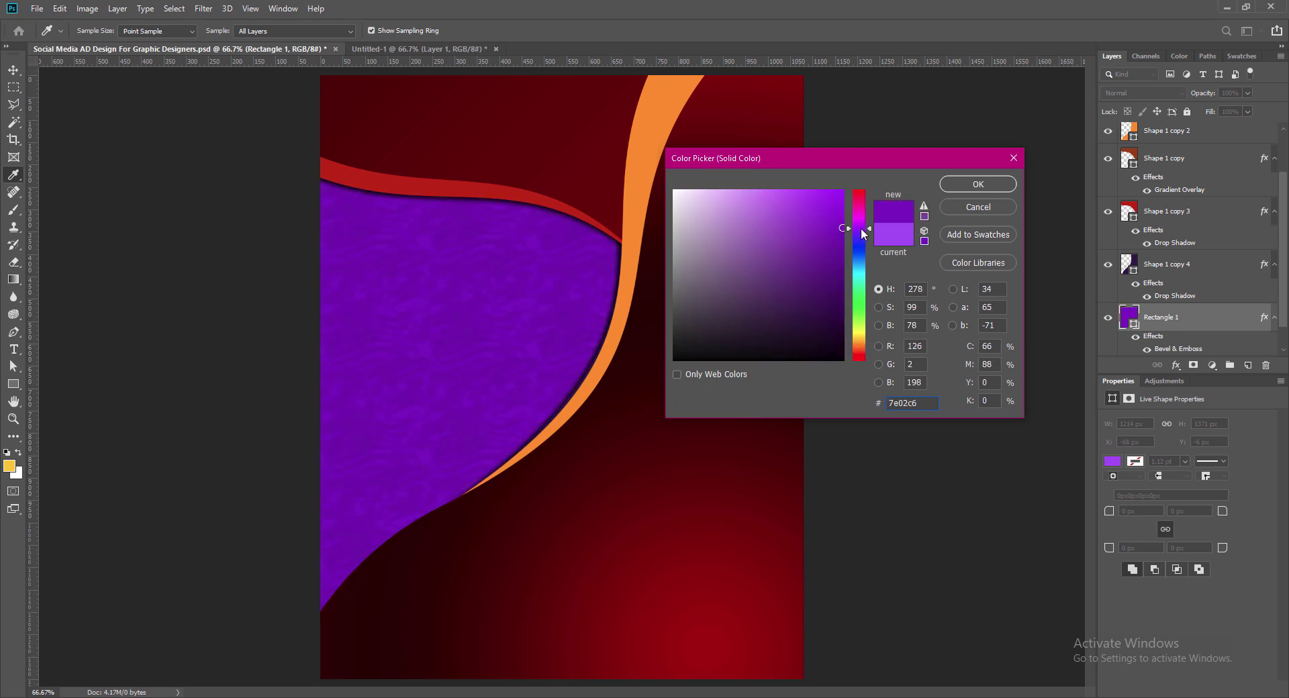
pyautogui.click(843, 260)
pyautogui.click(860, 209)
pyautogui.click(844, 277)
pyautogui.click(860, 205)
pyautogui.click(844, 242)
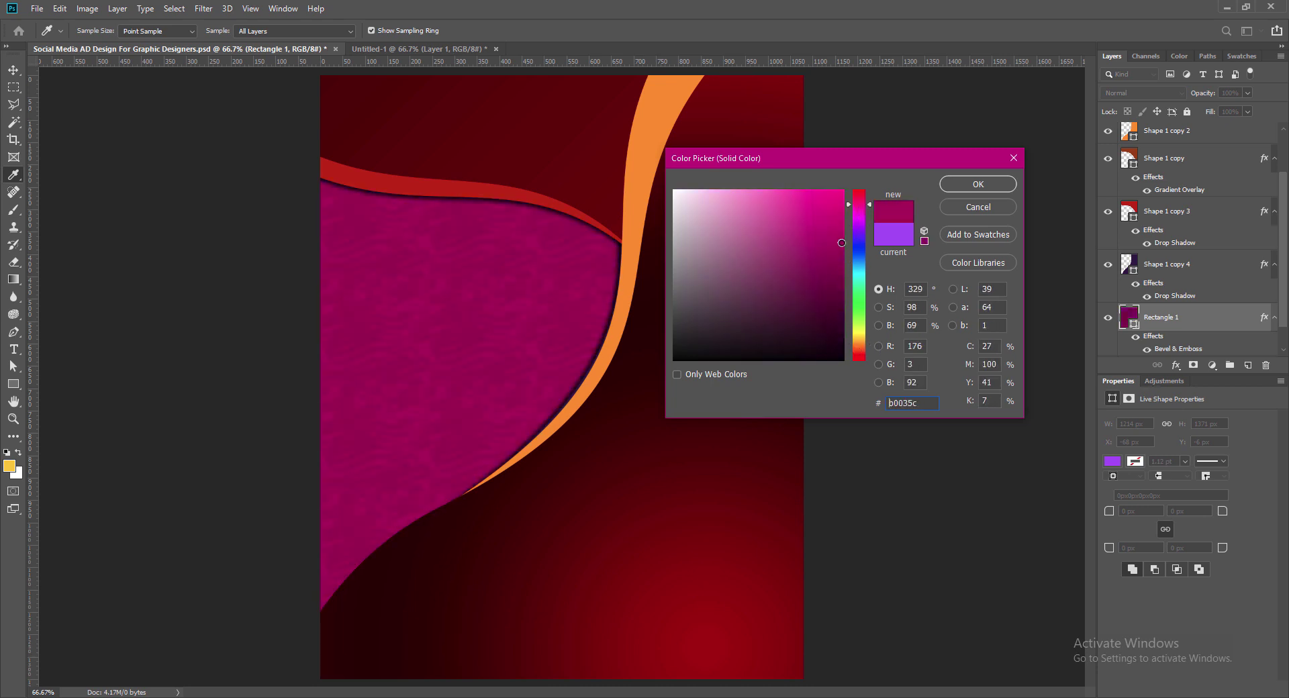
pyautogui.click(979, 207)
# Step: Set the panel's fill to the saturated violet 9800e6
pyautogui.doubleClick(1130, 316)
pyautogui.click(844, 206)
pyautogui.click(860, 228)
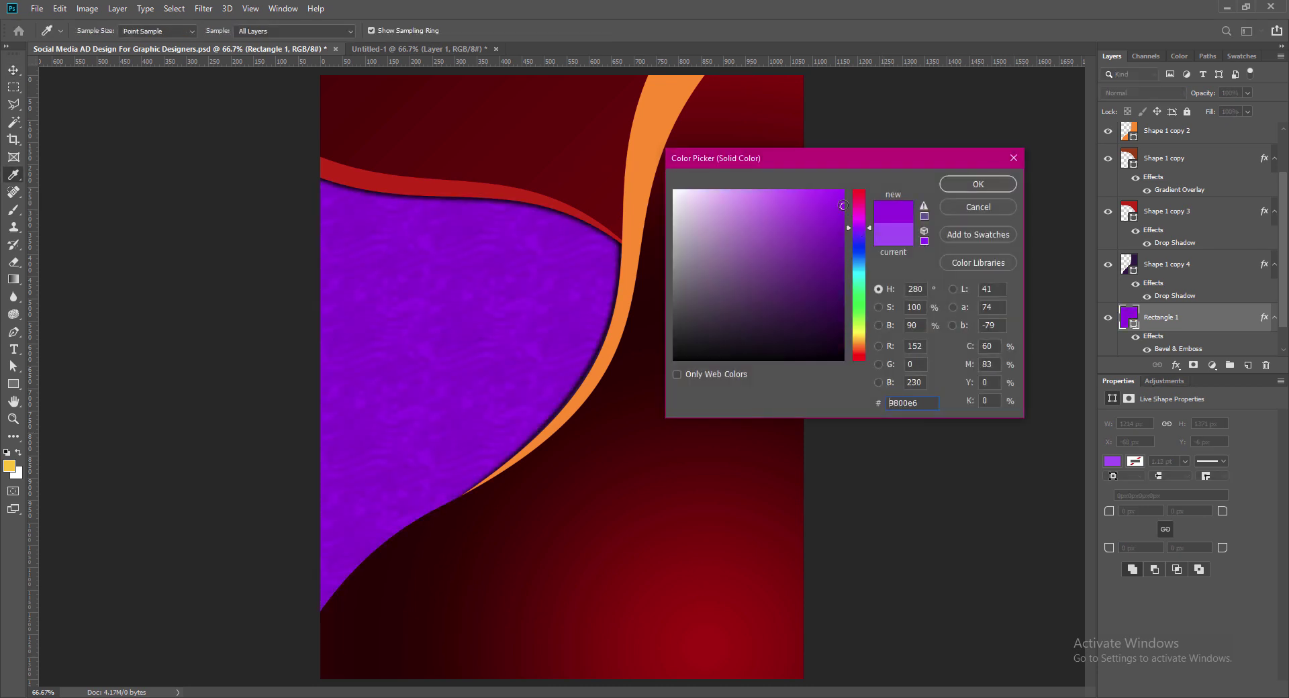
pyautogui.press('Return')
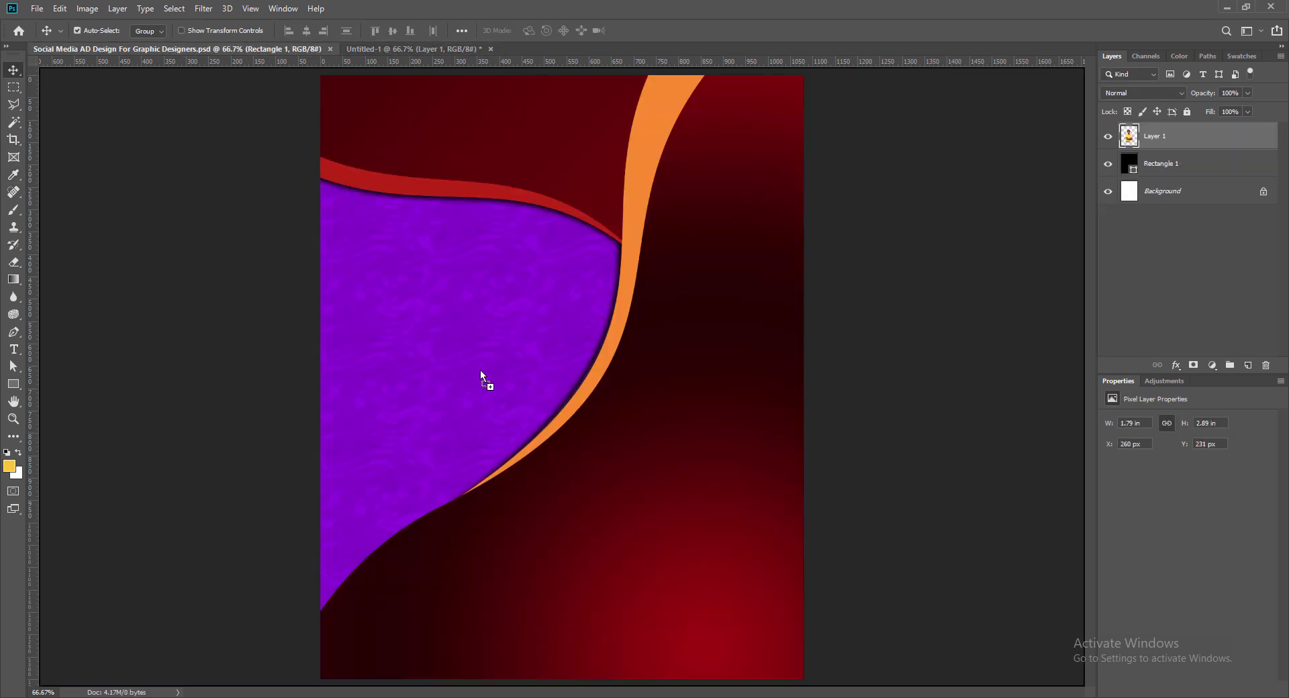
# Step: Bring the man's photo into the design and move it above all the shapes
pyautogui.moveTo(481, 370); pyautogui.dragTo(462, 398)
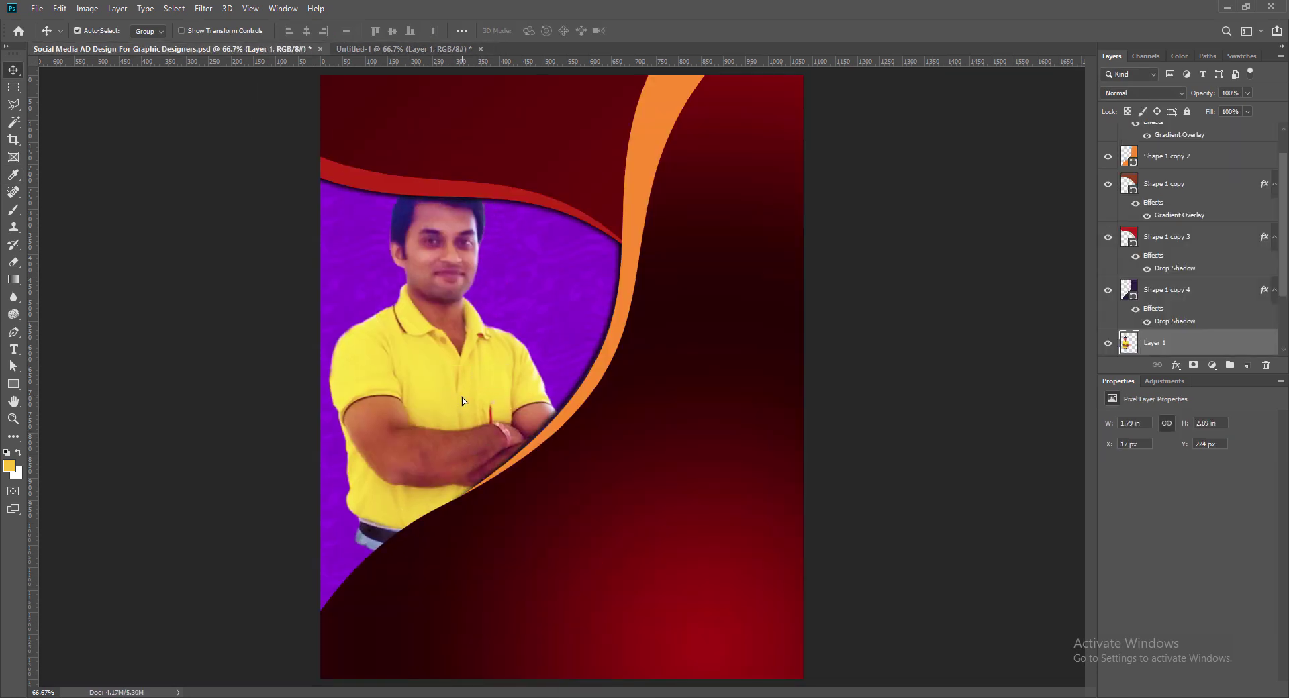
pyautogui.moveTo(1288, 217); pyautogui.dragTo(1284, 243)
pyautogui.click(541, 196)
pyautogui.click(556, 140)
pyautogui.moveTo(1149, 351); pyautogui.dragTo(1150, 153)
# Step: Enlarge the photo to about 118% and shift it up and right
pyautogui.hotkey('ctrl', 't')
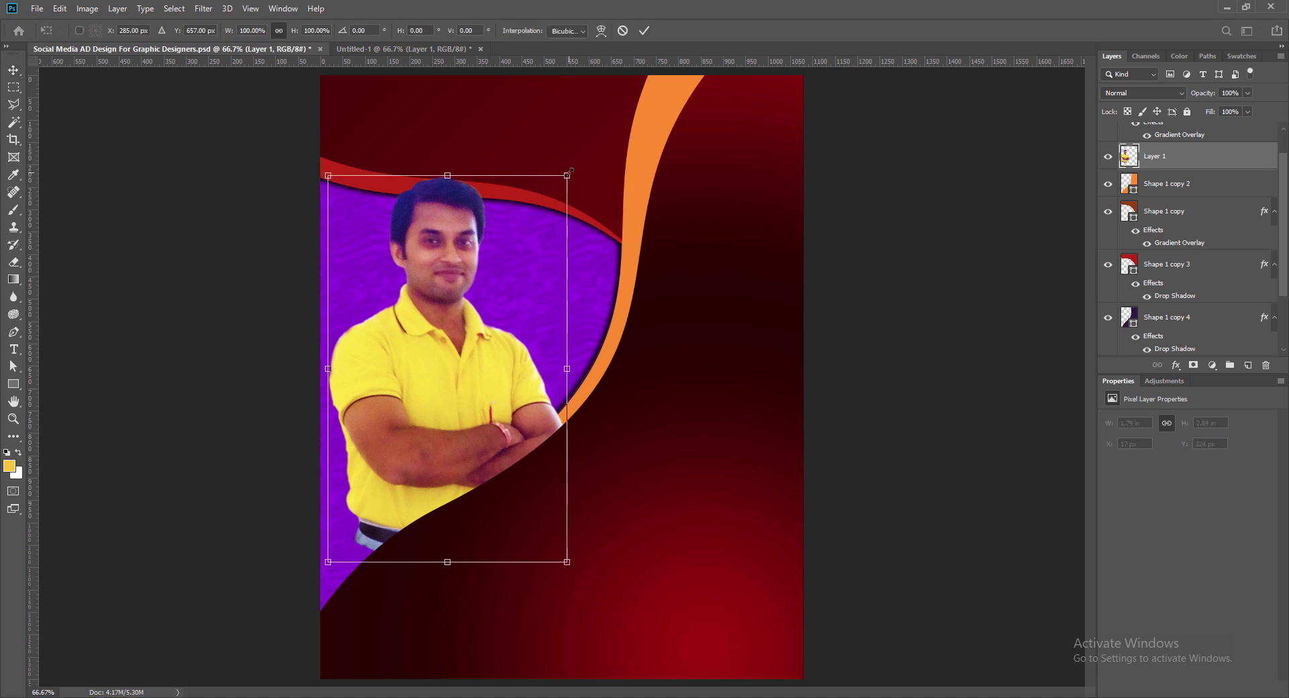
pyautogui.moveTo(328, 564); pyautogui.dragTo(285, 634)
pyautogui.moveTo(438, 461); pyautogui.dragTo(482, 408)
pyautogui.press('Return')
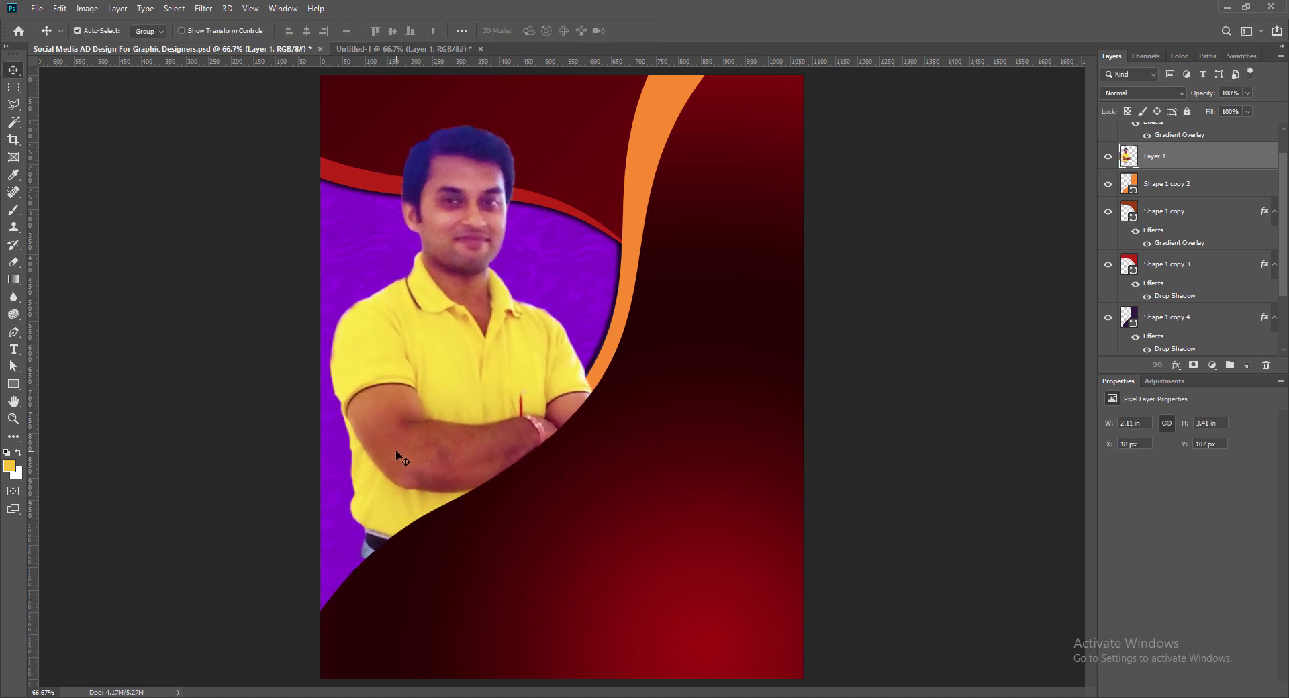
pyautogui.moveTo(477, 460); pyautogui.dragTo(482, 444)
# Step: Reorder the layers so the photo sits below the dark strip, undoing a curve reorder
pyautogui.hotkey('ctrl', '[')
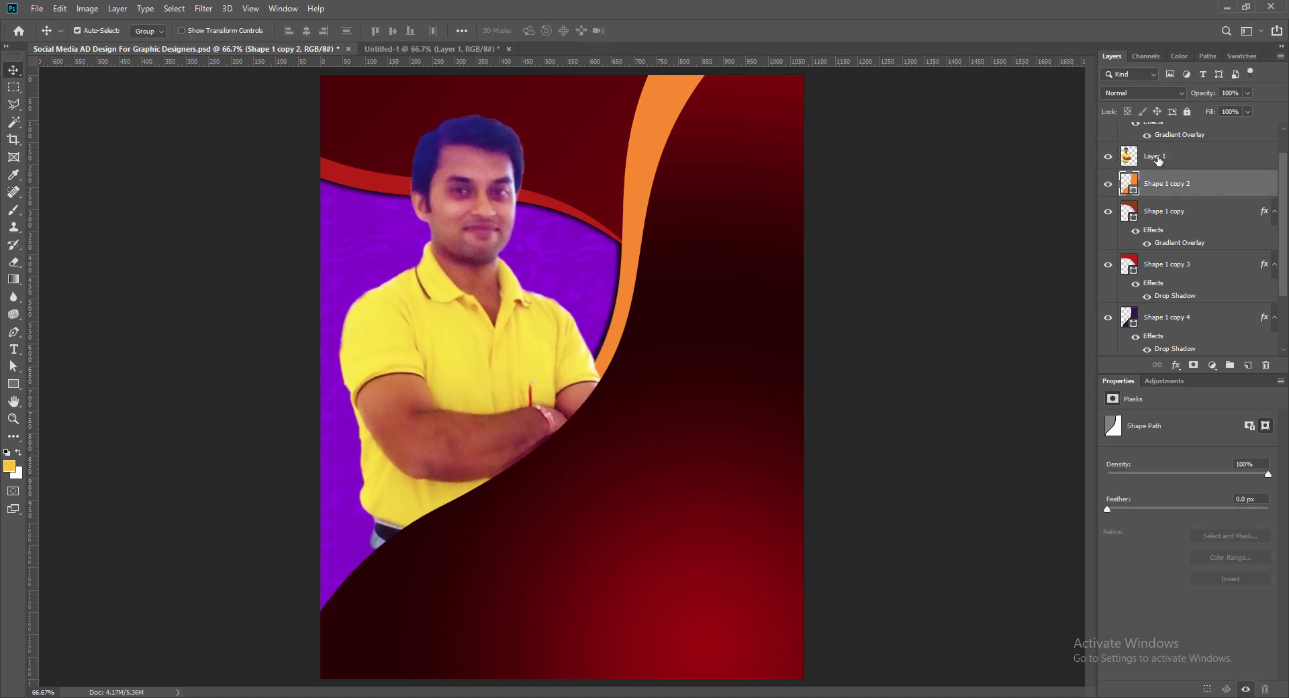
pyautogui.click(632, 267)
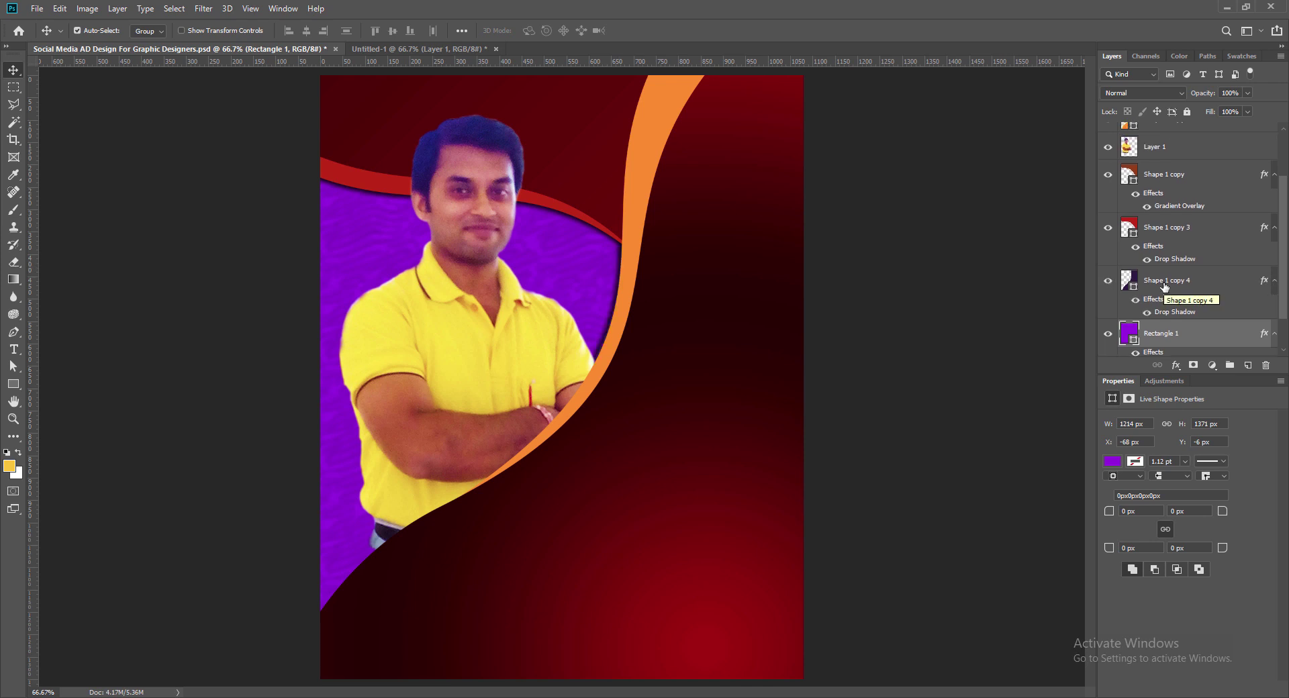
pyautogui.click(1161, 283)
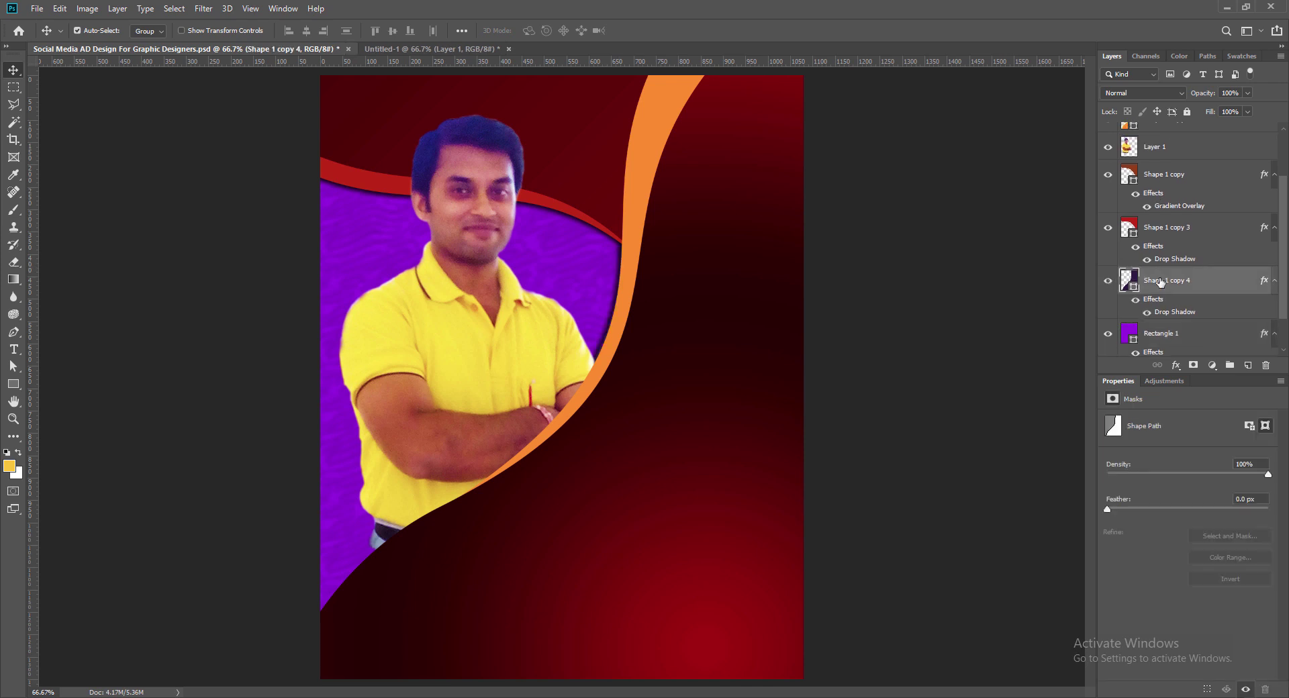
pyautogui.click(1172, 178)
pyautogui.moveTo(1157, 147); pyautogui.dragTo(1160, 312)
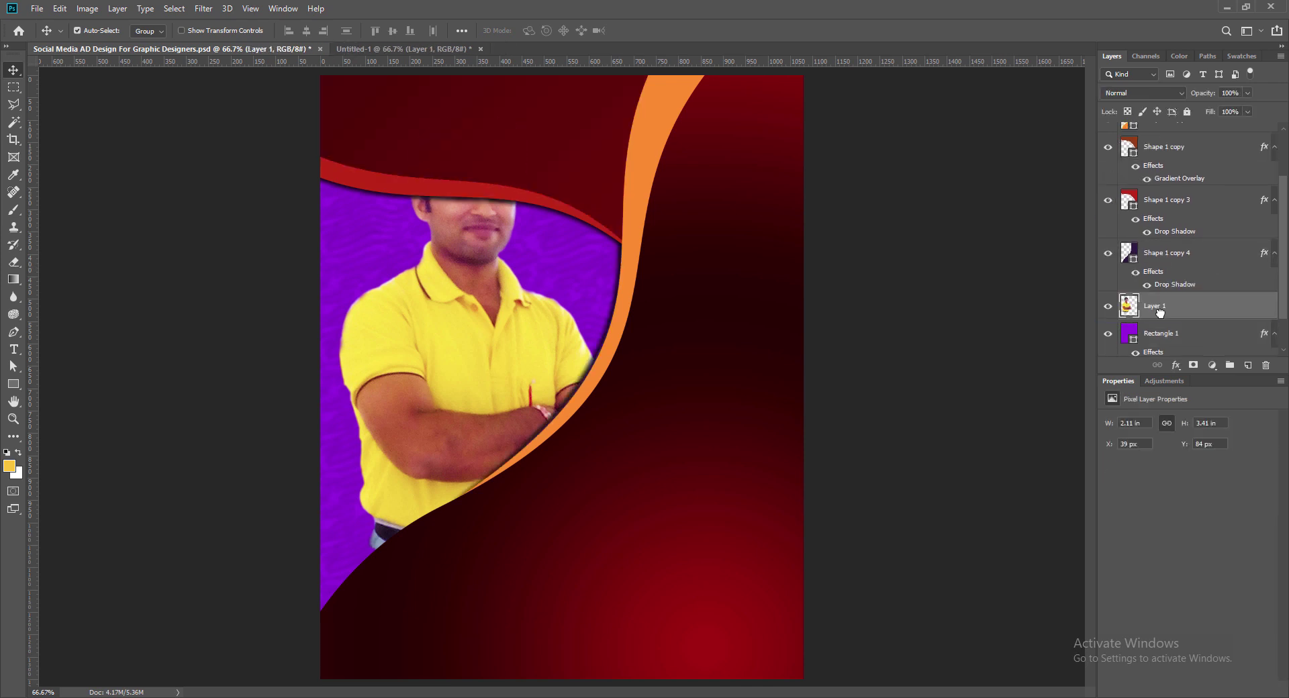
pyautogui.click(1163, 207)
pyautogui.keyDown('shift'); pyautogui.click(1165, 151); pyautogui.keyUp('shift')
pyautogui.moveTo(1165, 150); pyautogui.dragTo(1172, 321)
pyautogui.click(653, 112)
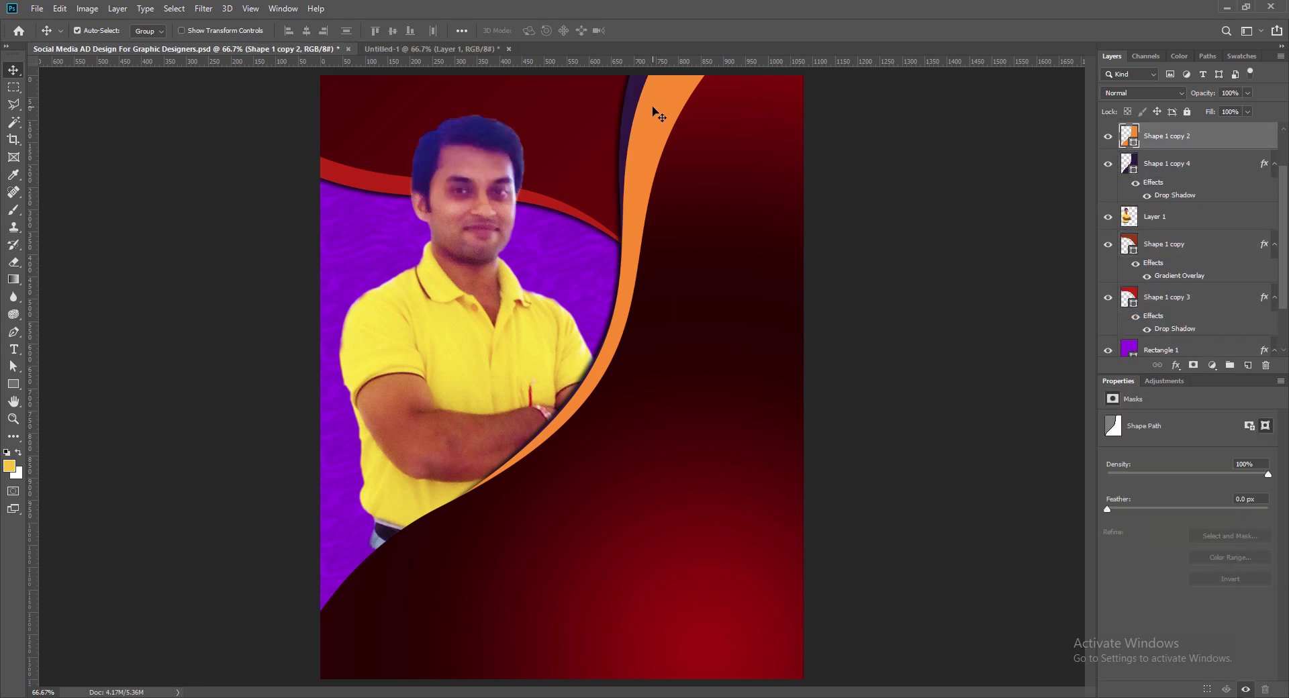
pyautogui.click(706, 188)
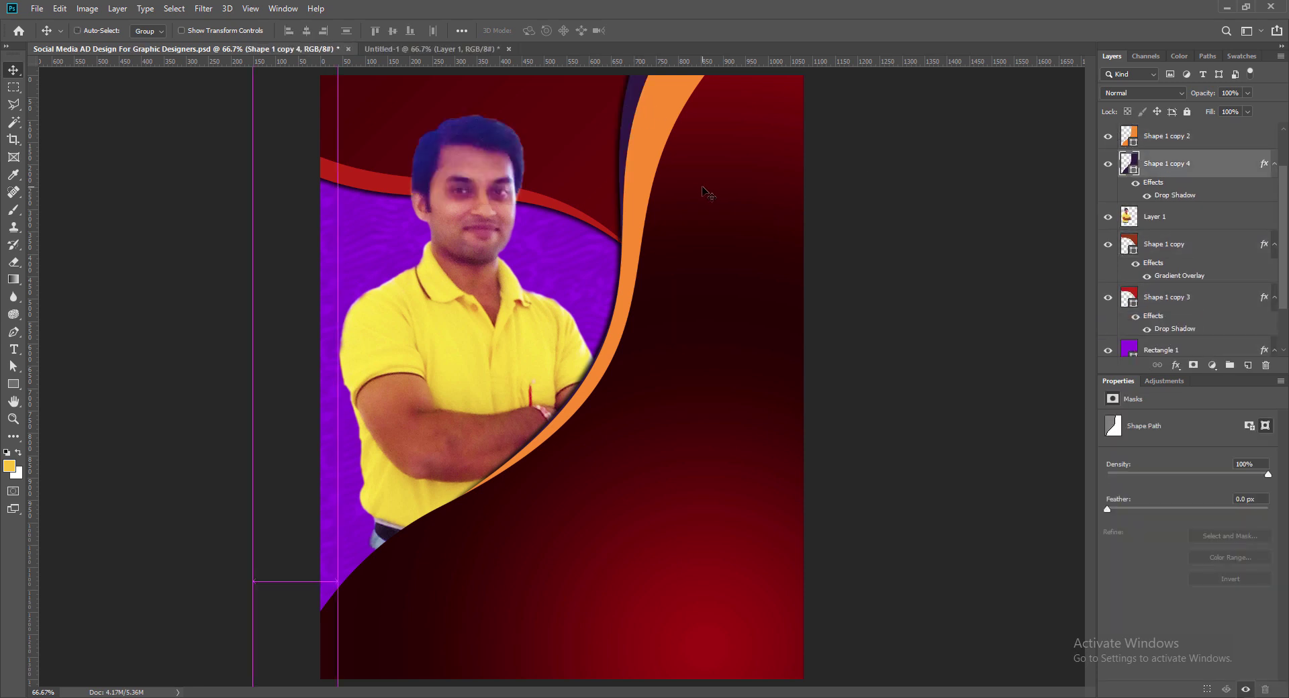
pyautogui.hotkey('ctrl', 'z')
# Step: Move the photo above the gradient curve, undoing a trial move of the dark strip
pyautogui.click(1168, 325)
pyautogui.moveTo(1167, 325); pyautogui.dragTo(1172, 152)
pyautogui.click(1168, 316)
pyautogui.click(618, 296)
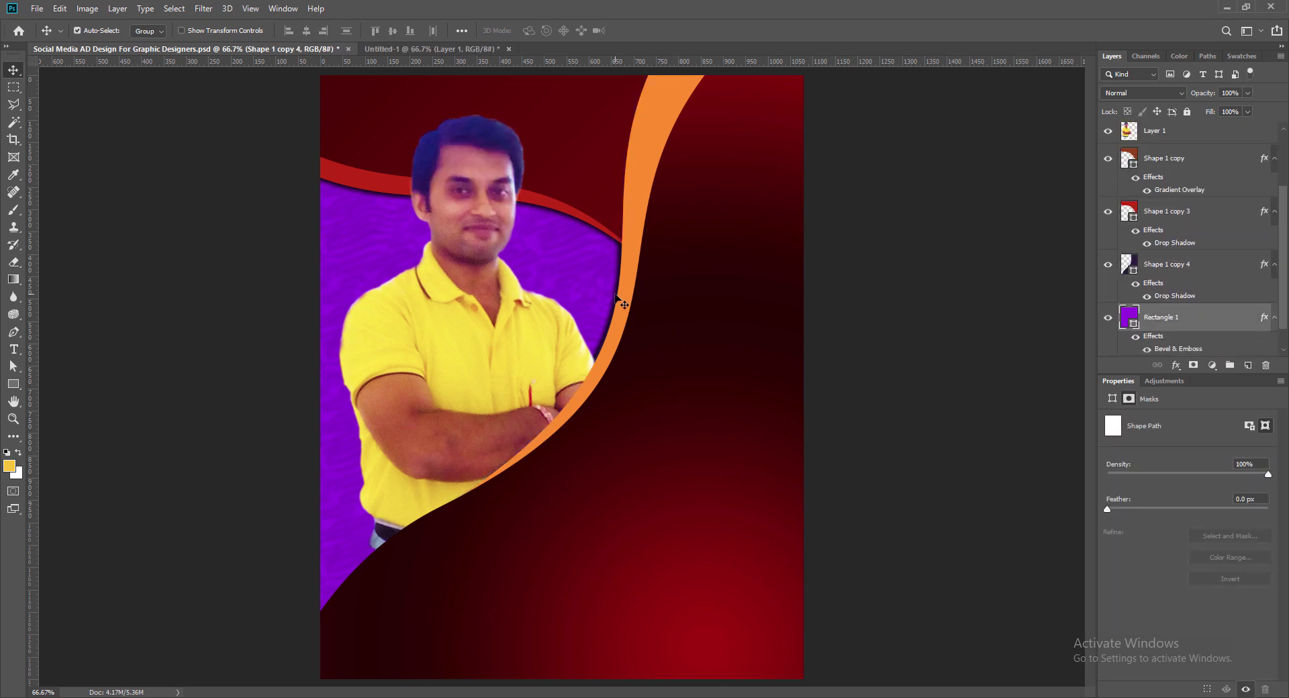
pyautogui.moveTo(1160, 261); pyautogui.dragTo(1153, 157)
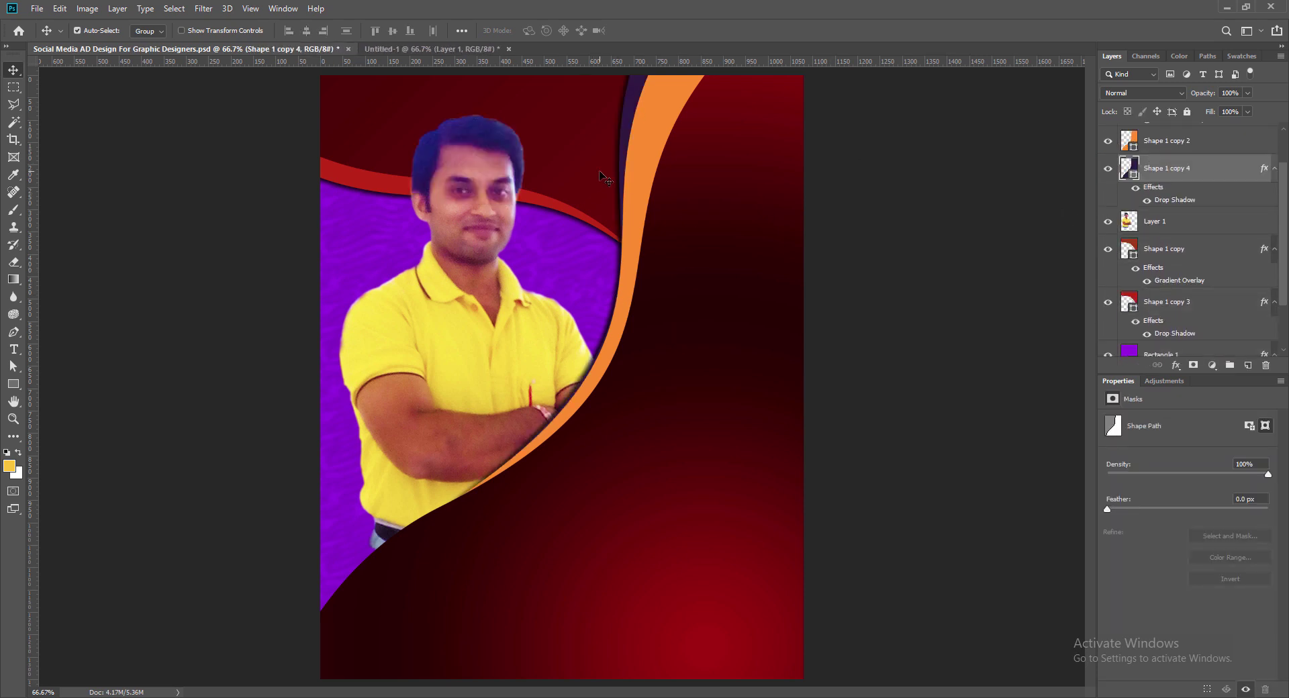
pyautogui.hotkey('ctrl', 'z')
# Step: Nudge the man cut-out into position and save
pyautogui.moveTo(508, 384); pyautogui.dragTo(490, 385)
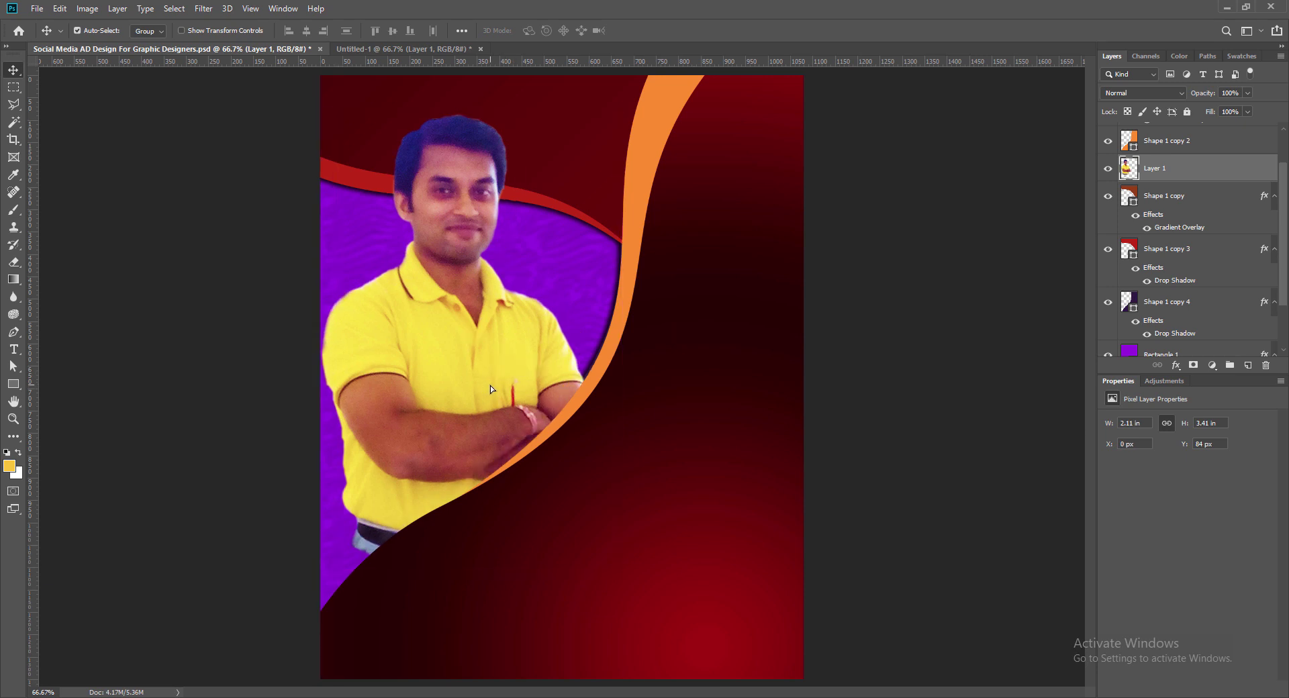
pyautogui.moveTo(412, 423); pyautogui.dragTo(420, 437)
pyautogui.press('Down')
pyautogui.press('Down')
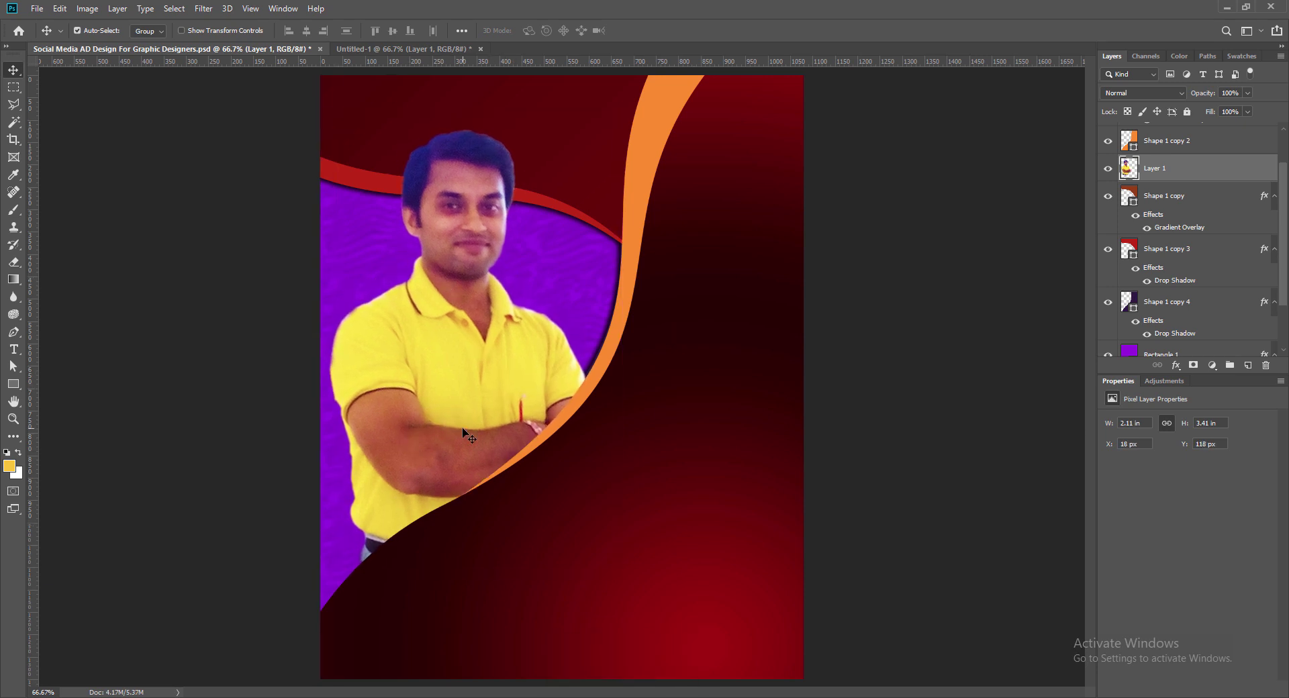
pyautogui.hotkey('ctrl', 's')
# Step: Open Hue/Saturation and tone the photo to saturation -12, lightness +5
pyautogui.hotkey('alt', 'i')
pyautogui.press('j')
pyautogui.press('h')
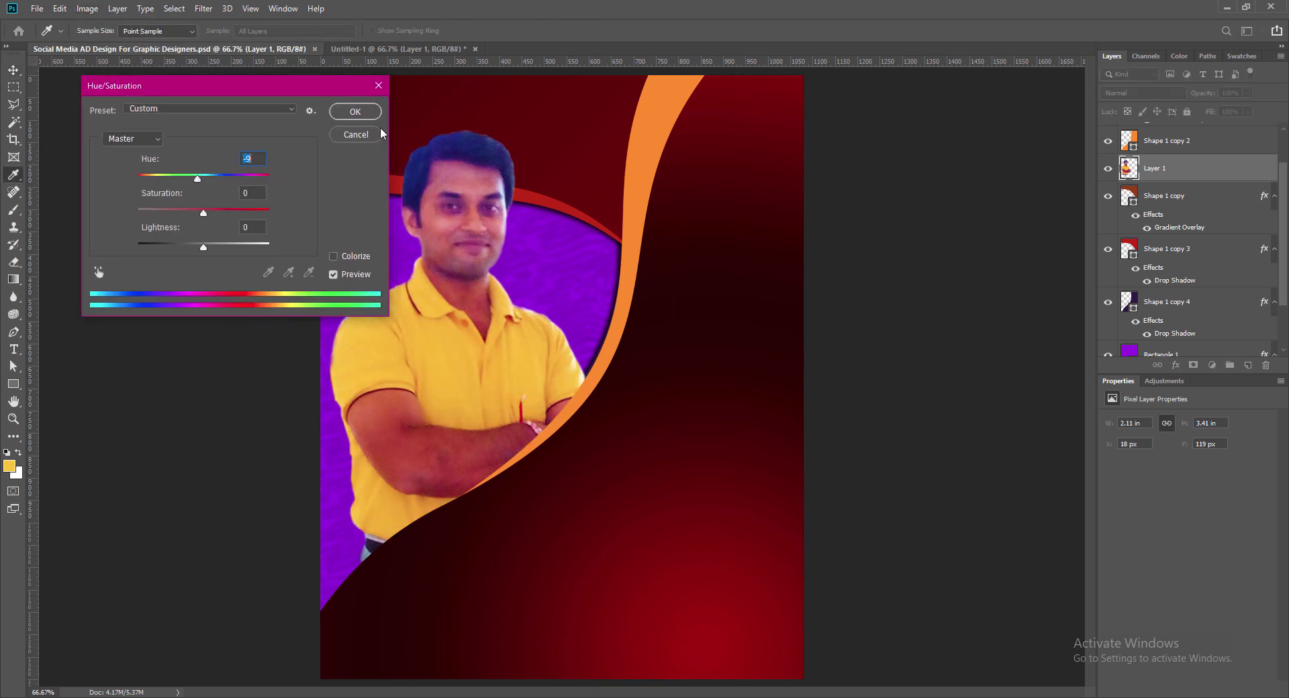
pyautogui.moveTo(203, 212); pyautogui.dragTo(200, 249)
# Step: Apply the Hue/Saturation change and boost the photo's vibrance to +43
pyautogui.click(353, 111)
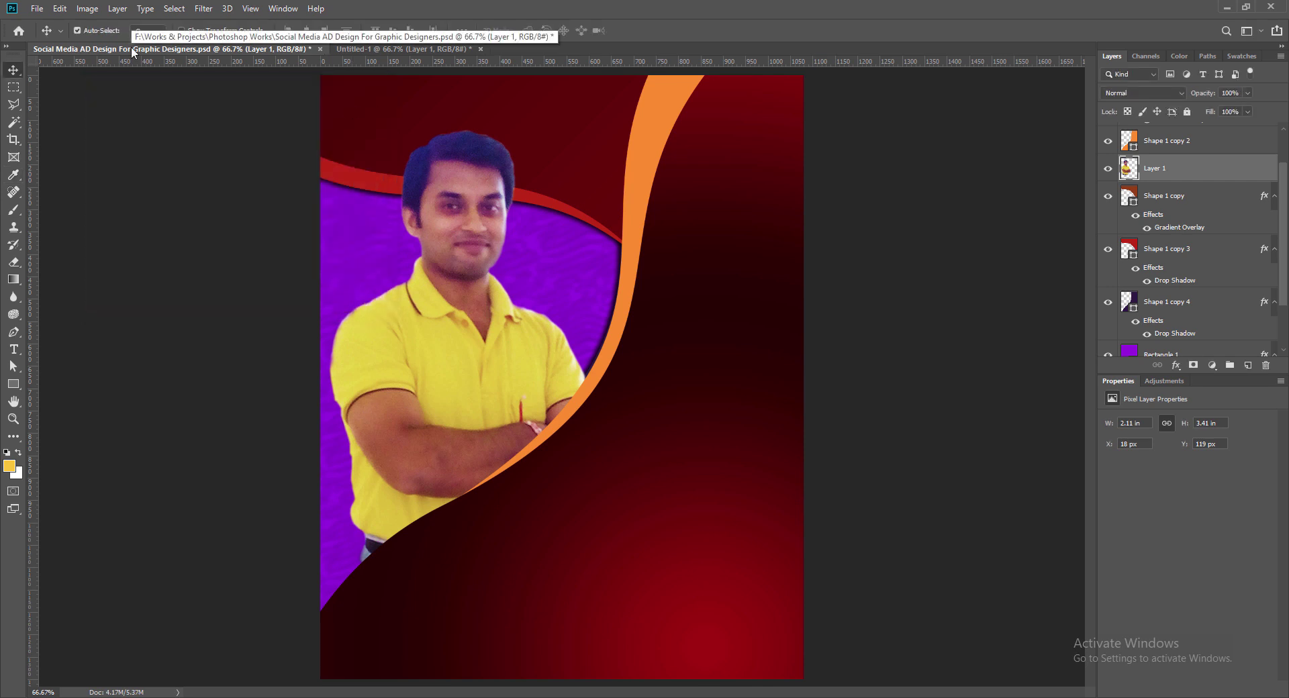
pyautogui.click(87, 9)
pyautogui.moveTo(108, 43)
pyautogui.click(242, 101)
pyautogui.moveTo(957, 148); pyautogui.dragTo(1007, 153)
pyautogui.click(1063, 126)
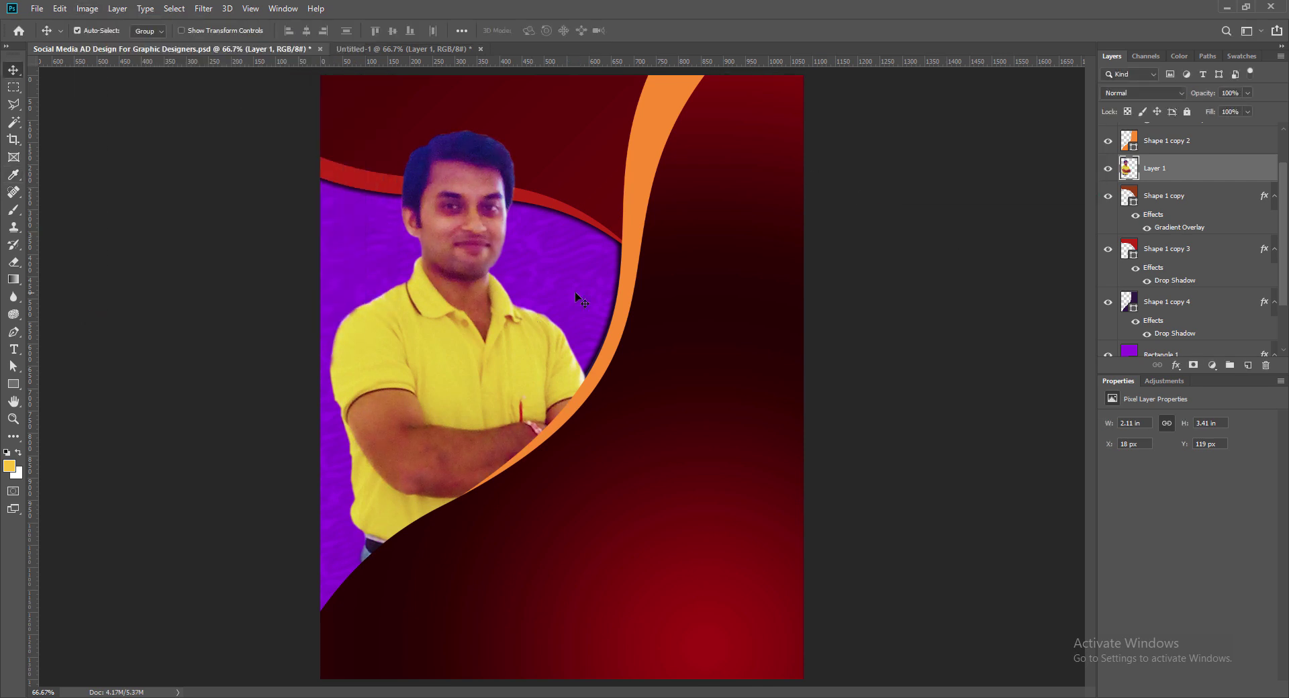
# Step: Nudge the man cut-out left and down with the arrow keys and save
pyautogui.press('e')
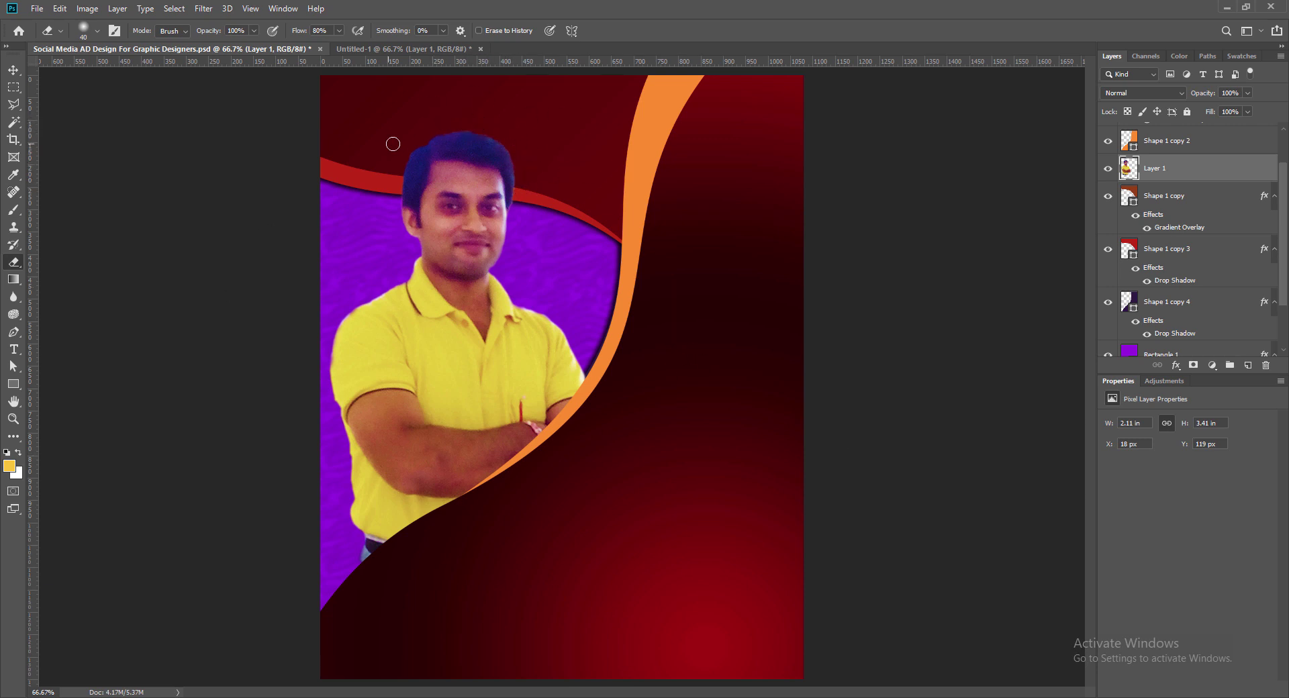
pyautogui.click(13, 69)
pyautogui.press('Left')
pyautogui.press('Left')
pyautogui.press('Down')
pyautogui.press('Down')
pyautogui.press('Down')
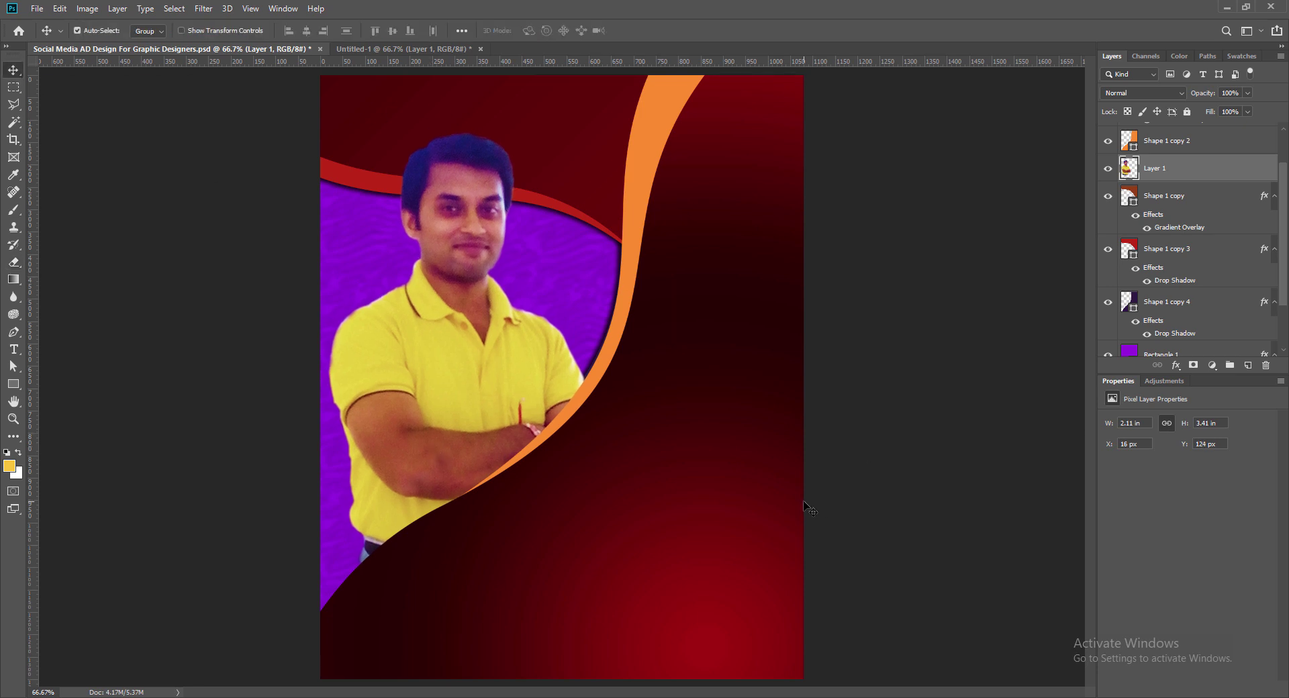
pyautogui.hotkey('ctrl', 's')
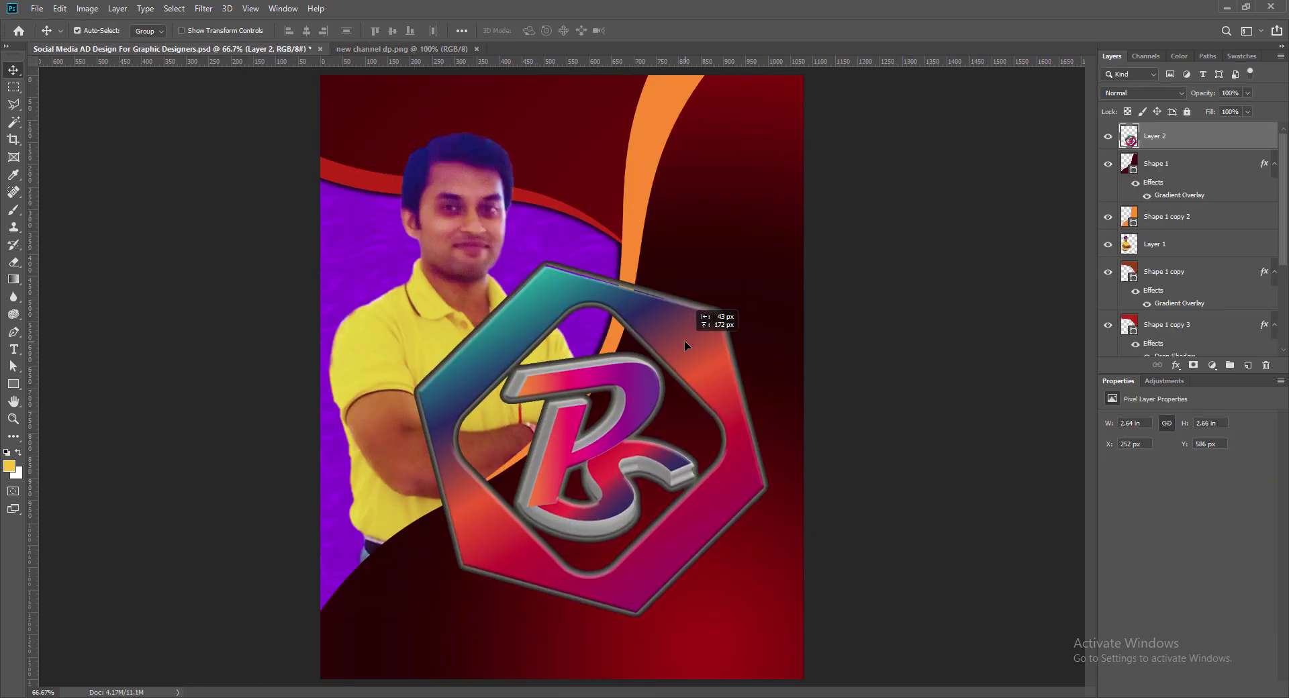
# Step: Shrink the pasted hexagon logo and move it into the top-right corner
pyautogui.moveTo(413, 261); pyautogui.dragTo(645, 493)
pyautogui.moveTo(666, 152); pyautogui.dragTo(705, 189)
pyautogui.press('Return')
pyautogui.moveTo(755, 271); pyautogui.dragTo(672, 241)
pyautogui.hotkey('ctrl', 't')
pyautogui.press('Return')
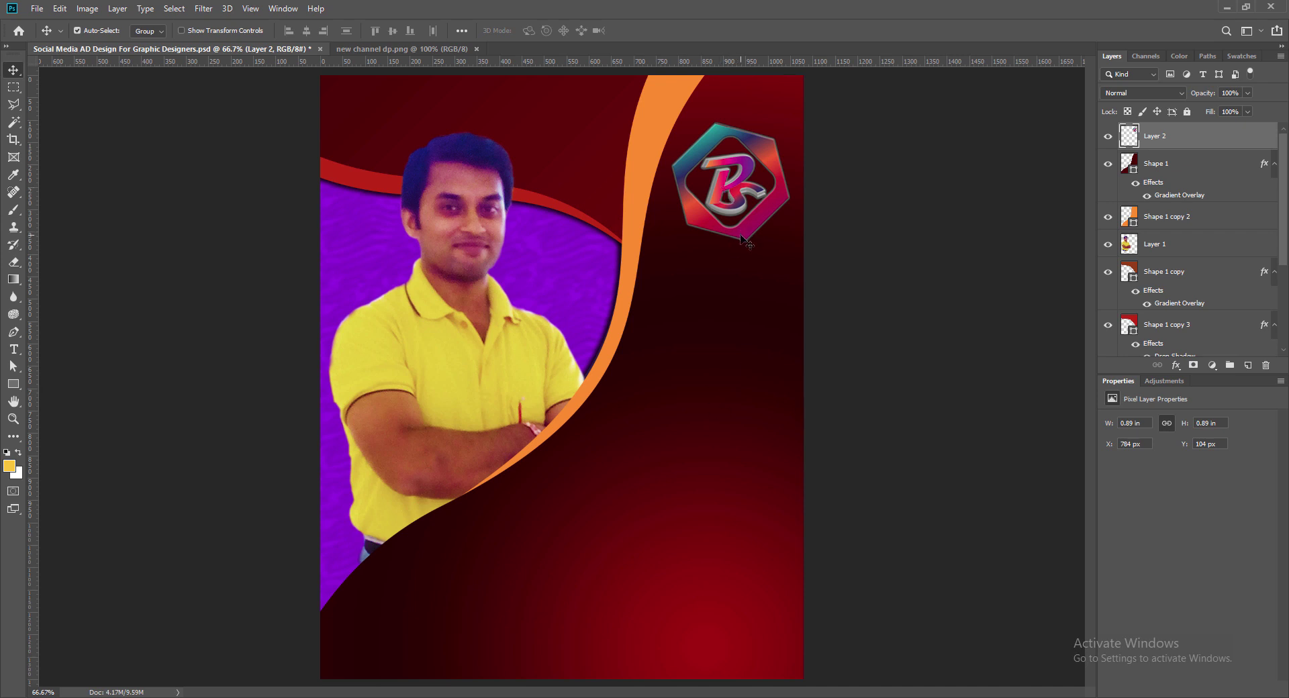
# Step: Give the logo a soft outer glow at 75% opacity, after trying a white 1 px stroke
pyautogui.rightClick(1131, 136)
pyautogui.click(1150, 138)
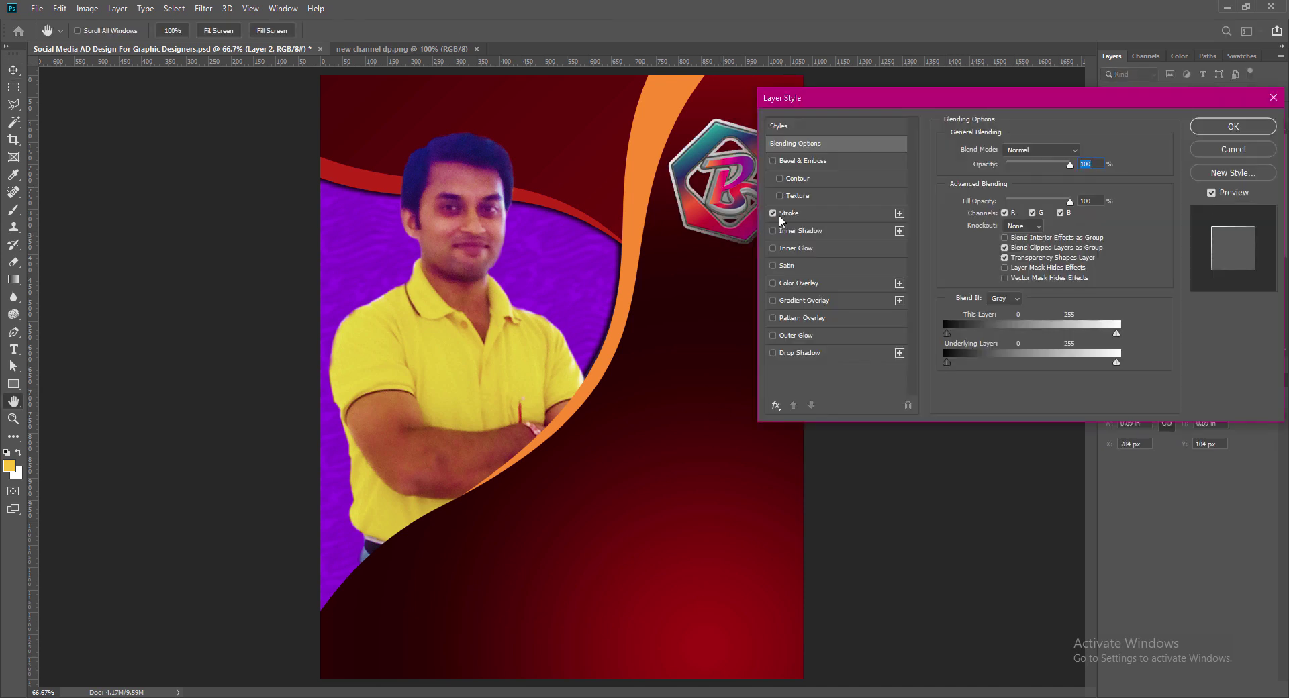
pyautogui.click(789, 213)
pyautogui.click(977, 247)
pyautogui.click(674, 190)
pyautogui.click(978, 184)
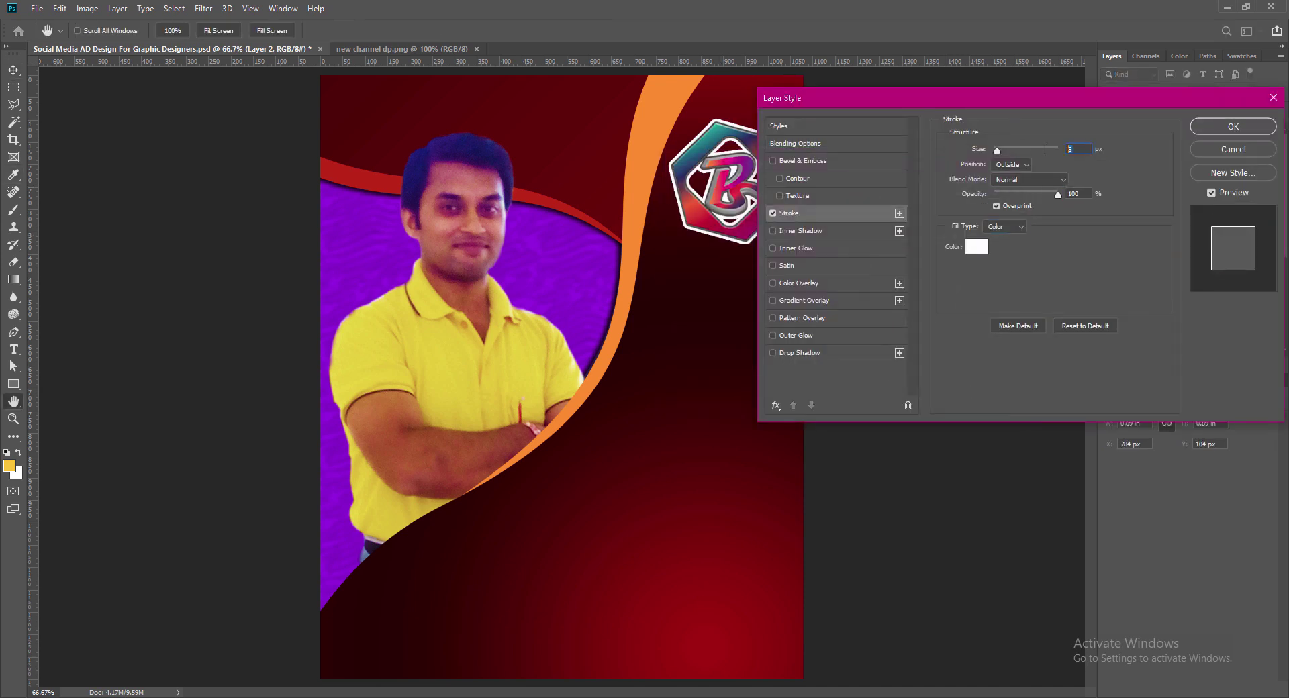
pyautogui.moveTo(997, 150); pyautogui.dragTo(964, 168)
pyautogui.click(773, 214)
pyautogui.click(773, 336)
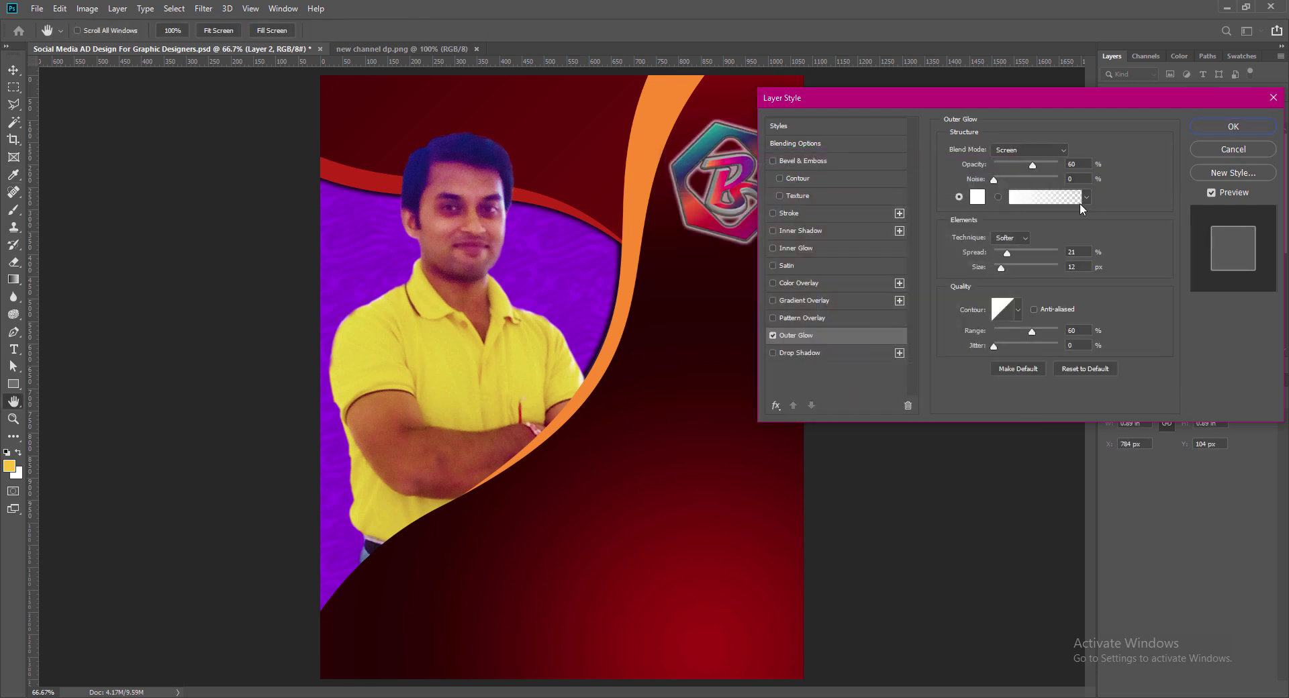
pyautogui.moveTo(1045, 166); pyautogui.dragTo(1041, 163)
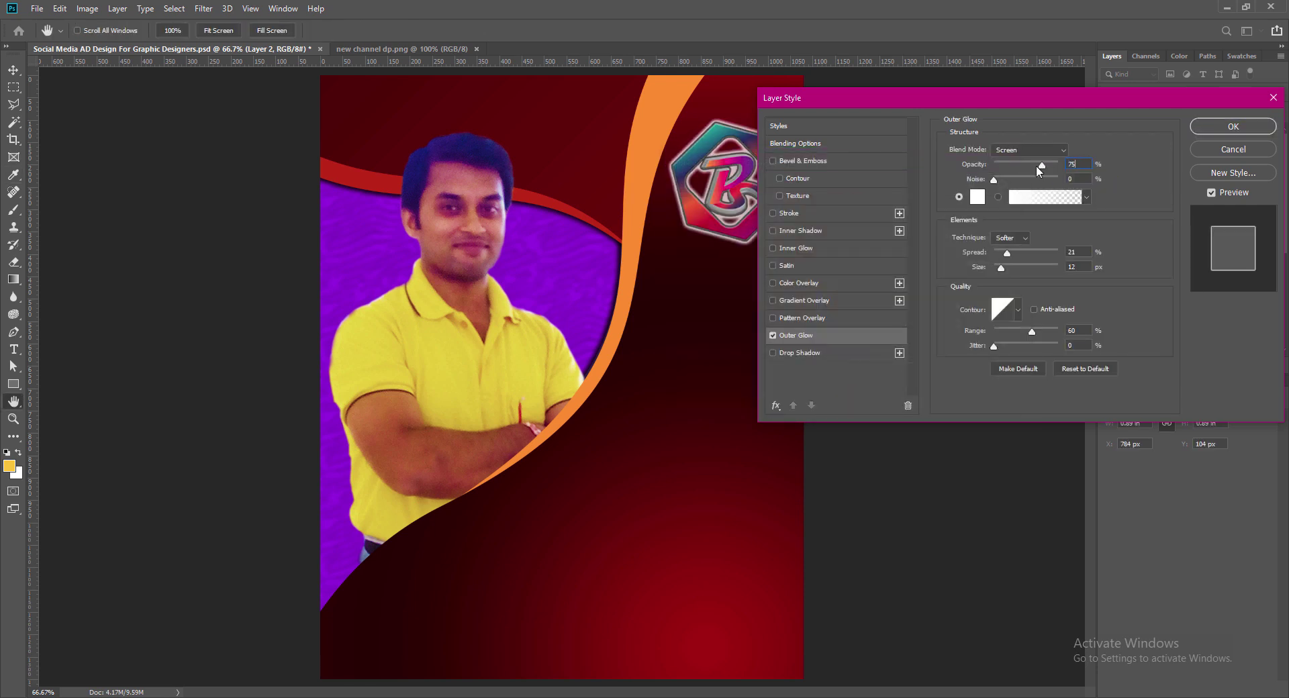
pyautogui.click(1234, 127)
pyautogui.click(87, 8)
# Step: Reduce the logo's vibrance and set its brightness/contrast to 51/38
pyautogui.moveTo(111, 42)
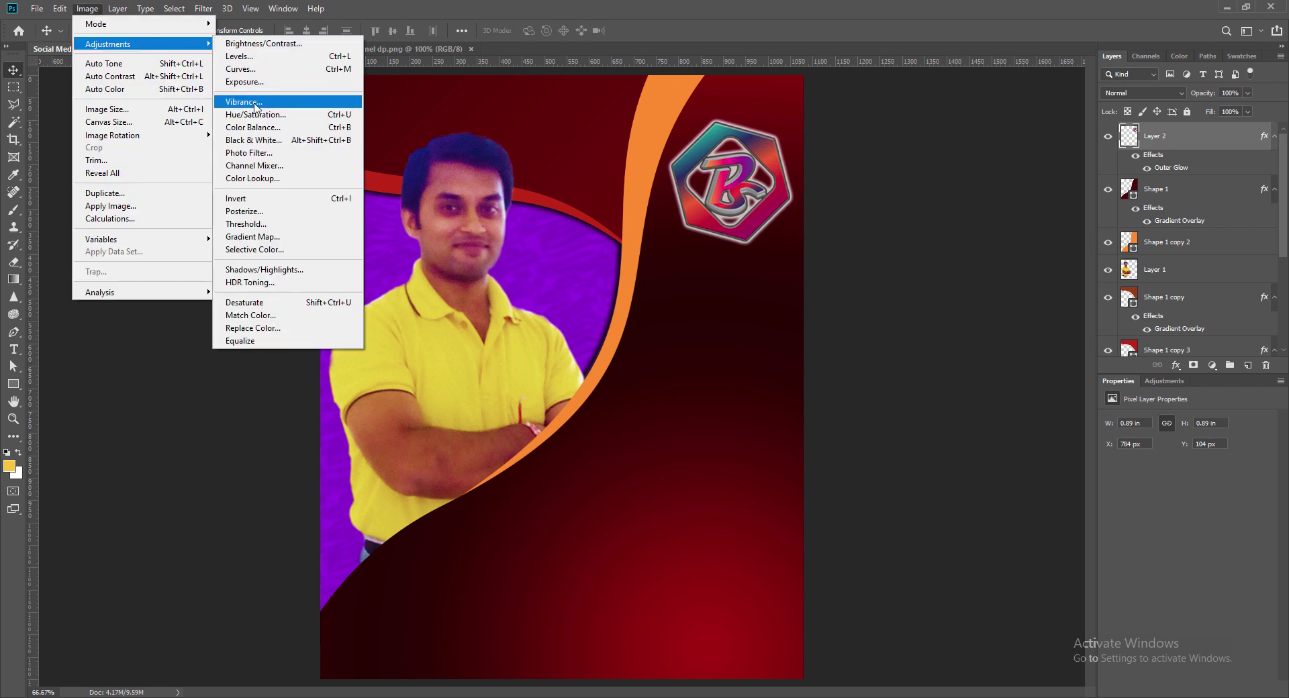
pyautogui.click(403, 95)
pyautogui.moveTo(1022, 146); pyautogui.dragTo(997, 147)
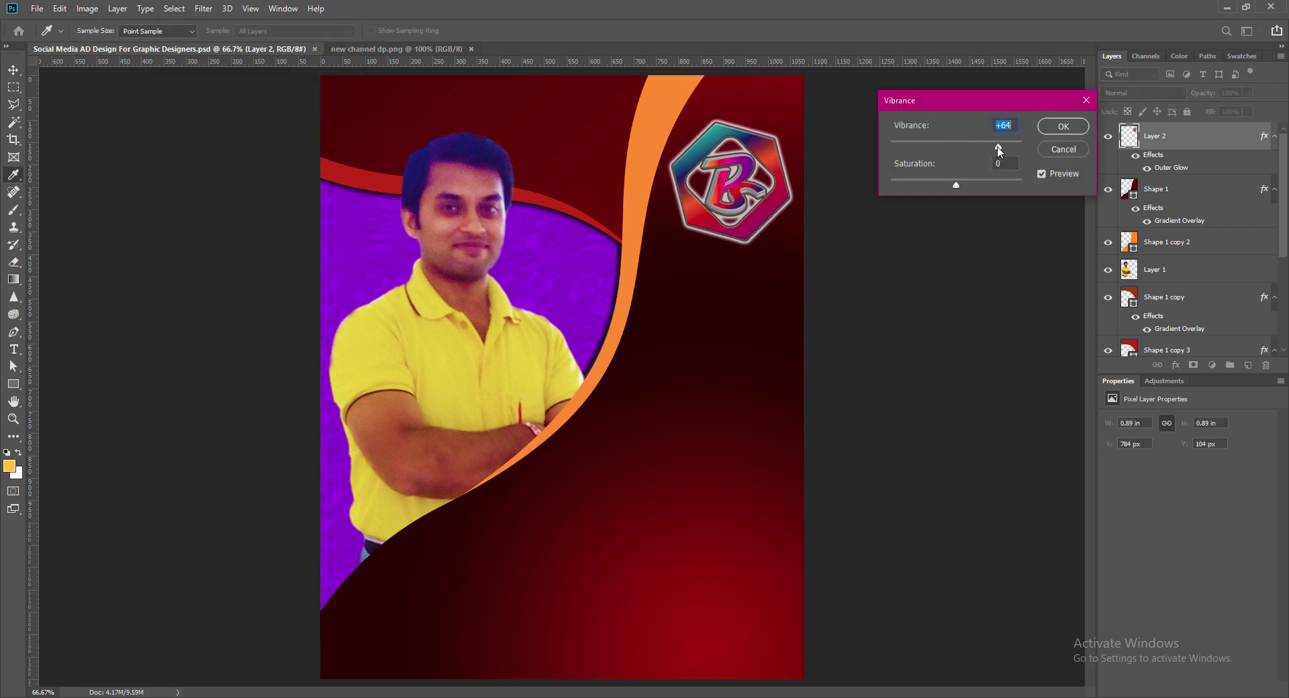
pyautogui.click(1063, 127)
pyautogui.click(87, 8)
pyautogui.moveTo(157, 43)
pyautogui.click(262, 43)
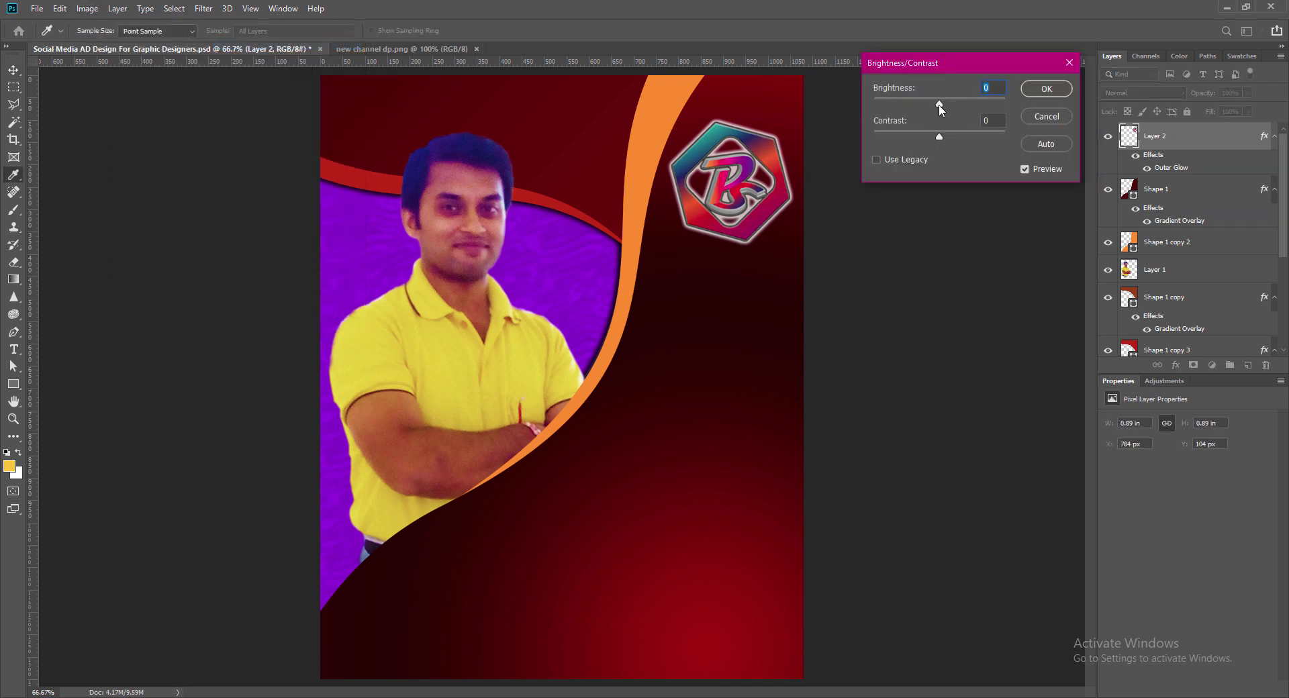
pyautogui.moveTo(939, 106); pyautogui.dragTo(963, 109)
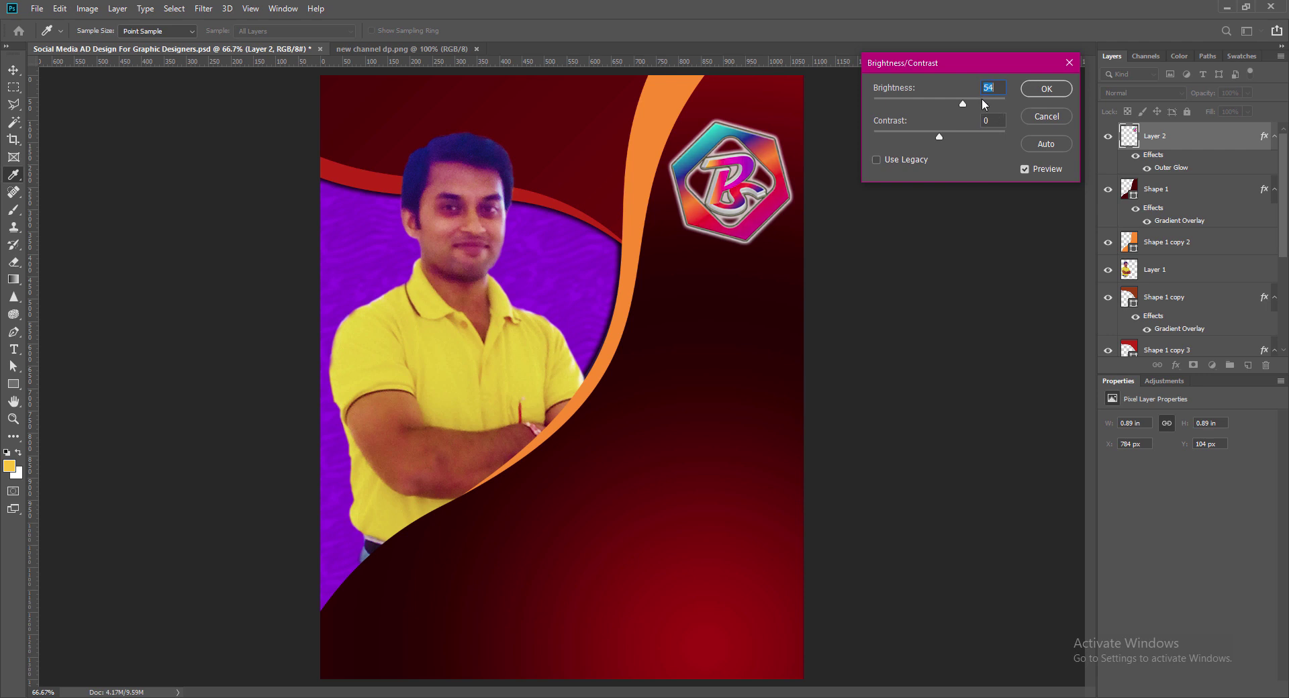
pyautogui.click(990, 88)
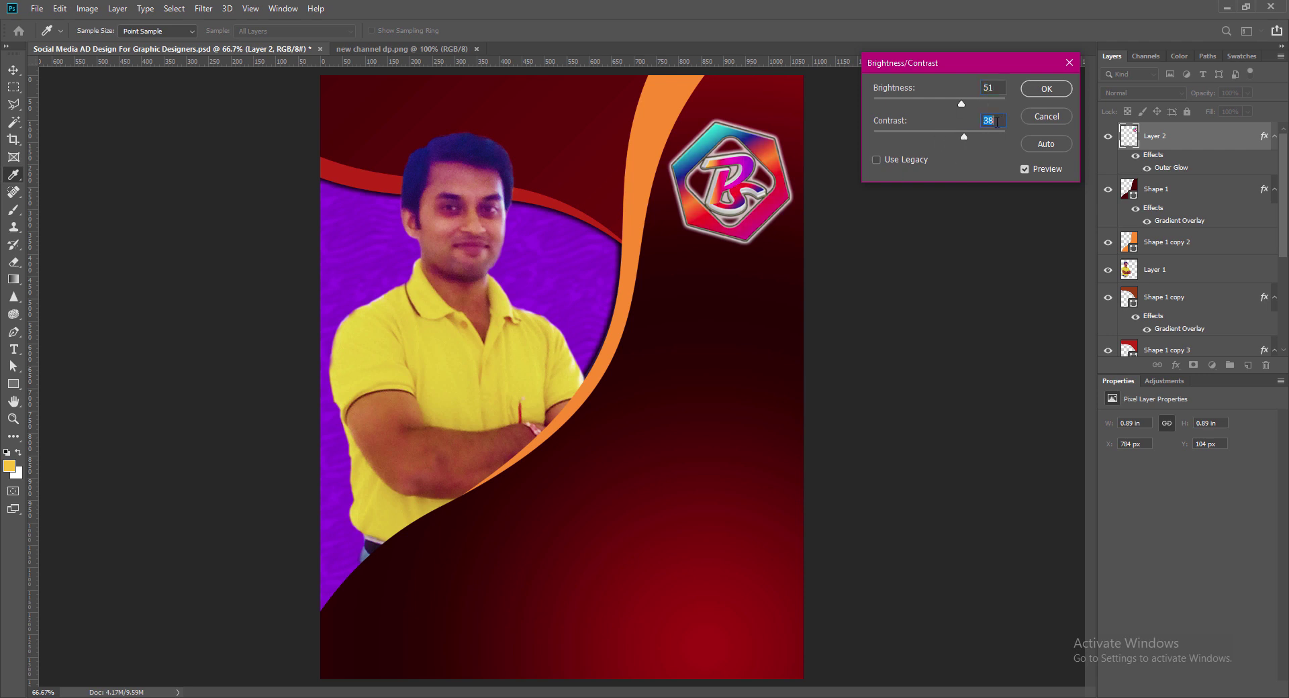
pyautogui.press('Return')
# Step: Tighten the logo's outer glow to 15% spread and 9 px size, then save
pyautogui.press('v')
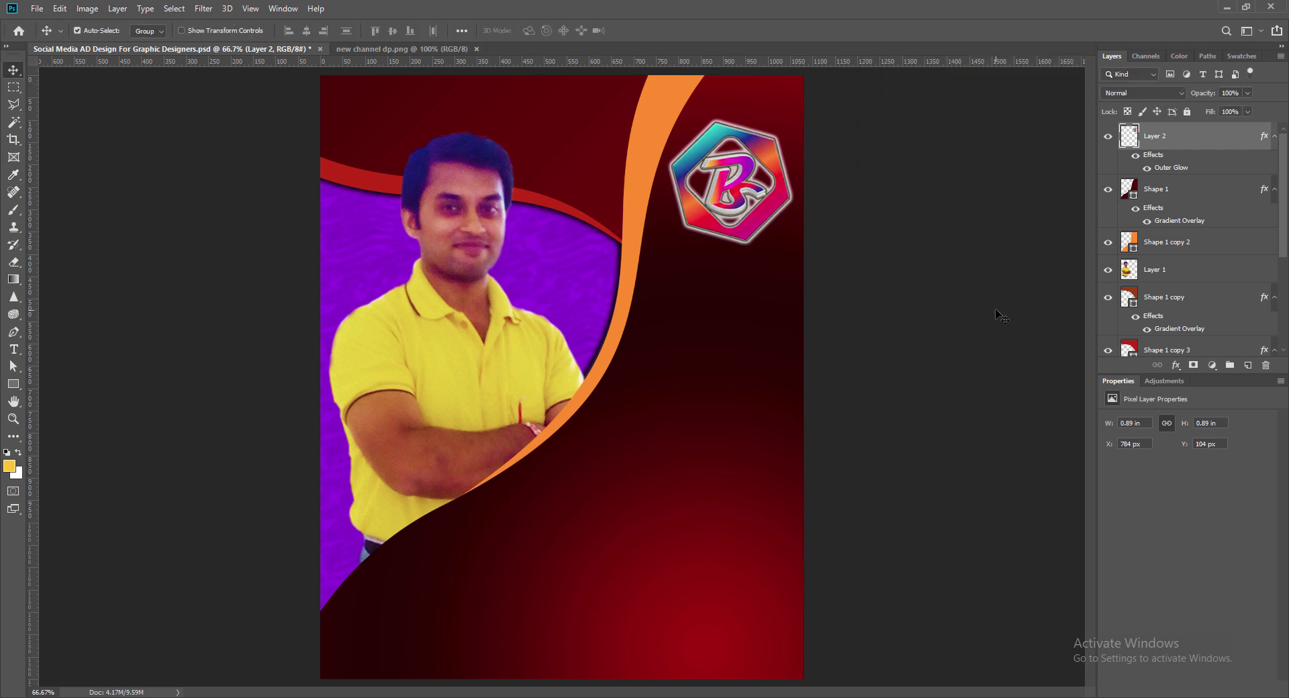
pyautogui.doubleClick(1124, 140)
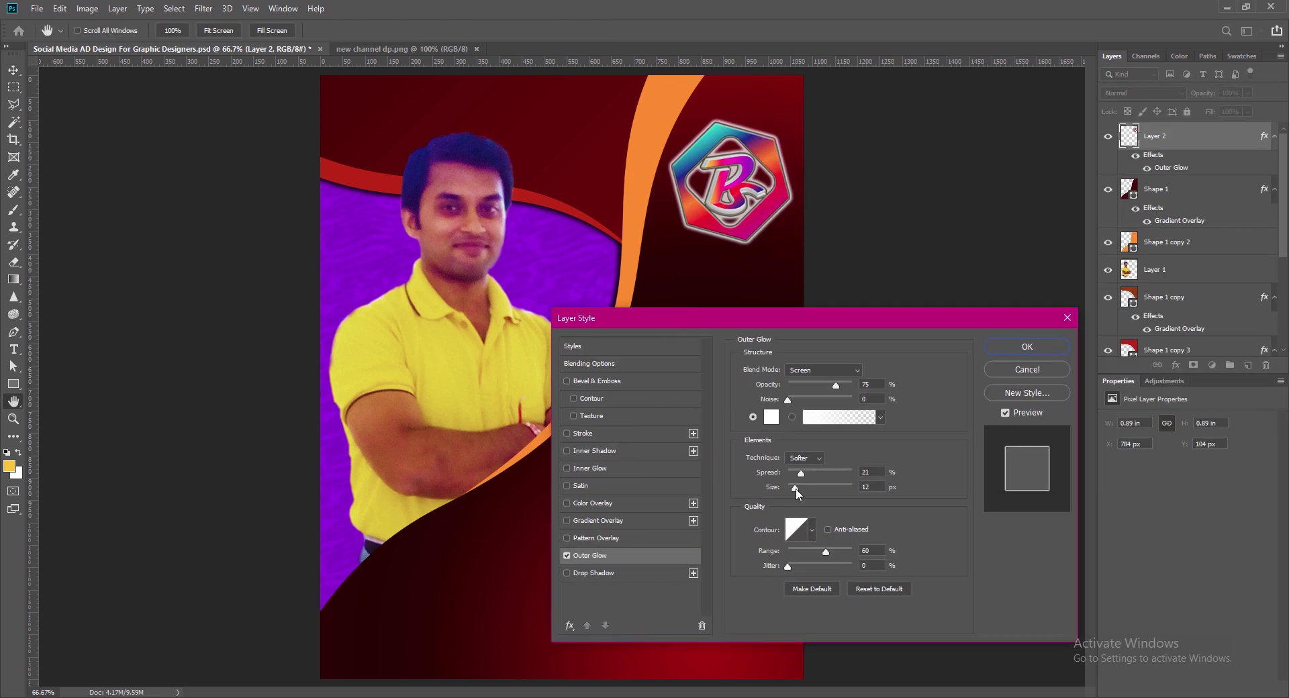
pyautogui.moveTo(801, 473); pyautogui.dragTo(796, 474)
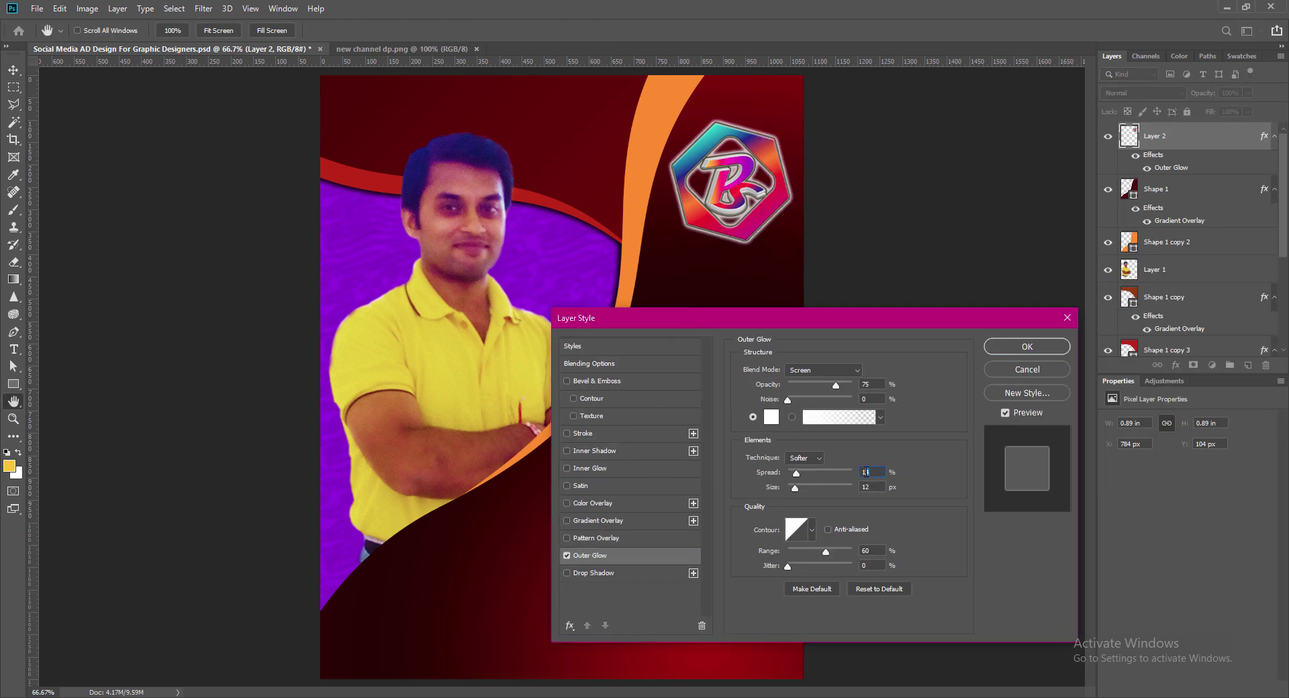
pyautogui.click(1027, 346)
pyautogui.hotkey('ctrl', 's')
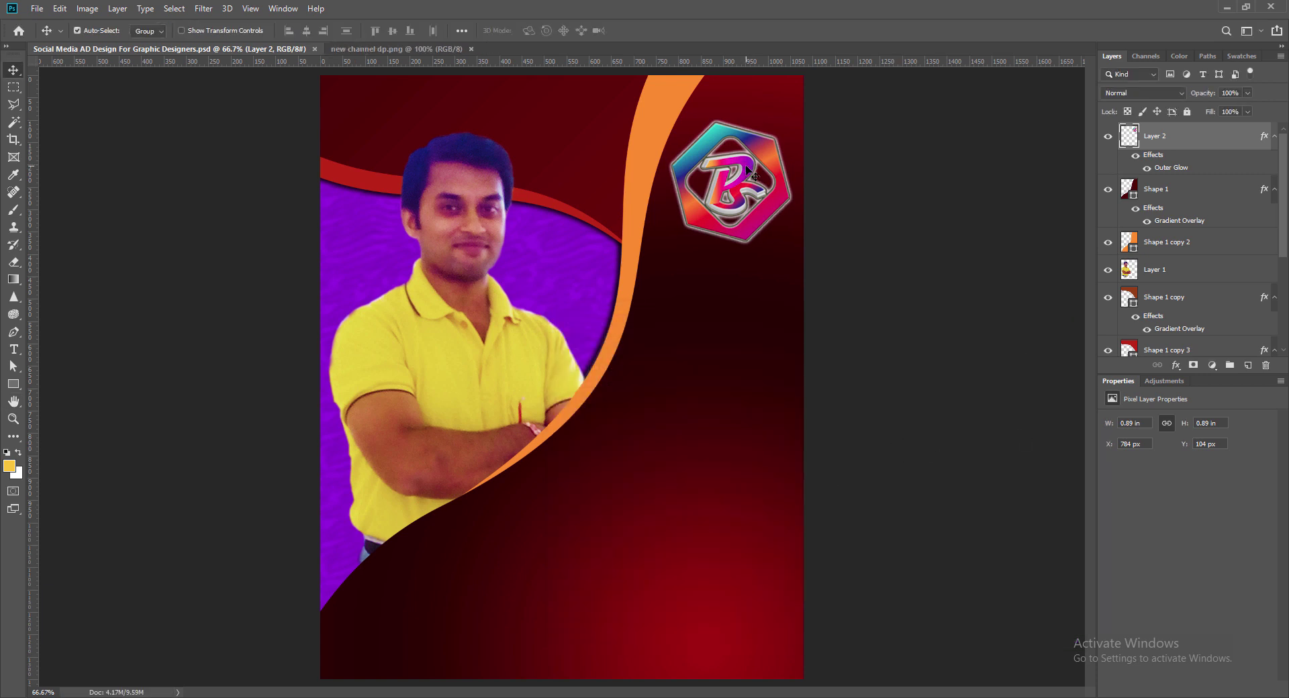
# Step: Move the logo down to Y 185 px, save, and add a vertical guide near the right edge
pyautogui.moveTo(750, 174); pyautogui.dragTo(745, 207)
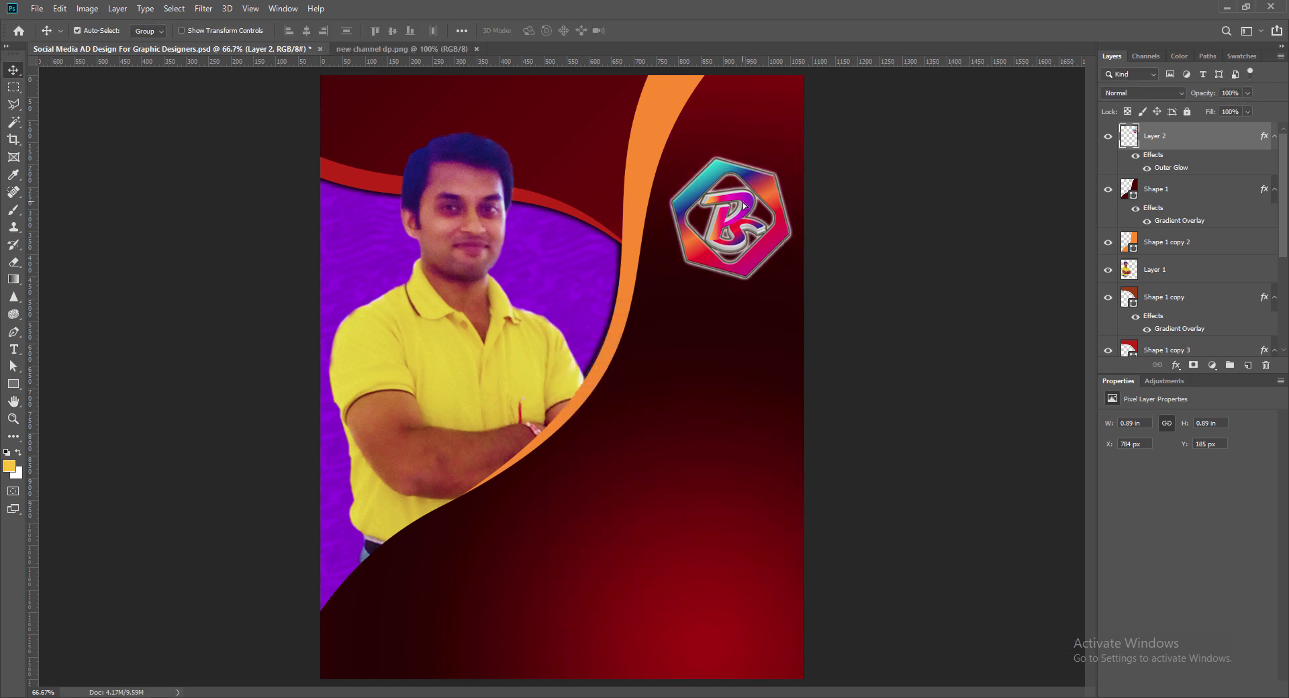
pyautogui.press('Left')
pyautogui.press('Left')
pyautogui.press('Left')
pyautogui.press('Left')
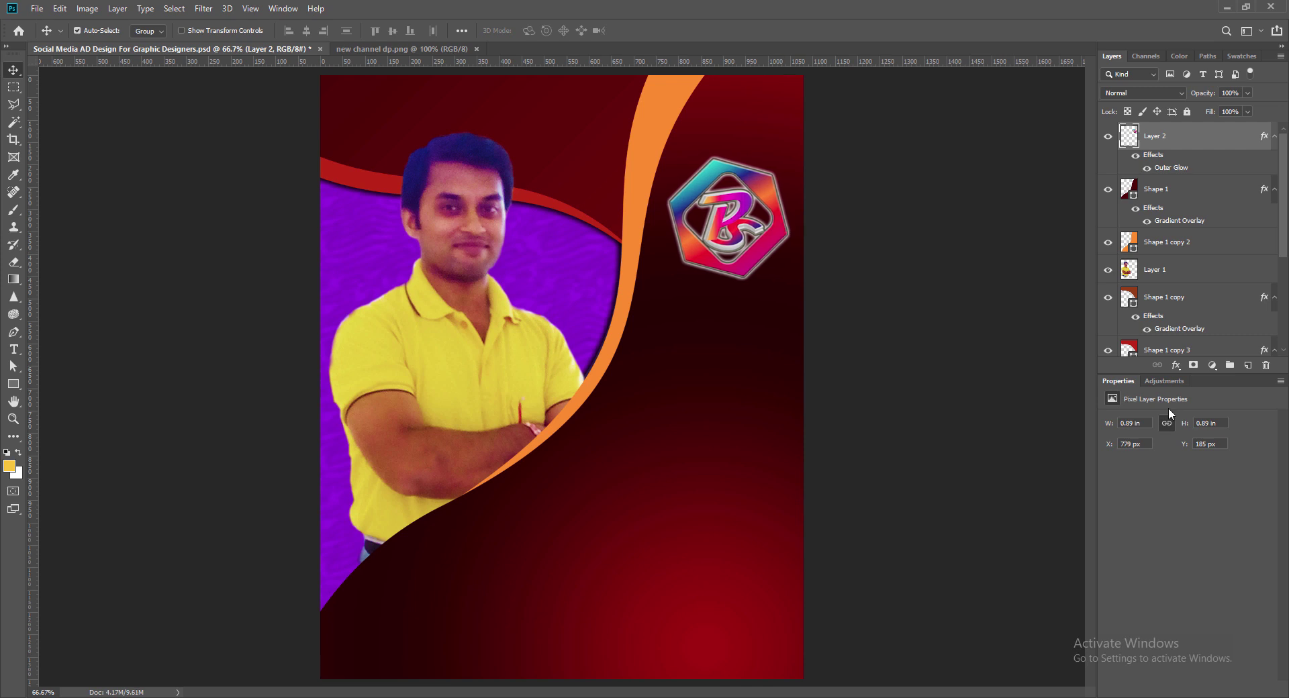
pyautogui.hotkey('ctrl', 's')
pyautogui.moveTo(30, 416); pyautogui.dragTo(788, 377)
pyautogui.click(14, 349)
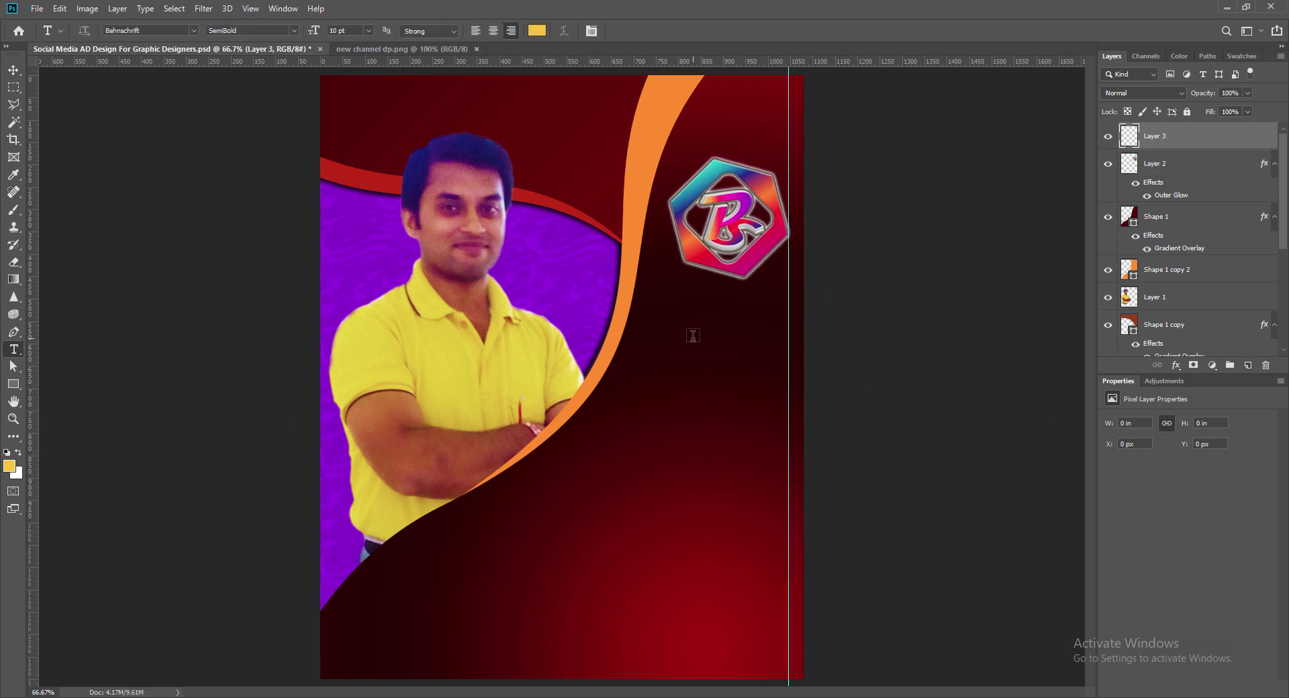
# Step: Add right-aligned 'PIYASTICK' text in Bold SemiCondensed at 12 pt
pyautogui.click(691, 336)
pyautogui.click(510, 30)
pyautogui.write('PIYASTICK')
pyautogui.hotkey('ctrl', 'a')
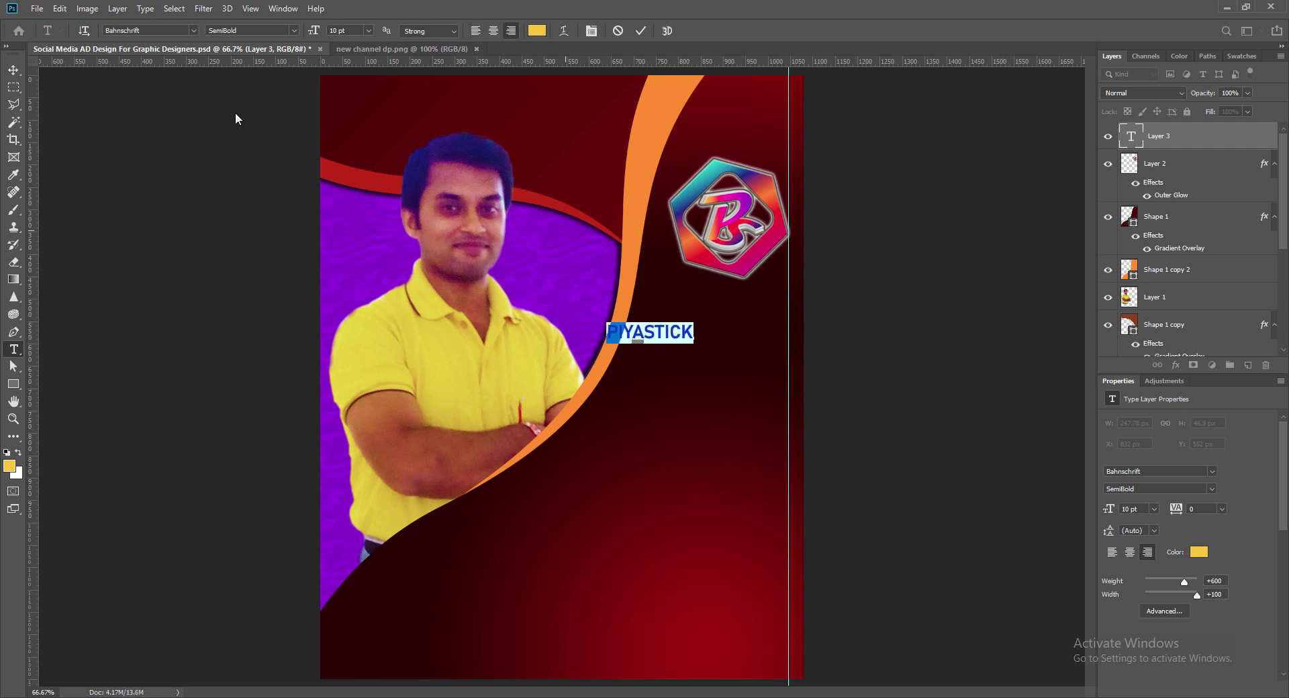
pyautogui.click(294, 30)
pyautogui.click(299, 38)
pyautogui.click(369, 31)
pyautogui.click(342, 116)
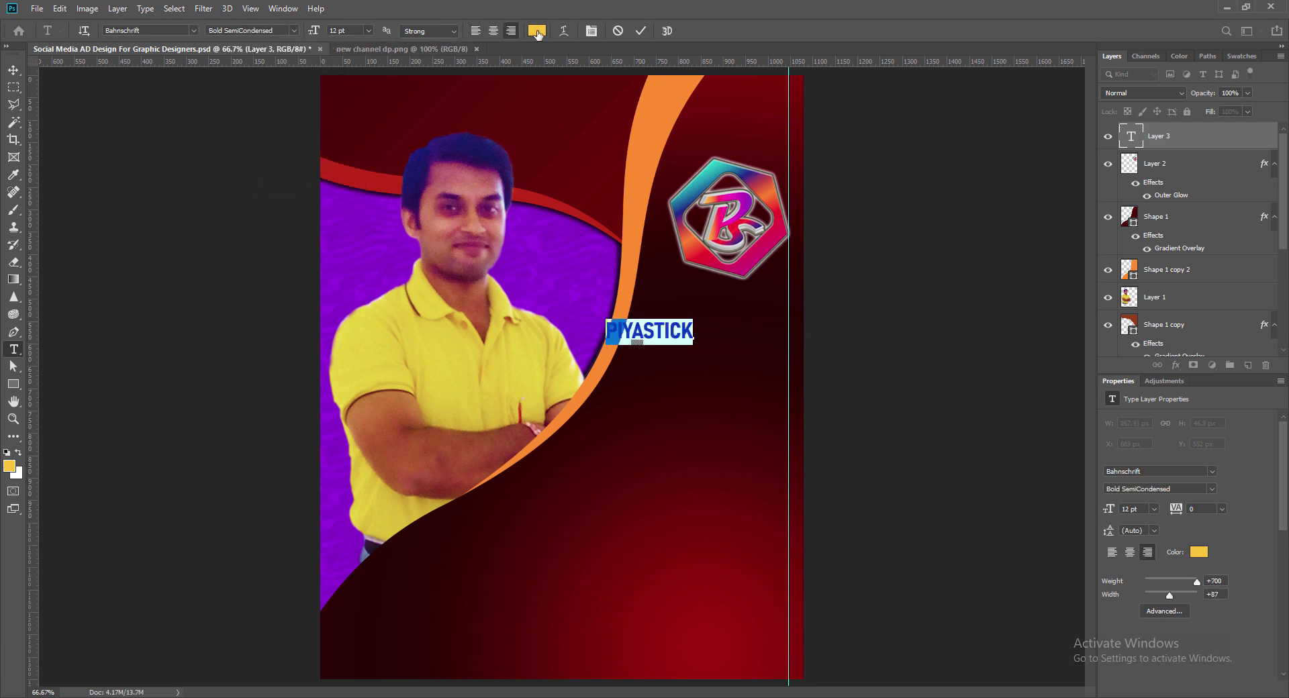
# Step: Keep PIYASTICK yellow and move it right against the guide
pyautogui.click(537, 31)
pyautogui.press('Return')
pyautogui.click(641, 31)
pyautogui.click(14, 71)
pyautogui.moveTo(650, 334); pyautogui.dragTo(746, 335)
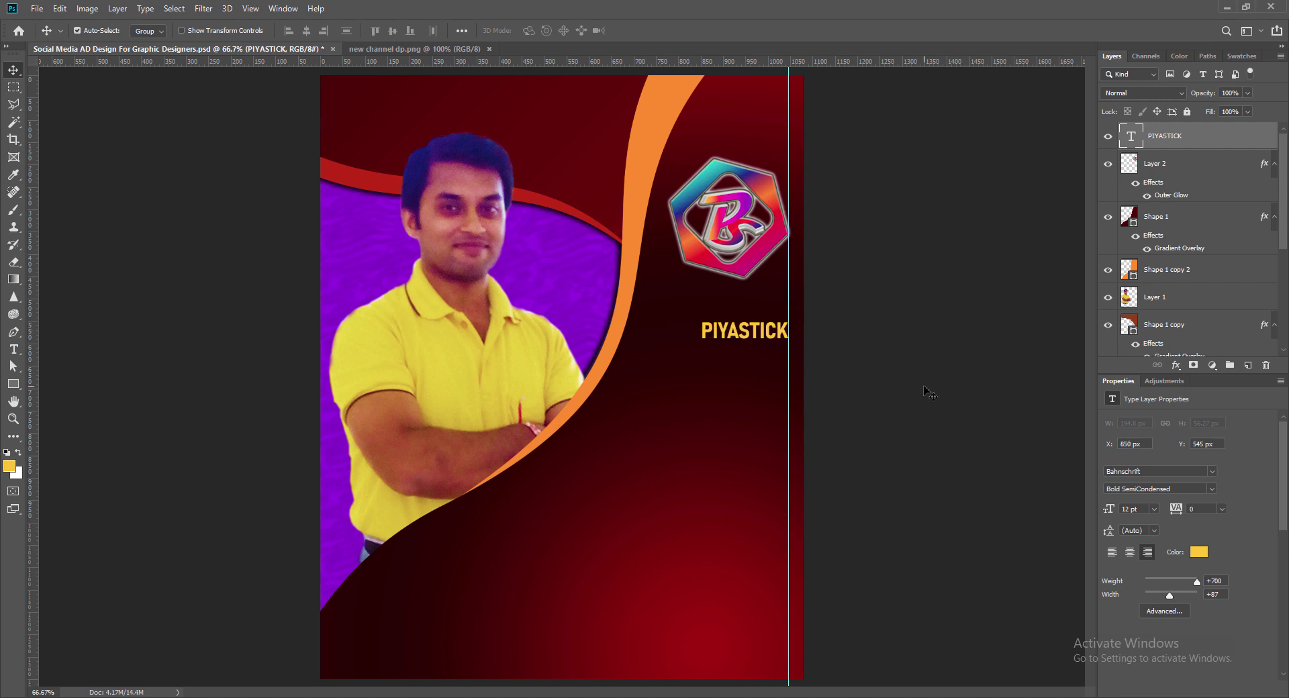
# Step: Enlarge PIYASTICK to 14 pt
pyautogui.doubleClick(780, 336)
pyautogui.hotkey('ctrl', 'a')
pyautogui.click(369, 31)
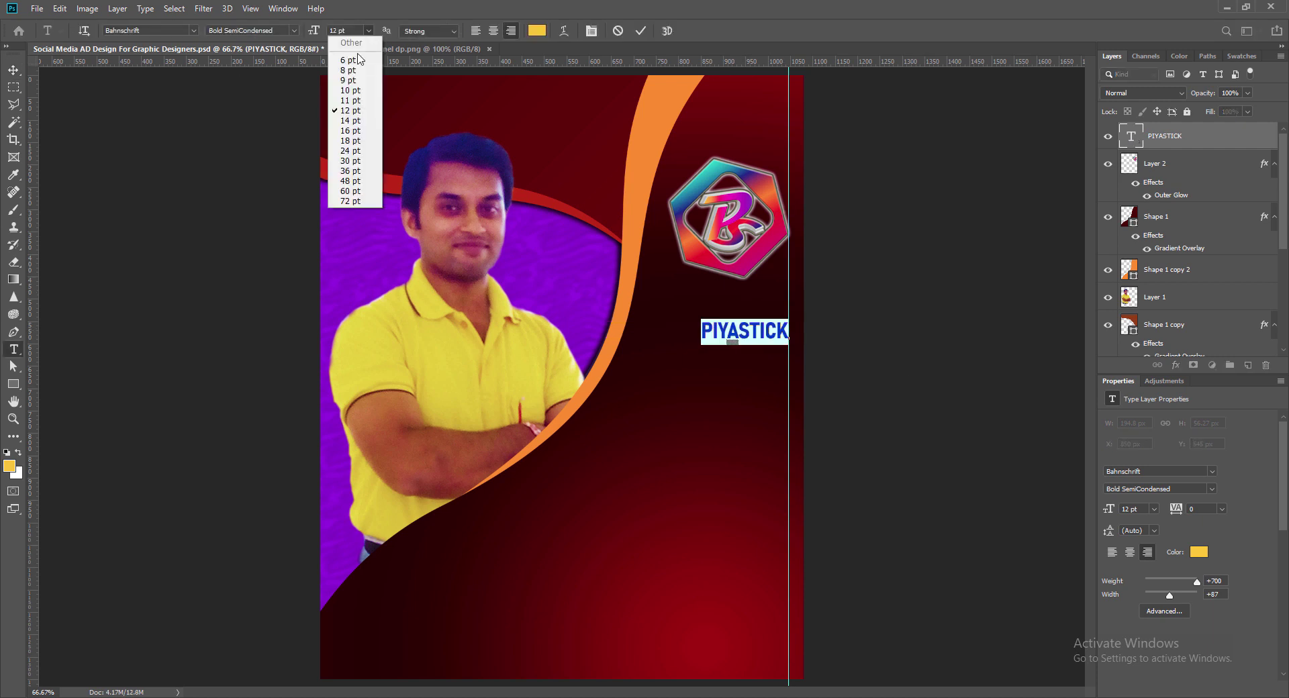
pyautogui.click(349, 121)
pyautogui.click(641, 31)
# Step: Duplicate the heading below, retype it as 'MULTI CREATIVE', and make MULTI white
pyautogui.moveTo(760, 329); pyautogui.dragTo(753, 370)
pyautogui.doubleClick(762, 368)
pyautogui.write('MULTI CREATIVE')
pyautogui.click(537, 31)
pyautogui.click(674, 190)
pyautogui.moveTo(632, 370); pyautogui.dragTo(790, 371)
pyautogui.click(978, 184)
# Step: Colour the word CREATIVE red, sampled from the logo
pyautogui.click(538, 31)
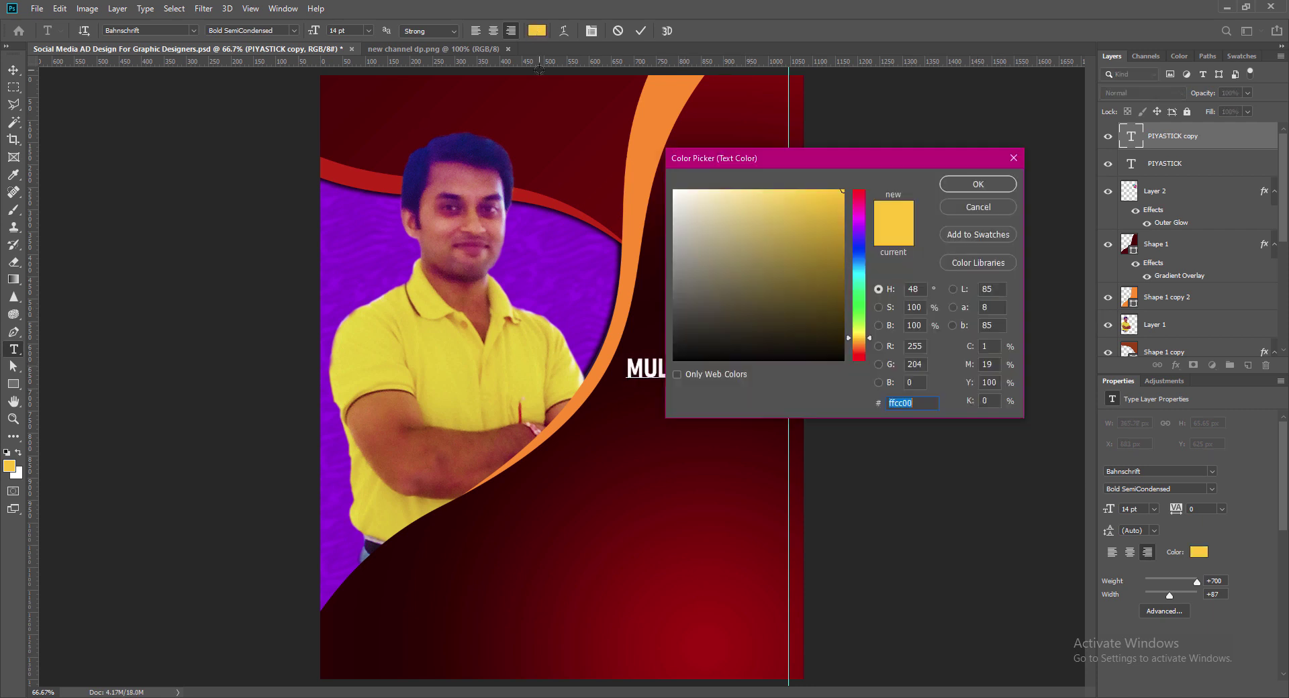
pyautogui.moveTo(739, 158); pyautogui.dragTo(908, 184)
pyautogui.click(687, 241)
pyautogui.click(687, 251)
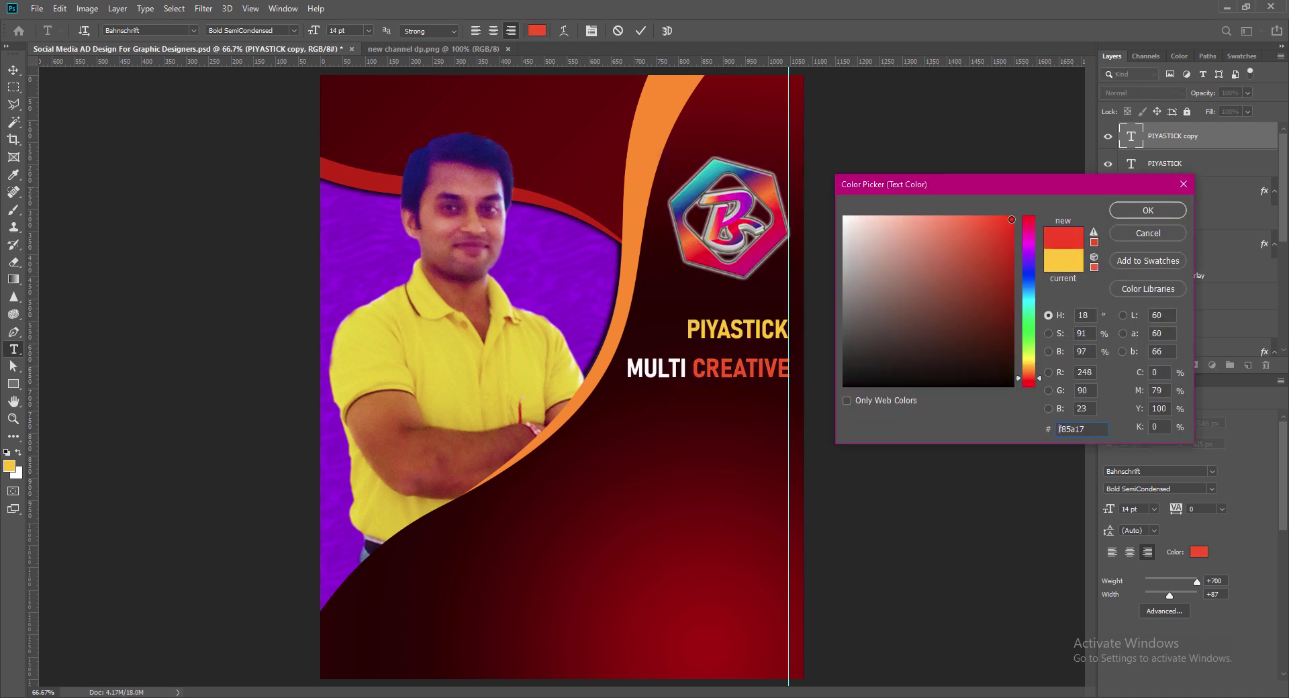
pyautogui.click(1148, 210)
# Step: Make the whole MULTI CREATIVE line Bold
pyautogui.moveTo(627, 370); pyautogui.dragTo(791, 370)
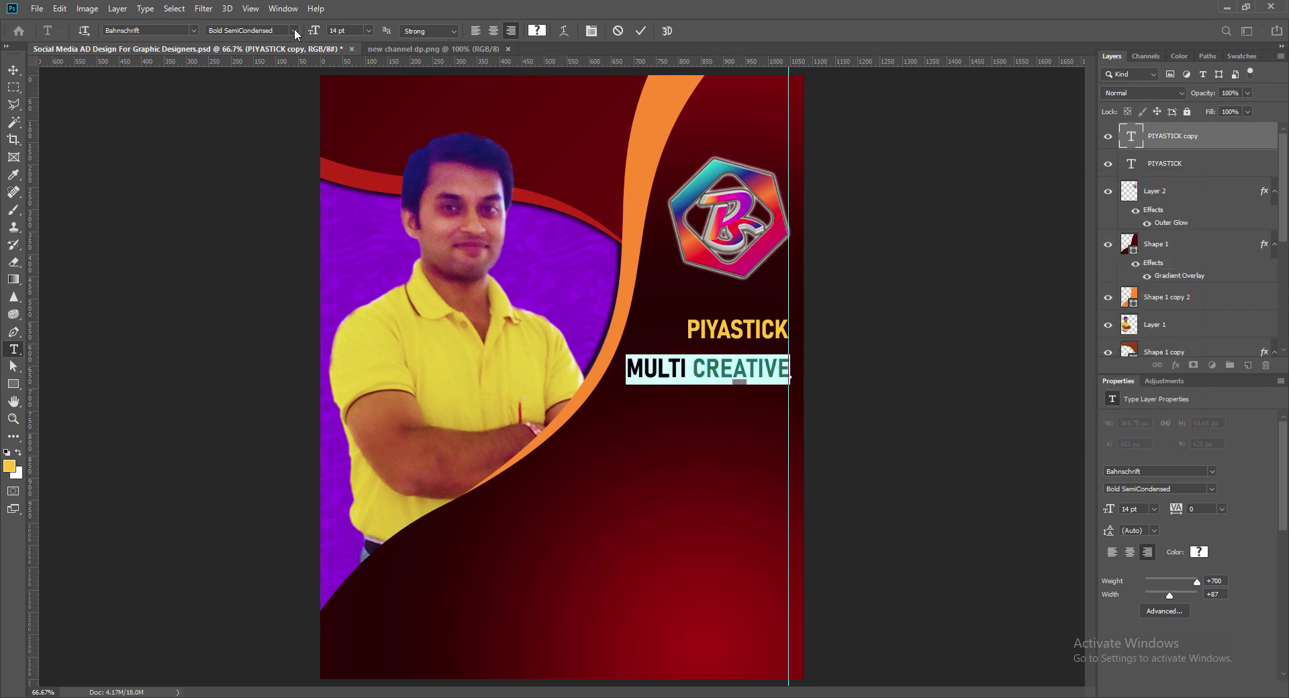
pyautogui.click(294, 30)
pyautogui.click(250, 194)
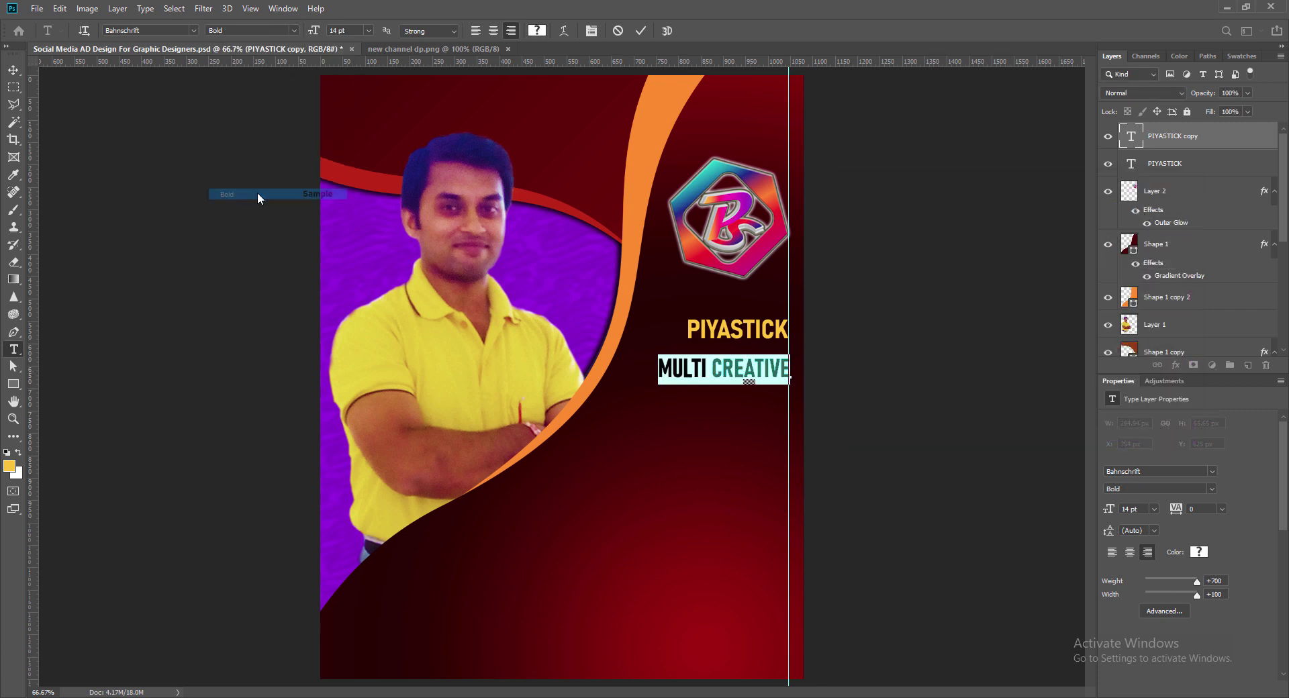
pyautogui.click(641, 31)
pyautogui.press('v')
# Step: Change PIYASTICK's style to SemiBold SemiCondensed
pyautogui.doubleClick(738, 330)
pyautogui.click(294, 30)
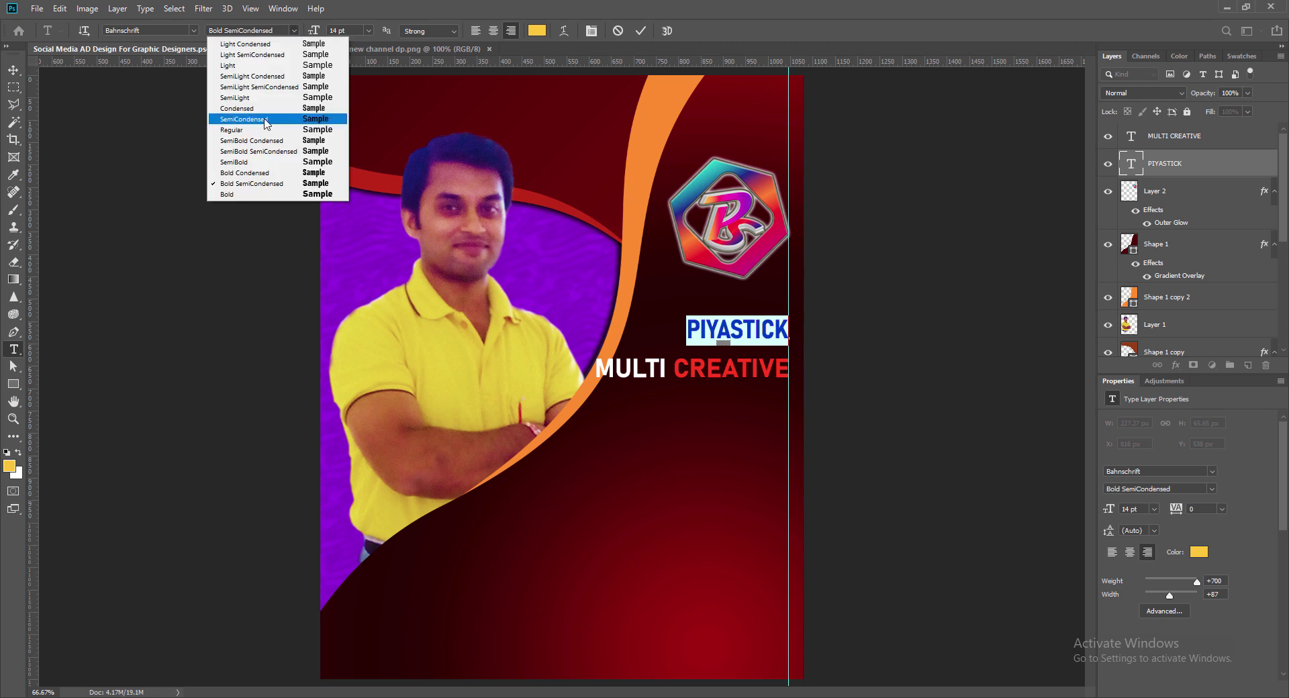
pyautogui.click(279, 154)
pyautogui.click(642, 31)
# Step: Move MULTI CREATIVE lower with PIYASTICK just above it, then save
pyautogui.doubleClick(730, 372)
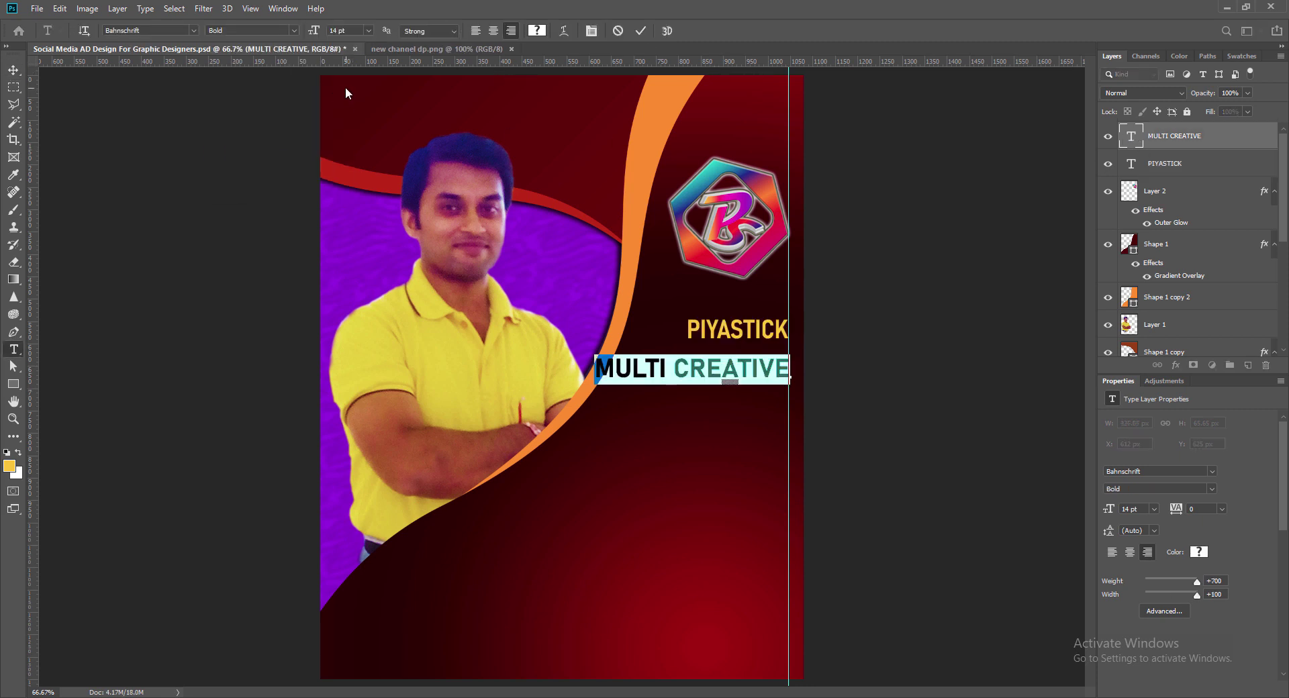
pyautogui.click(348, 92)
pyautogui.moveTo(734, 374); pyautogui.dragTo(734, 415)
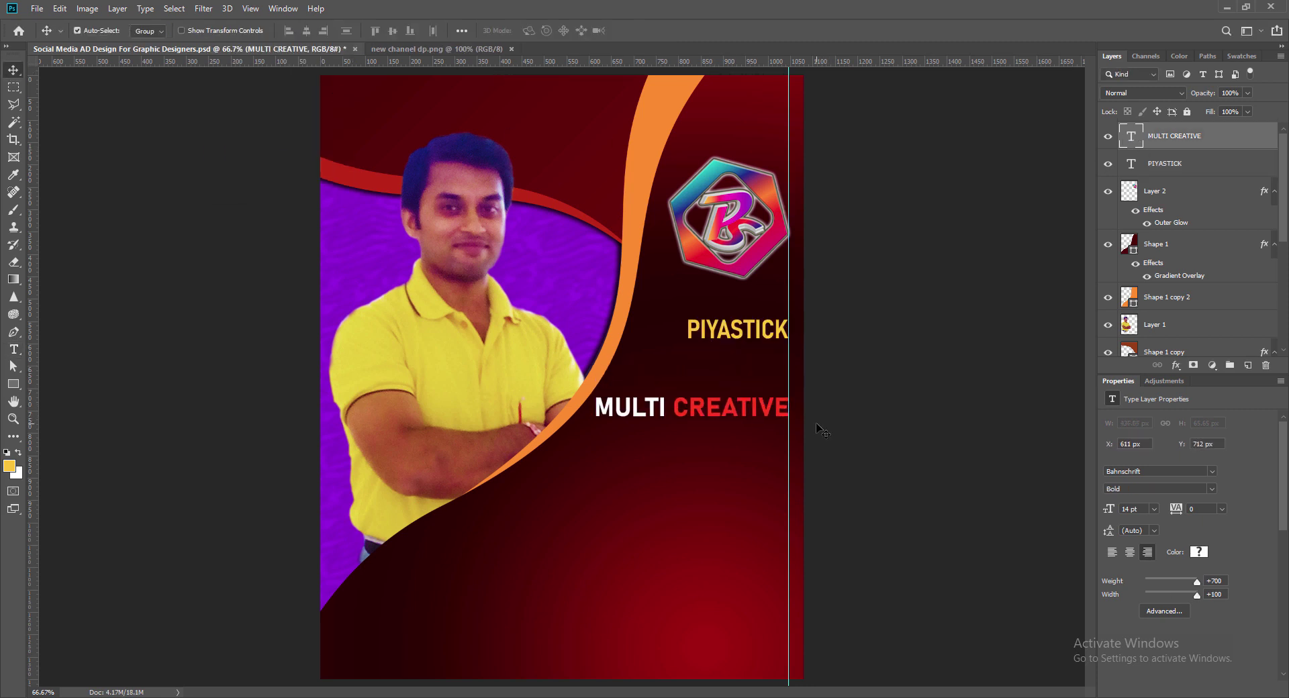
pyautogui.moveTo(738, 331); pyautogui.dragTo(740, 379)
pyautogui.hotkey('ctrl', 's')
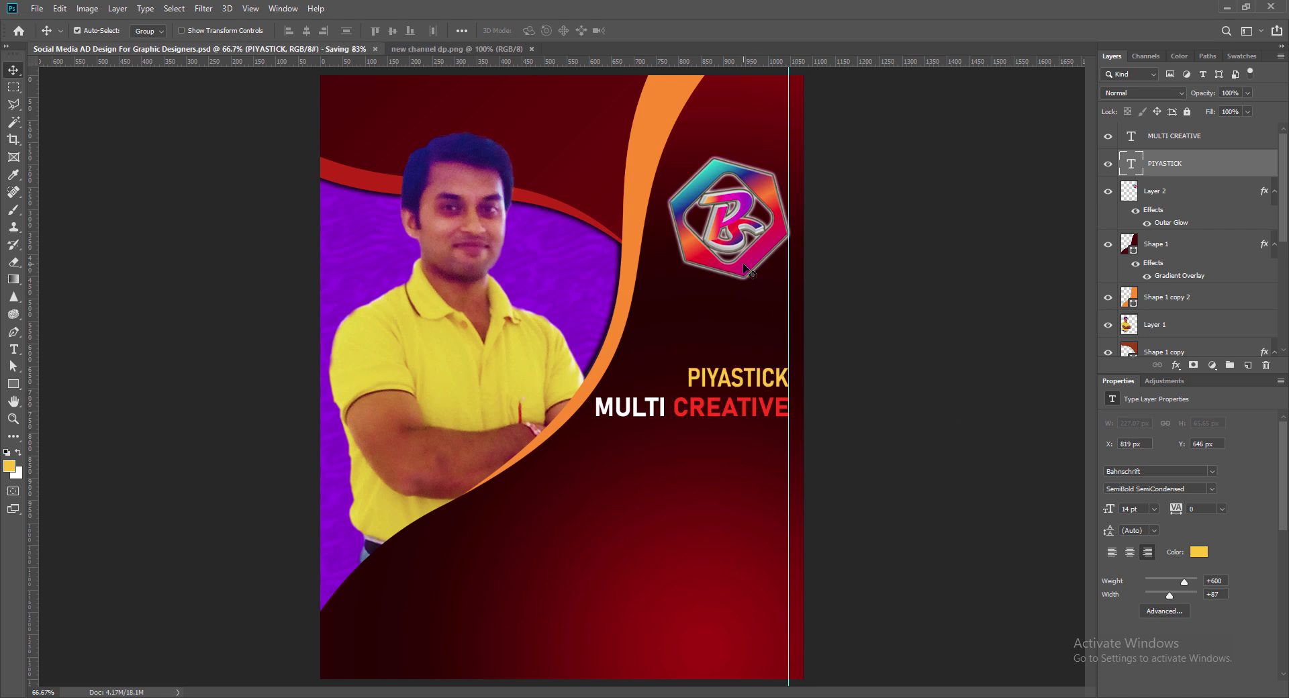
# Step: Enlarge the hexagon logo slightly and reposition it against the guide
pyautogui.moveTo(735, 225); pyautogui.dragTo(723, 253)
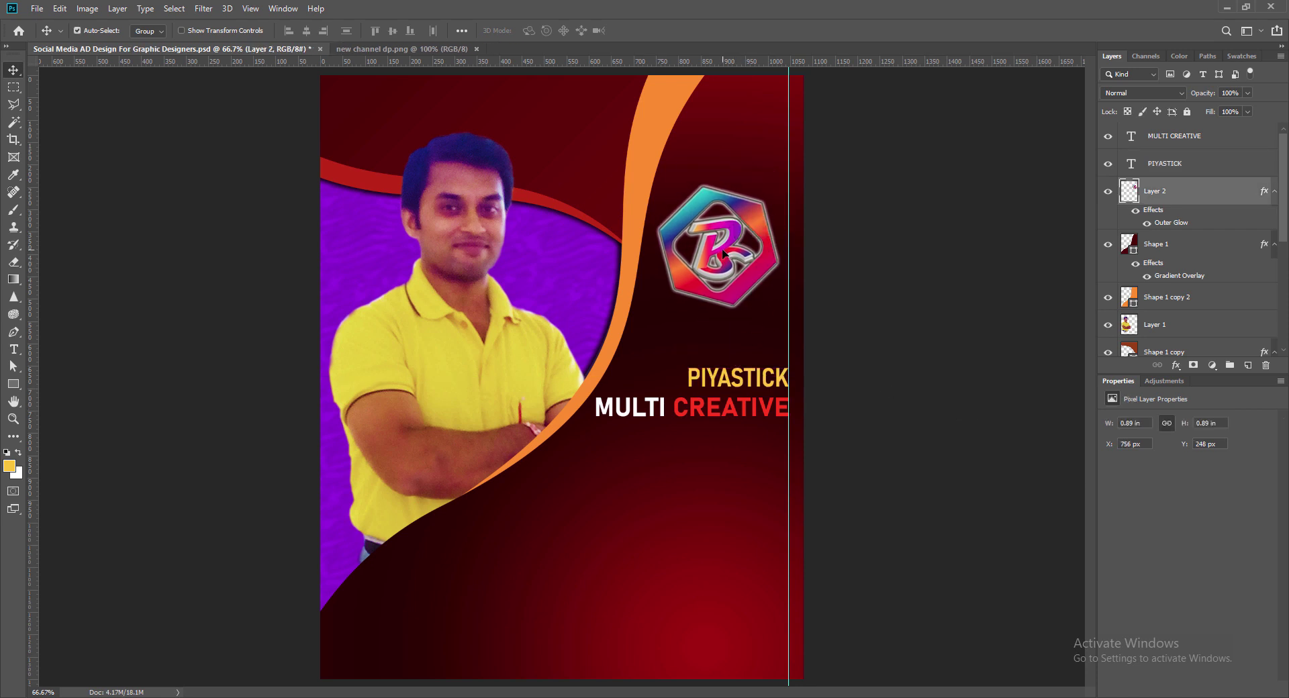
pyautogui.press('Left')
pyautogui.press('Left')
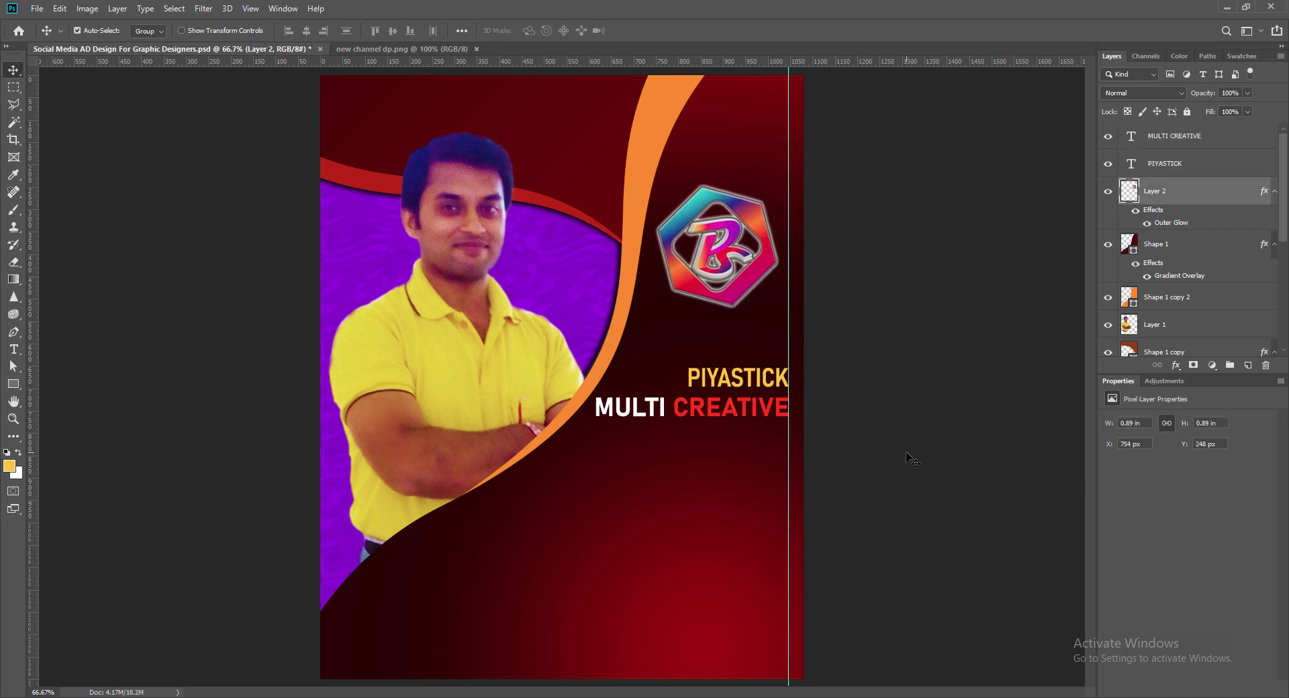
pyautogui.hotkey('ctrl', 't')
pyautogui.moveTo(657, 186); pyautogui.dragTo(648, 177)
pyautogui.press('Return')
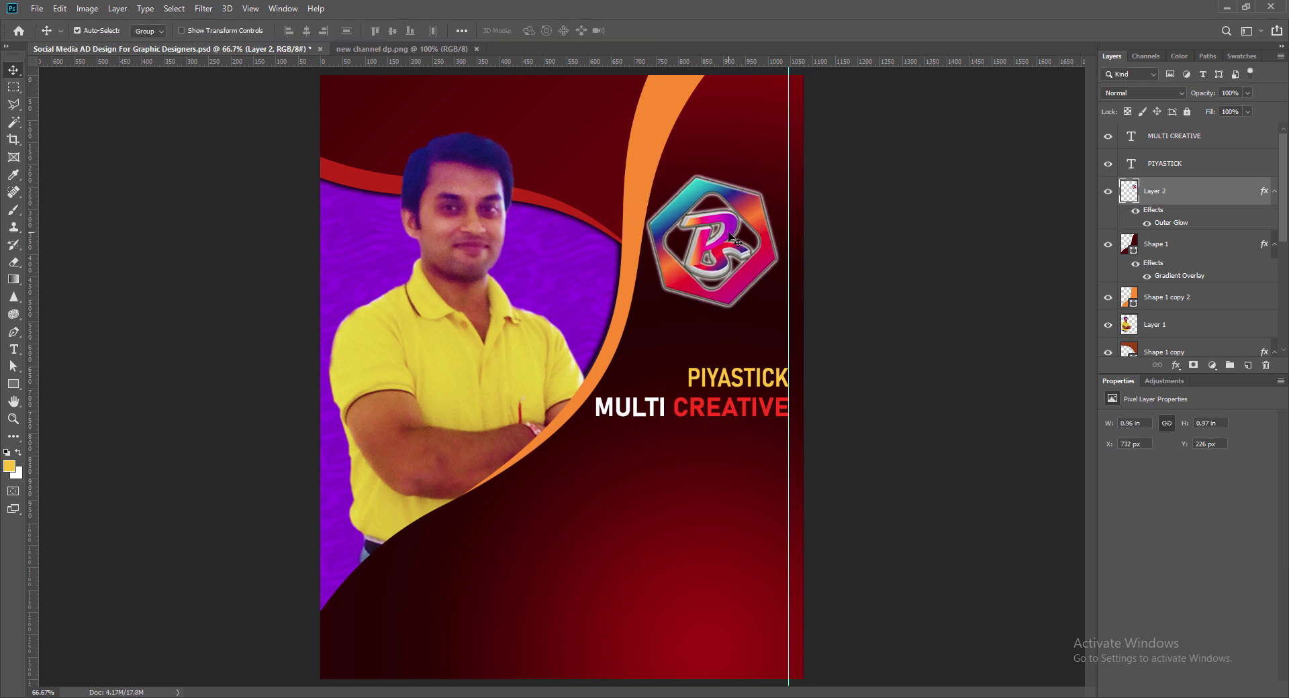
pyautogui.hotkey('shift', 'Left')
pyautogui.hotkey('shift', 'Left')
pyautogui.moveTo(716, 263); pyautogui.dragTo(732, 253)
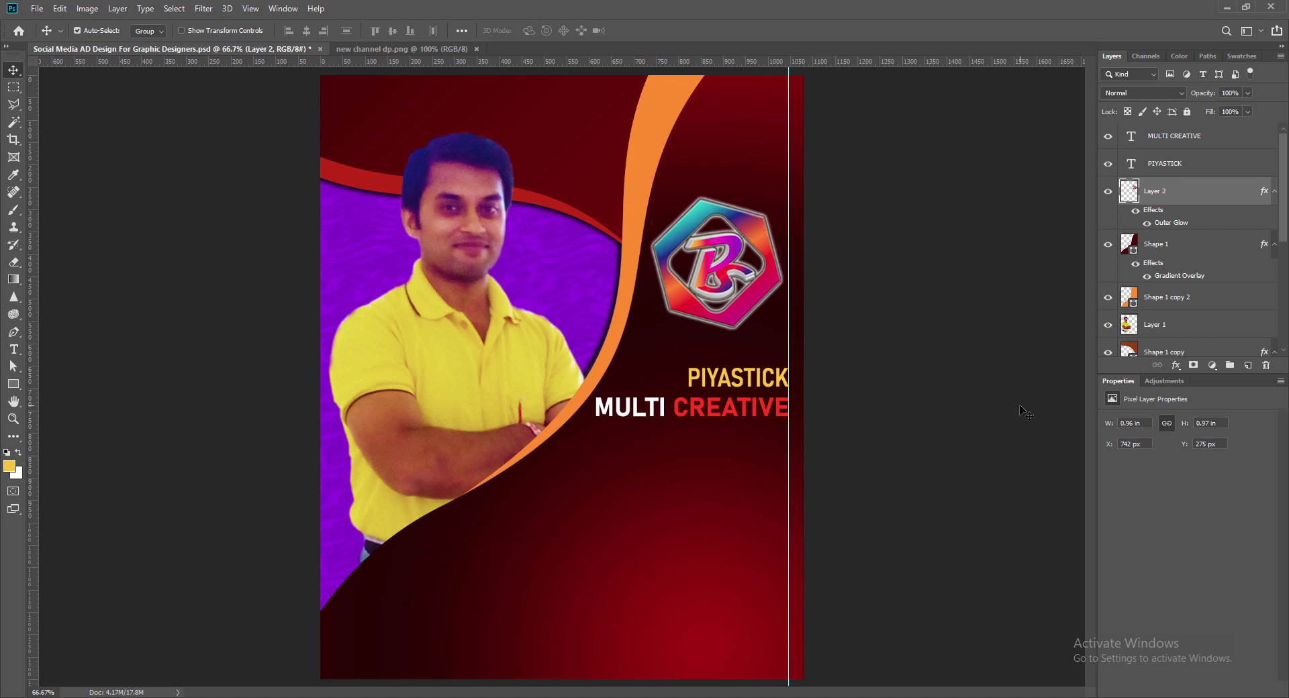
# Step: Widen the range of the logo's Outer Glow
pyautogui.doubleClick(1133, 191)
pyautogui.moveTo(841, 319); pyautogui.dragTo(790, 374)
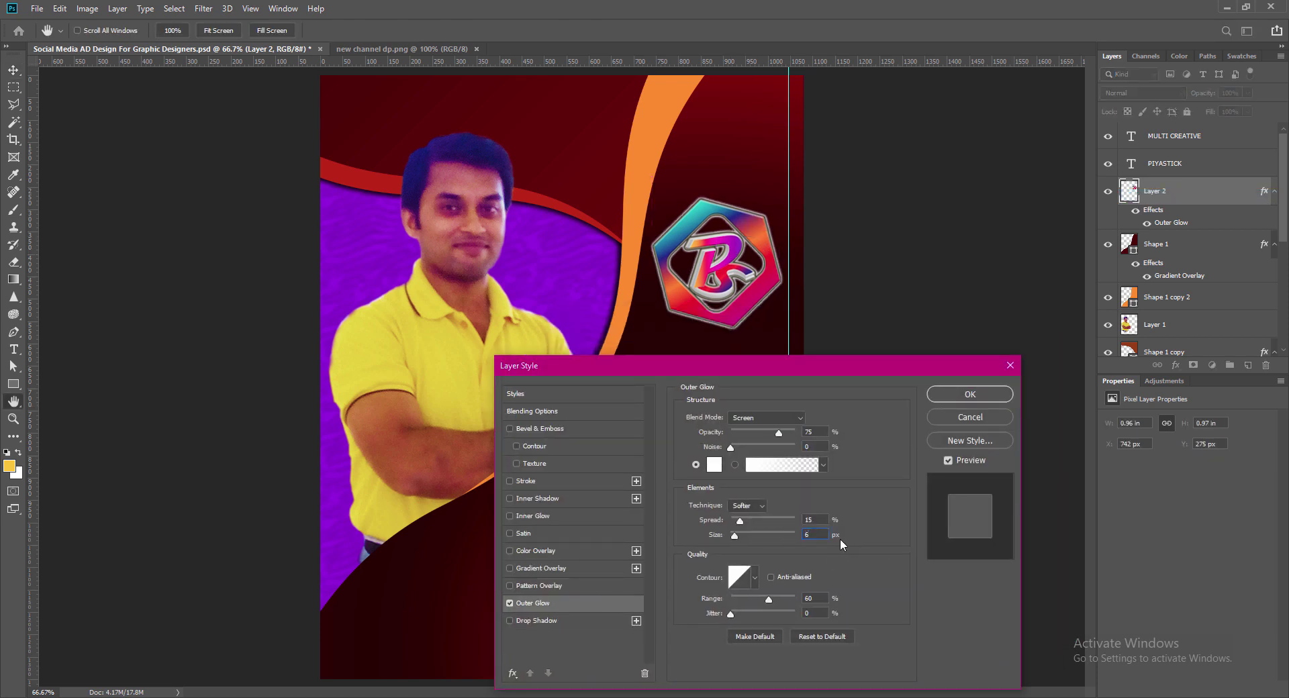
pyautogui.moveTo(768, 604); pyautogui.dragTo(778, 604)
pyautogui.click(968, 394)
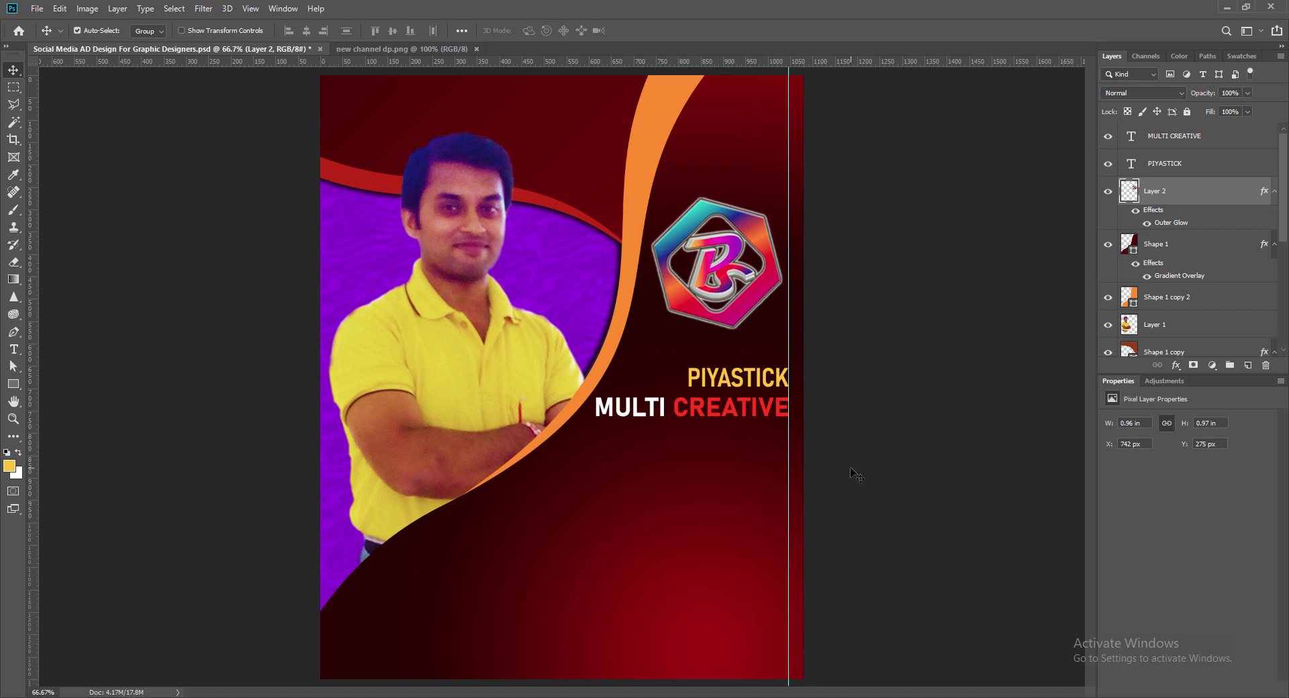
# Step: Duplicate PIYASTICK below MULTI CREATIVE as 'G A L A X Y' in saturated red
pyautogui.moveTo(740, 382); pyautogui.dragTo(740, 441)
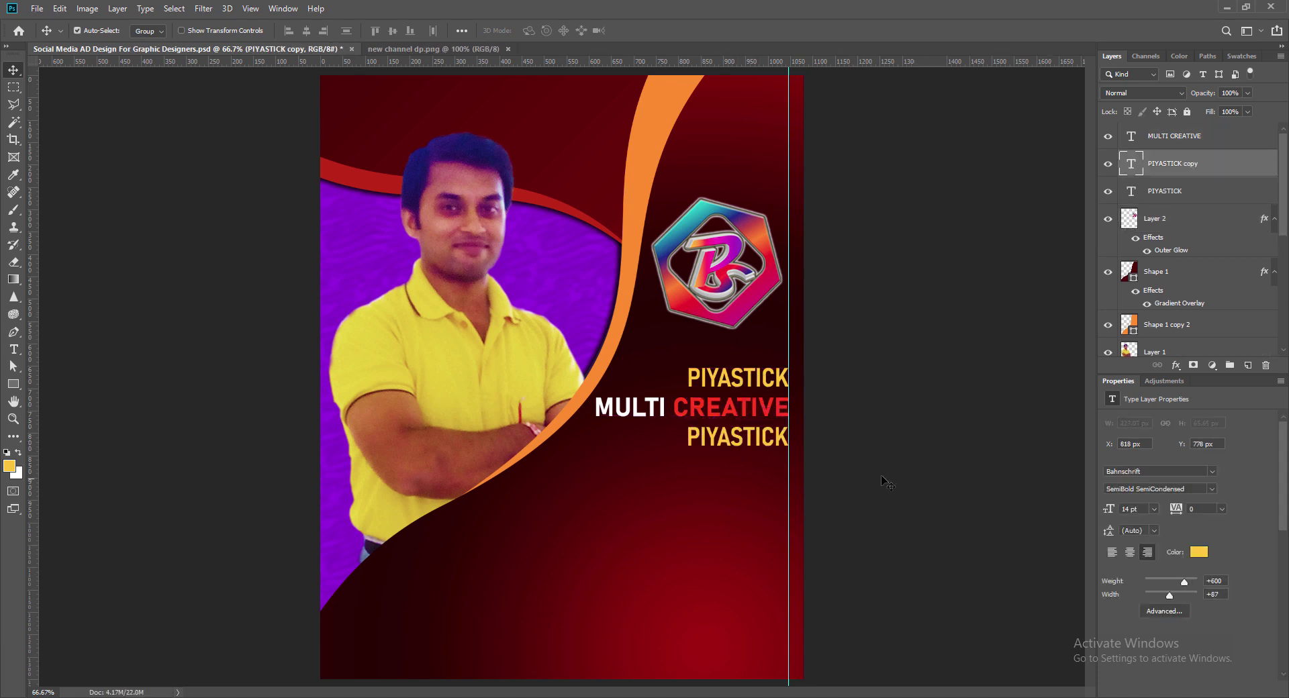
pyautogui.press('Return')
pyautogui.write('G A L A X Y')
pyautogui.hotkey('ctrl', 'a')
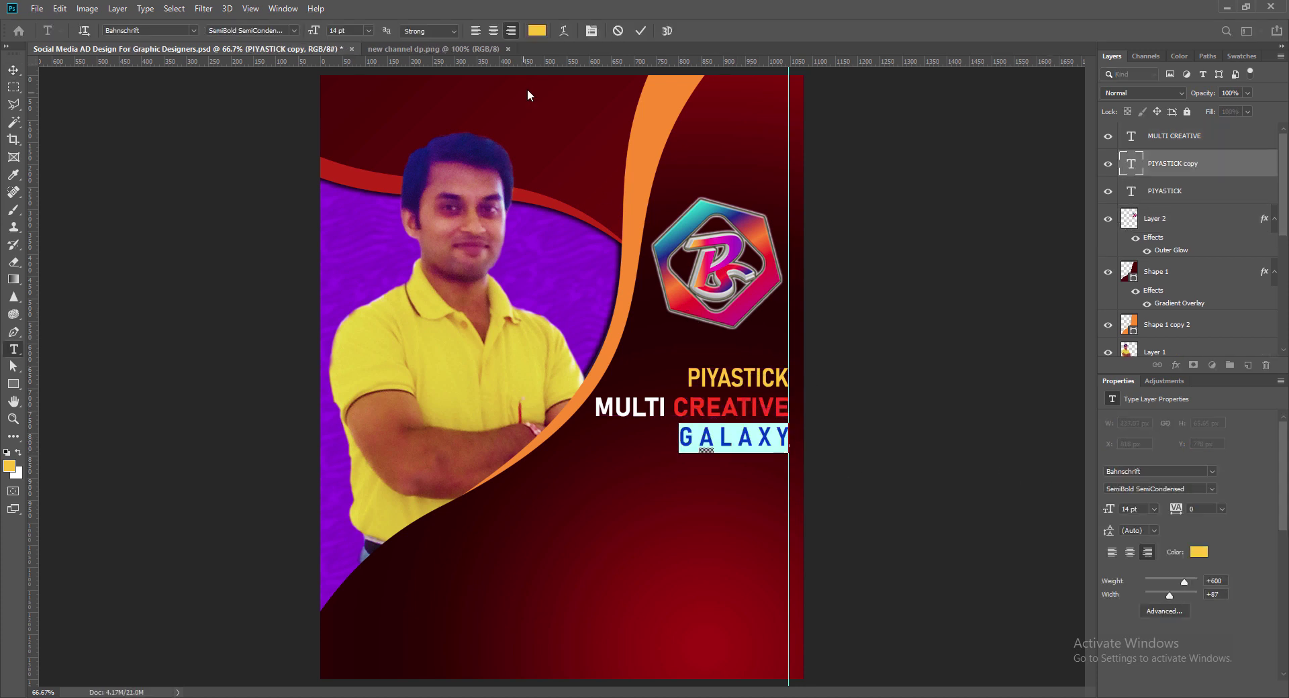
pyautogui.click(537, 30)
pyautogui.click(708, 256)
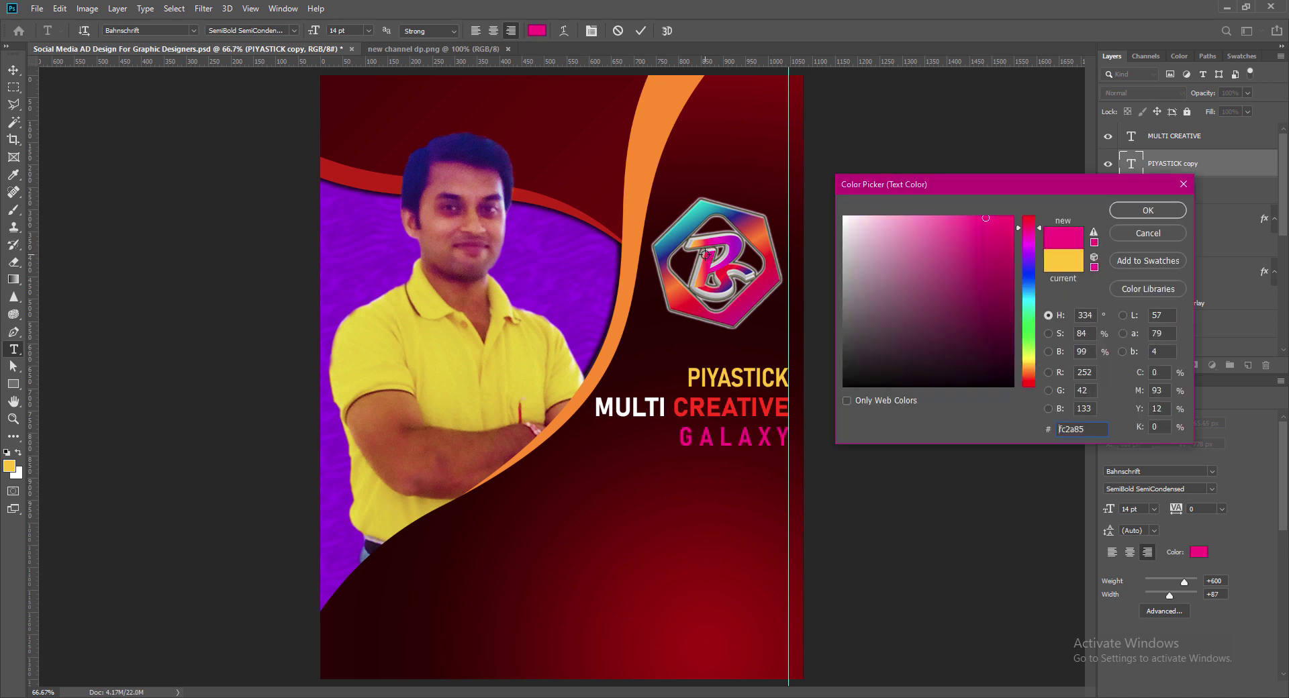
pyautogui.click(702, 241)
pyautogui.click(703, 241)
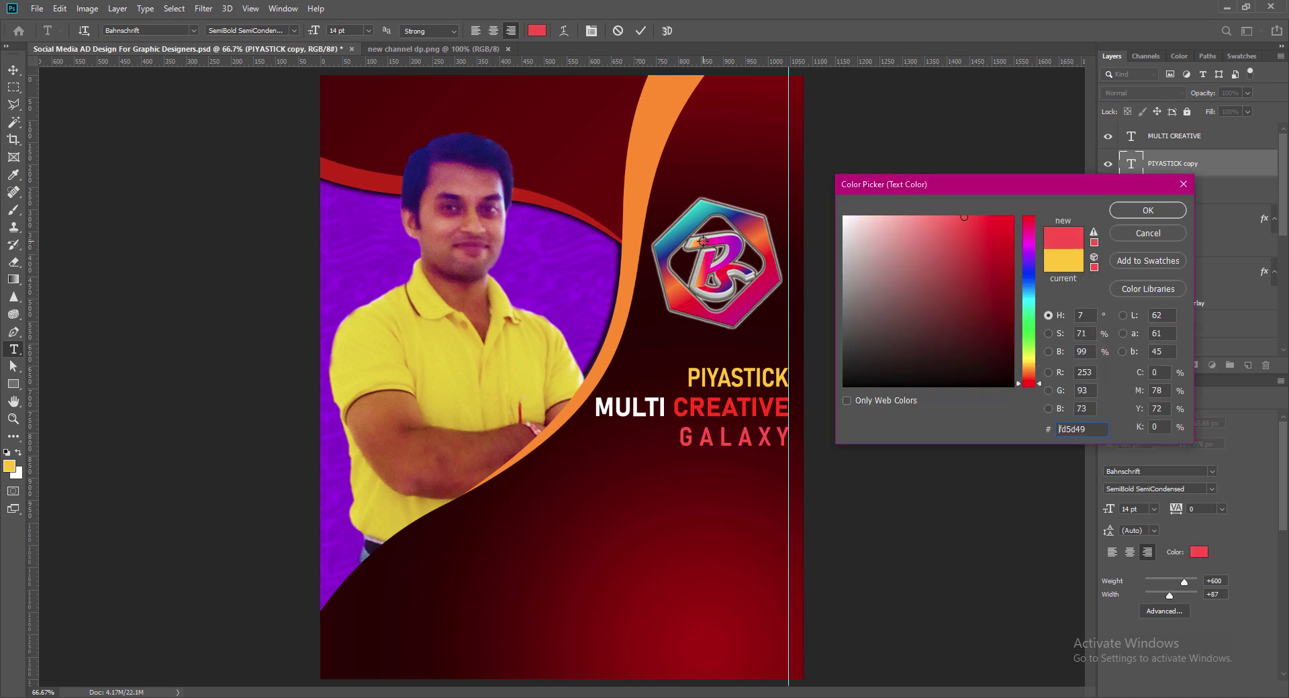
pyautogui.moveTo(982, 217); pyautogui.dragTo(1016, 215)
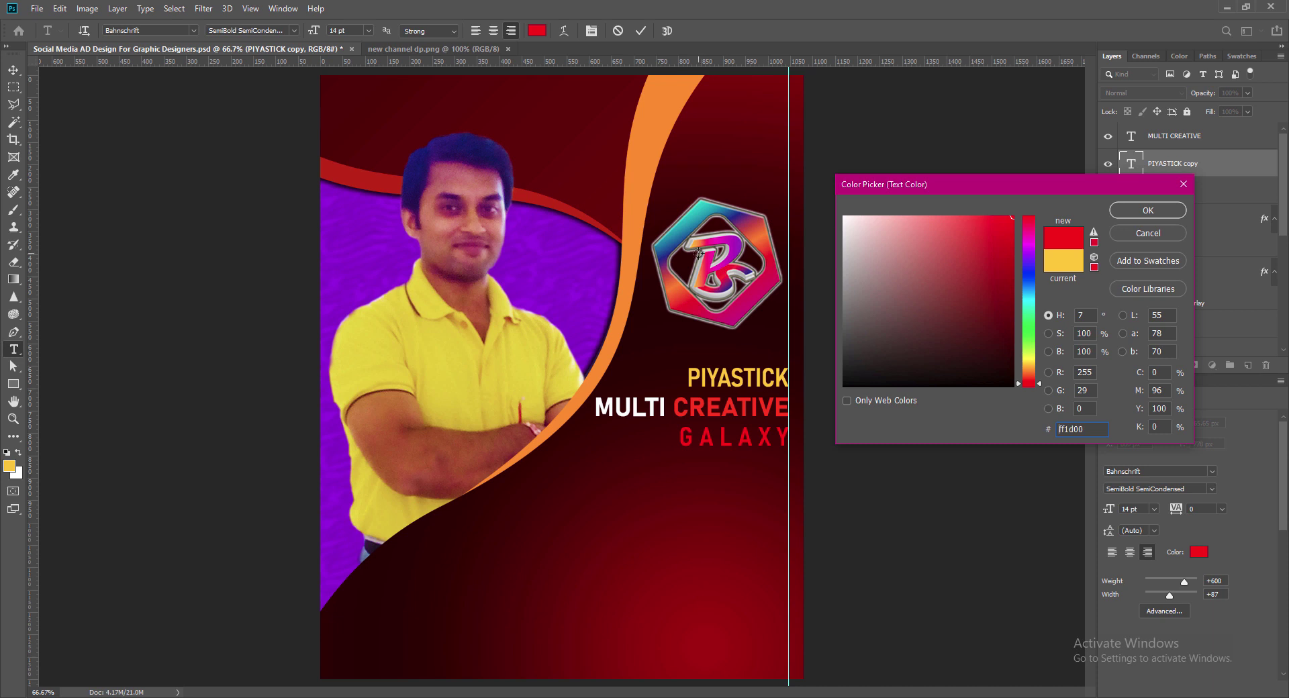
pyautogui.click(1148, 210)
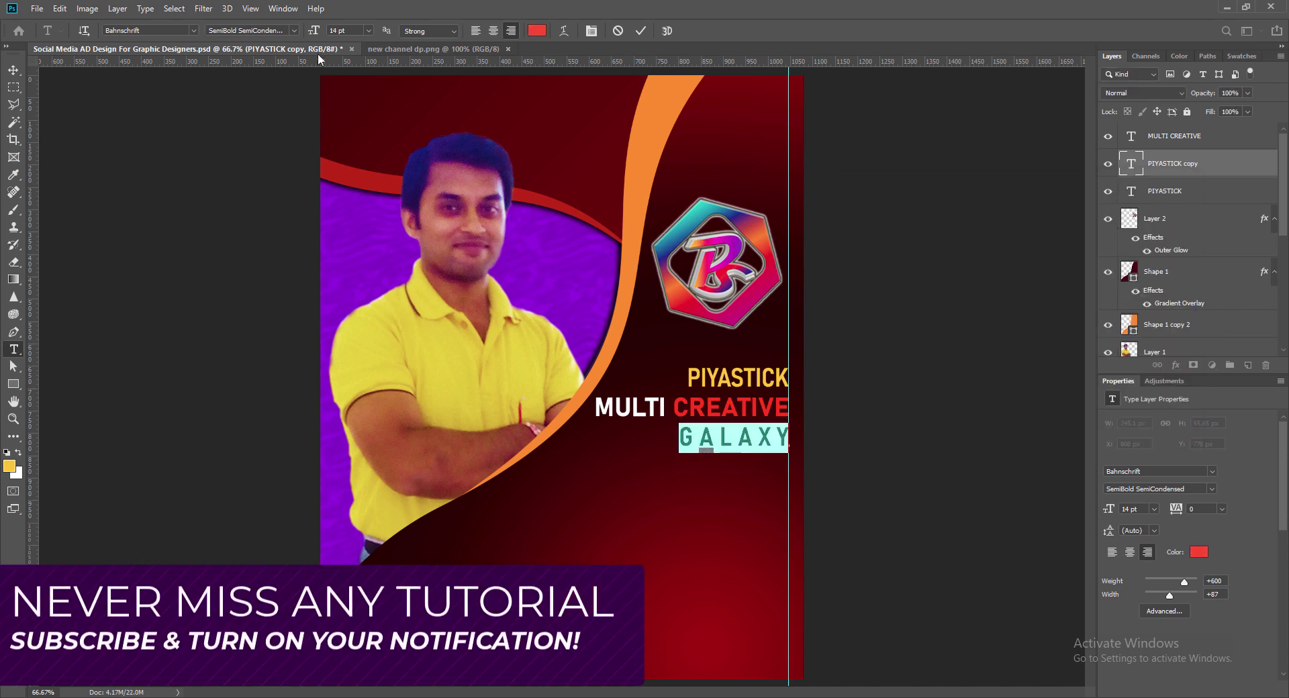
# Step: Try font styles for GALAXY, settling on Regular at 12 pt
pyautogui.click(293, 30)
pyautogui.click(268, 112)
pyautogui.click(294, 30)
pyautogui.click(256, 128)
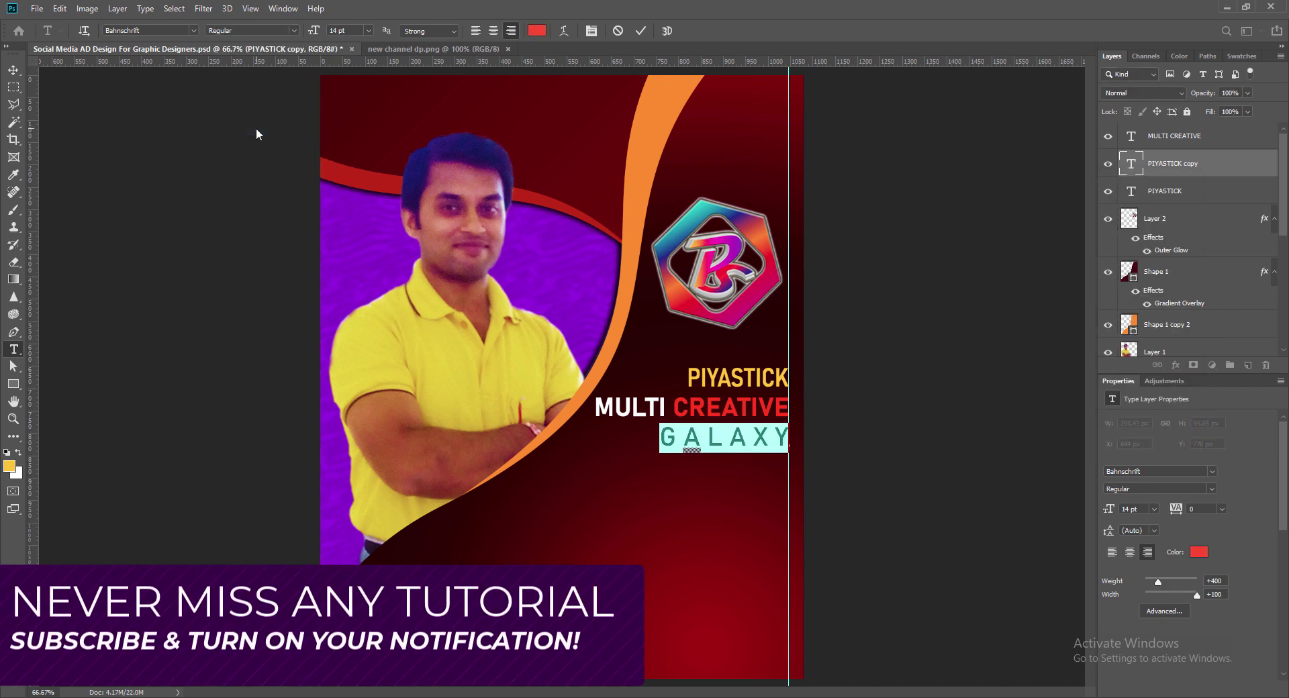
pyautogui.click(369, 30)
pyautogui.click(349, 99)
pyautogui.click(13, 69)
# Step: Switch GALAXY to the SemiCondensed style
pyautogui.doubleClick(1131, 164)
pyautogui.click(294, 30)
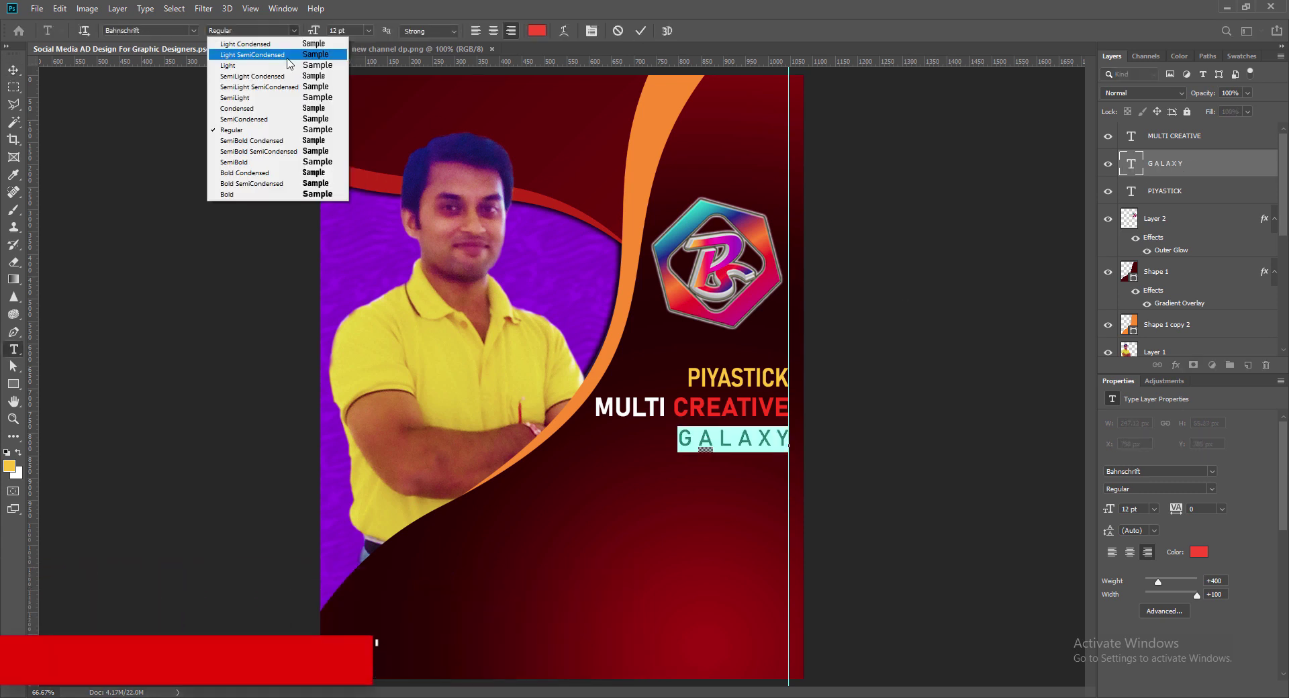
pyautogui.click(277, 110)
pyautogui.click(294, 31)
pyautogui.click(246, 119)
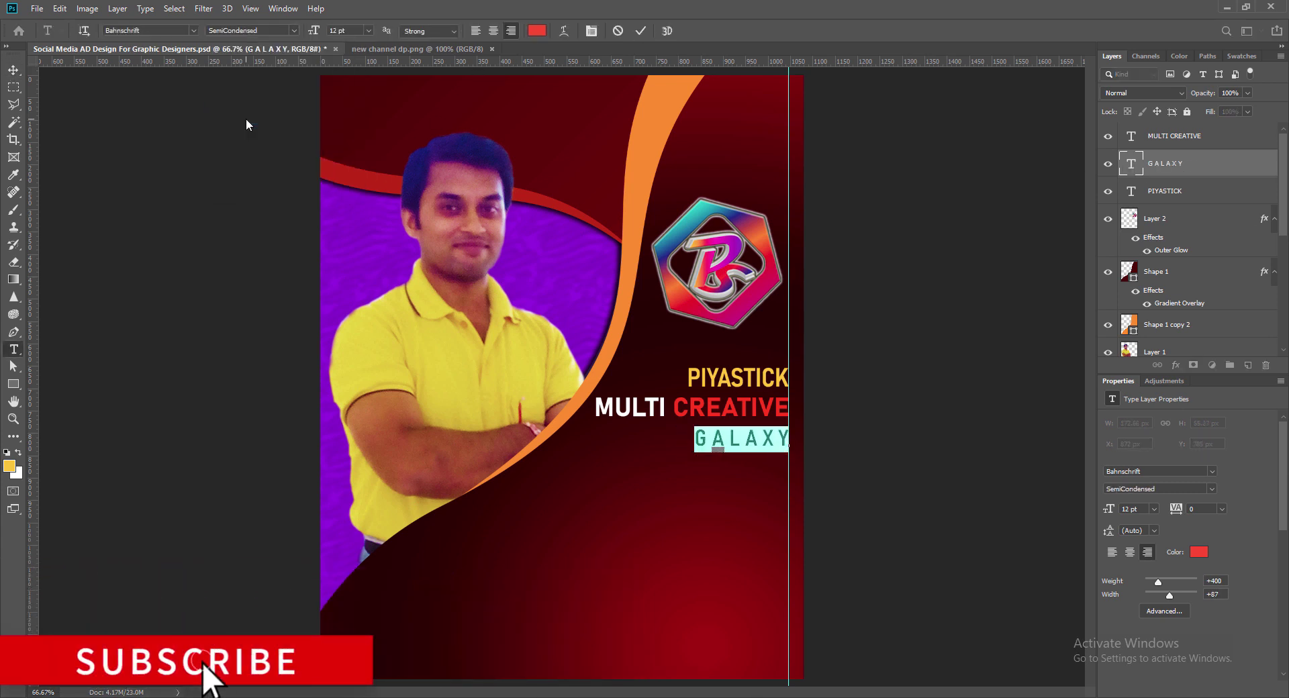
pyautogui.click(640, 31)
# Step: Remove the spaces between the GALAXY letters
pyautogui.doubleClick(780, 439)
pyautogui.click(781, 440)
pyautogui.press('BackSpace')
pyautogui.press('Left')
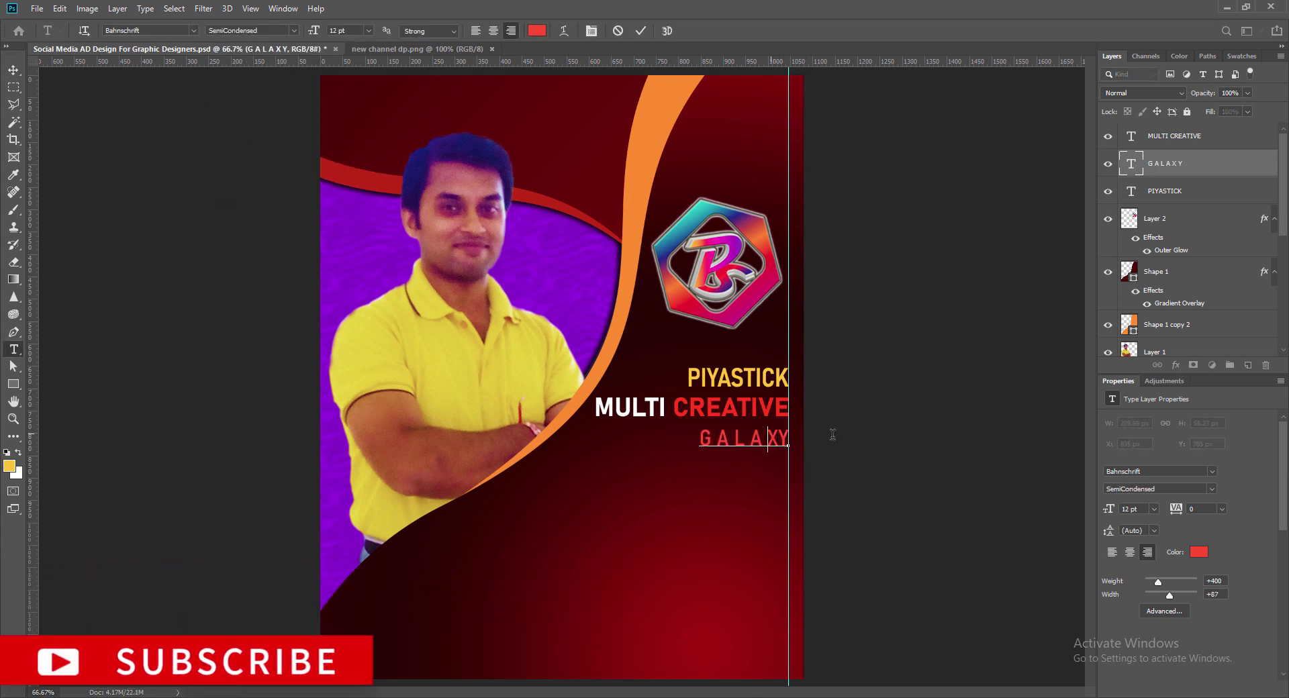
pyautogui.press('BackSpace')
pyautogui.press('Left')
pyautogui.press('BackSpace')
pyautogui.press('Left')
pyautogui.press('BackSpace')
pyautogui.press('Left')
pyautogui.press('BackSpace')
# Step: Set GALAXY to 14 pt and save
pyautogui.hotkey('ctrl', 'a')
pyautogui.click(369, 30)
pyautogui.click(350, 120)
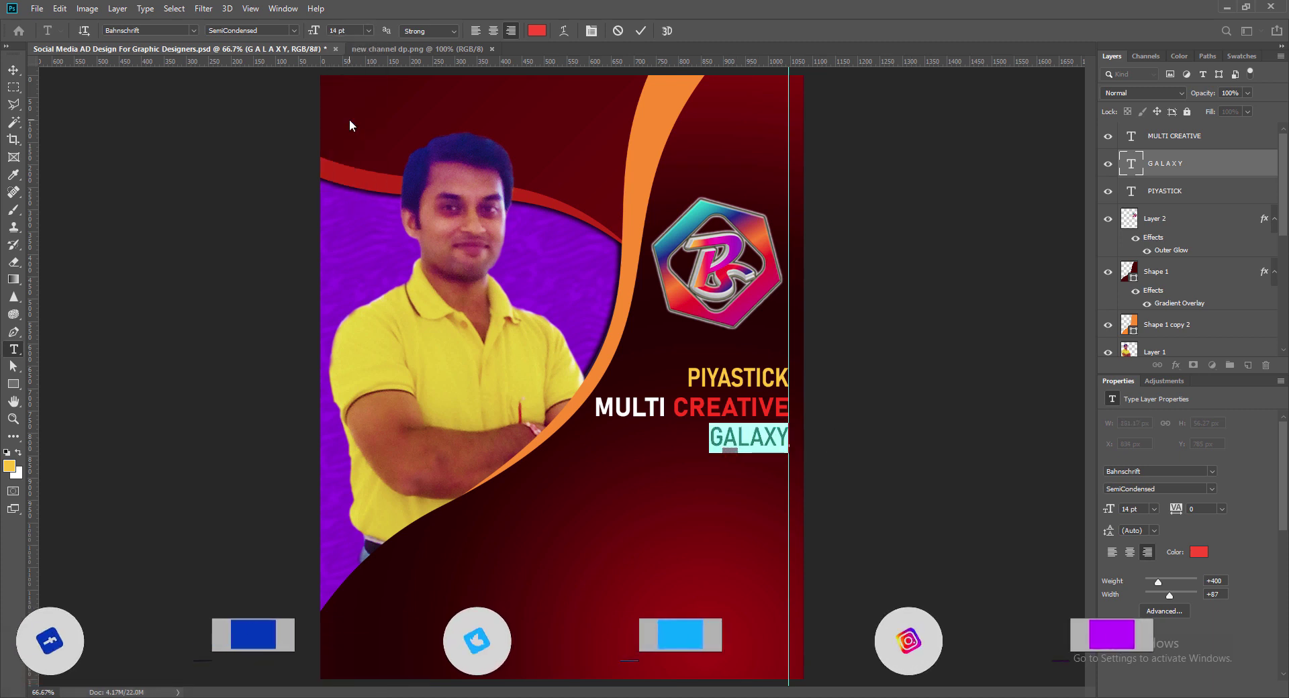
pyautogui.click(641, 30)
pyautogui.press('v')
pyautogui.hotkey('ctrl', 's')
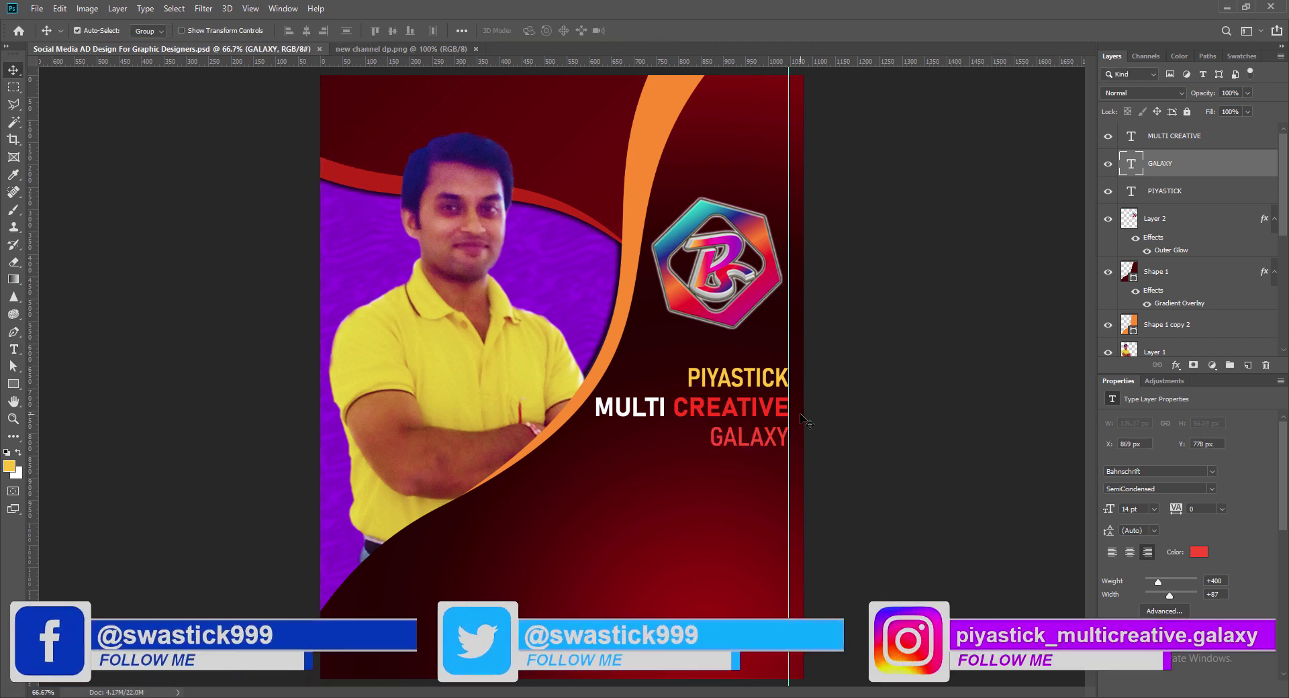
# Step: Deepen GALAXY's red to crimson, save, and duplicate GALAXY just below
pyautogui.doubleClick(1132, 163)
pyautogui.click(537, 32)
pyautogui.click(696, 302)
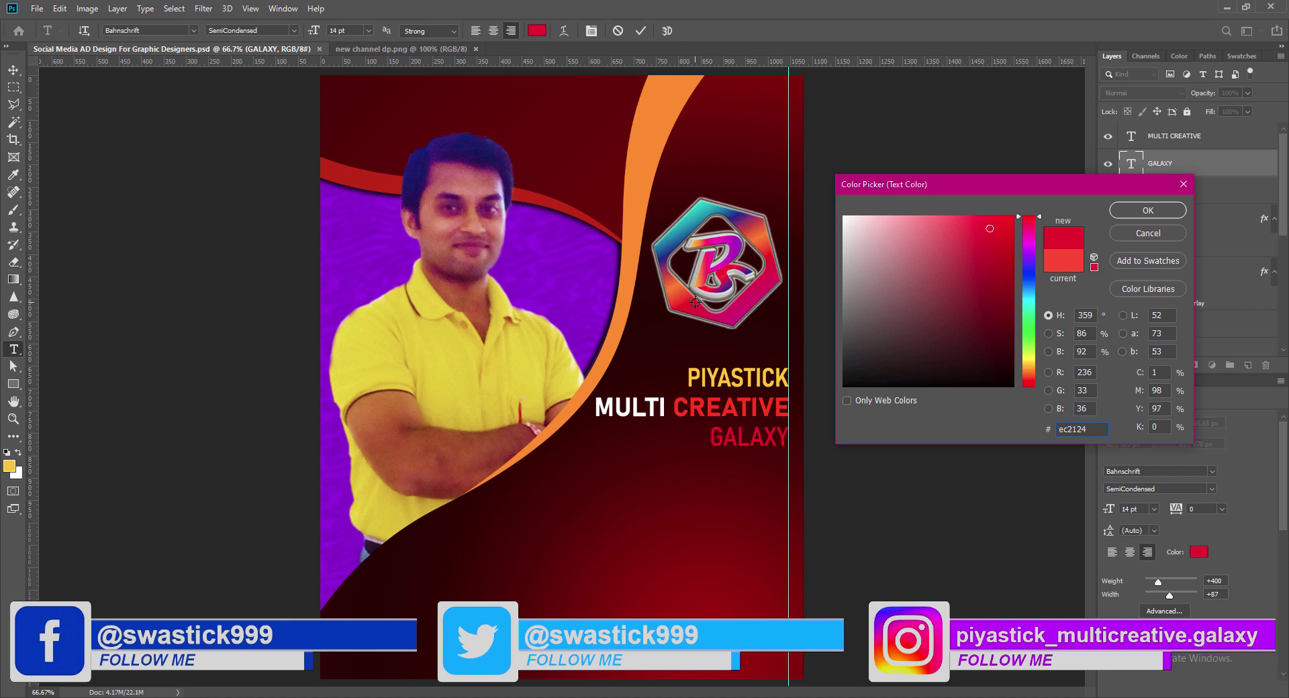
pyautogui.click(1029, 222)
pyautogui.moveTo(998, 232); pyautogui.dragTo(1014, 221)
pyautogui.press('Return')
pyautogui.click(642, 30)
pyautogui.press('v')
pyautogui.hotkey('ctrl', 's')
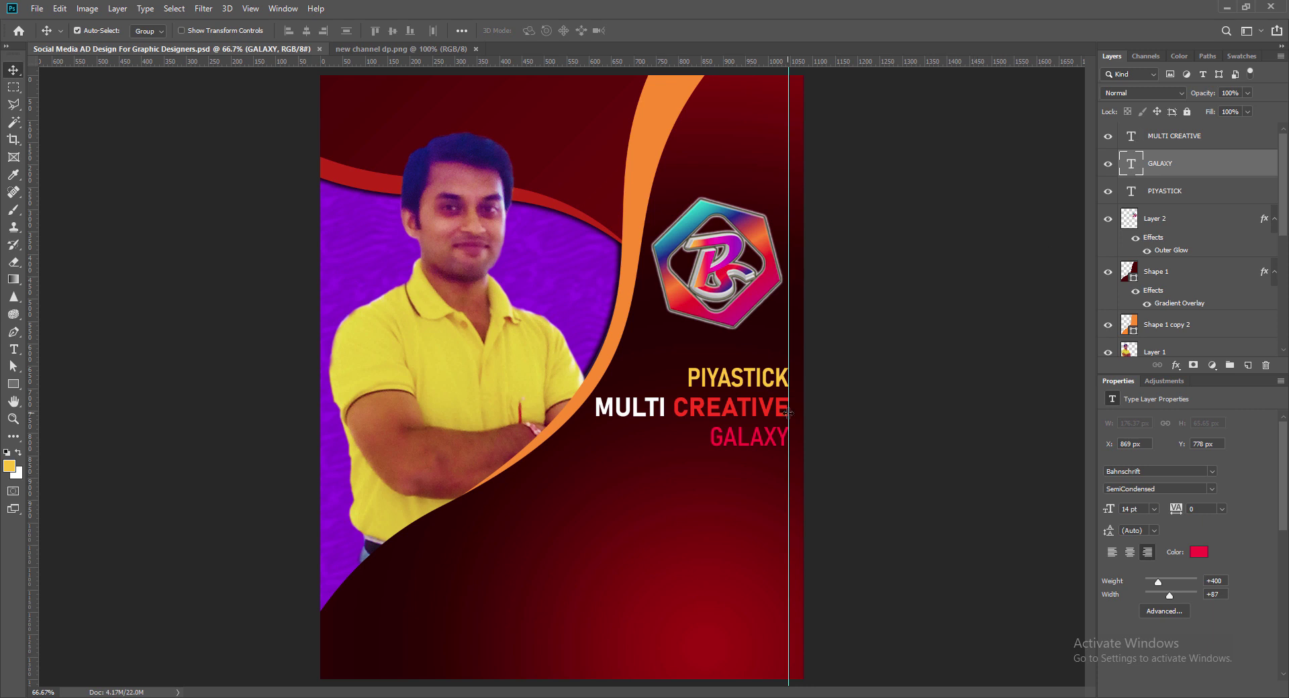
pyautogui.moveTo(761, 443); pyautogui.dragTo(760, 473)
pyautogui.doubleClick(1133, 163)
# Step: Make the GALAXY copy 9 pt Bodoni Bk BT reading 'Reflecting Creative Minds Into Reality'
pyautogui.click(369, 31)
pyautogui.click(355, 78)
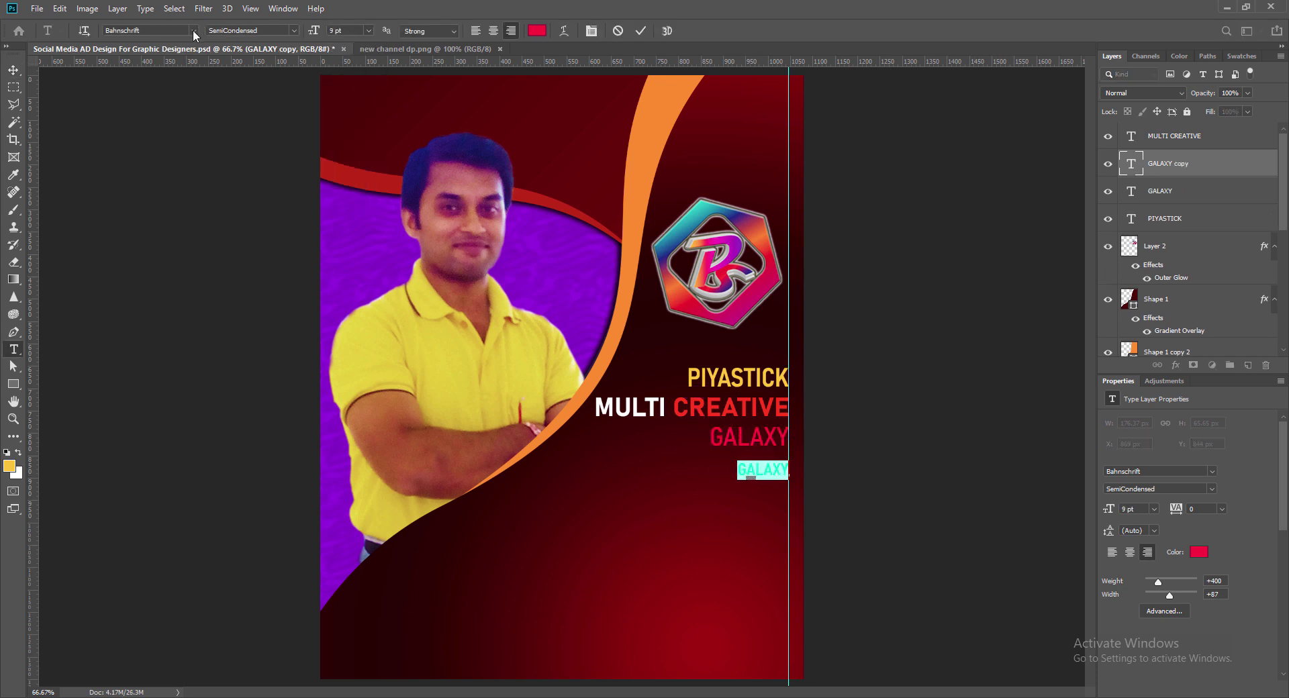
pyautogui.click(192, 30)
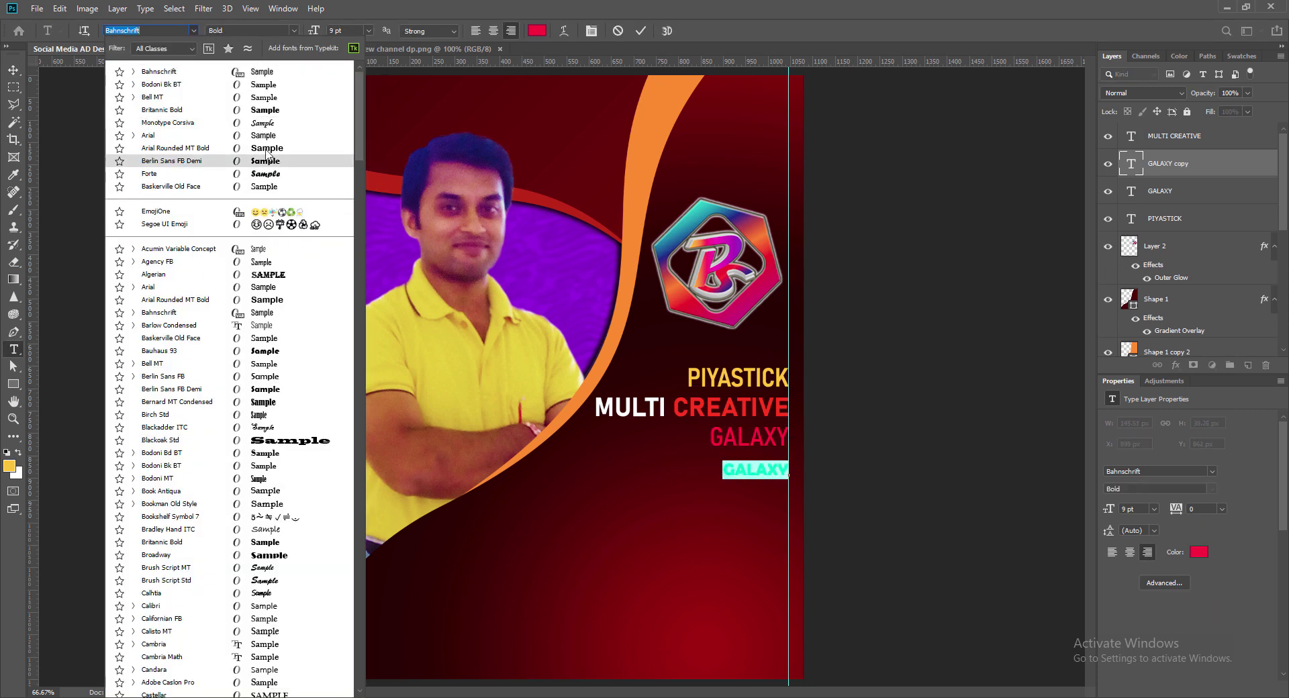
pyautogui.click(159, 84)
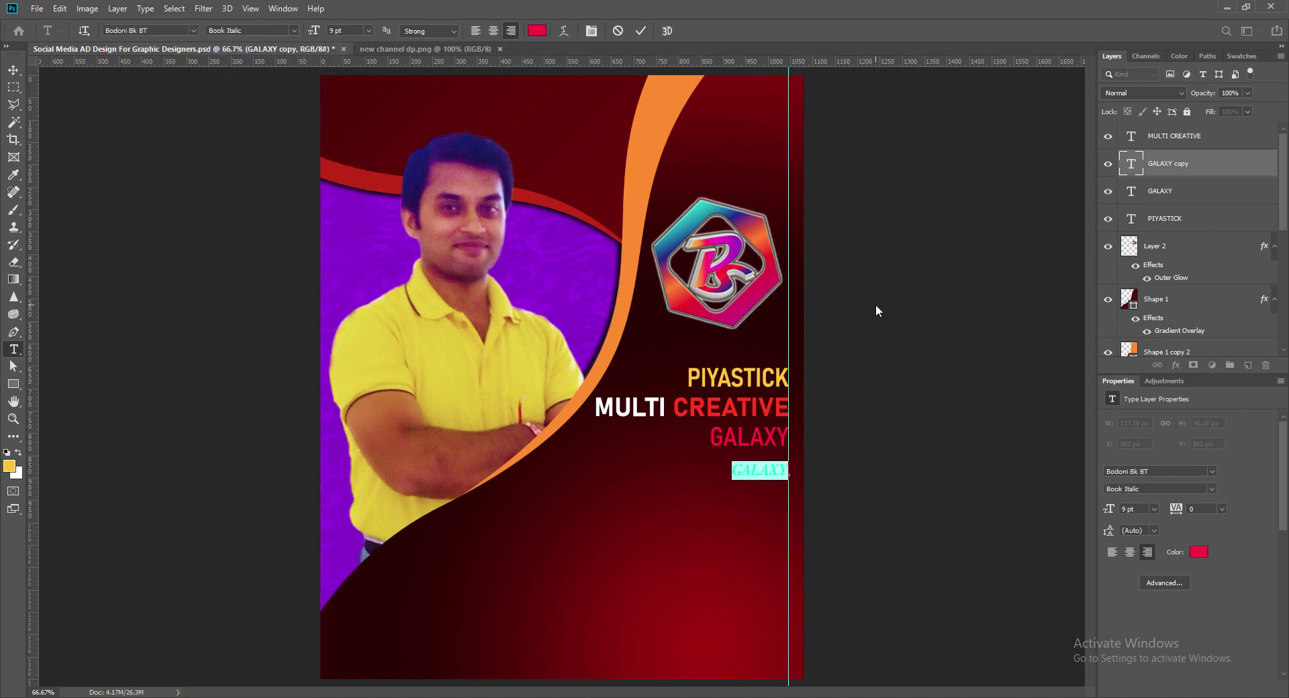
pyautogui.write('Reflecting Creative Minds Into Reality')
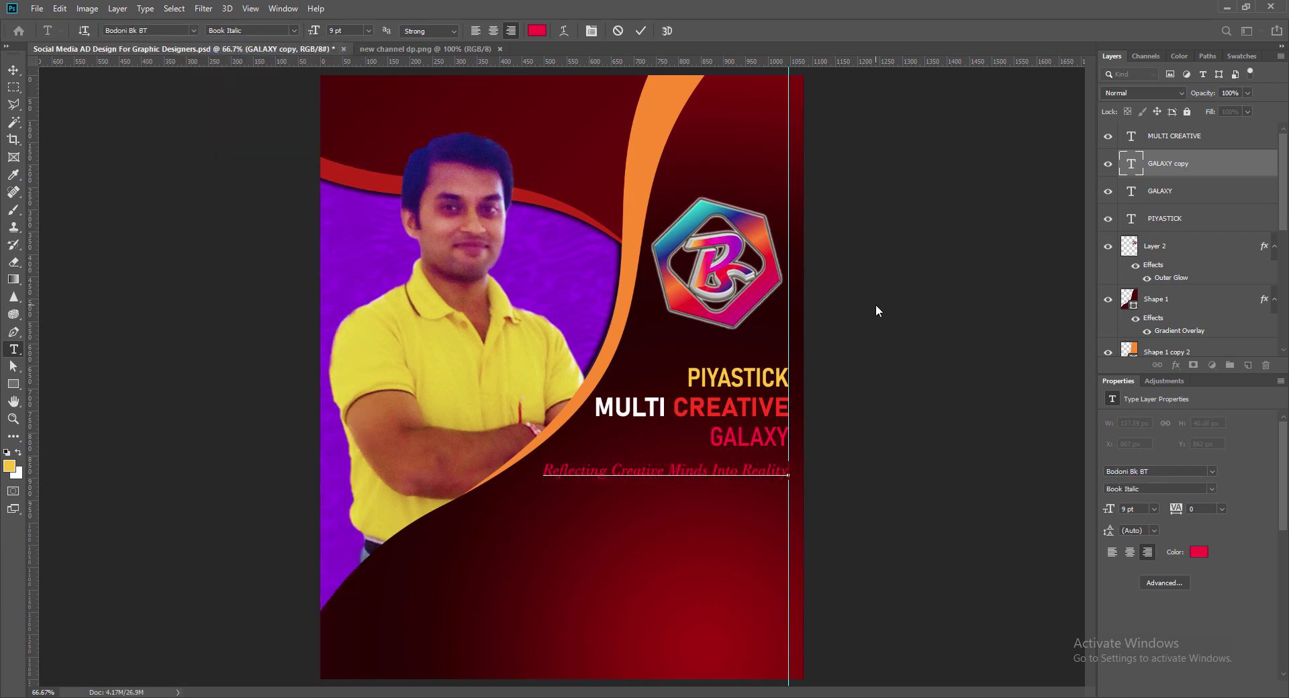
# Step: Colour the tagline light pink
pyautogui.moveTo(544, 471); pyautogui.dragTo(789, 470)
pyautogui.click(537, 30)
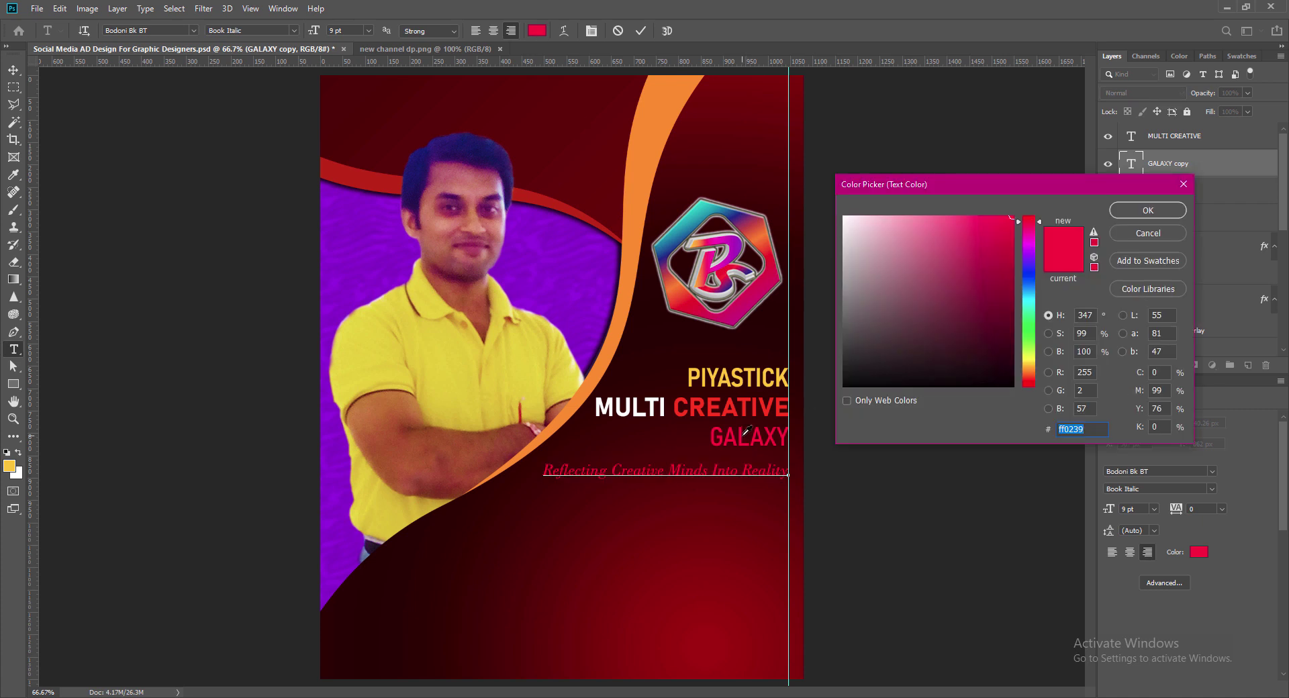
pyautogui.click(908, 218)
pyautogui.moveTo(908, 219); pyautogui.dragTo(880, 217)
pyautogui.click(1130, 213)
# Step: Shrink the tagline to 8 pt and nudge it upward
pyautogui.click(369, 31)
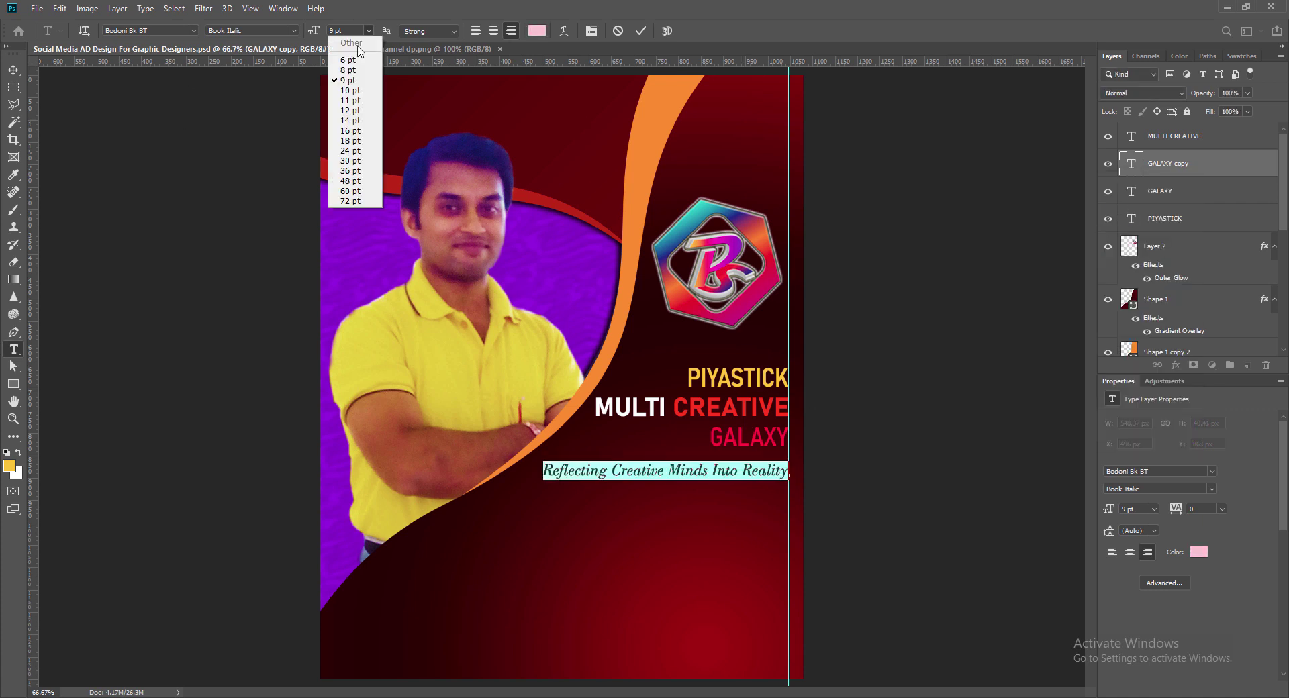
pyautogui.click(352, 58)
pyautogui.click(931, 376)
pyautogui.press('v')
pyautogui.hotkey('shift', 'Up')
pyautogui.moveTo(724, 470); pyautogui.dragTo(725, 463)
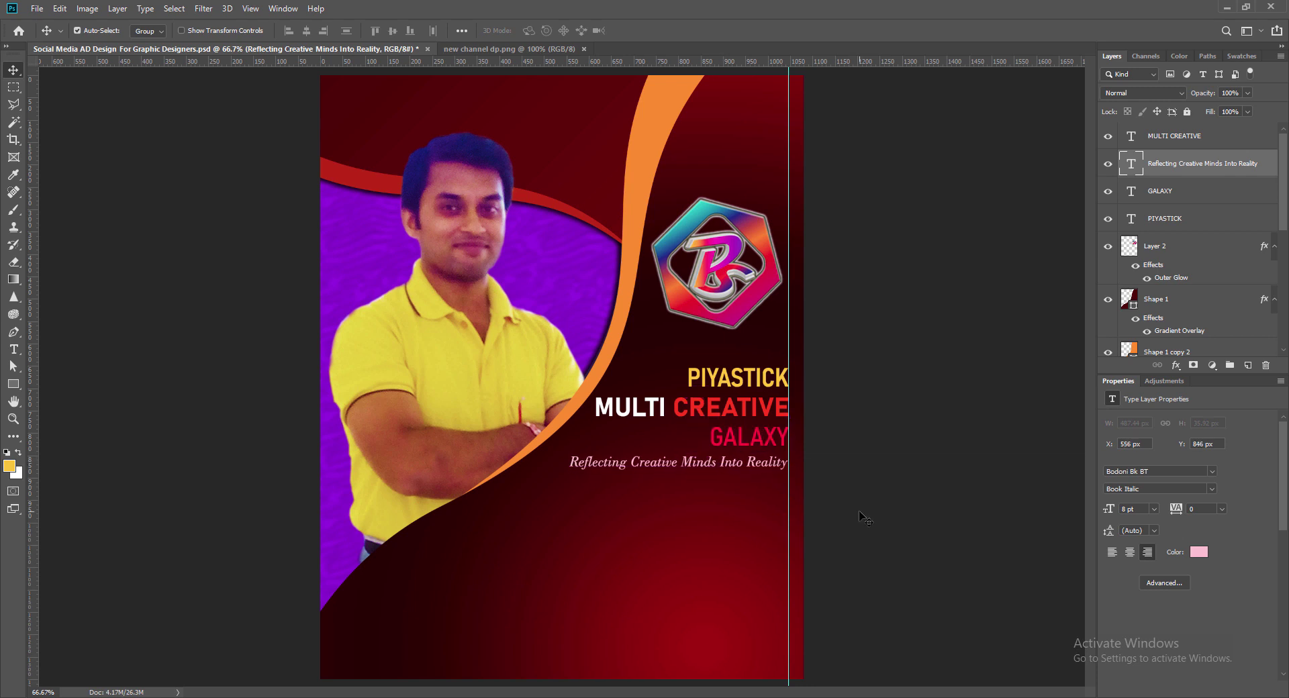
# Step: Reduce the tagline to 7 pt, nudge it into place, save, and open PIYASTICK's Layer Style
pyautogui.doubleClick(1131, 162)
pyautogui.click(641, 31)
pyautogui.press('v')
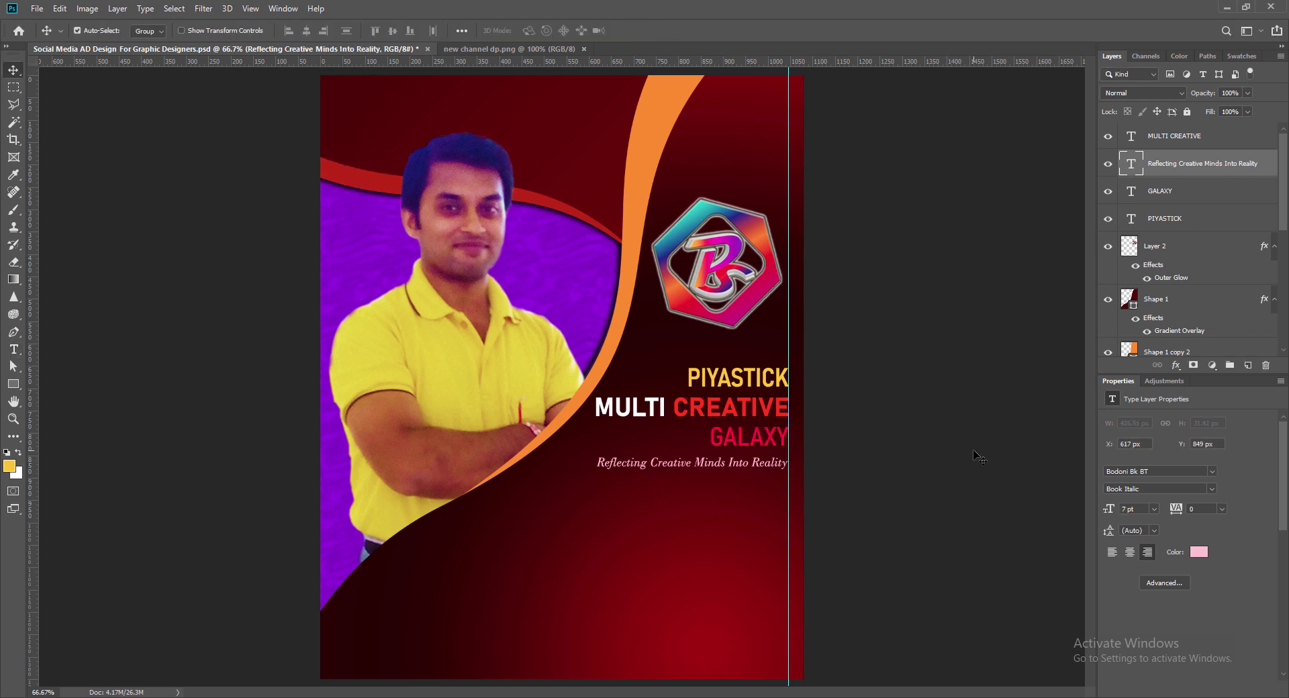
pyautogui.press('Right')
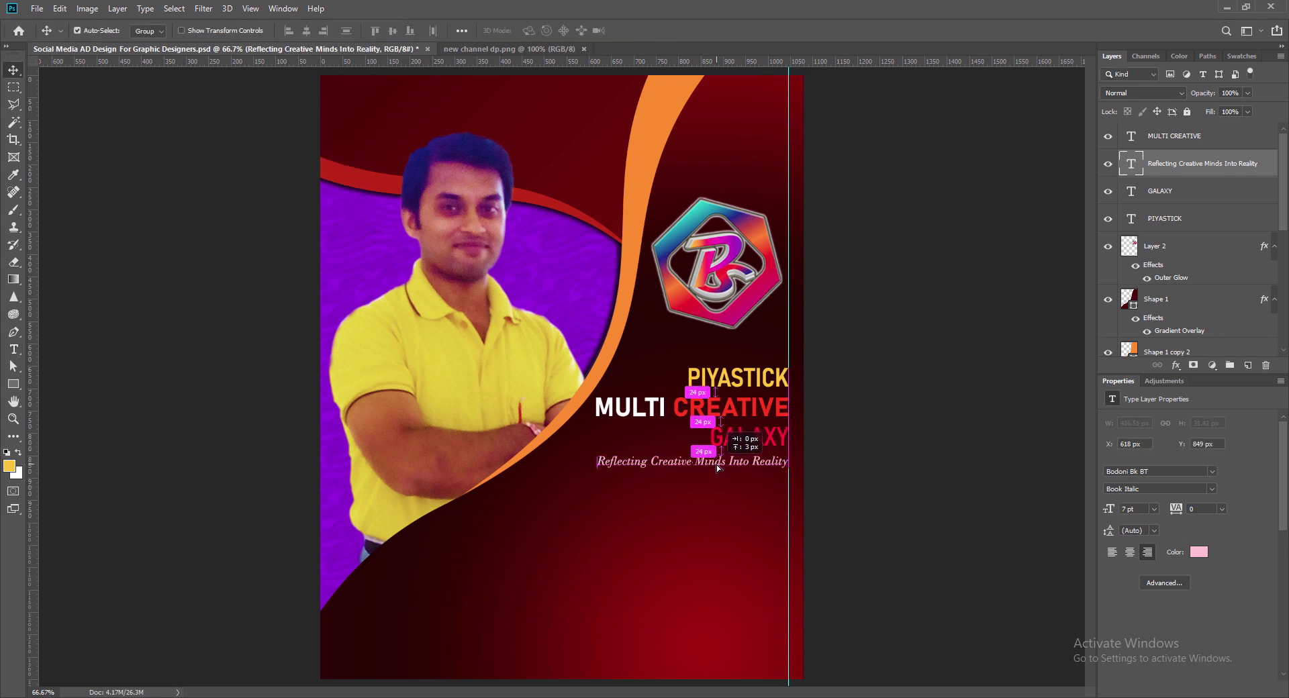
pyautogui.press('Up')
pyautogui.press('Up')
pyautogui.press('Up')
pyautogui.hotkey('ctrl', 's')
pyautogui.click(719, 387)
pyautogui.doubleClick(1134, 223)
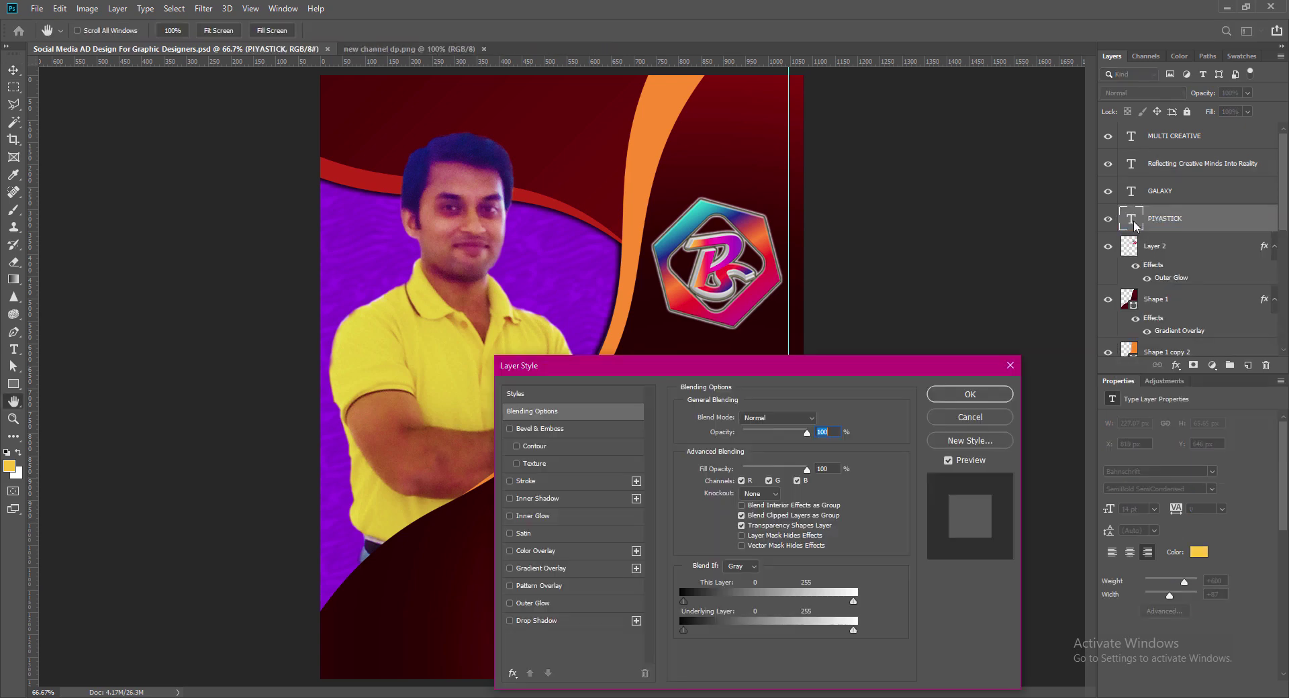
# Step: Add a drop shadow with size 6 to the PIYASTICK heading
pyautogui.click(511, 620)
pyautogui.moveTo(753, 369); pyautogui.dragTo(349, 189)
pyautogui.click(134, 442)
pyautogui.doubleClick(412, 297)
pyautogui.press('Tab')
pyautogui.press('Tab')
pyautogui.write('6')
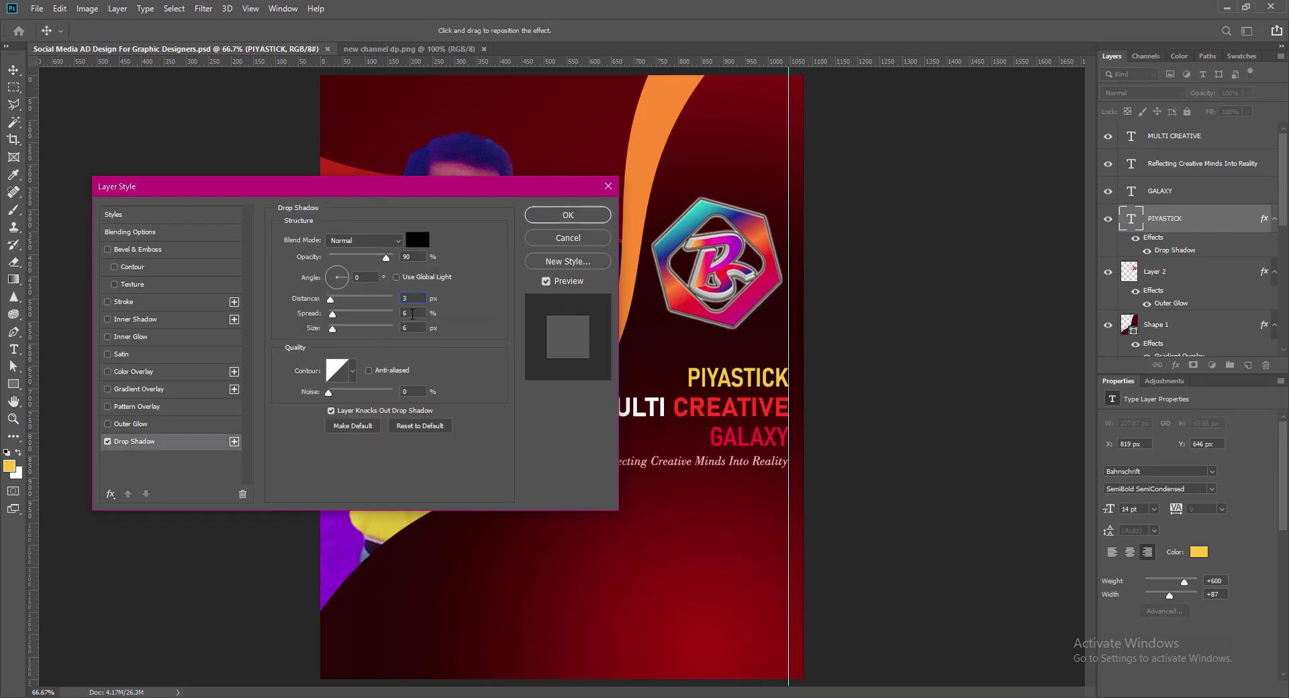
pyautogui.click(568, 217)
# Step: Apply drop shadows to the MULTI CREATIVE and GALAXY headings
pyautogui.rightClick(1128, 133)
pyautogui.click(1137, 142)
pyautogui.click(138, 442)
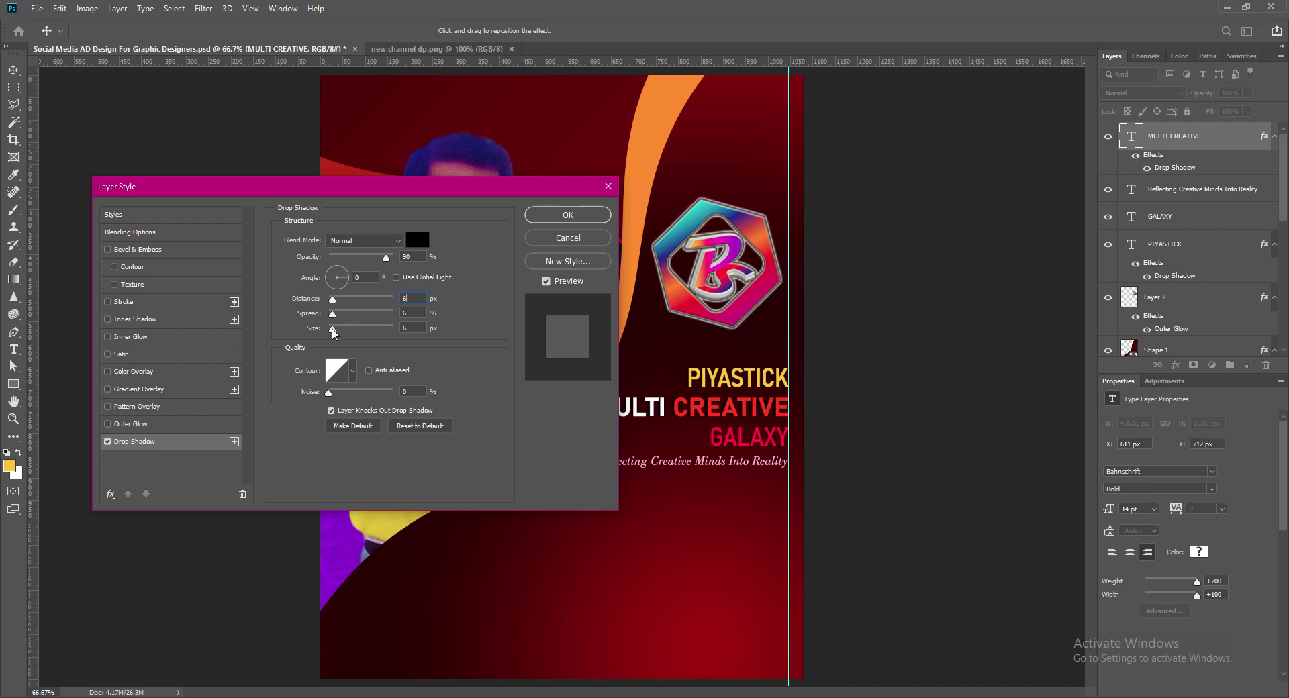
pyautogui.click(569, 215)
pyautogui.click(757, 444)
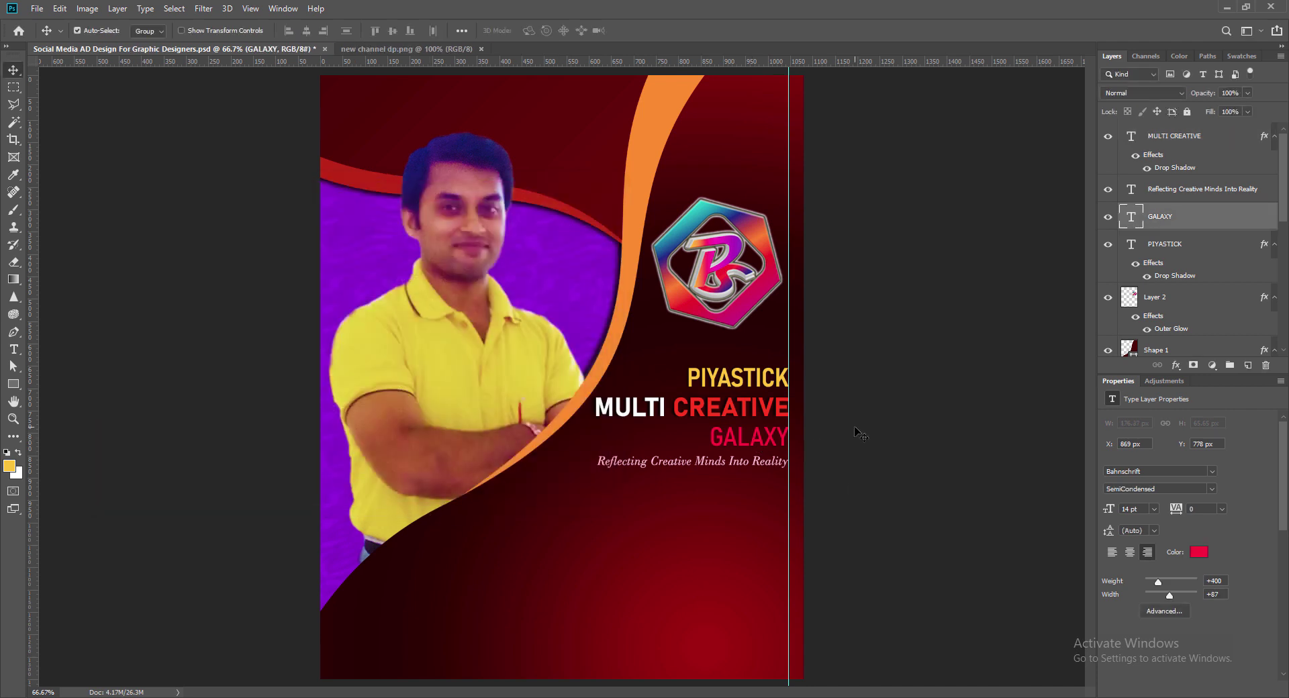
pyautogui.rightClick(1134, 219)
pyautogui.click(1143, 226)
pyautogui.click(109, 442)
pyautogui.click(134, 442)
pyautogui.moveTo(411, 328); pyautogui.dragTo(376, 325)
pyautogui.press('Return')
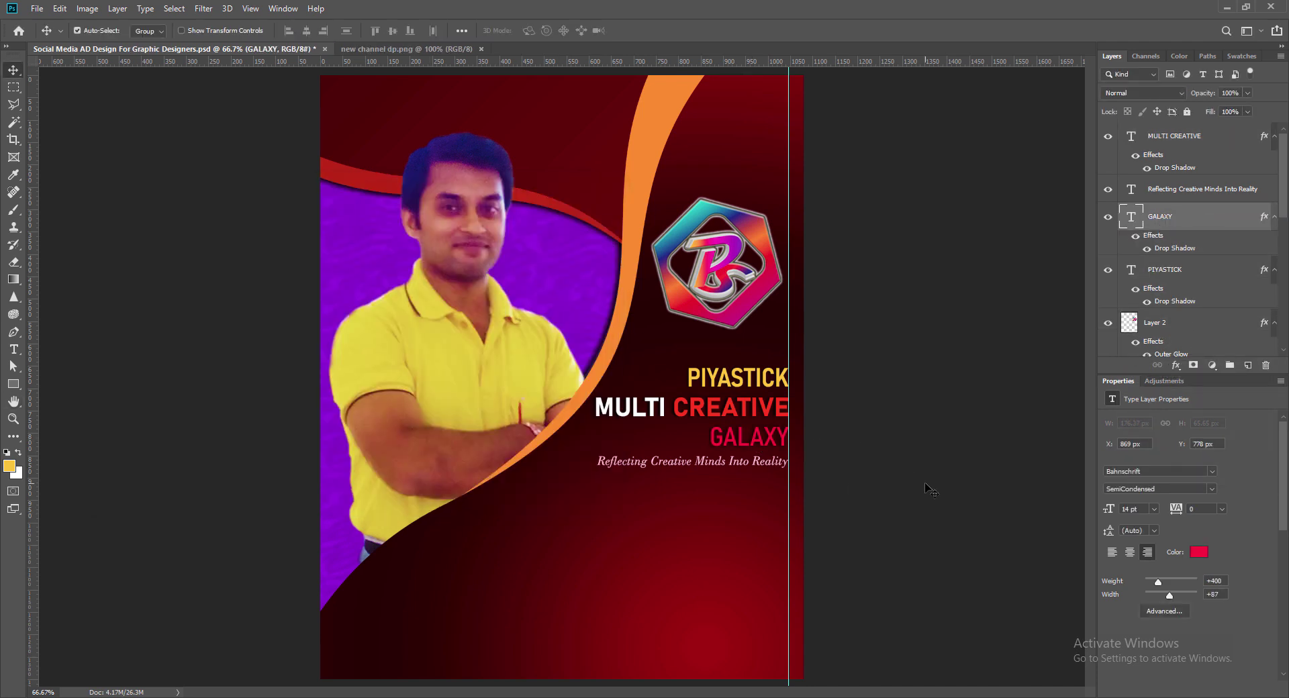
# Step: Draw a thin white 5 px rounded-rectangle line under the tagline and save the document
pyautogui.hotkey('shift', 'u')
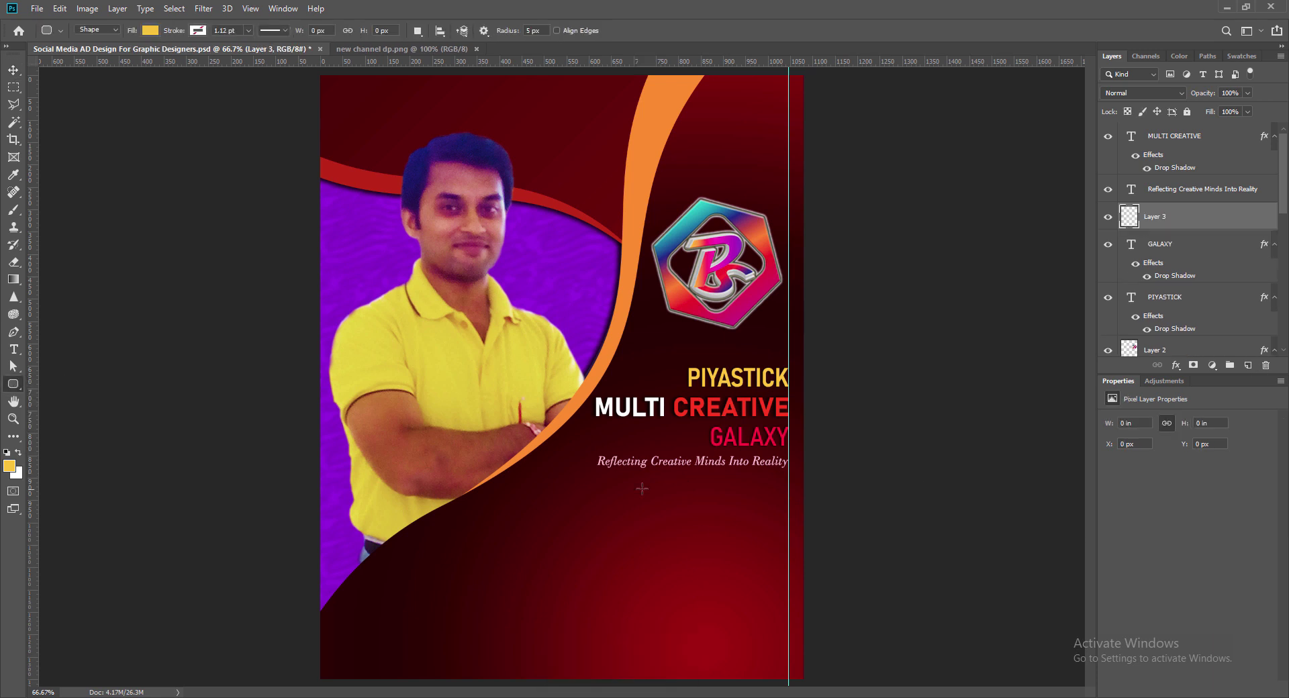
pyautogui.moveTo(640, 480); pyautogui.dragTo(738, 485)
pyautogui.doubleClick(1128, 218)
pyautogui.moveTo(904, 255); pyautogui.dragTo(839, 211)
pyautogui.press('Return')
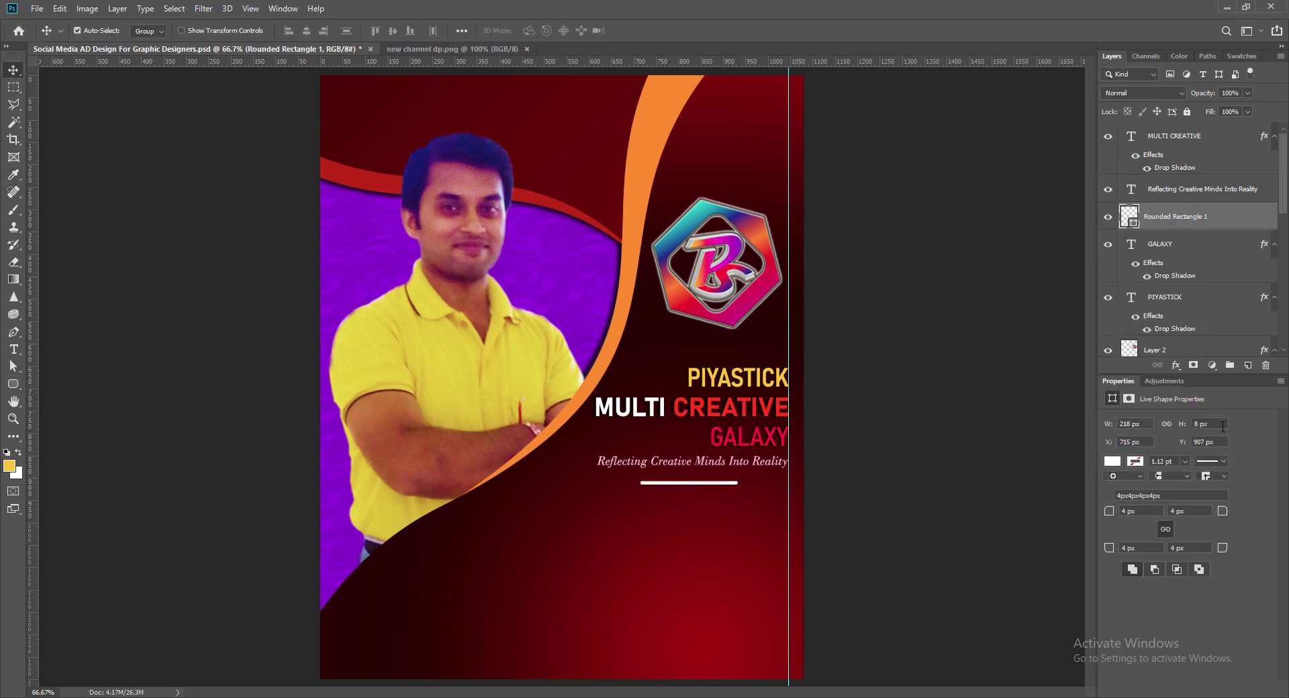
pyautogui.moveTo(1209, 424); pyautogui.dragTo(1161, 423)
pyautogui.write('5')
pyautogui.press('Return')
pyautogui.press('Up')
pyautogui.press('Up')
pyautogui.press('Up')
pyautogui.press('Up')
pyautogui.press('Up')
pyautogui.press('Up')
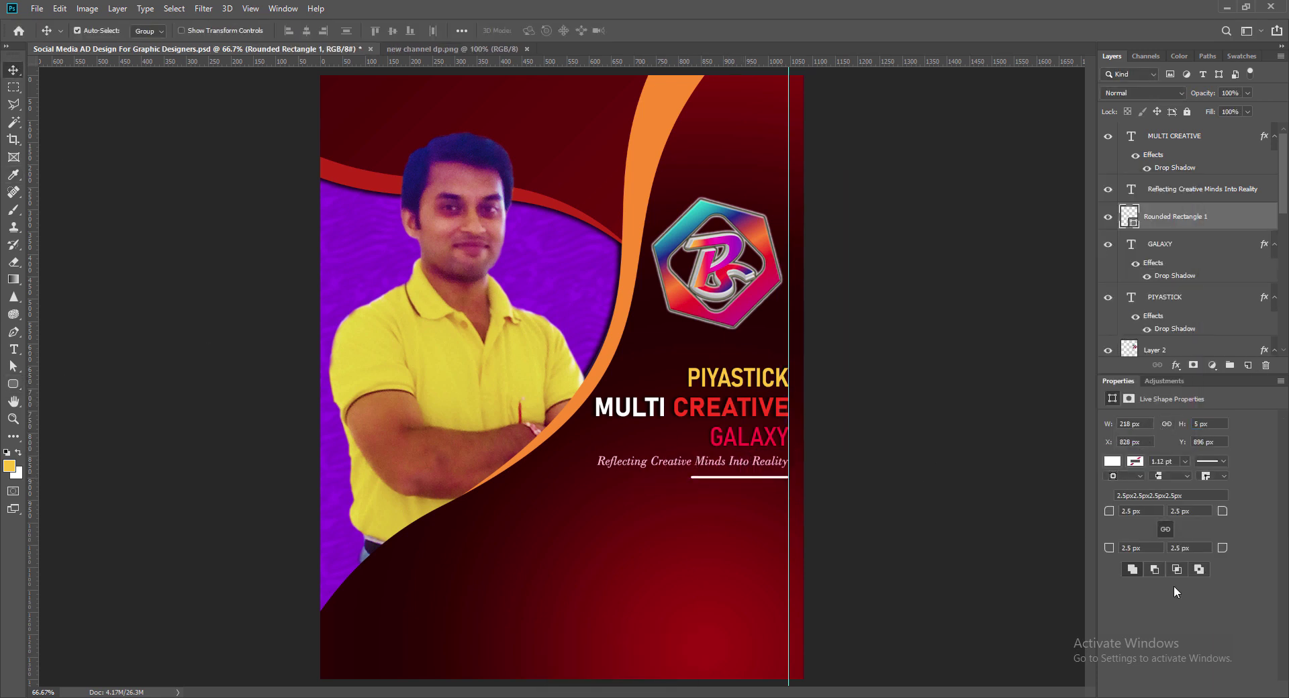
pyautogui.hotkey('ctrl', 's')
pyautogui.click(857, 405)
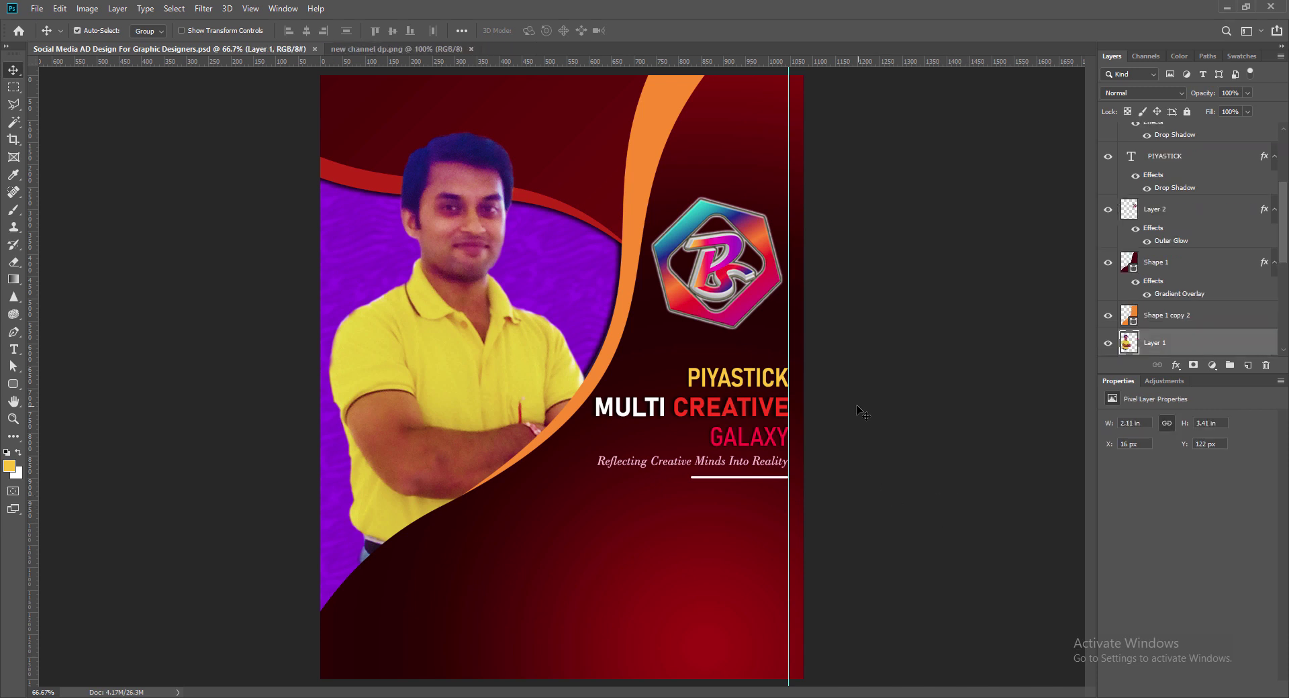
# Step: Give the Layer 1 man cut-out a white outer glow with spread 3 and size 15
pyautogui.doubleClick(1195, 343)
pyautogui.click(753, 380)
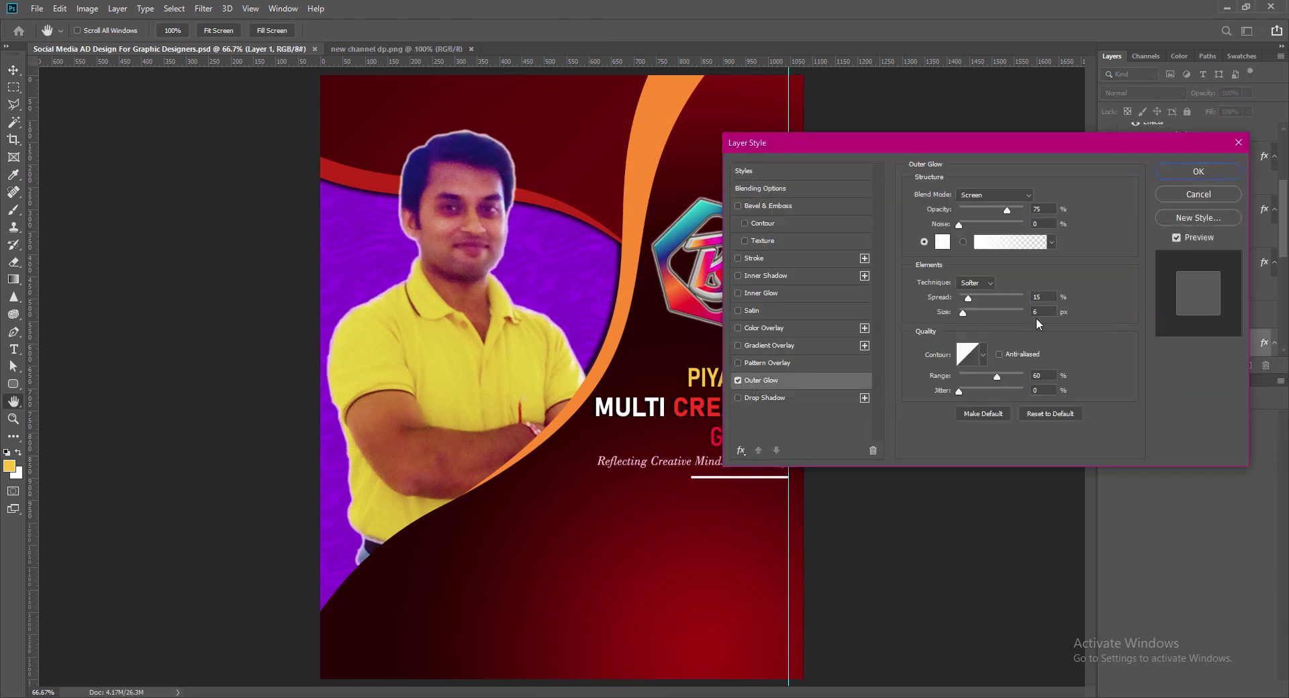
pyautogui.moveTo(1045, 296); pyautogui.dragTo(964, 314)
pyautogui.write('6')
pyautogui.write('15')
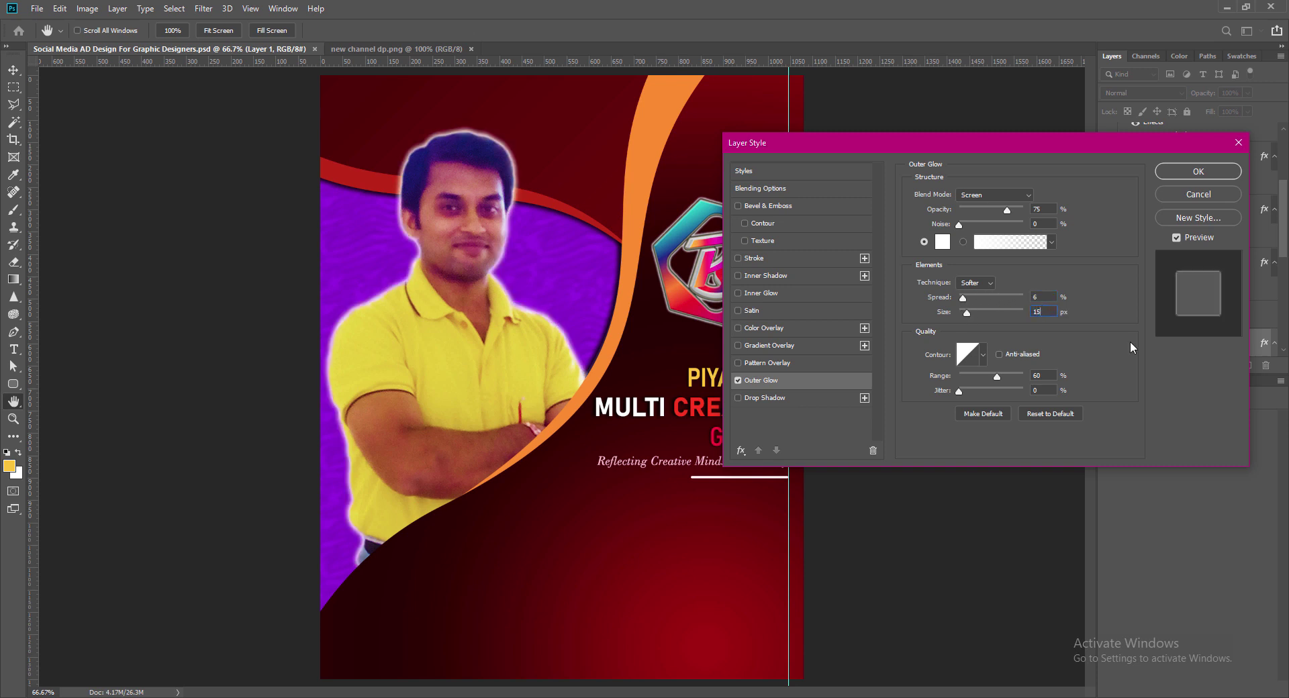
pyautogui.click(1199, 171)
pyautogui.write('12')
pyautogui.moveTo(1041, 313)
pyautogui.mouseDown()
pyautogui.moveTo(1006, 316)
pyautogui.moveTo(1034, 314)
pyautogui.mouseUp()
pyautogui.write('18')
pyautogui.doubleClick(1049, 297)
pyautogui.write('3')
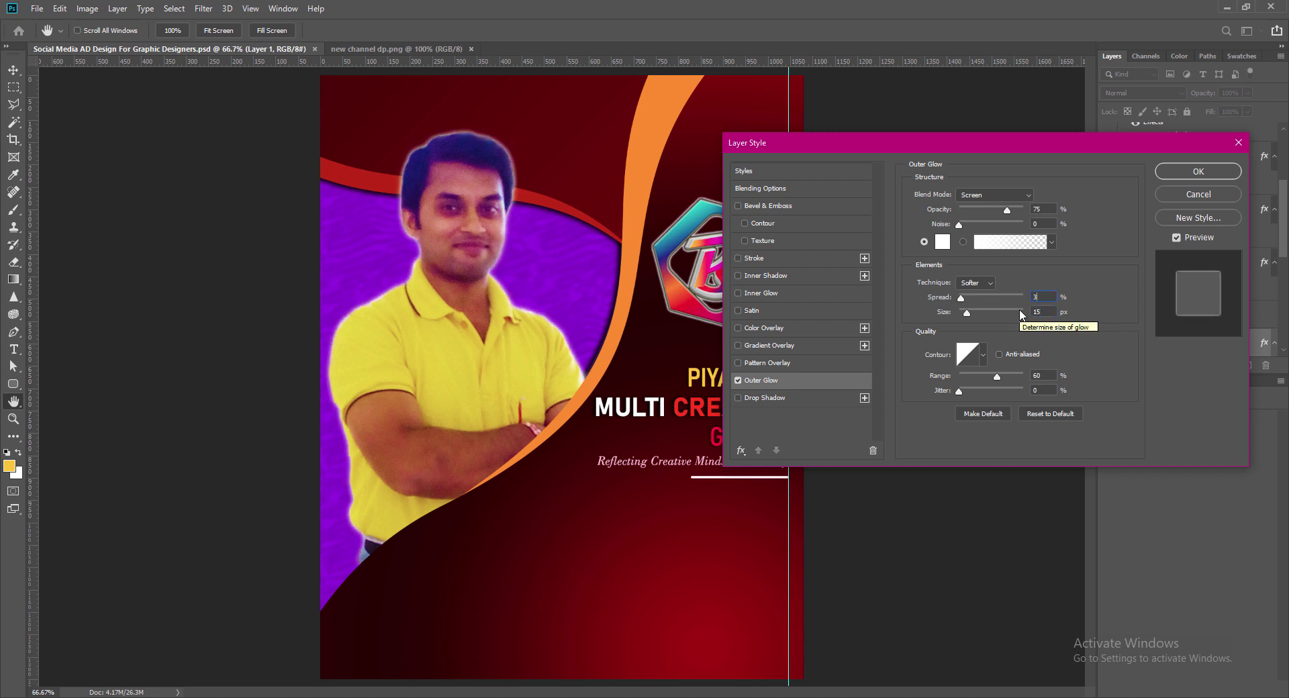
pyautogui.press('Return')
# Step: Create a right-aligned 8 pt text box below the white line on a new layer
pyautogui.click(829, 475)
pyautogui.hotkey('ctrl', 'alt', 'shift', 'n')
pyautogui.press('t')
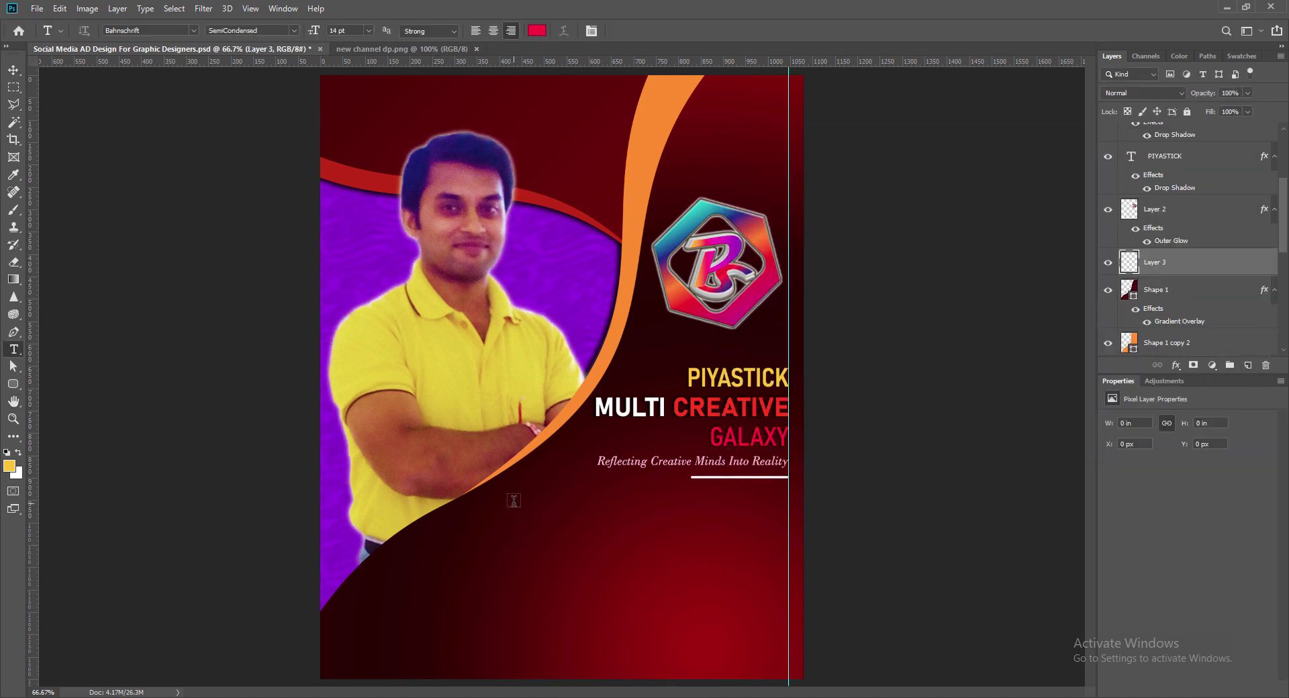
pyautogui.moveTo(515, 501); pyautogui.dragTo(788, 616)
pyautogui.click(511, 31)
pyautogui.click(368, 31)
pyautogui.click(356, 80)
pyautogui.click(369, 31)
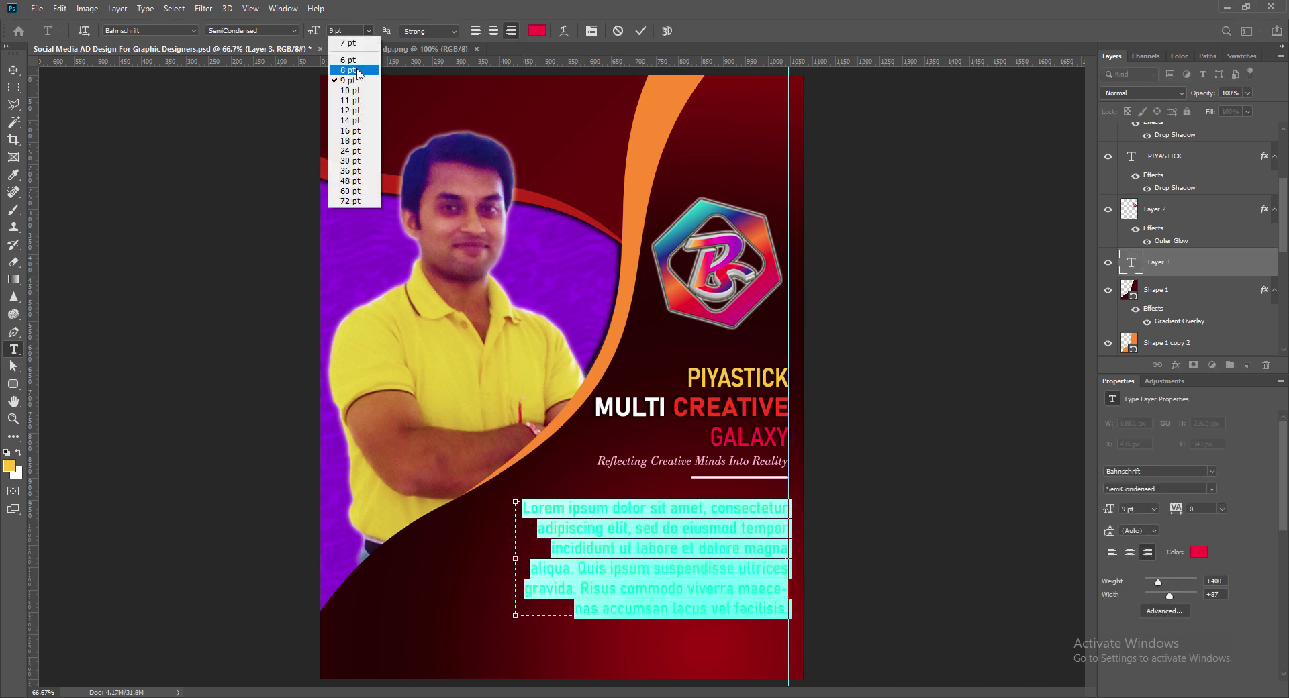
pyautogui.click(356, 70)
# Step: Enter the 'ALL SERVICES REGARDING GRAPHIC DESIGNING…' paragraph in white Monotype Corsiva
pyautogui.write('ALL SERVICES')
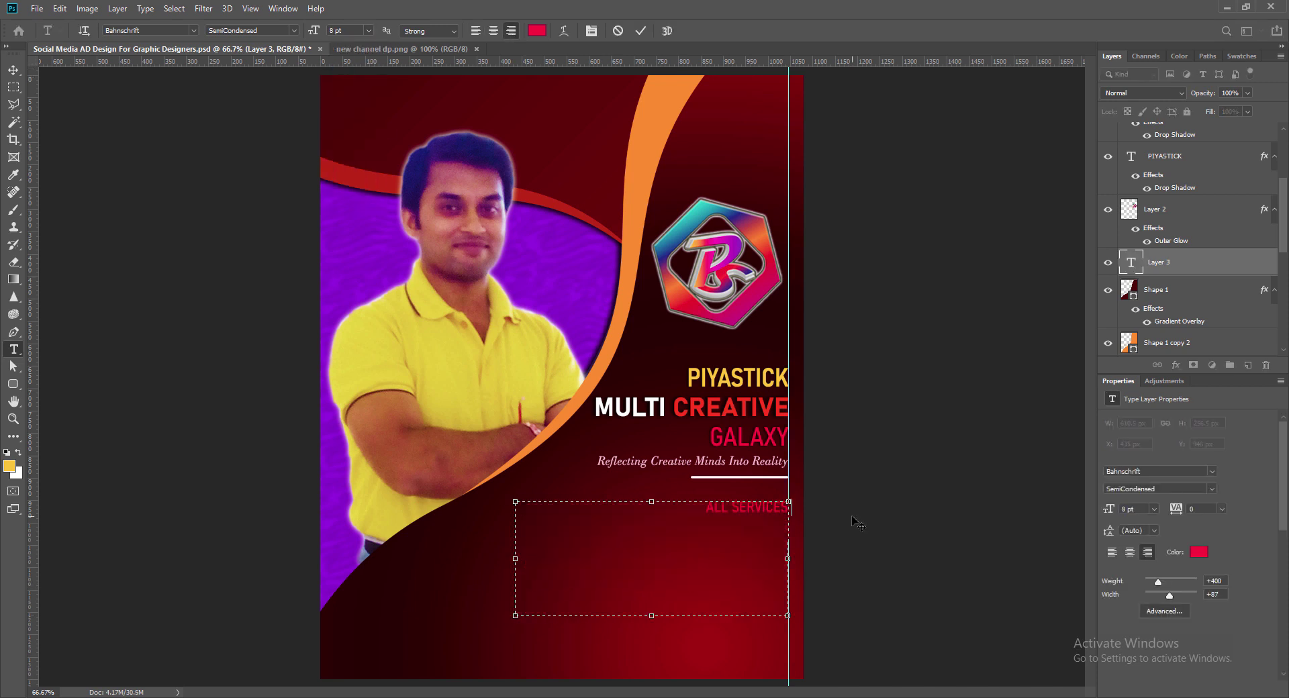
pyautogui.write(' REGARDING GRAPHIC DESIGNING')
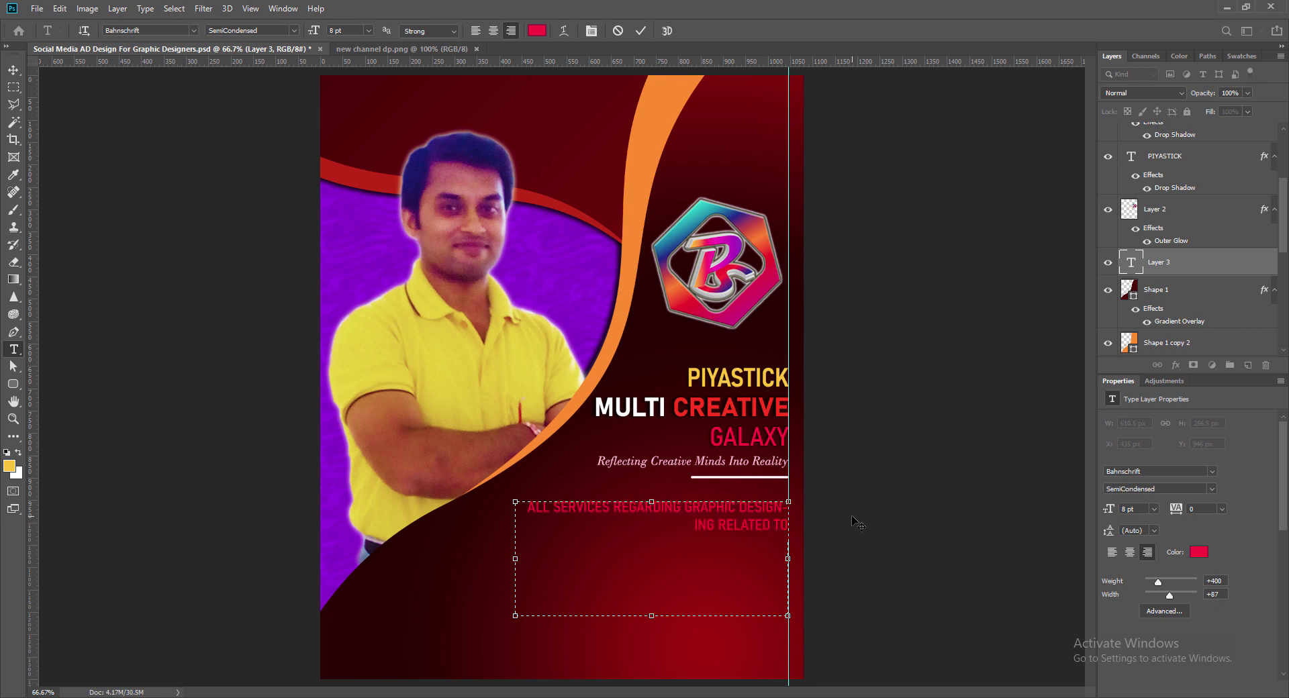
pyautogui.write('RELATED TO WEB, PRINT & SOCIAL MEDIA')
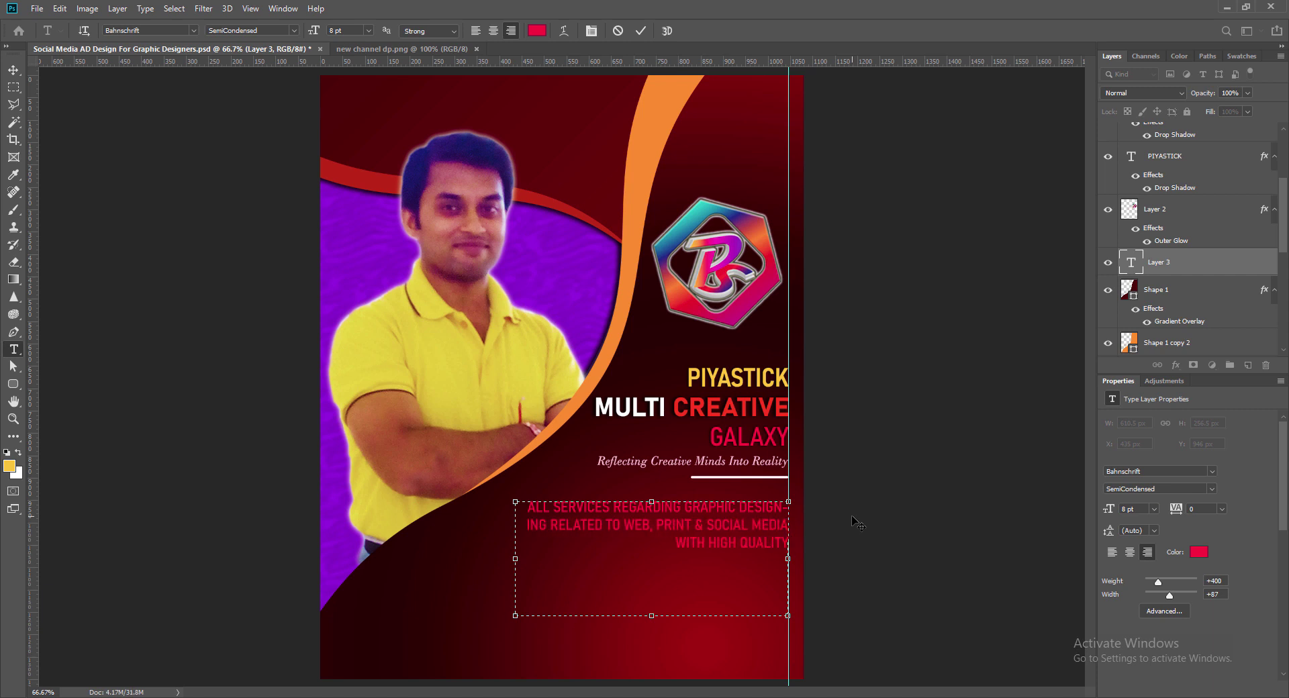
pyautogui.write(' WITH HIGH QUALITY & IN AFFORDABLE PRICES.')
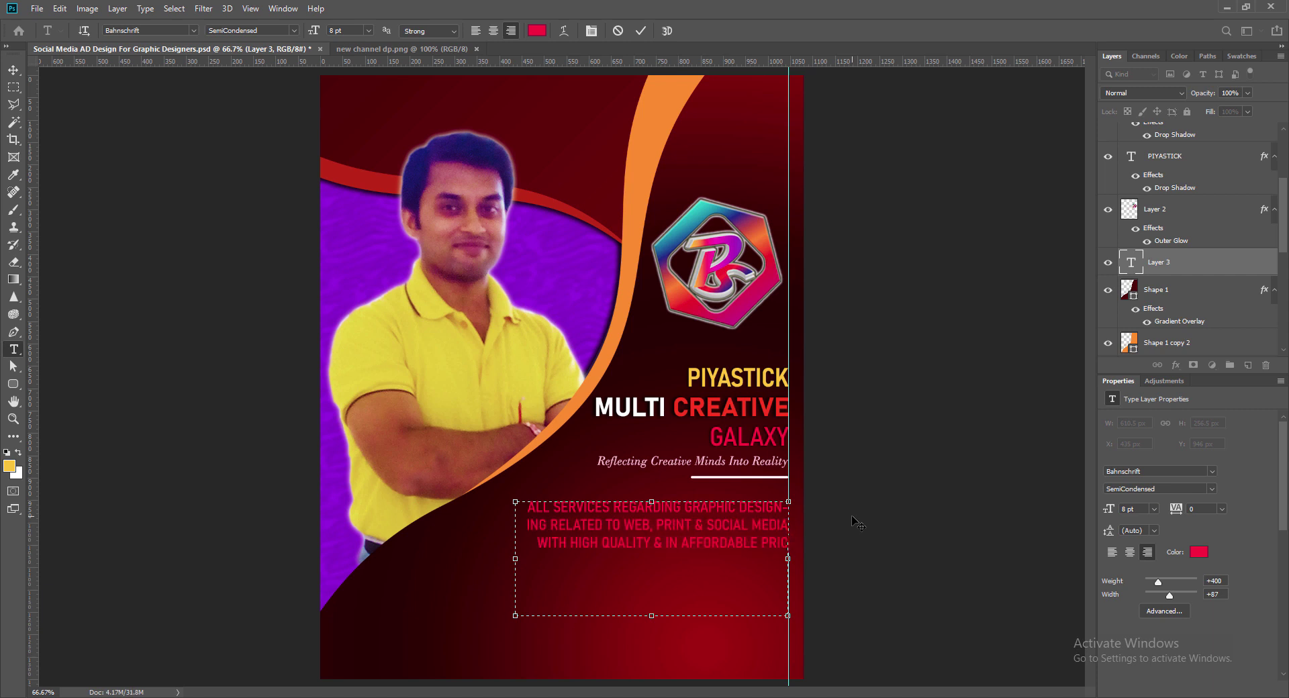
pyautogui.moveTo(527, 507); pyautogui.dragTo(790, 545)
pyautogui.click(539, 31)
pyautogui.click(843, 217)
pyautogui.click(1146, 210)
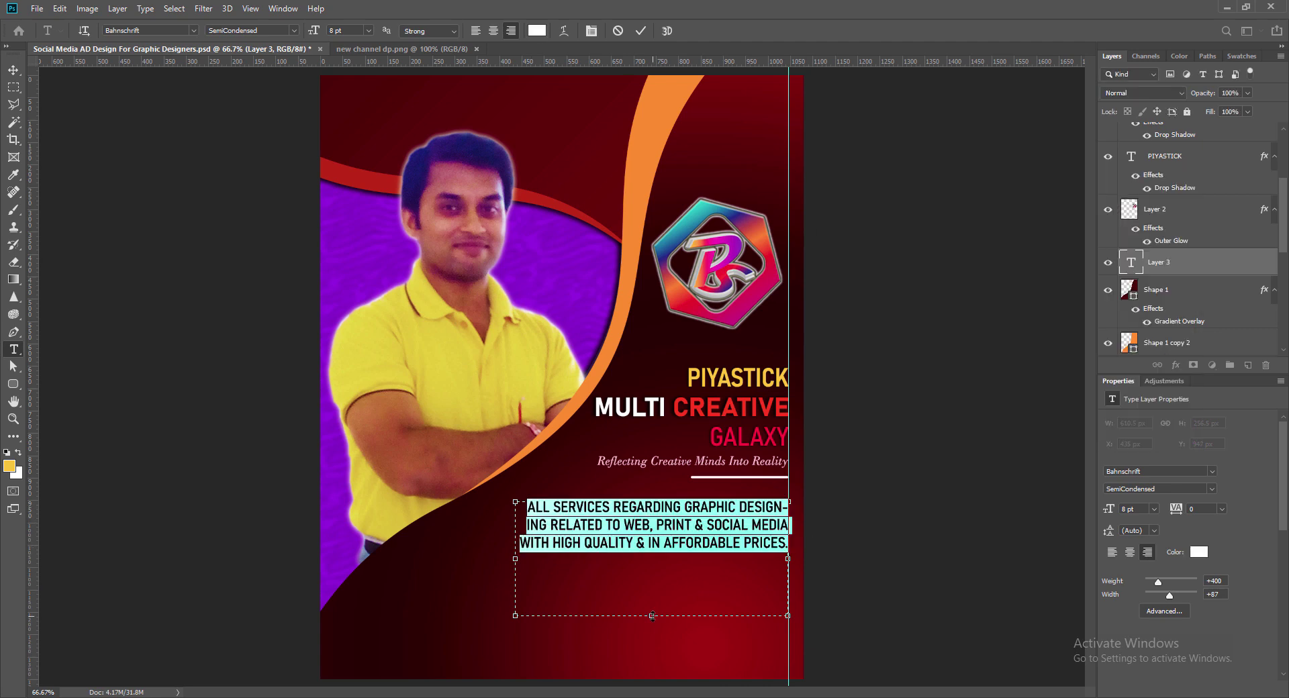
pyautogui.click(193, 30)
pyautogui.click(180, 137)
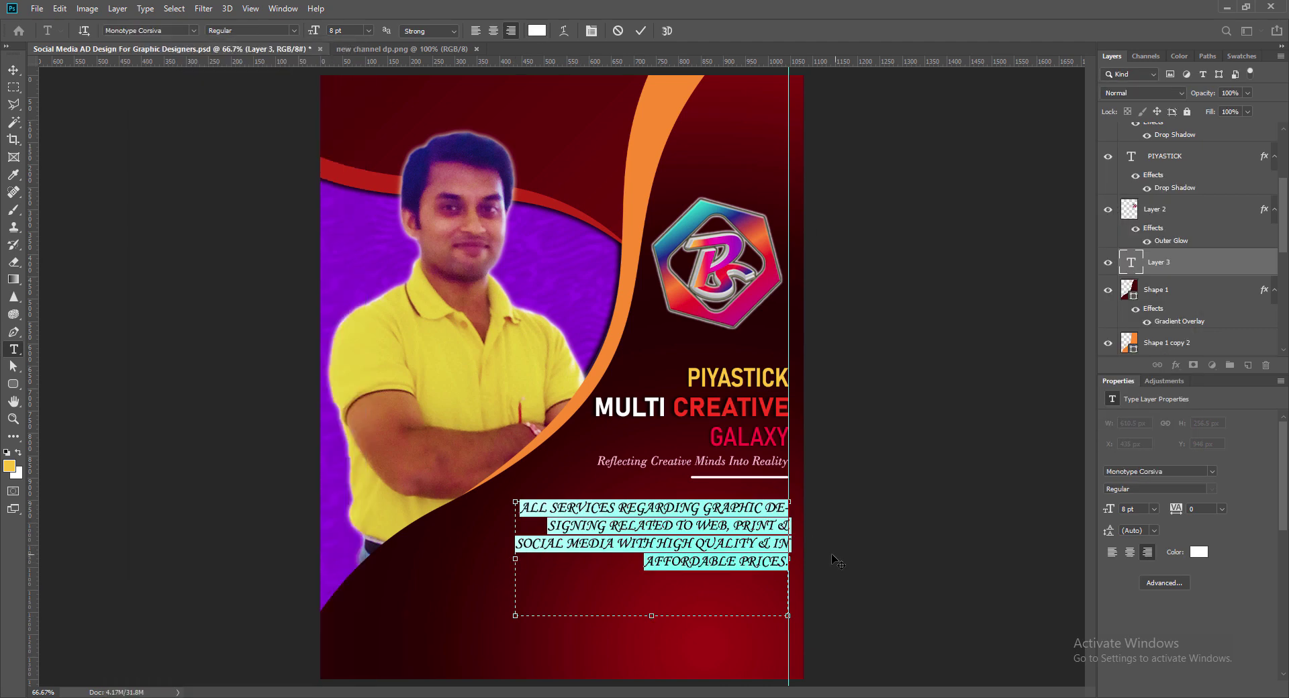
pyautogui.click(641, 31)
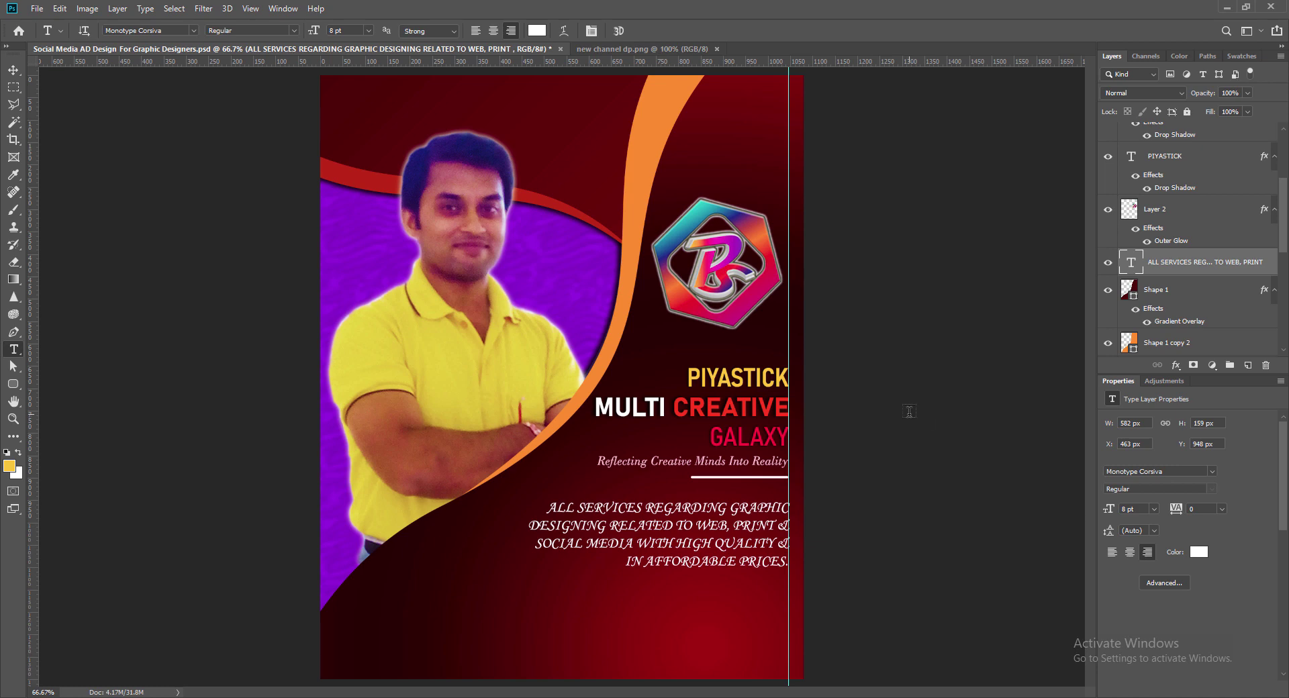
# Step: Reselect the services paragraph and browse other fonts for it
pyautogui.moveTo(790, 563)
pyautogui.mouseDown()
pyautogui.moveTo(556, 508)
pyautogui.moveTo(652, 562)
pyautogui.moveTo(791, 564)
pyautogui.mouseUp()
pyautogui.click(195, 30)
pyautogui.click(193, 32)
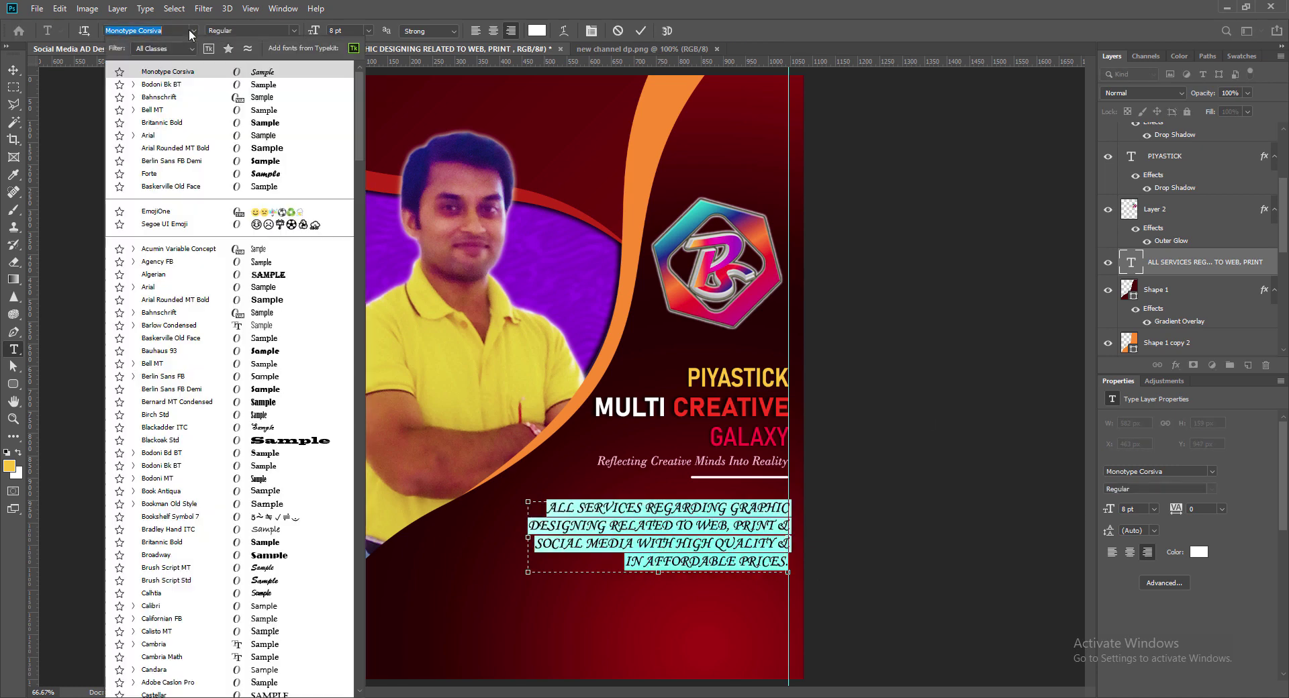
# Step: Switch the paragraph to Barlow Condensed Medium and widen its text box to the left
pyautogui.click(182, 326)
pyautogui.click(293, 31)
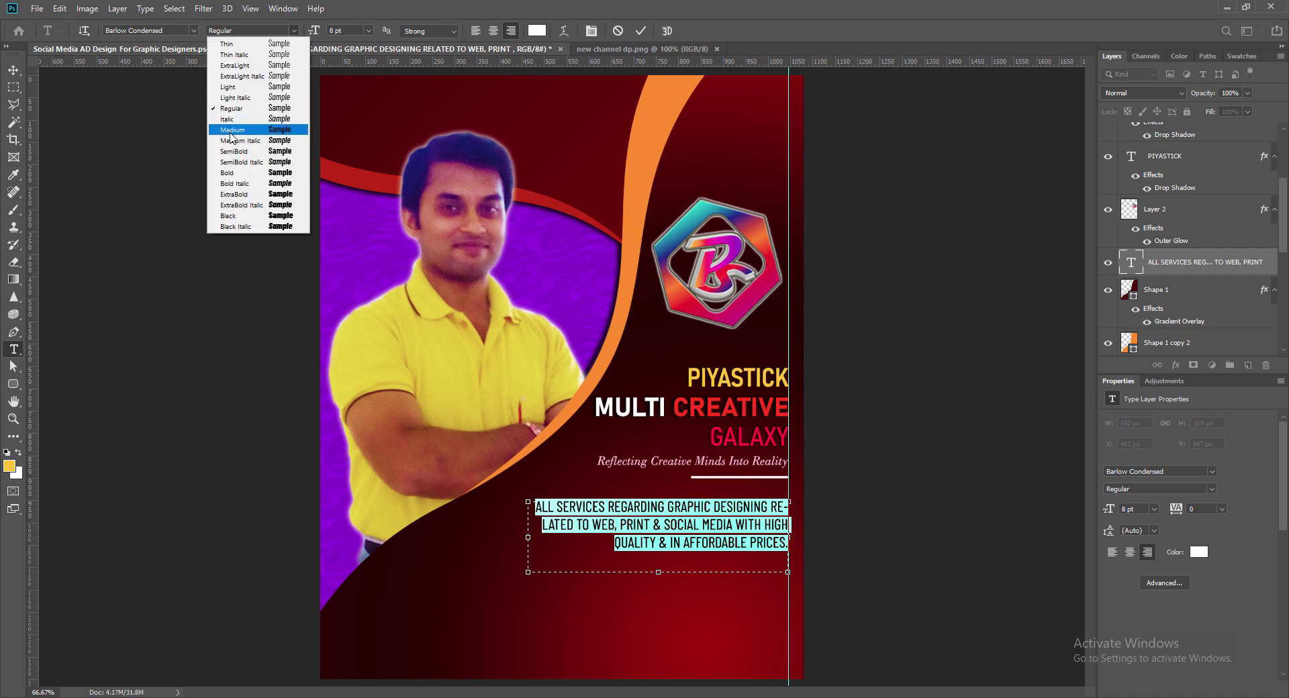
pyautogui.click(233, 130)
pyautogui.click(293, 31)
pyautogui.click(235, 141)
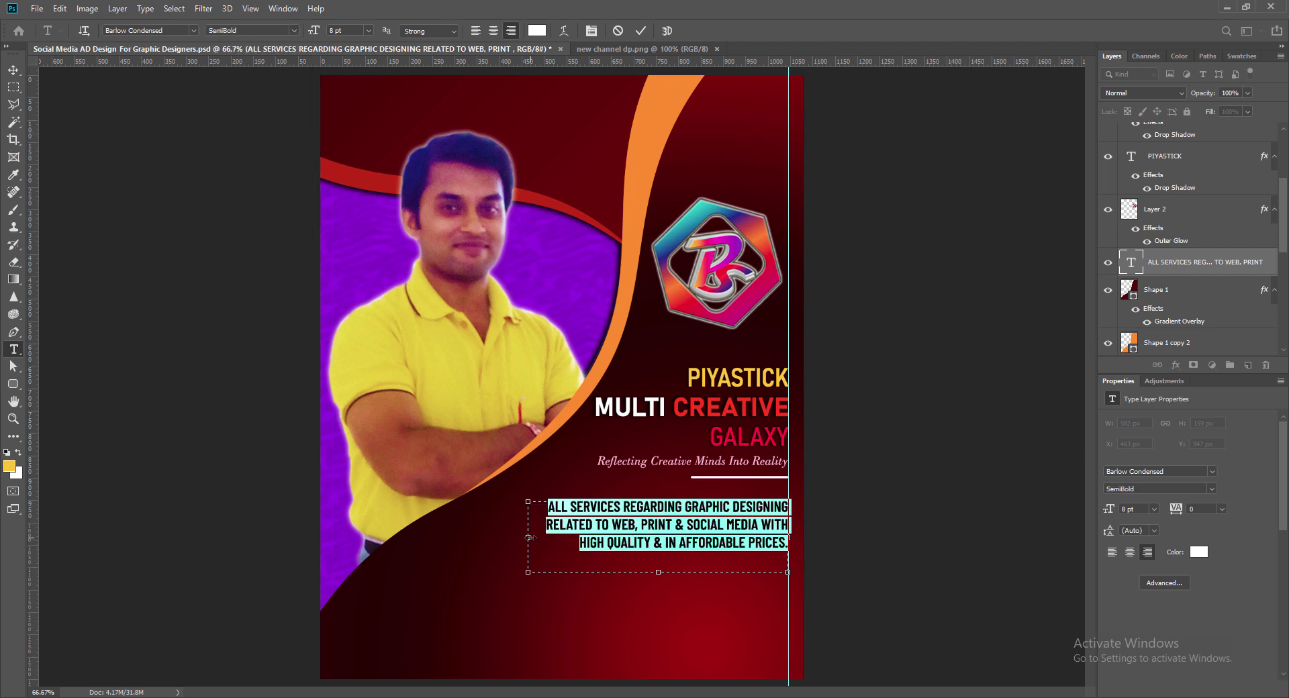
pyautogui.moveTo(528, 538); pyautogui.dragTo(494, 529)
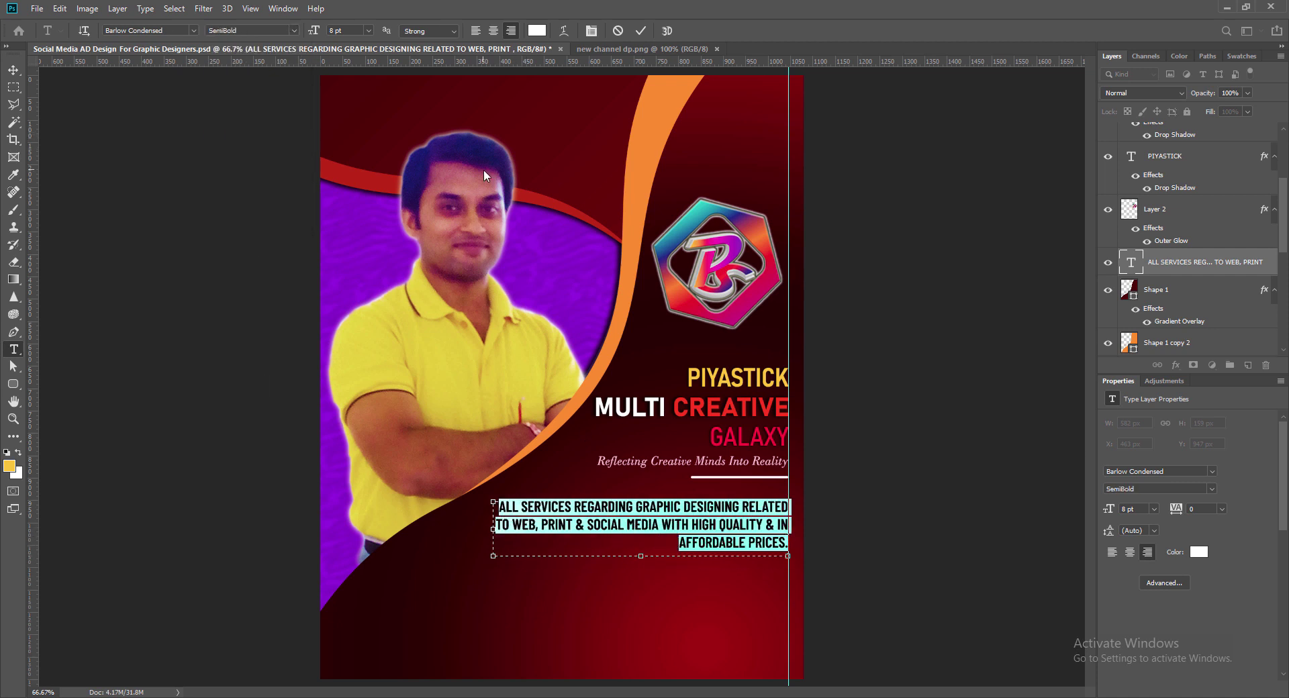
# Step: Settle on the Medium style after trying Medium Italic, then commit the text
pyautogui.click(252, 31)
pyautogui.click(232, 130)
pyautogui.click(252, 30)
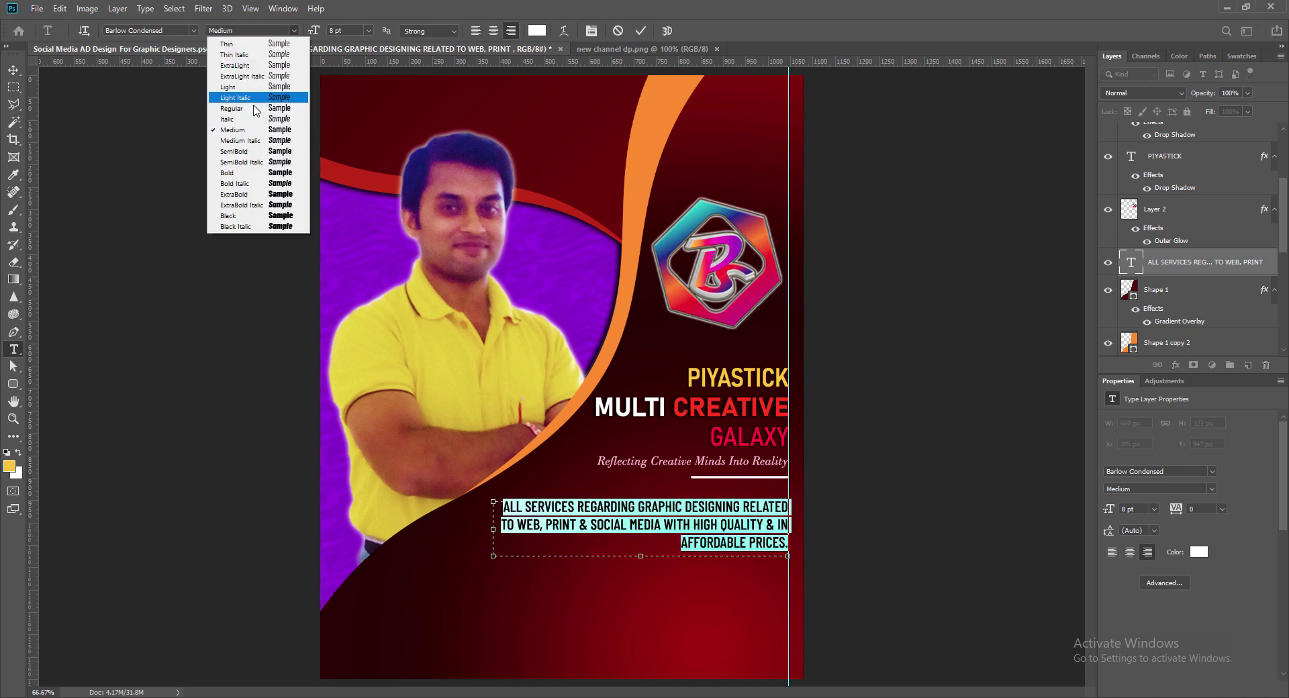
pyautogui.click(249, 139)
pyautogui.click(252, 30)
pyautogui.click(250, 130)
pyautogui.click(935, 428)
pyautogui.click(15, 72)
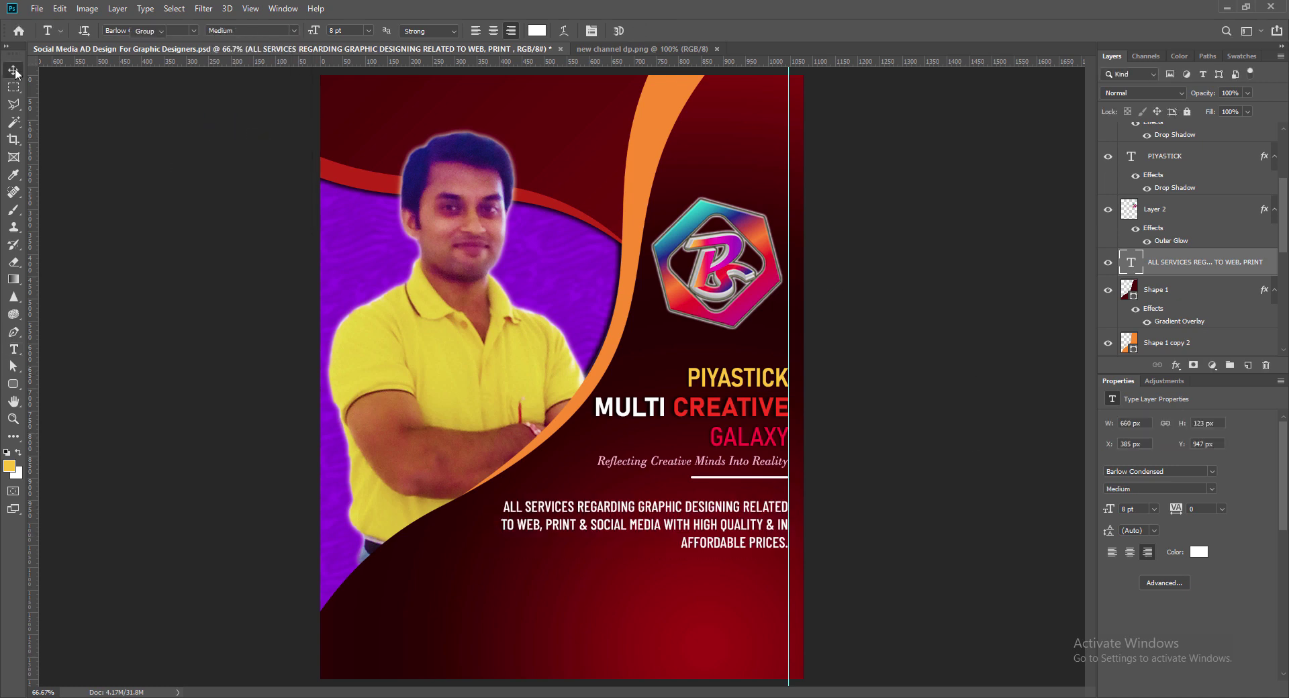
# Step: Add a drop shadow to the services paragraph, adjusting its size and distance
pyautogui.doubleClick(1134, 262)
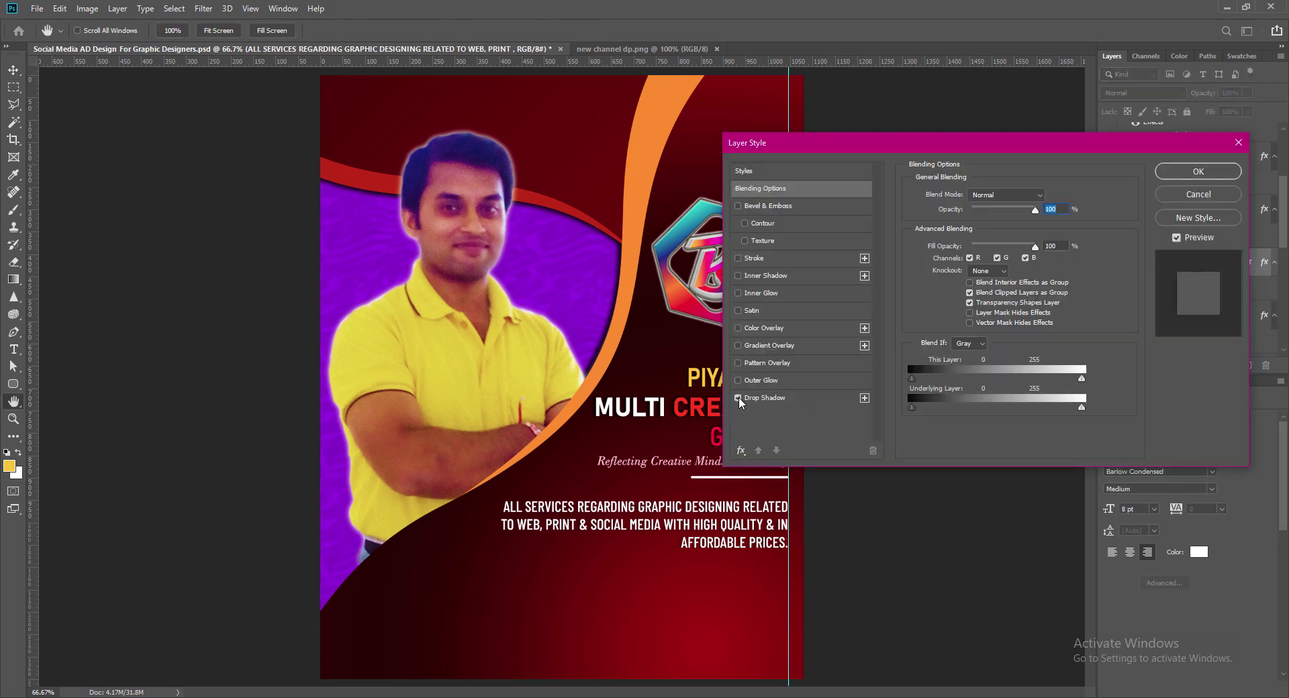
pyautogui.click(765, 399)
pyautogui.moveTo(1045, 285); pyautogui.dragTo(915, 285)
pyautogui.write('9')
pyautogui.moveTo(1043, 255); pyautogui.dragTo(988, 290)
pyautogui.write('903')
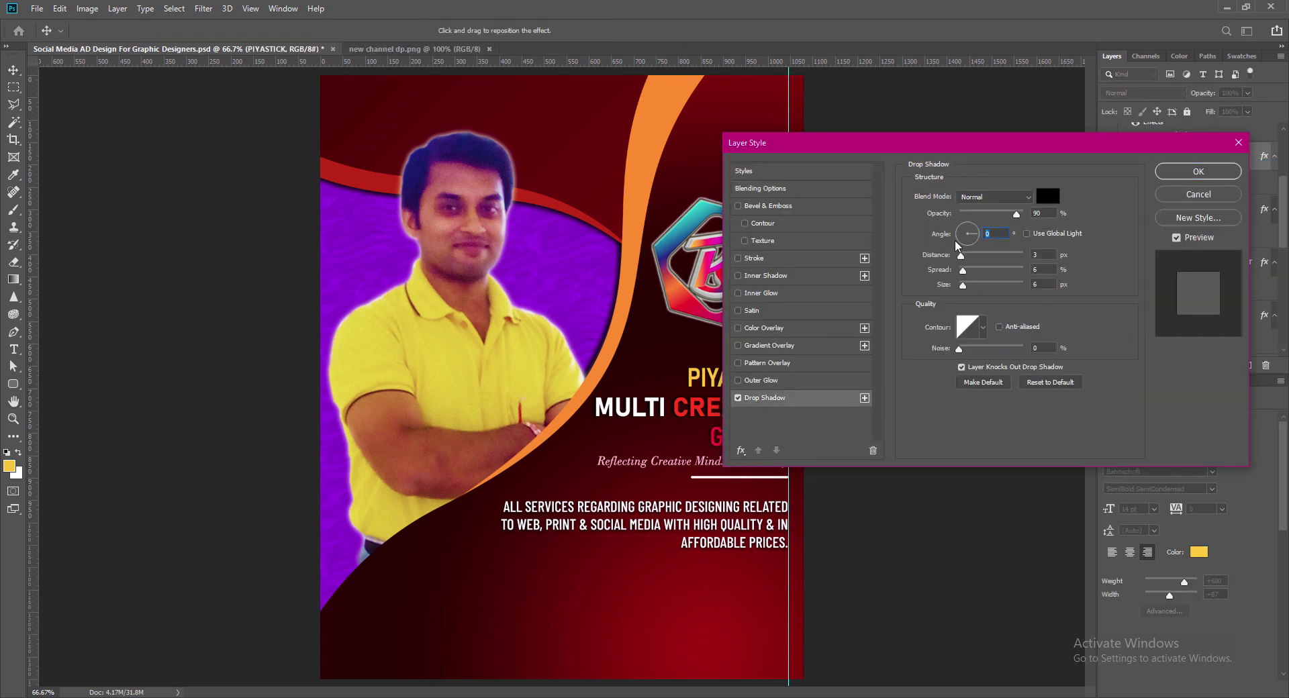
pyautogui.click(1188, 176)
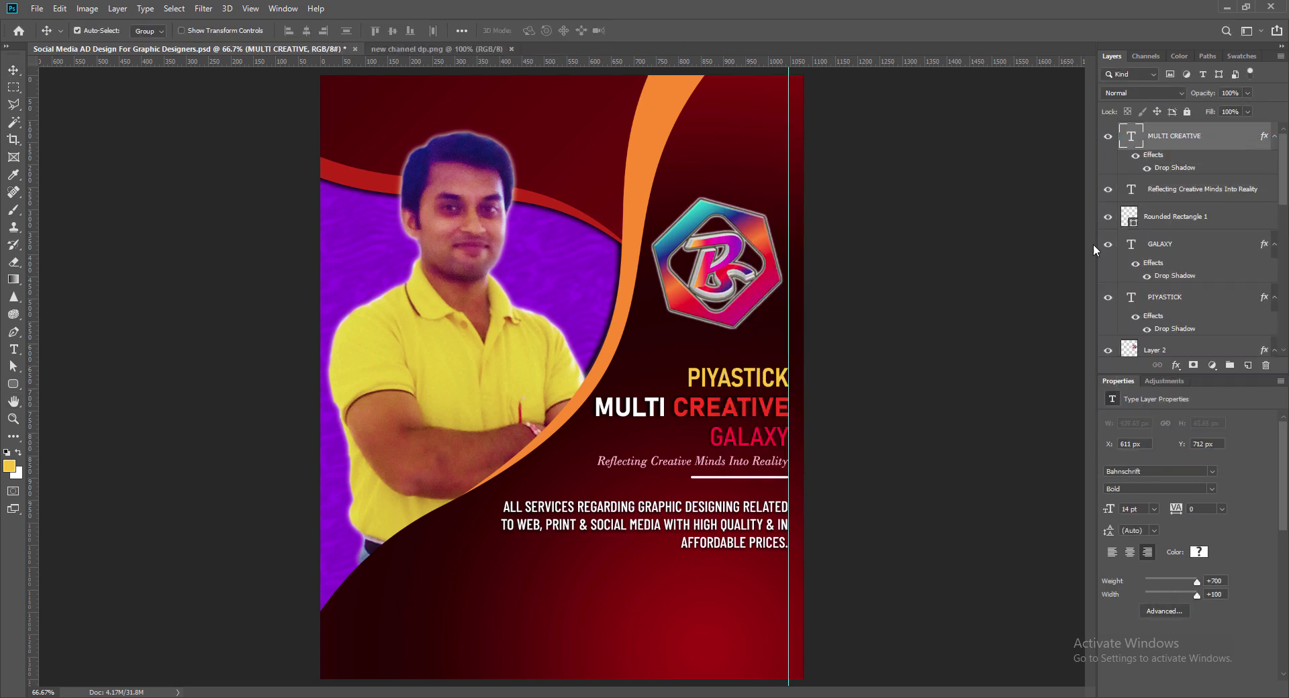
# Step: Give MULTI CREATIVE a drop shadow, nudge the services text up, and save
pyautogui.doubleClick(1094, 244)
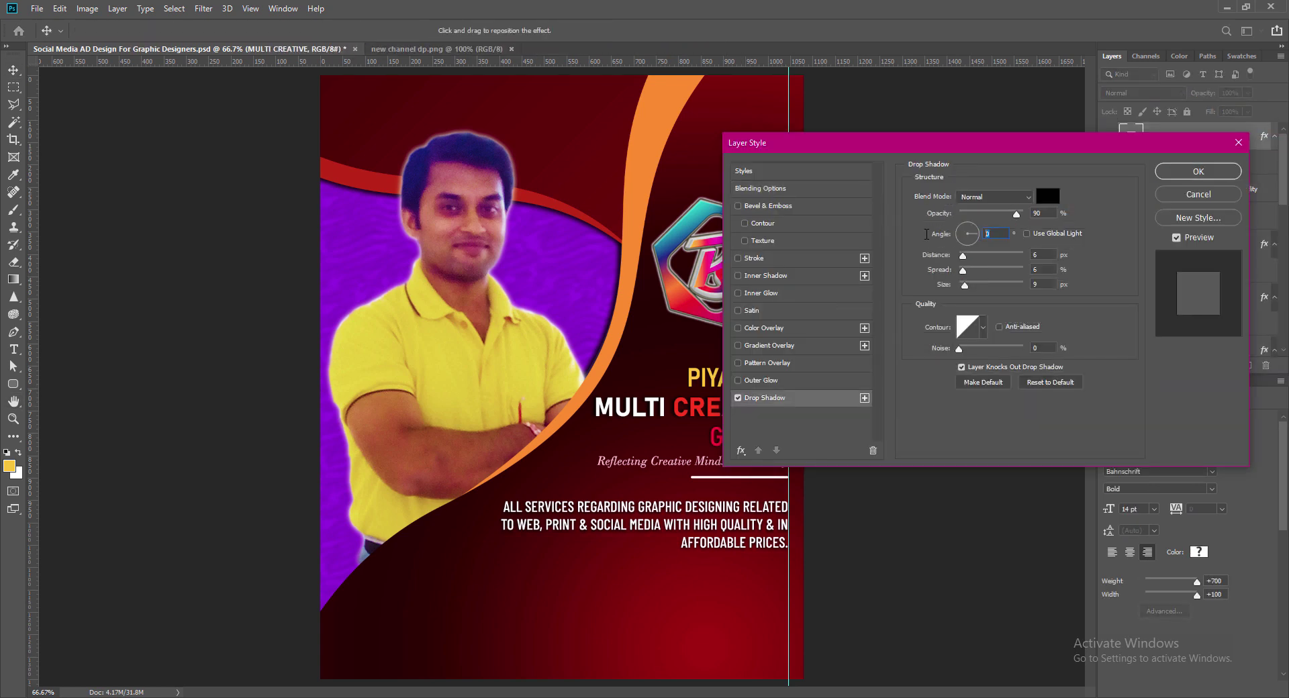
pyautogui.press('Return')
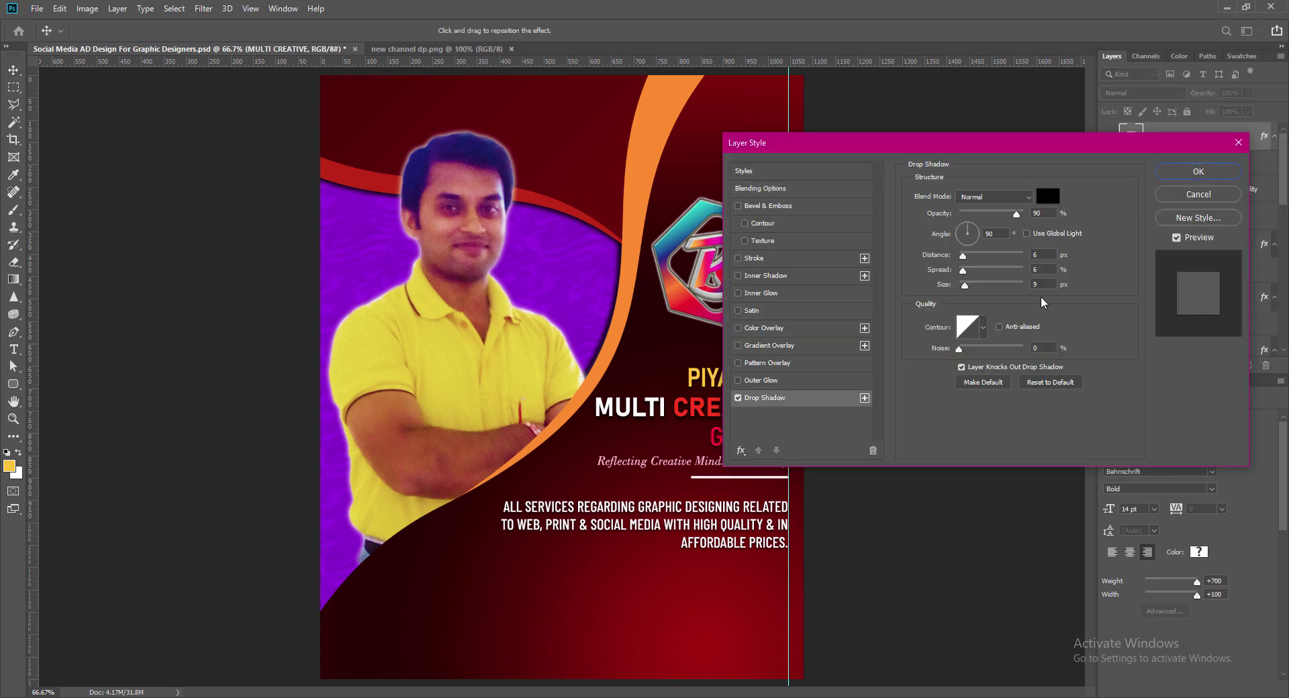
pyautogui.press('Return')
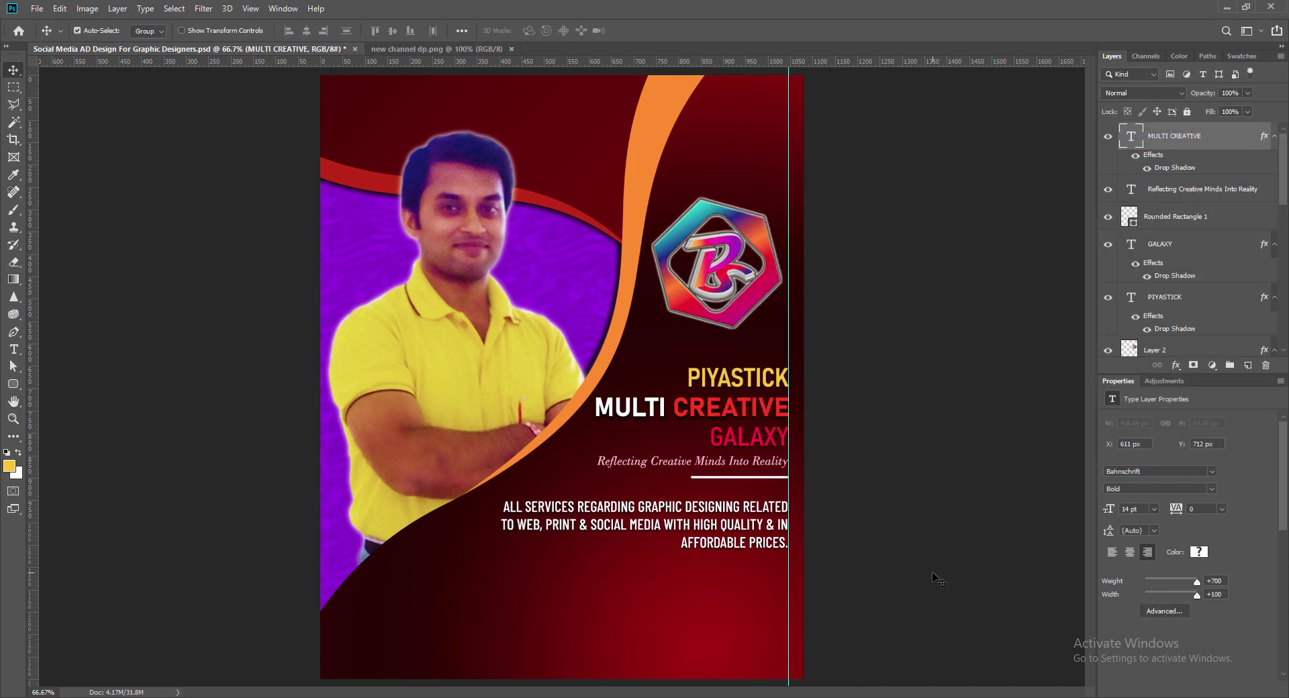
pyautogui.click(779, 525)
pyautogui.press('Up')
pyautogui.press('Up')
pyautogui.press('Up')
pyautogui.press('Up')
pyautogui.press('Up')
pyautogui.press('Up')
pyautogui.press('Up')
pyautogui.press('Up')
pyautogui.press('Up')
pyautogui.press('Up')
pyautogui.press('Up')
pyautogui.press('Up')
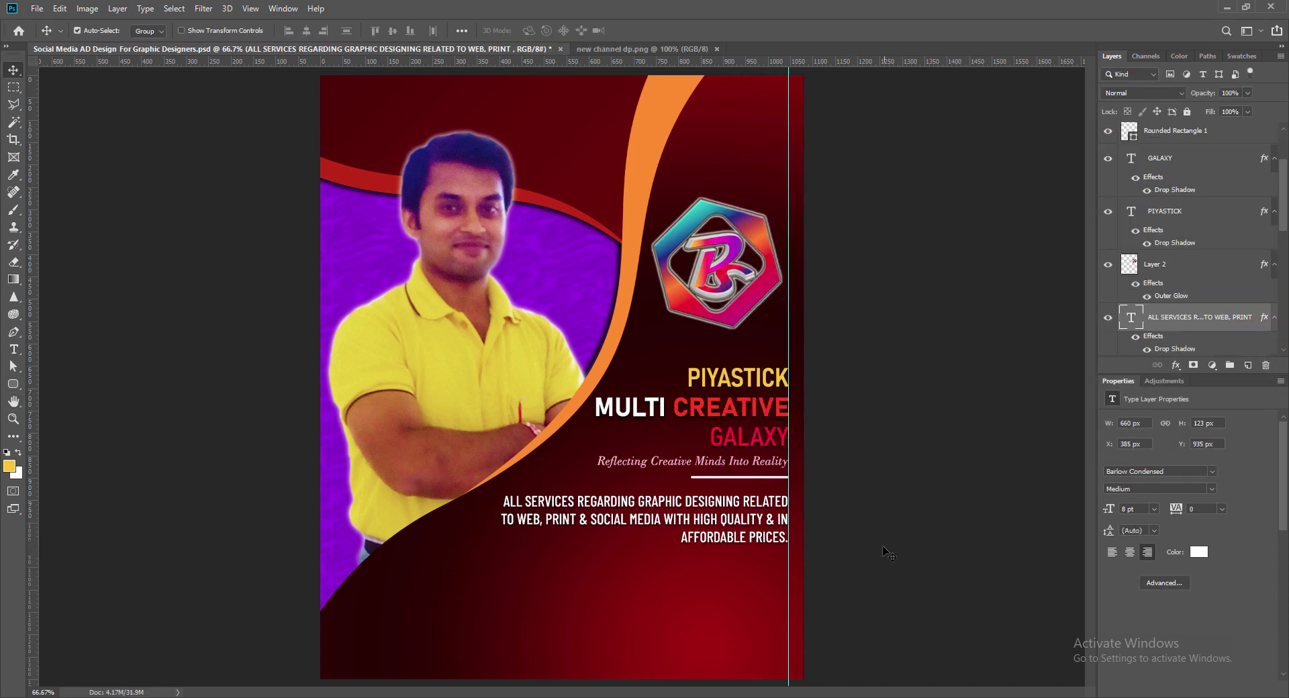
pyautogui.hotkey('ctrl', 's')
# Step: Nudge the hexagon logo slightly right and up
pyautogui.click(755, 238)
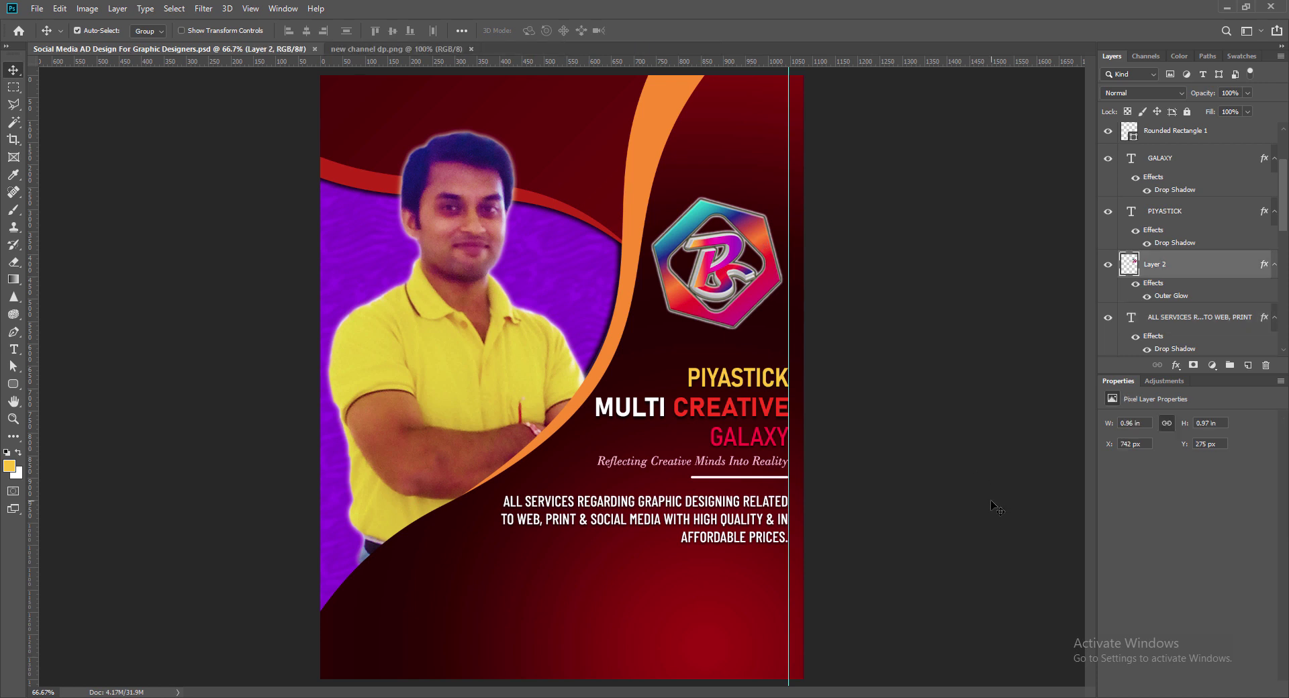
pyautogui.press('Right')
pyautogui.press('Right')
pyautogui.press('Right')
pyautogui.press('Right')
pyautogui.press('Right')
pyautogui.press('Right')
pyautogui.press('Right')
pyautogui.press('Right')
pyautogui.press('Right')
pyautogui.press('Right')
pyautogui.press('Right')
pyautogui.press('Right')
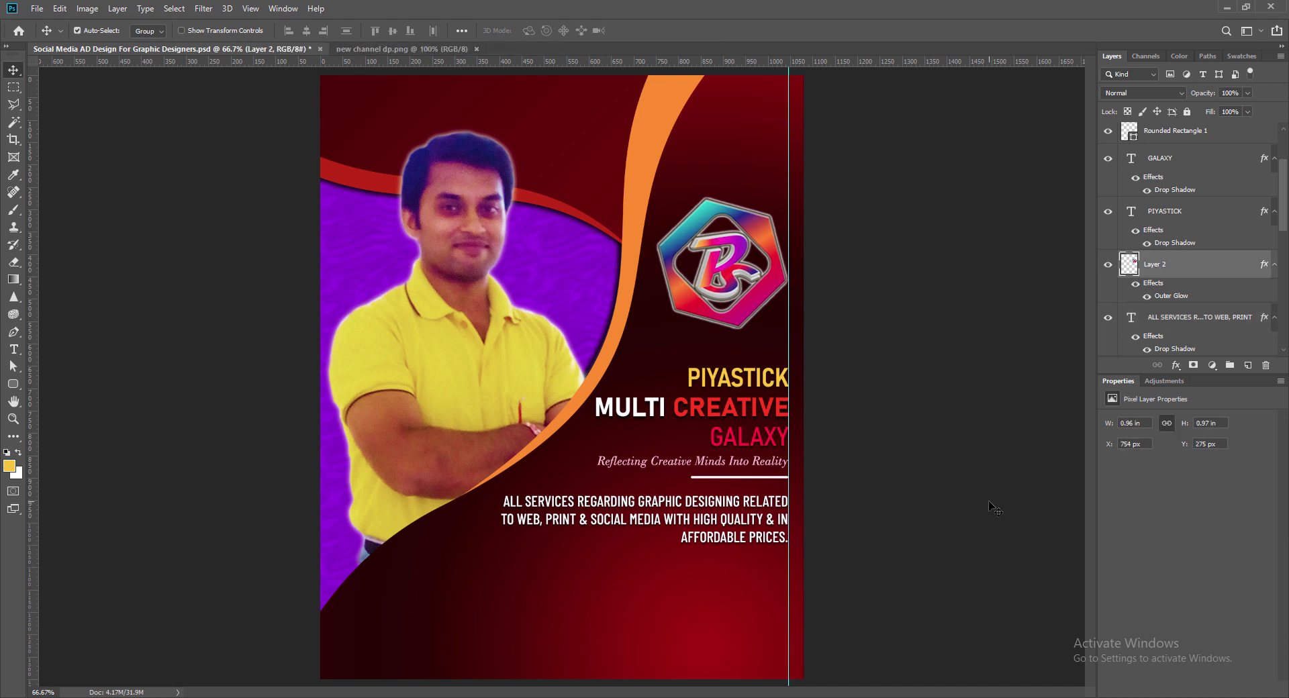
pyautogui.press('Up')
pyautogui.press('Up')
pyautogui.press('Up')
pyautogui.press('Up')
pyautogui.press('Up')
pyautogui.press('Up')
pyautogui.press('Up')
pyautogui.press('Up')
pyautogui.press('Up')
pyautogui.press('Up')
pyautogui.press('Up')
pyautogui.press('Up')
pyautogui.press('Up')
pyautogui.press('Up')
pyautogui.press('Up')
pyautogui.press('Up')
pyautogui.press('Up')
pyautogui.press('Up')
# Step: Nudge the headings, tagline, white line and services text up together, then duplicate the tagline lower down
pyautogui.click(740, 379)
pyautogui.keyDown('shift'); pyautogui.click(736, 409); pyautogui.keyUp('shift')
pyautogui.keyDown('shift'); pyautogui.click(735, 438); pyautogui.keyUp('shift')
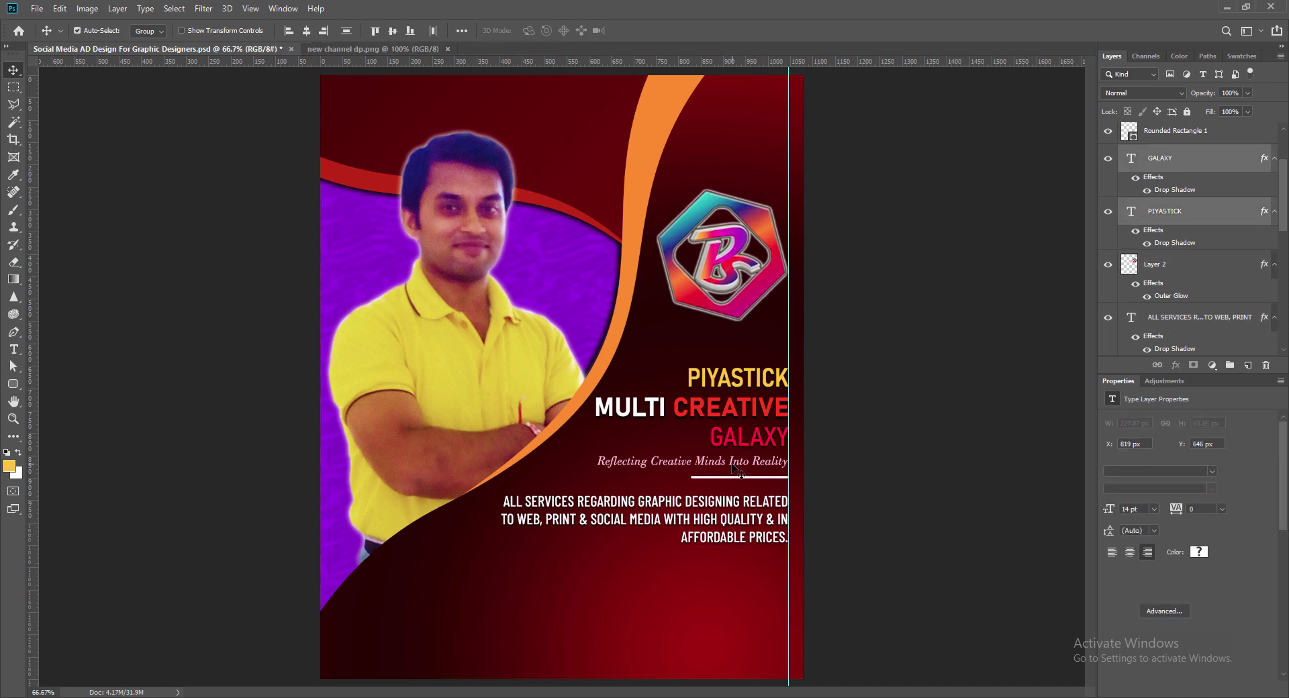
pyautogui.keyDown('shift'); pyautogui.click(732, 464); pyautogui.keyUp('shift')
pyautogui.keyDown('shift'); pyautogui.click(734, 477); pyautogui.keyUp('shift')
pyautogui.keyDown('shift'); pyautogui.click(739, 502); pyautogui.keyUp('shift')
pyautogui.press('Up')
pyautogui.press('Up')
pyautogui.press('Up')
pyautogui.press('Up')
pyautogui.press('Up')
pyautogui.press('Up')
pyautogui.press('Up')
pyautogui.press('Up')
pyautogui.press('Up')
pyautogui.press('Up')
pyautogui.press('Up')
pyautogui.press('Up')
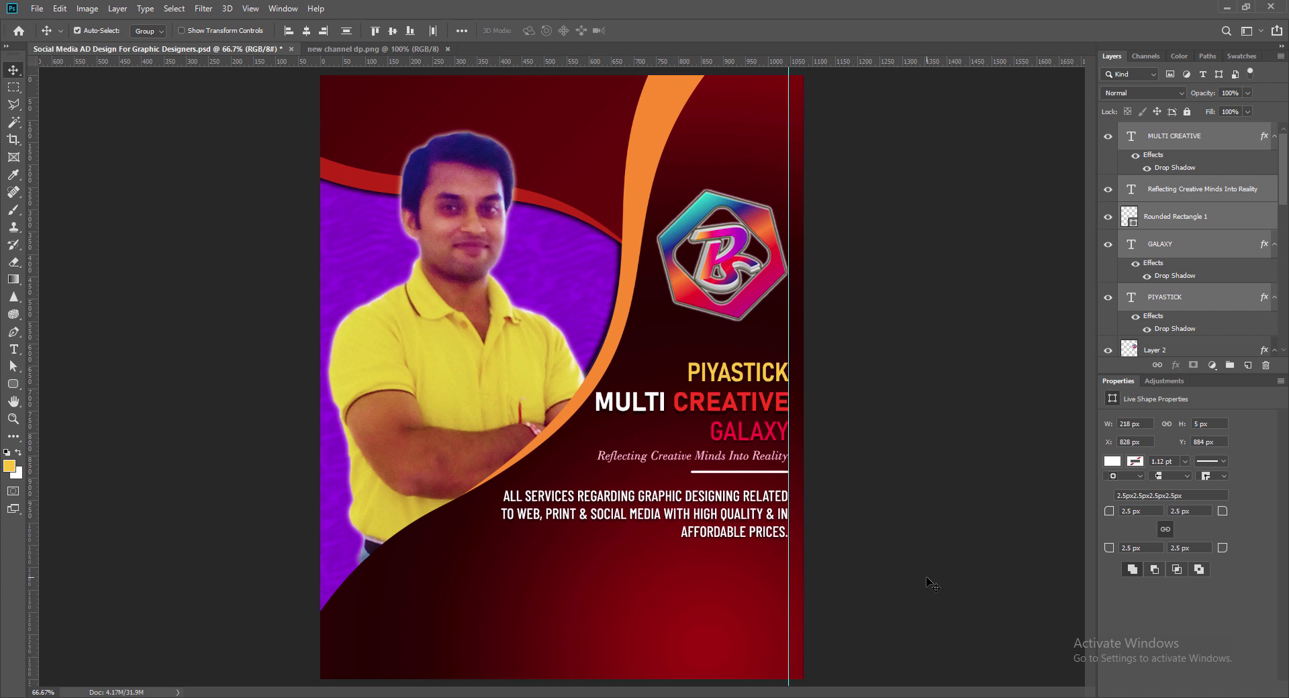
pyautogui.click(743, 311)
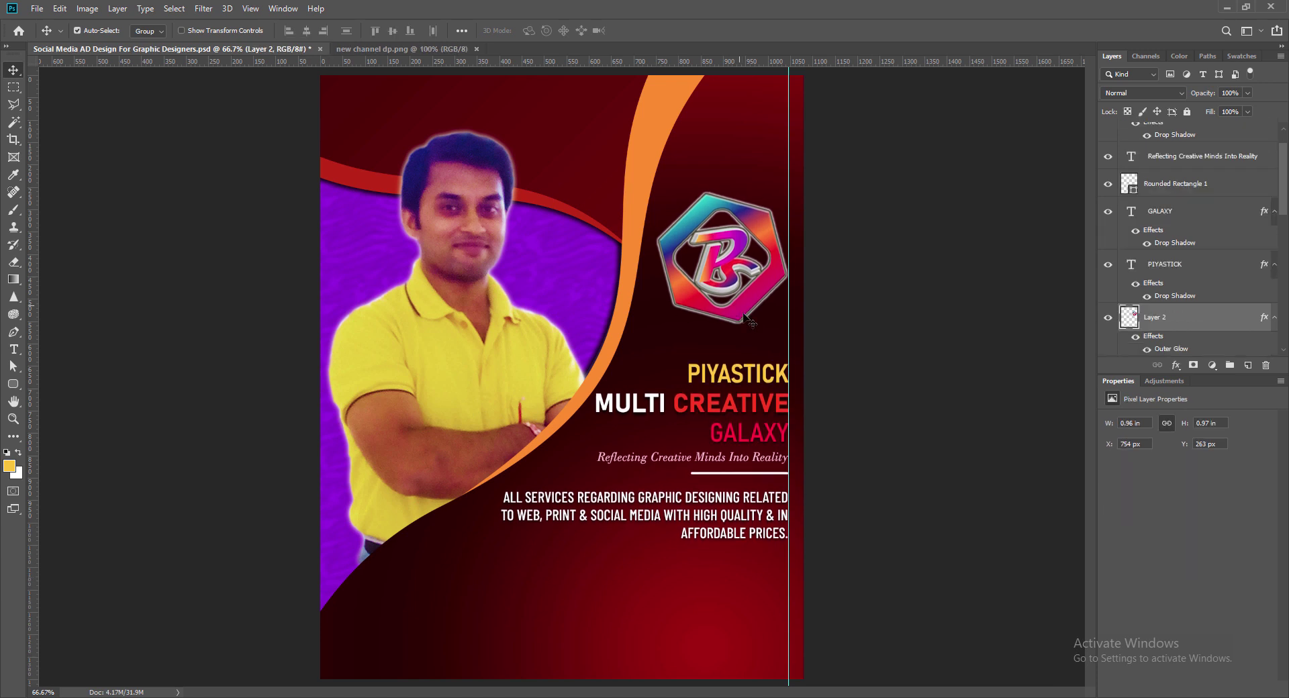
pyautogui.moveTo(692, 458); pyautogui.dragTo(571, 575)
# Step: Retype the tagline copy as 'Kindly Follow & Subscribe To My Social Networks For More:' and reposition it
pyautogui.press('t')
pyautogui.press('Return')
pyautogui.write('Kin')
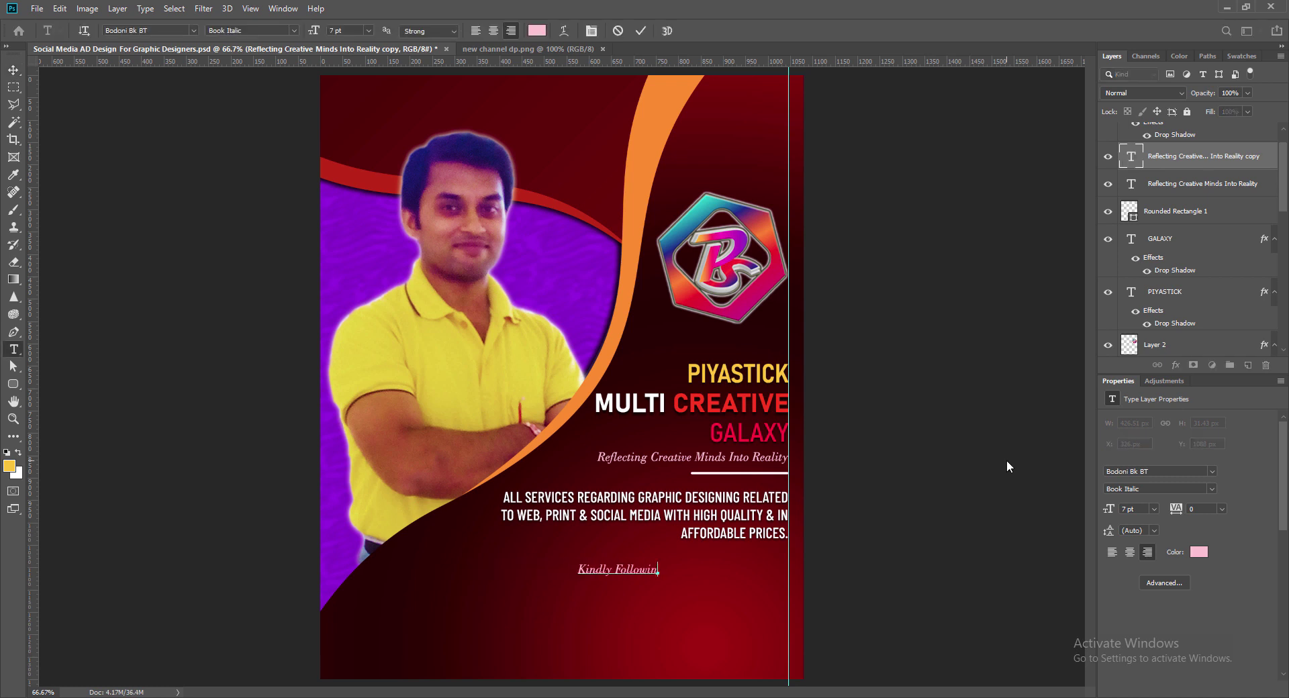
pyautogui.write('dly Follow & Subscribe To')
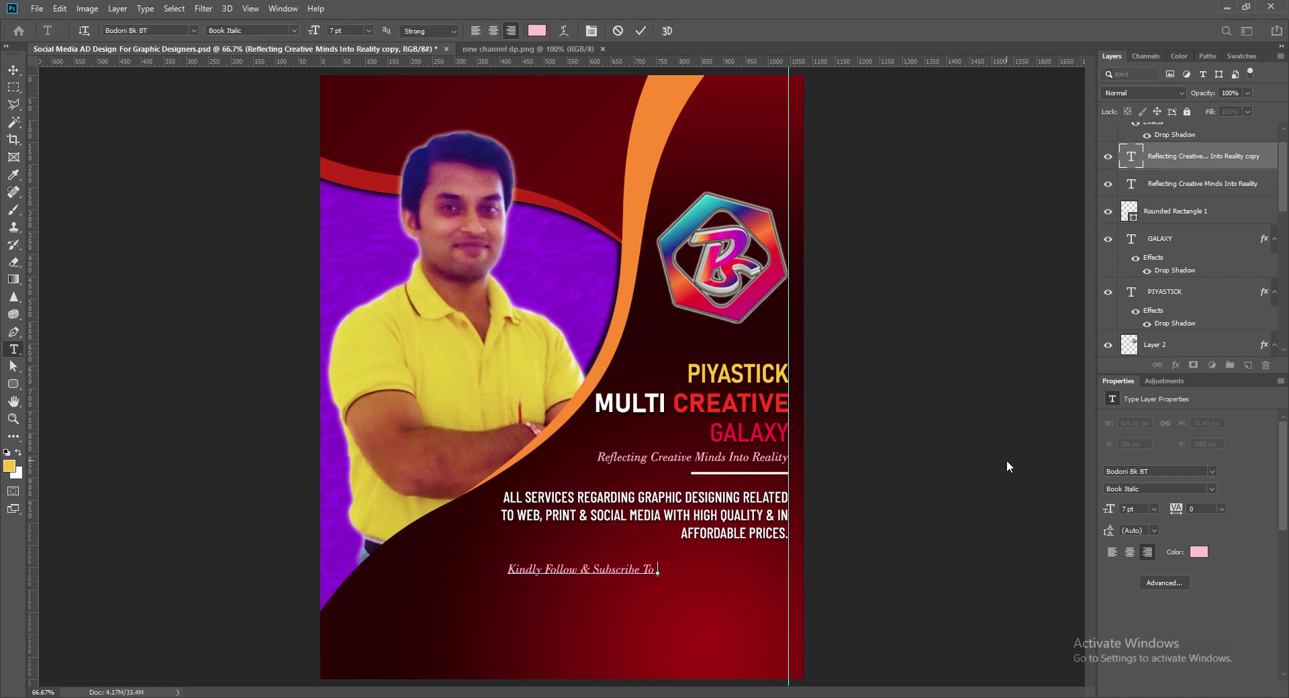
pyautogui.write(' My Social Networks')
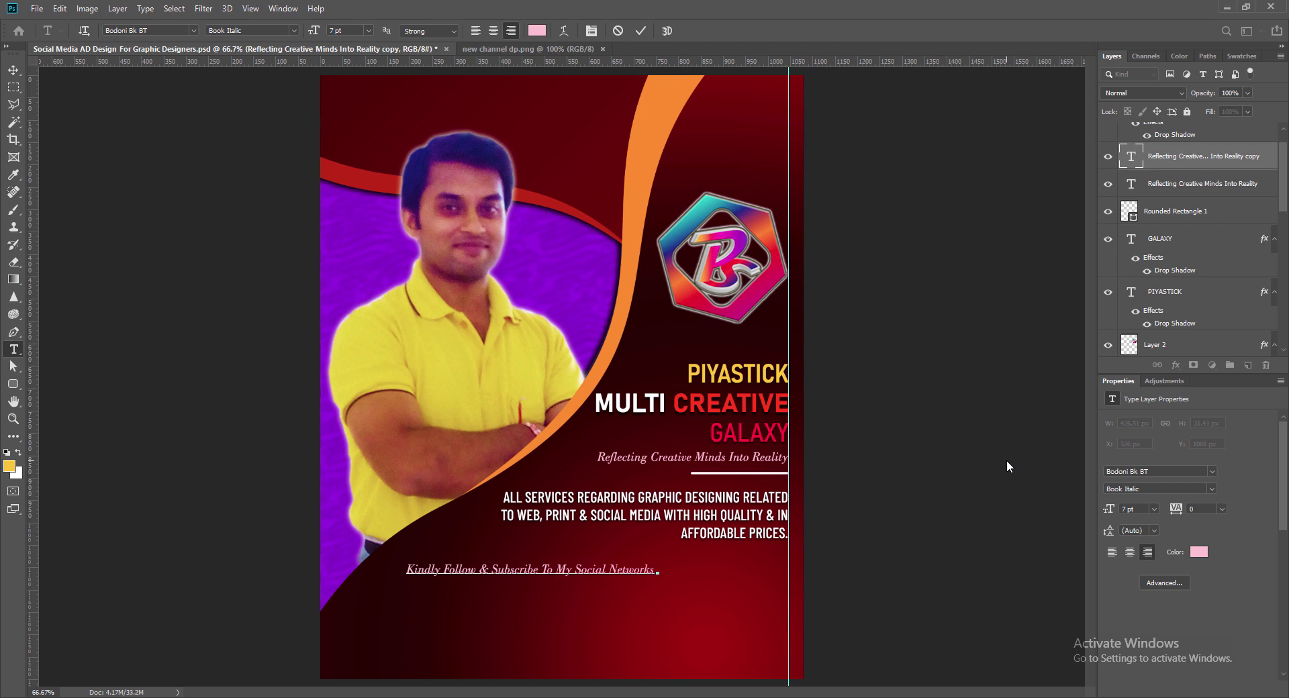
pyautogui.write(' For More')
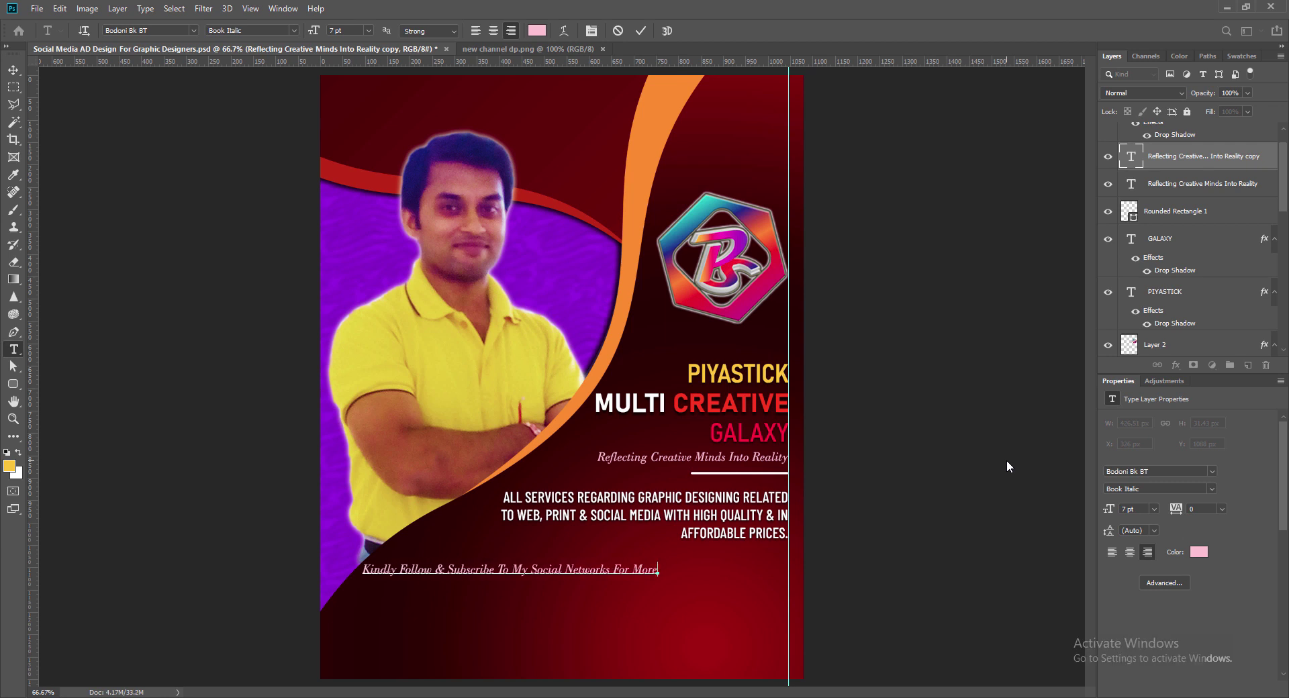
pyautogui.write(':')
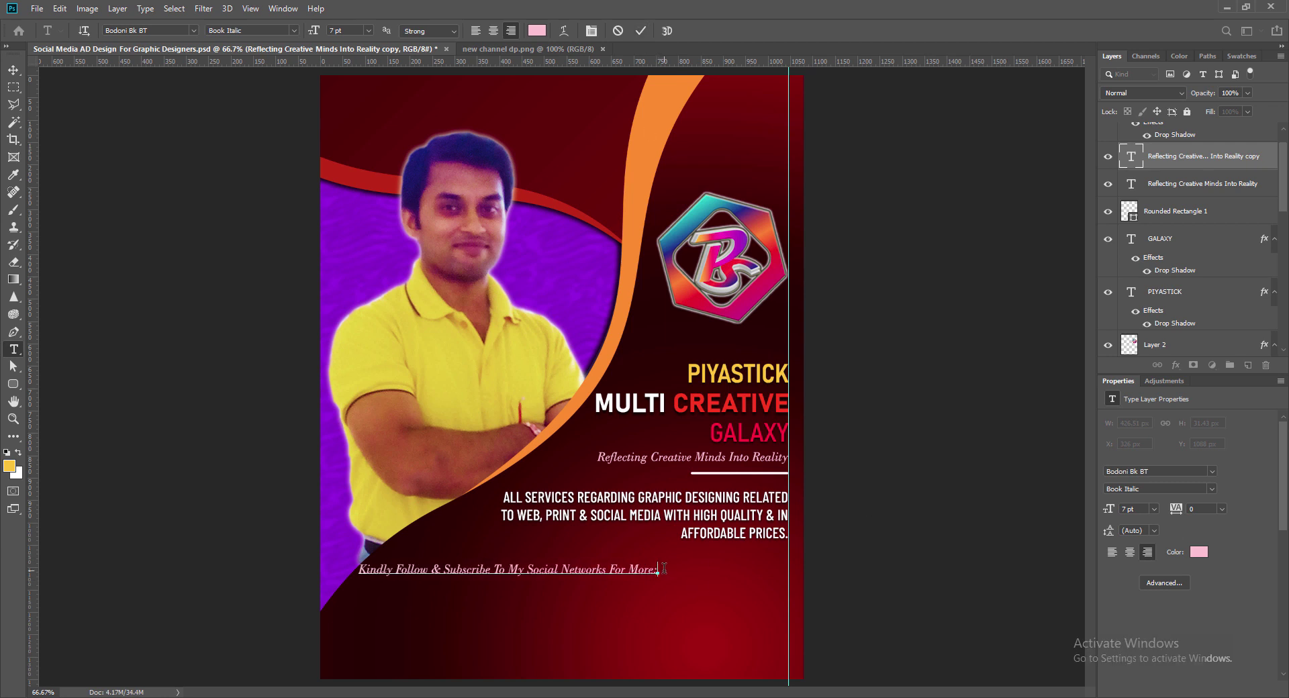
pyautogui.click(640, 31)
pyautogui.press('v')
pyautogui.moveTo(471, 576); pyautogui.dragTo(547, 578)
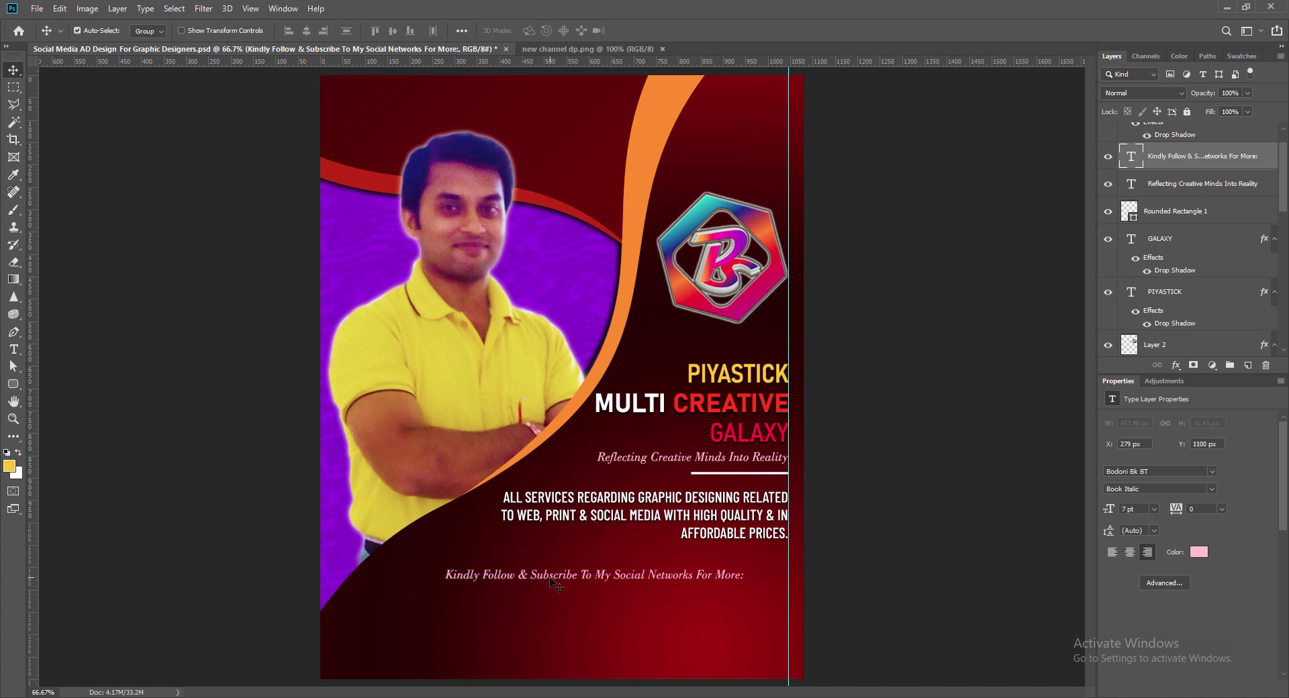
# Step: Set the follow line's font style to Book and its colour to light pink
pyautogui.doubleClick(1132, 156)
pyautogui.click(294, 31)
pyautogui.click(277, 45)
pyautogui.click(537, 31)
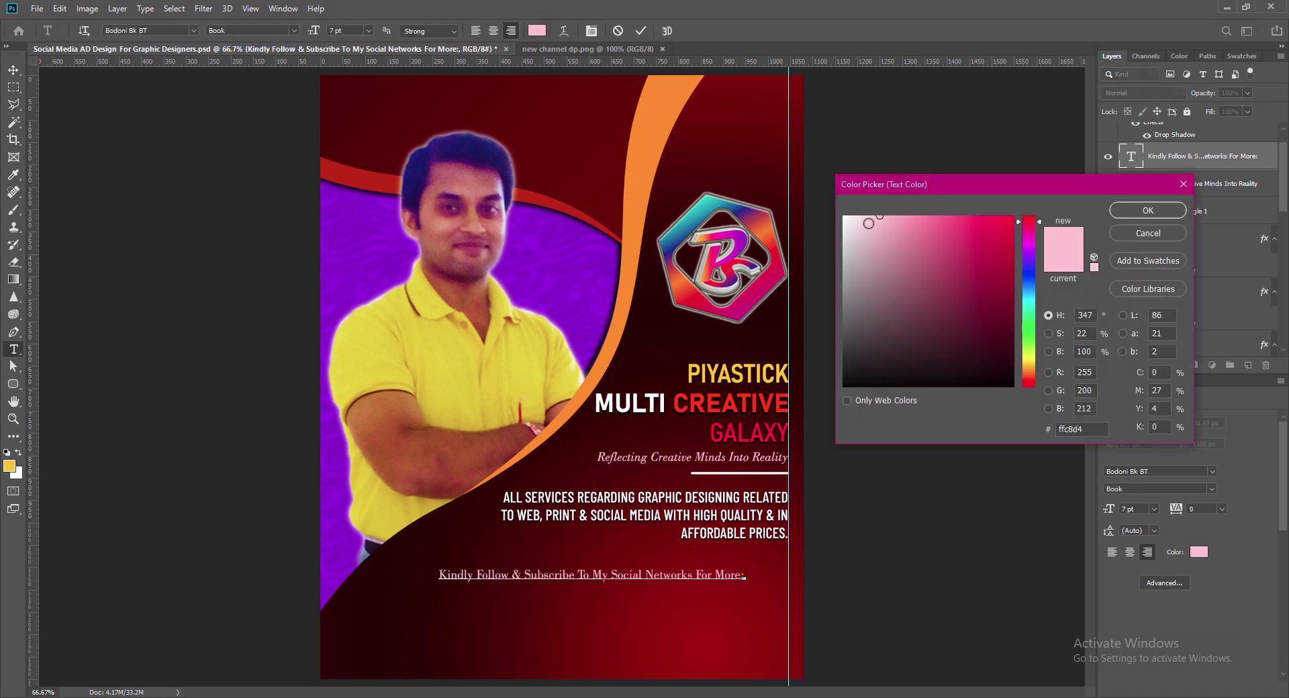
pyautogui.click(859, 214)
pyautogui.press('Return')
pyautogui.hotkey('ctrl', 'Return')
# Step: Add a drop shadow to the follow line, shift it left, save, and bring in the YouTube icon
pyautogui.doubleClick(1267, 158)
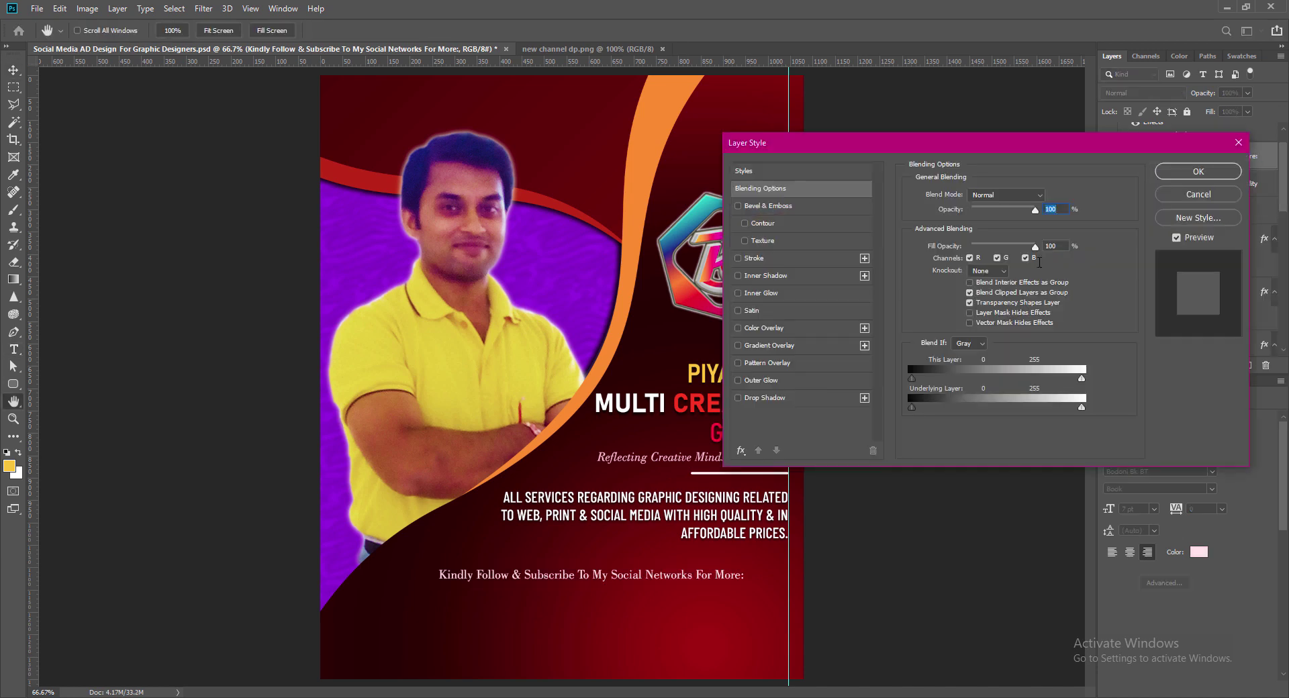
pyautogui.click(765, 398)
pyautogui.click(1199, 172)
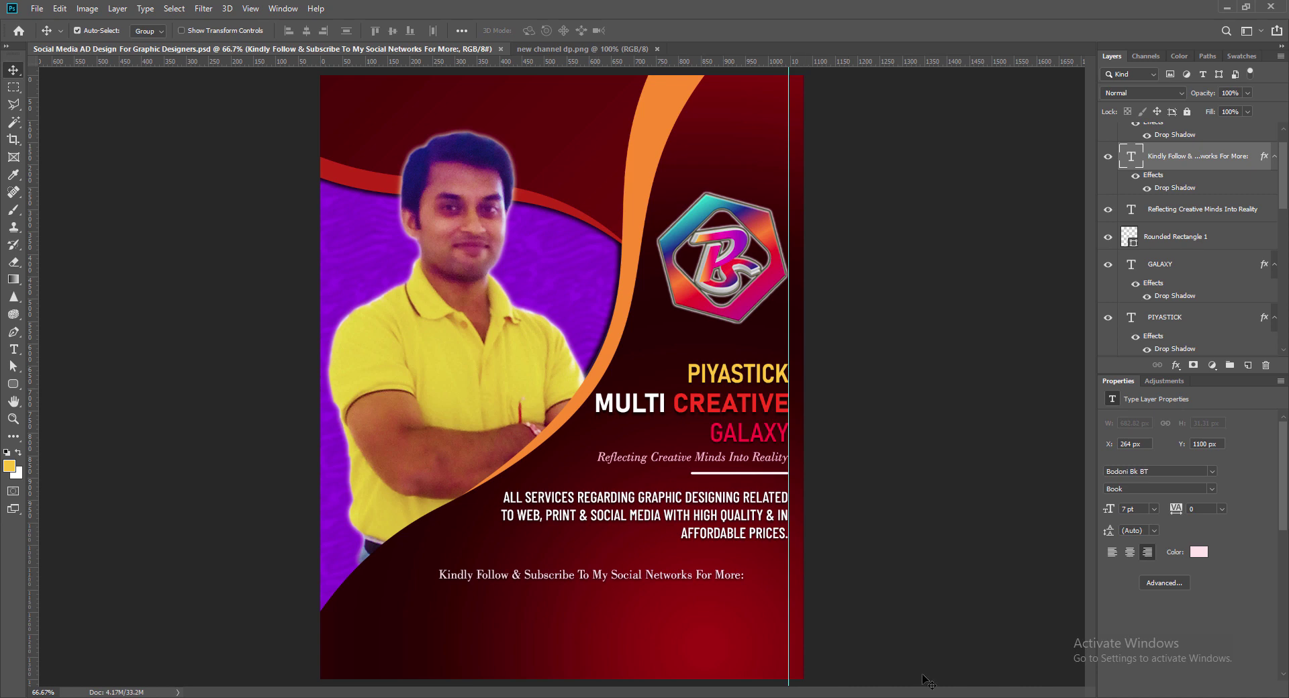
pyautogui.hotkey('shift', 'Left')
pyautogui.hotkey('shift', 'Left')
pyautogui.hotkey('shift', 'Left')
pyautogui.hotkey('shift', 'Left')
pyautogui.hotkey('shift', 'Left')
pyautogui.hotkey('shift', 'Left')
pyautogui.hotkey('shift', 'Left')
pyautogui.hotkey('shift', 'Left')
pyautogui.hotkey('shift', 'Left')
pyautogui.hotkey('shift', 'Left')
pyautogui.hotkey('shift', 'Left')
pyautogui.hotkey('shift', 'Left')
pyautogui.press('Right')
pyautogui.press('Right')
pyautogui.press('Right')
pyautogui.press('Right')
pyautogui.press('Right')
pyautogui.press('Right')
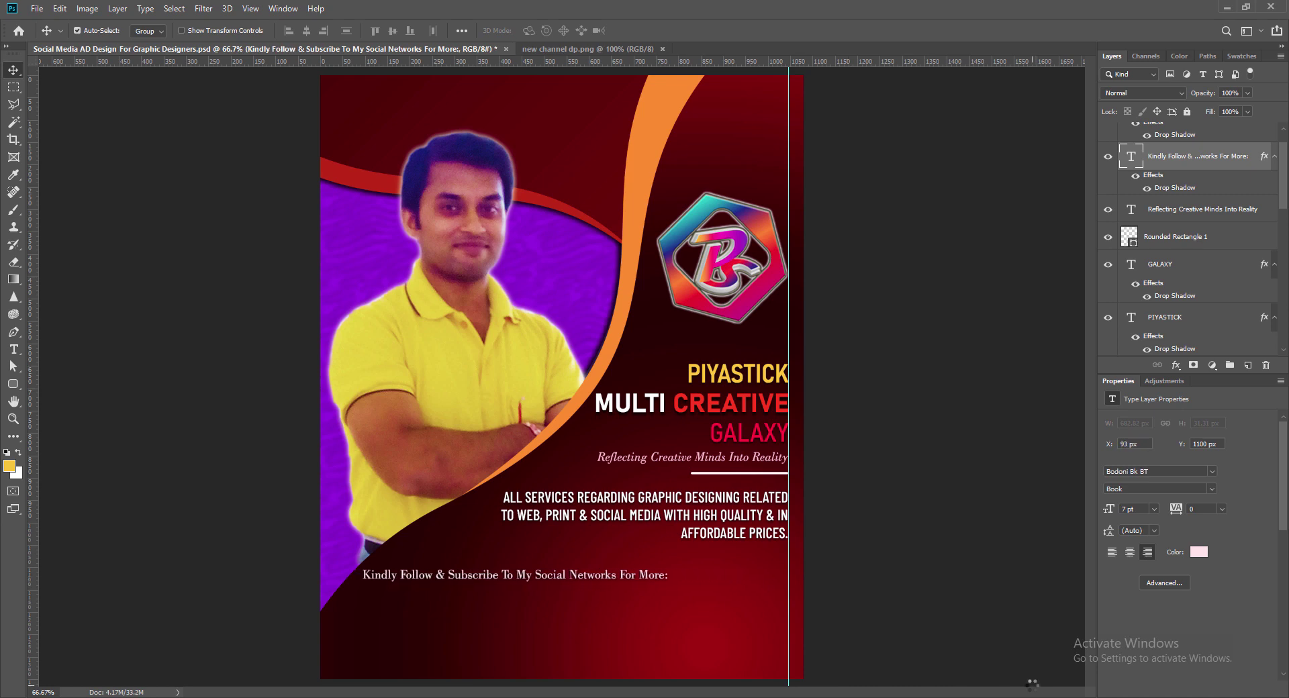
pyautogui.hotkey('ctrl', 's')
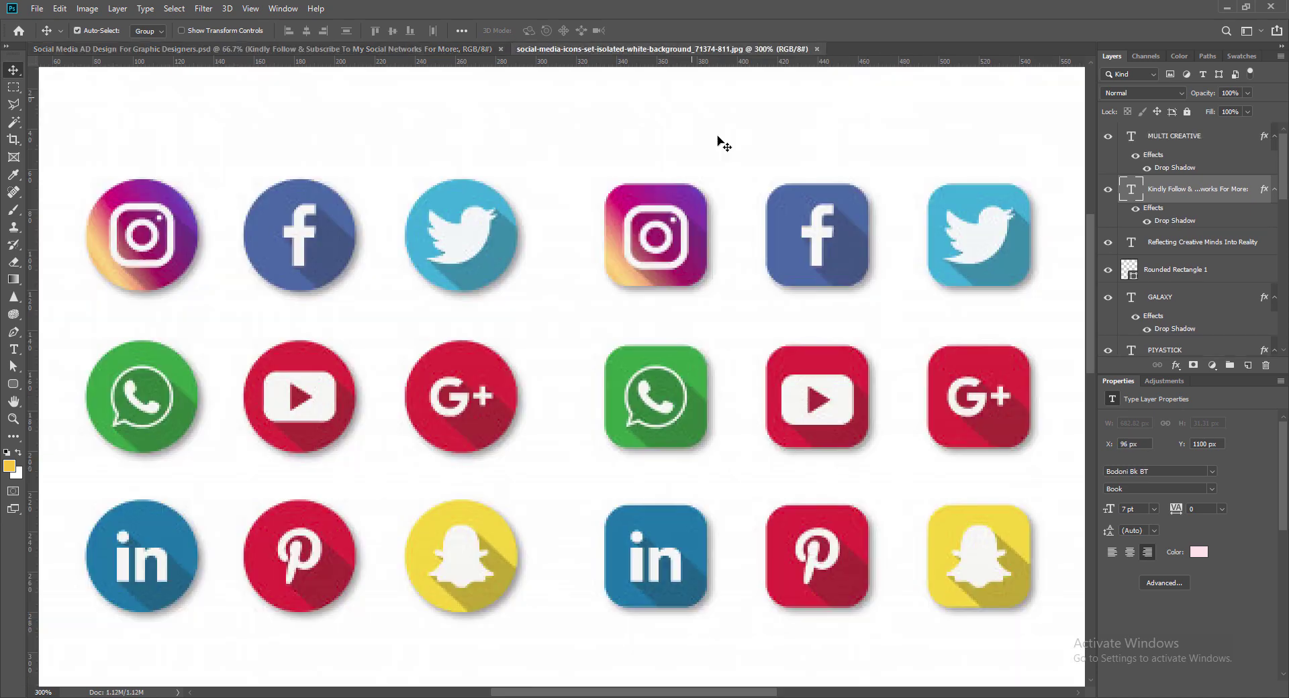
pyautogui.moveTo(816, 399); pyautogui.dragTo(424, 632)
# Step: Position the YouTube icon under the follow line and add the Facebook icon below it
pyautogui.moveTo(427, 635); pyautogui.dragTo(376, 618)
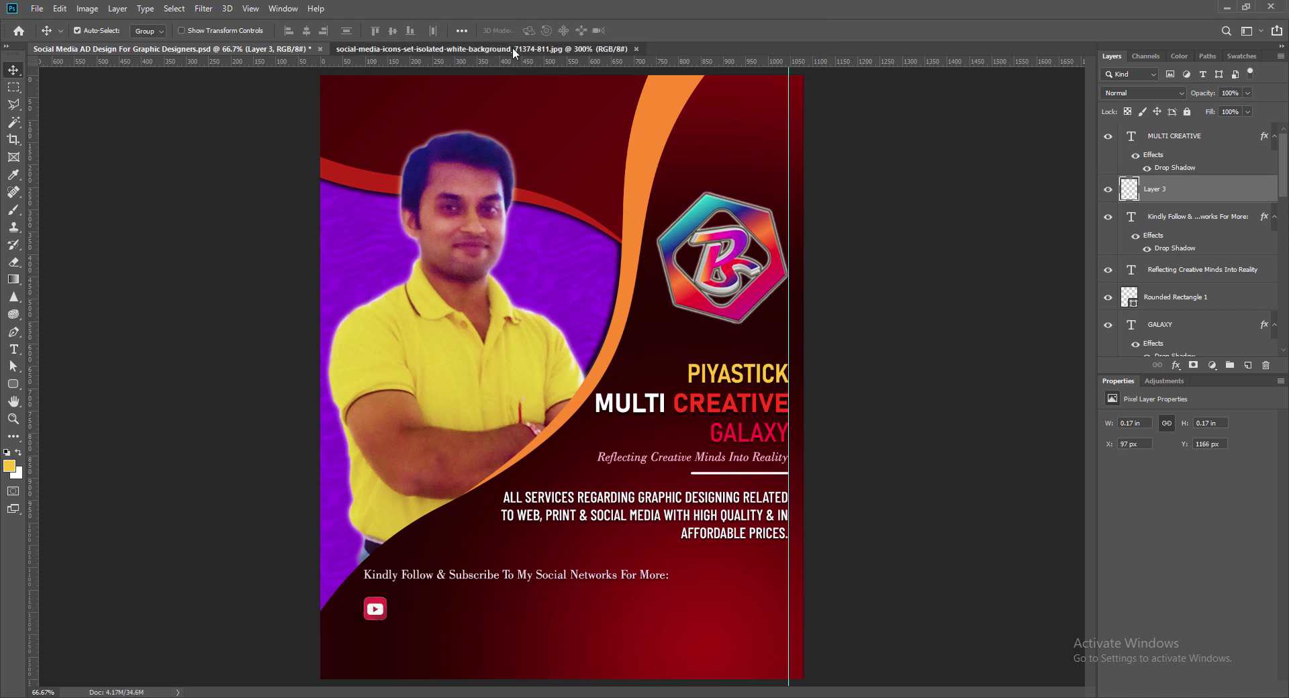
pyautogui.click(513, 49)
pyautogui.press('w')
pyautogui.click(813, 245)
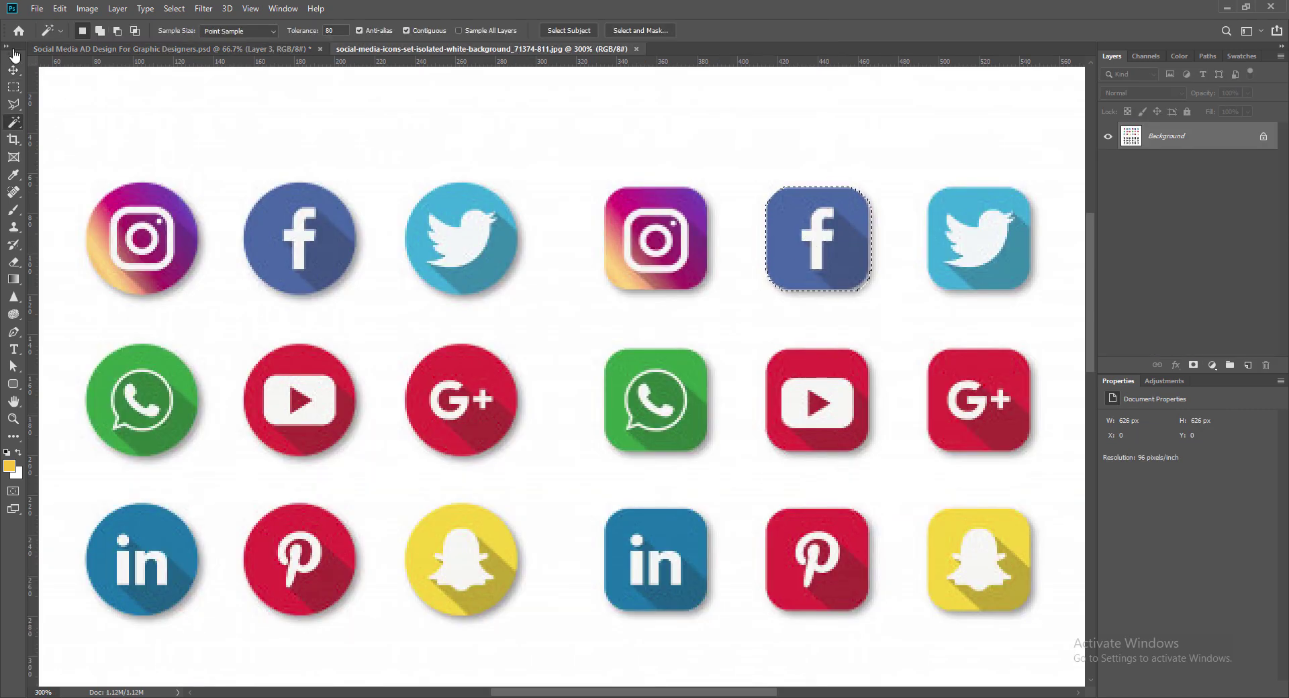
pyautogui.press('v')
pyautogui.moveTo(812, 247); pyautogui.dragTo(376, 650)
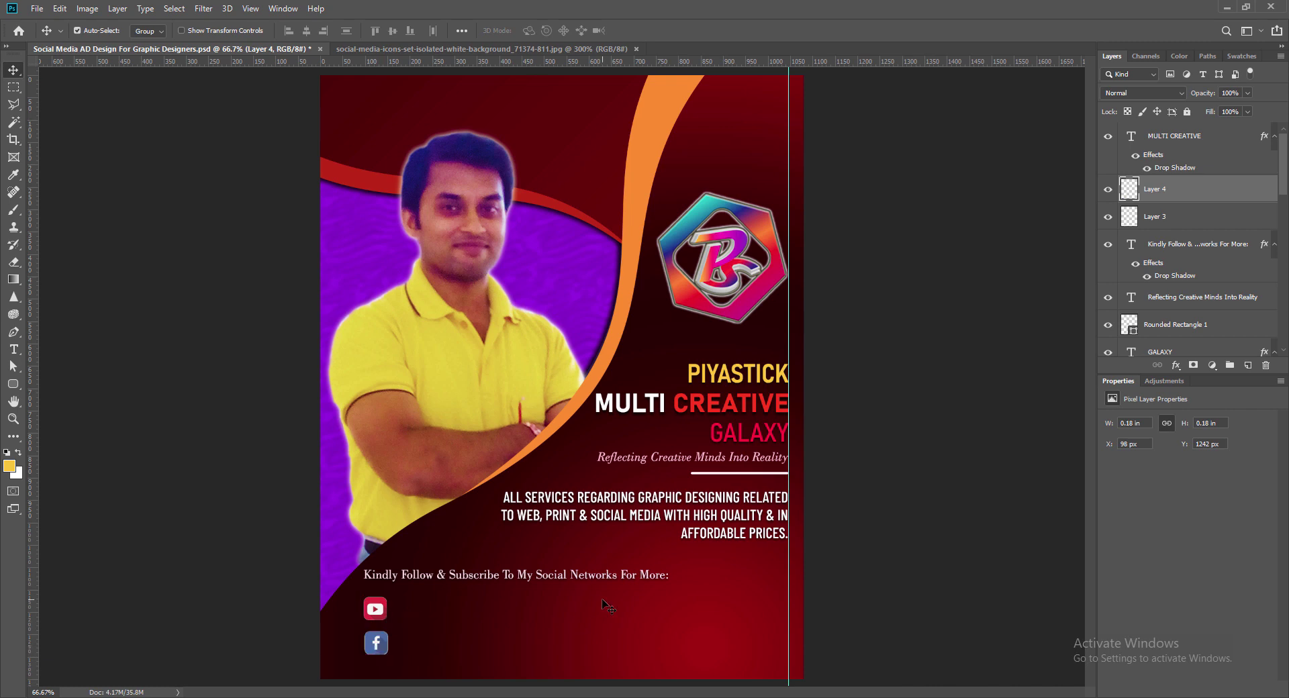
# Step: Copy the Twitter and Instagram icons from the icon sheet beside the YouTube and Facebook icons
pyautogui.hotkey('ctrl', 'Tab')
pyautogui.click(14, 122)
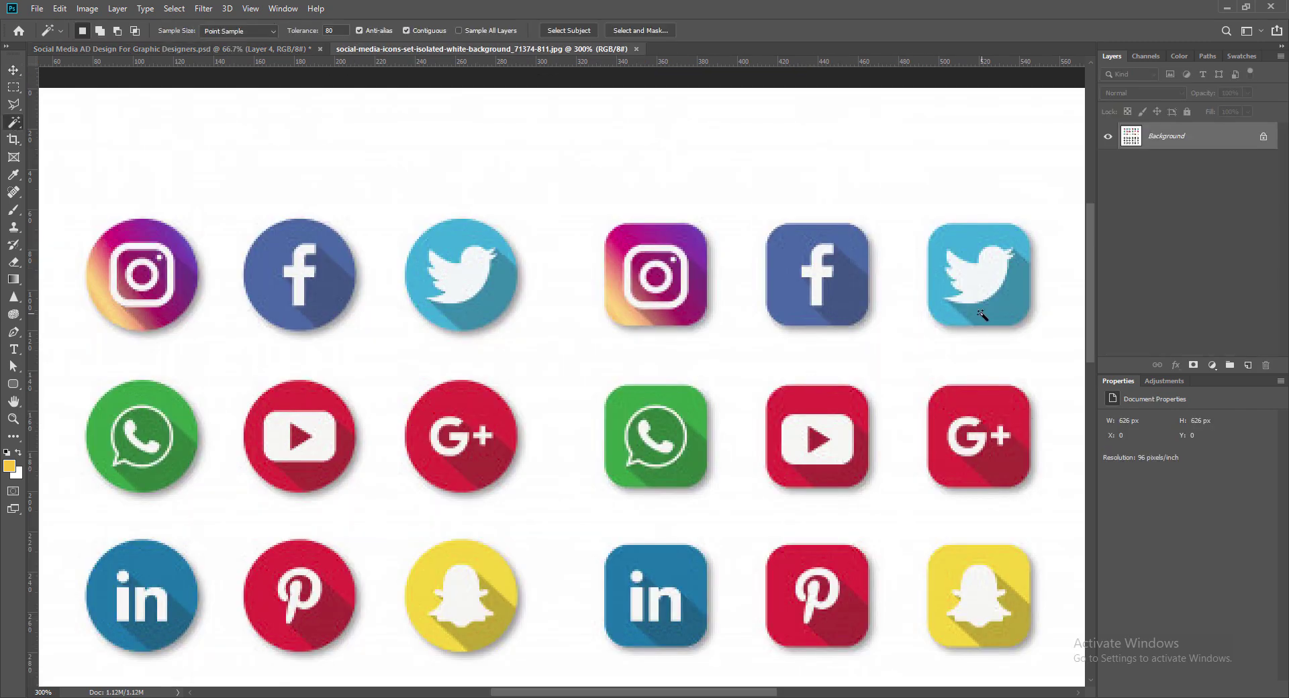
pyautogui.click(14, 70)
pyautogui.moveTo(975, 276); pyautogui.dragTo(549, 610)
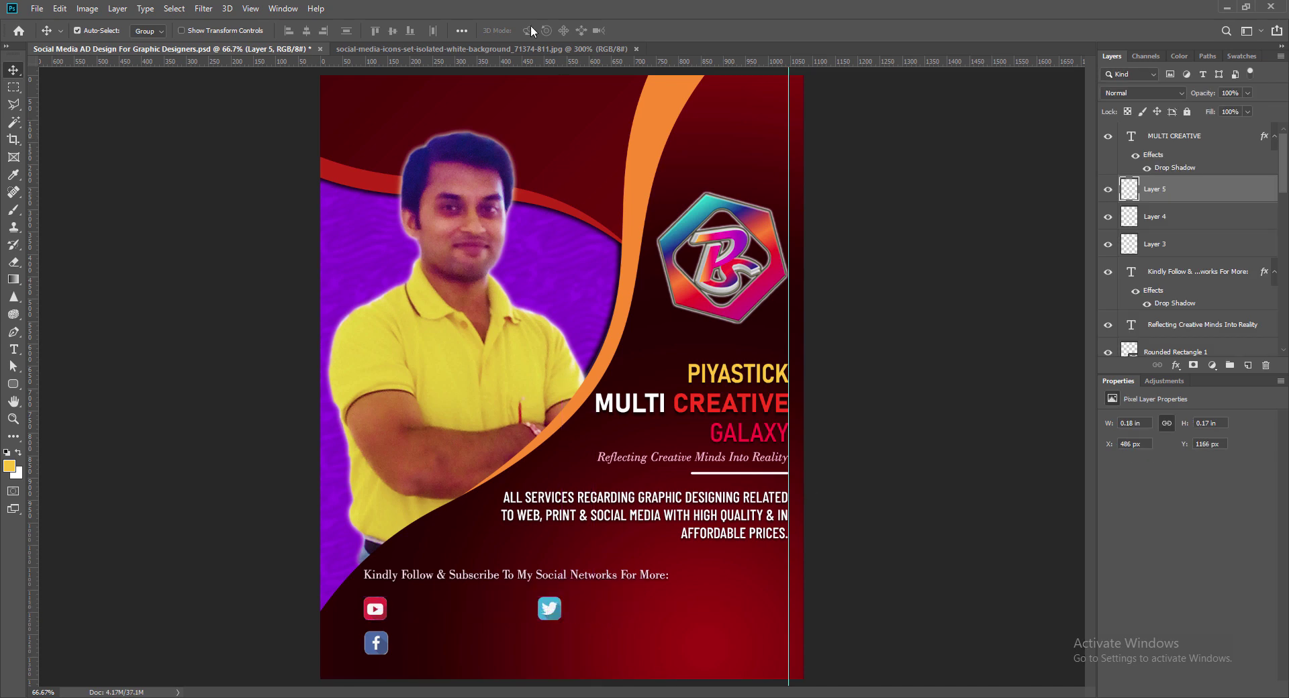
pyautogui.hotkey('ctrl', 'Tab')
pyautogui.press('w')
pyautogui.click(684, 260)
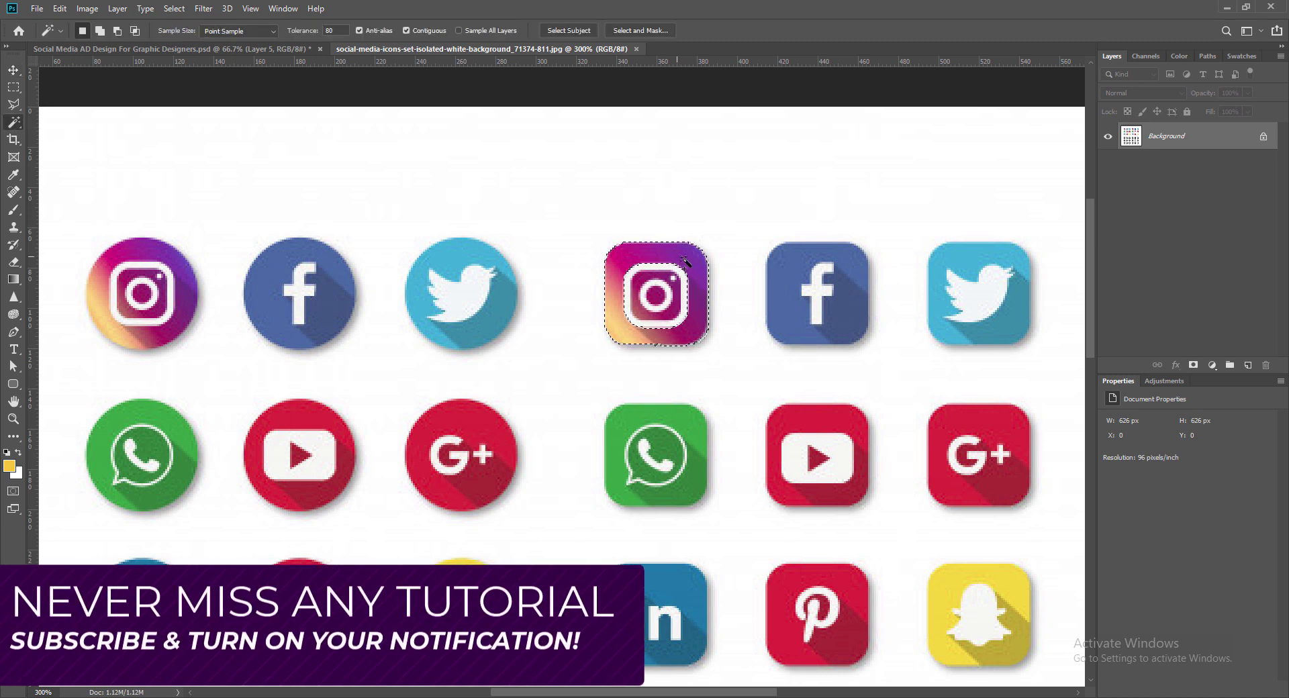
pyautogui.keyDown('alt'); pyautogui.click(648, 302); pyautogui.keyUp('alt')
pyautogui.press('v')
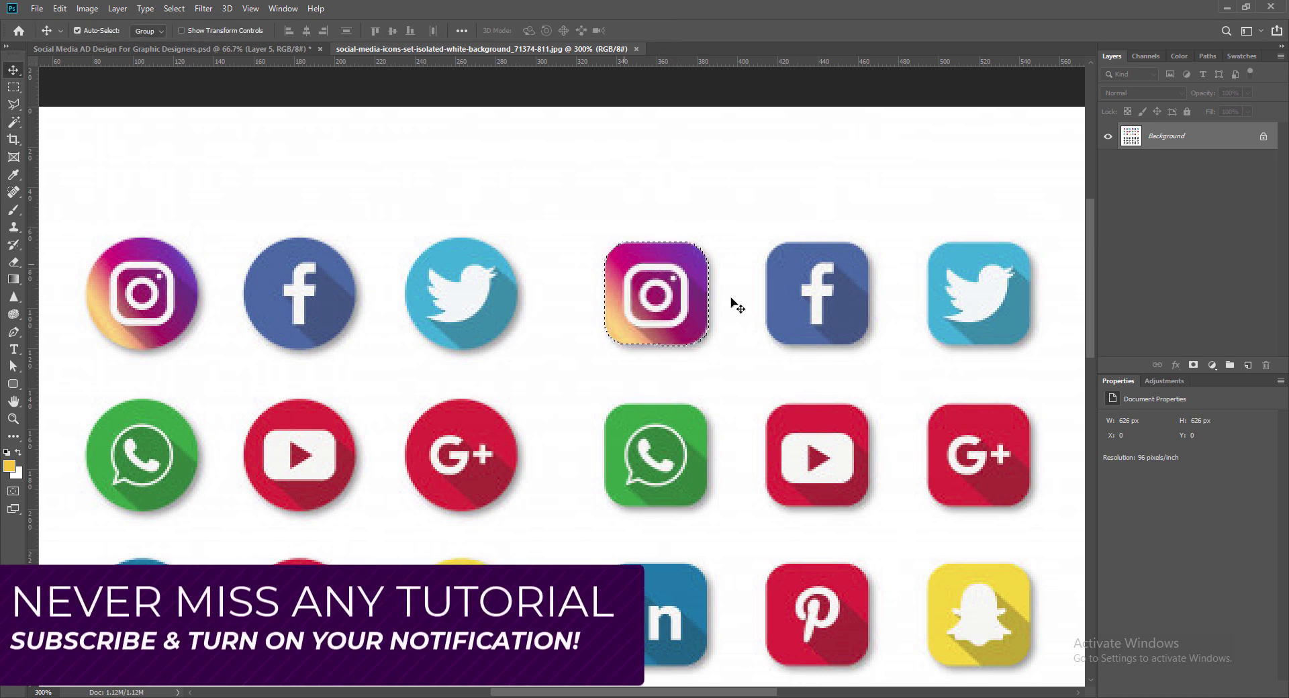
pyautogui.moveTo(662, 302); pyautogui.dragTo(550, 643)
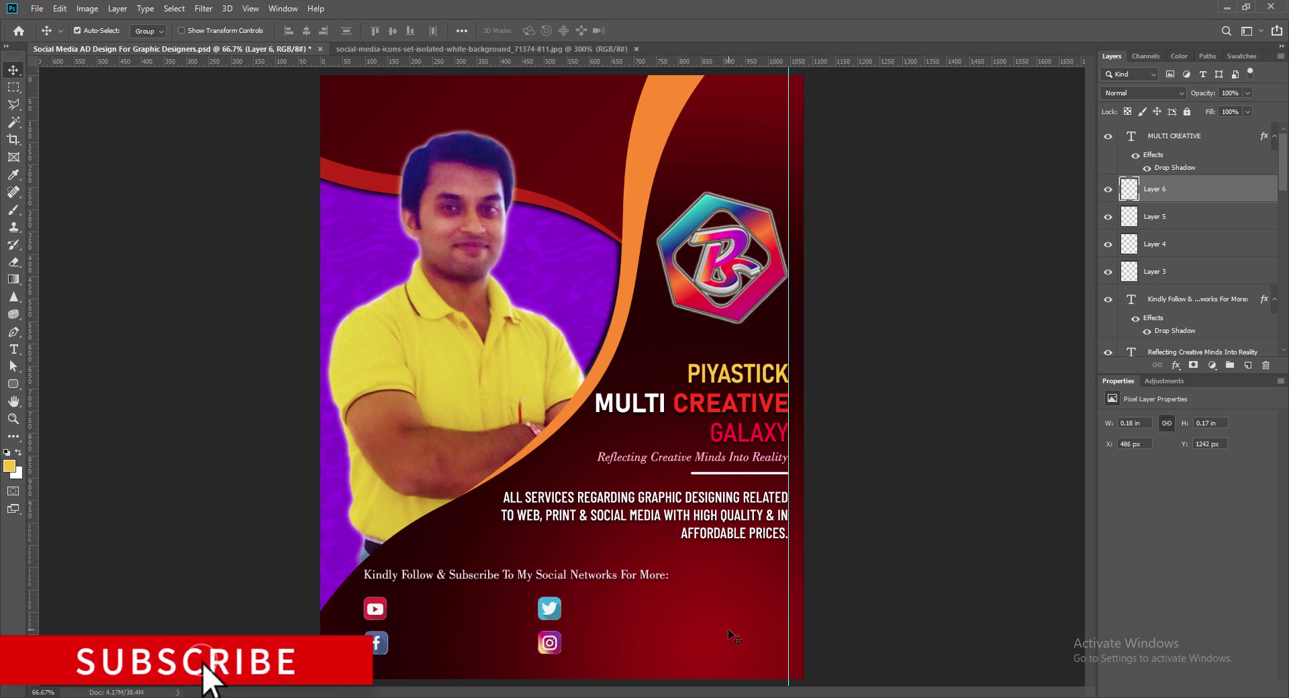
# Step: Save the poster and briefly check the icon sheet before returning
pyautogui.hotkey('ctrl', 's')
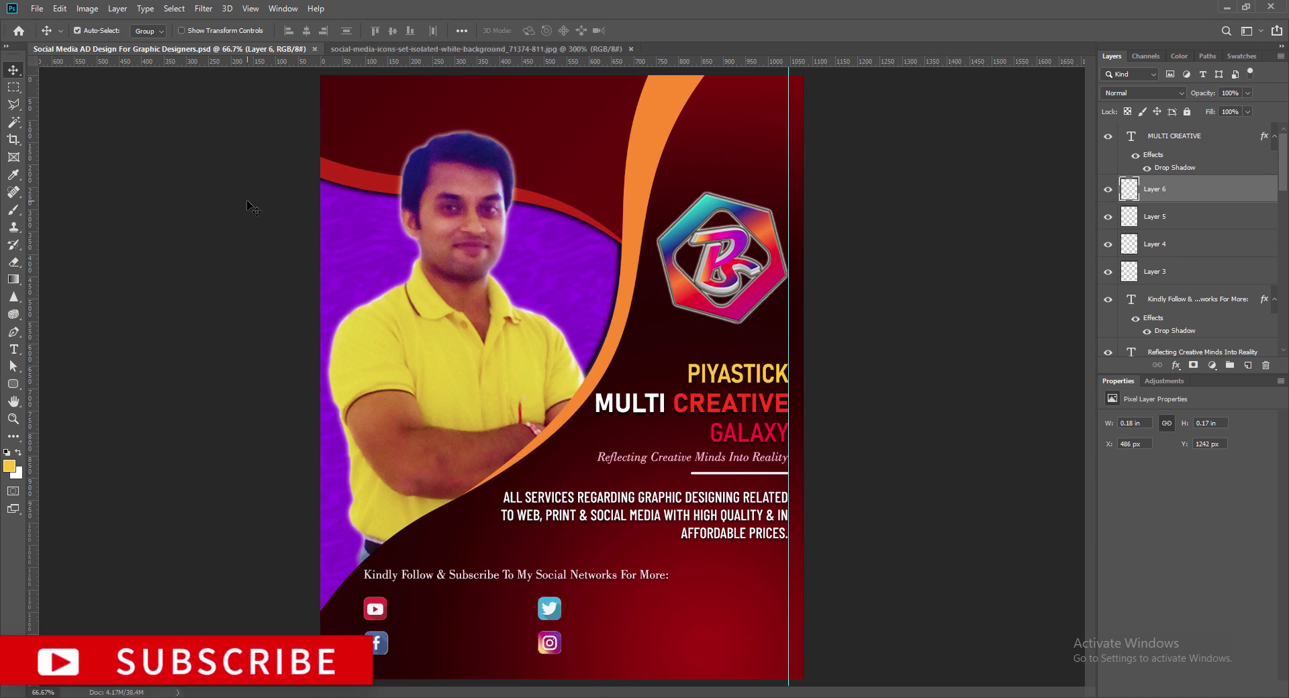
pyautogui.click(470, 49)
pyautogui.scroll(-3, 944, 358)
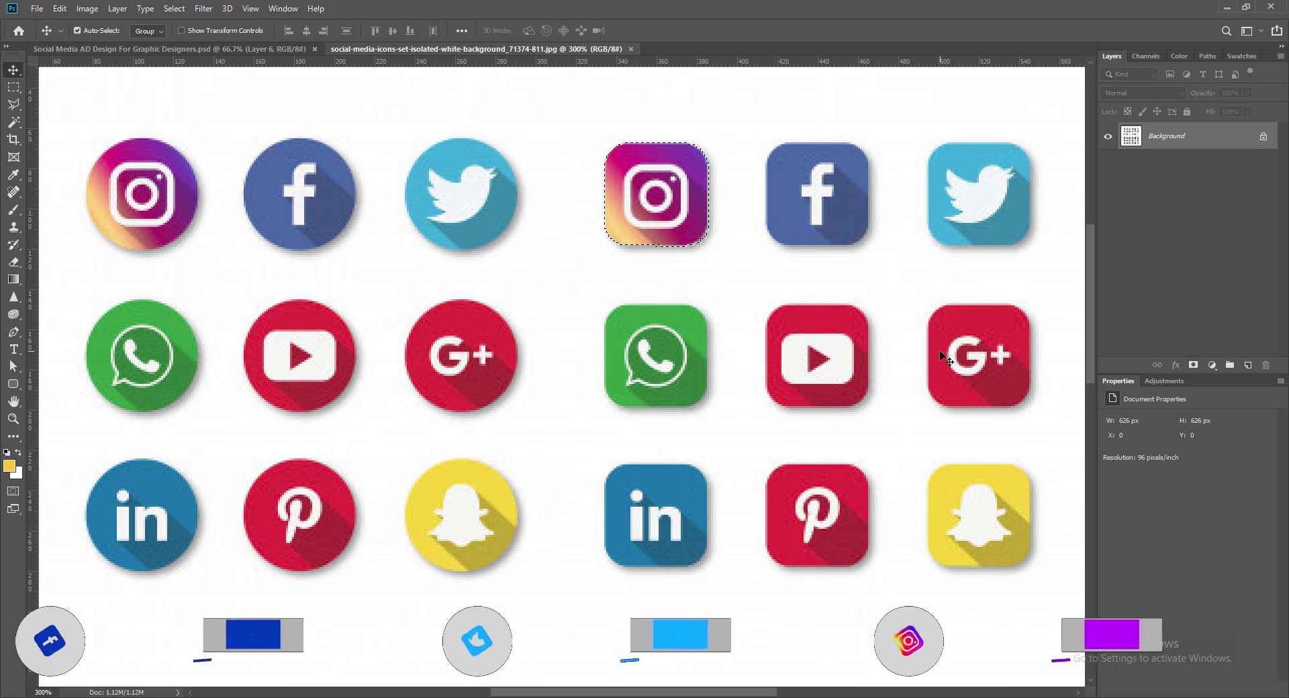
pyautogui.click(221, 49)
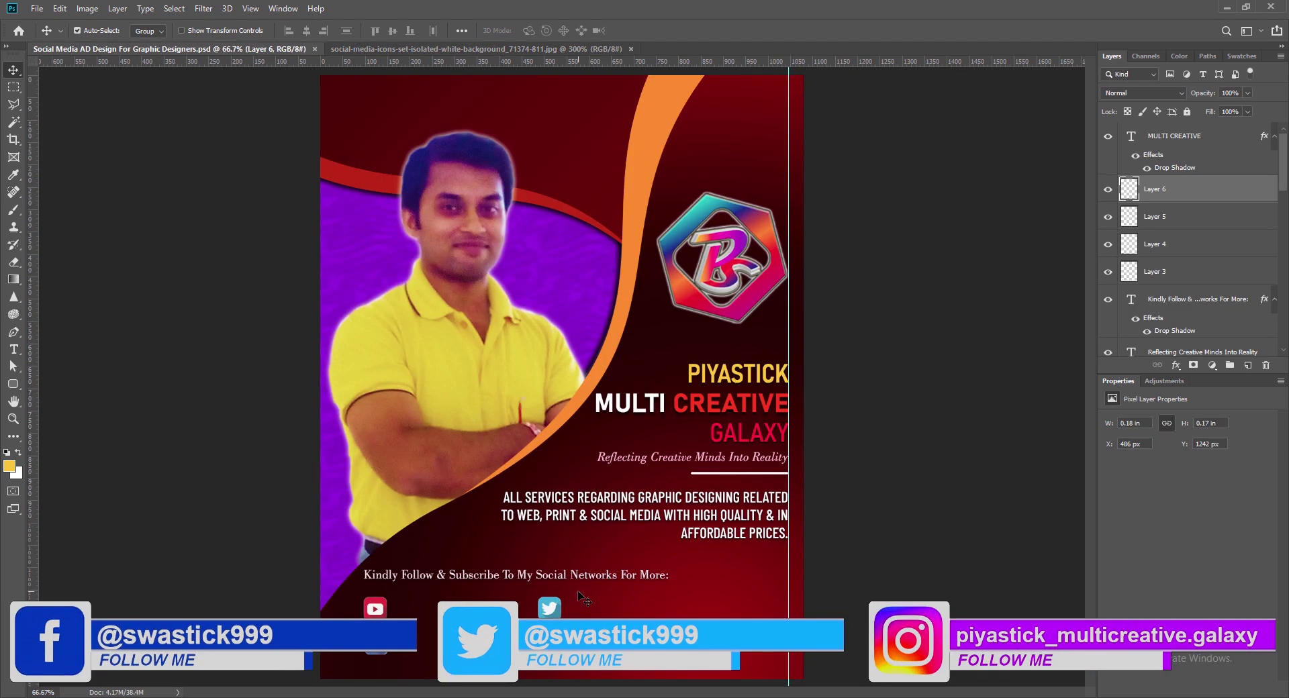
# Step: Bring the Fiverr logo into the poster and shrink it to icon size
pyautogui.click(553, 615)
pyautogui.click(746, 49)
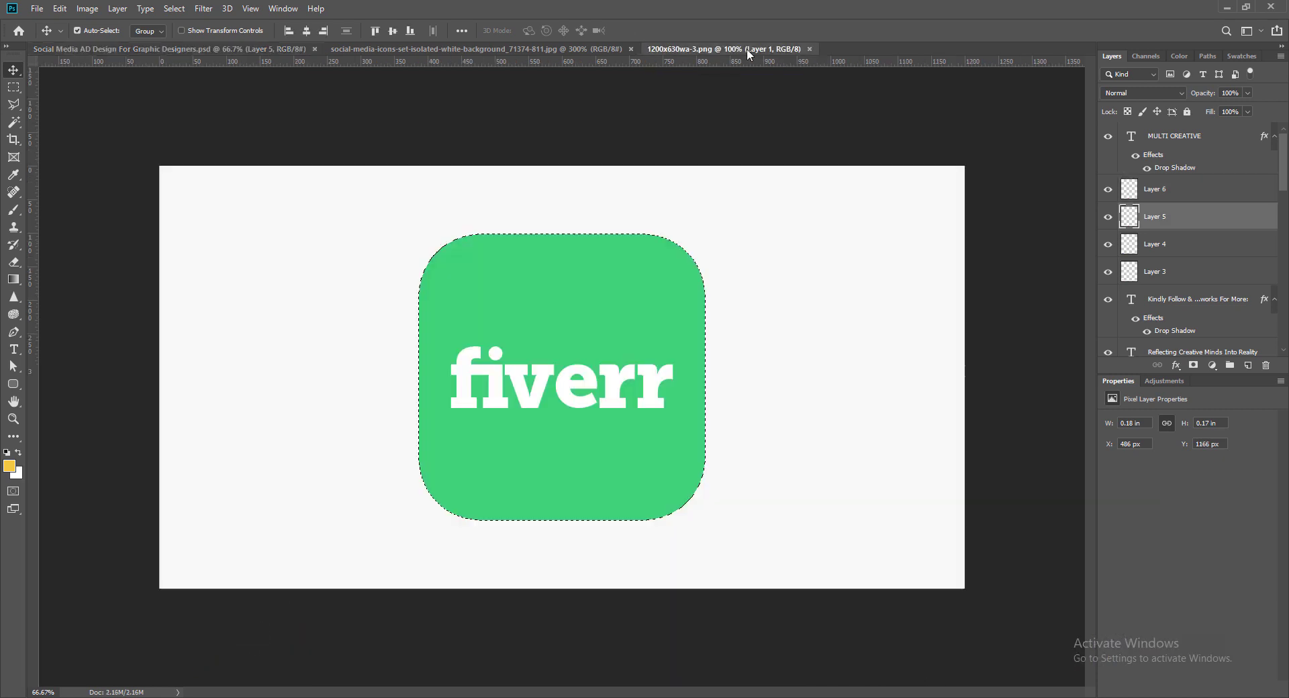
pyautogui.moveTo(614, 346); pyautogui.dragTo(626, 541)
pyautogui.hotkey('ctrl', 't')
pyautogui.moveTo(497, 467); pyautogui.dragTo(676, 608)
pyautogui.press('Return')
# Step: Magic-wand select the LinkedIn icon on the icon sheet and move it into the poster
pyautogui.click(403, 50)
pyautogui.press('w')
pyautogui.click(630, 533)
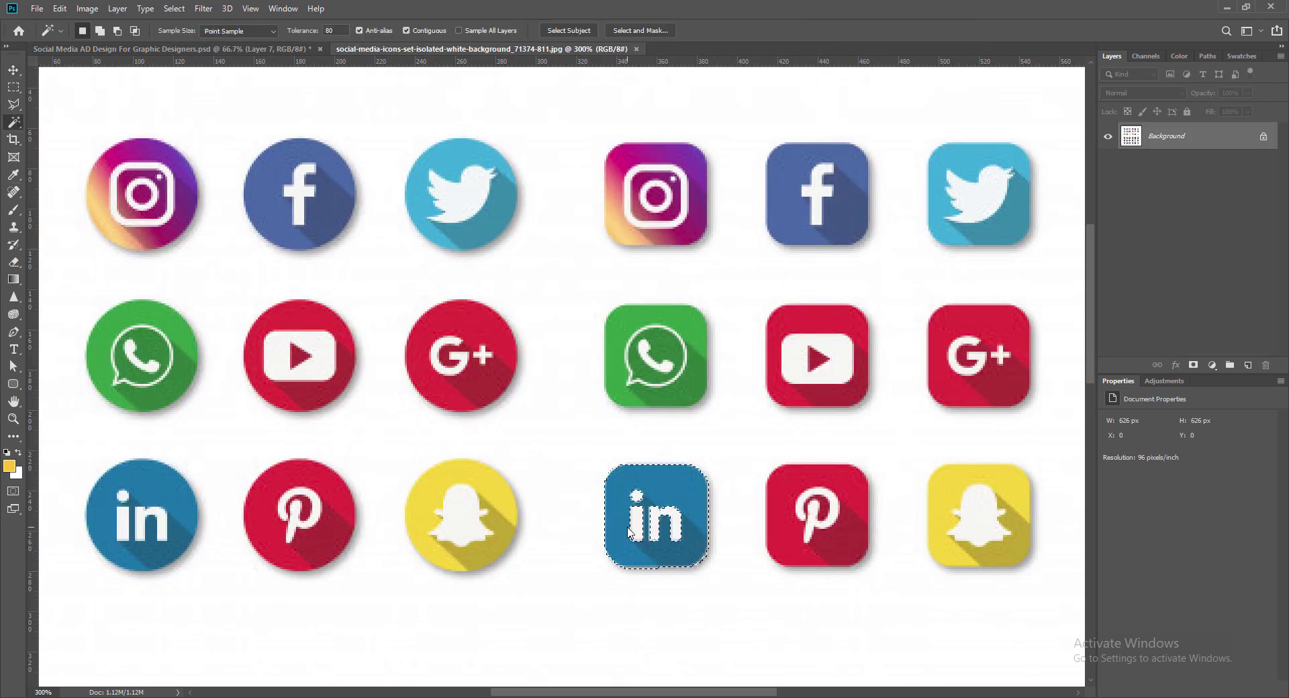
pyautogui.press('v')
pyautogui.moveTo(645, 527); pyautogui.dragTo(672, 646)
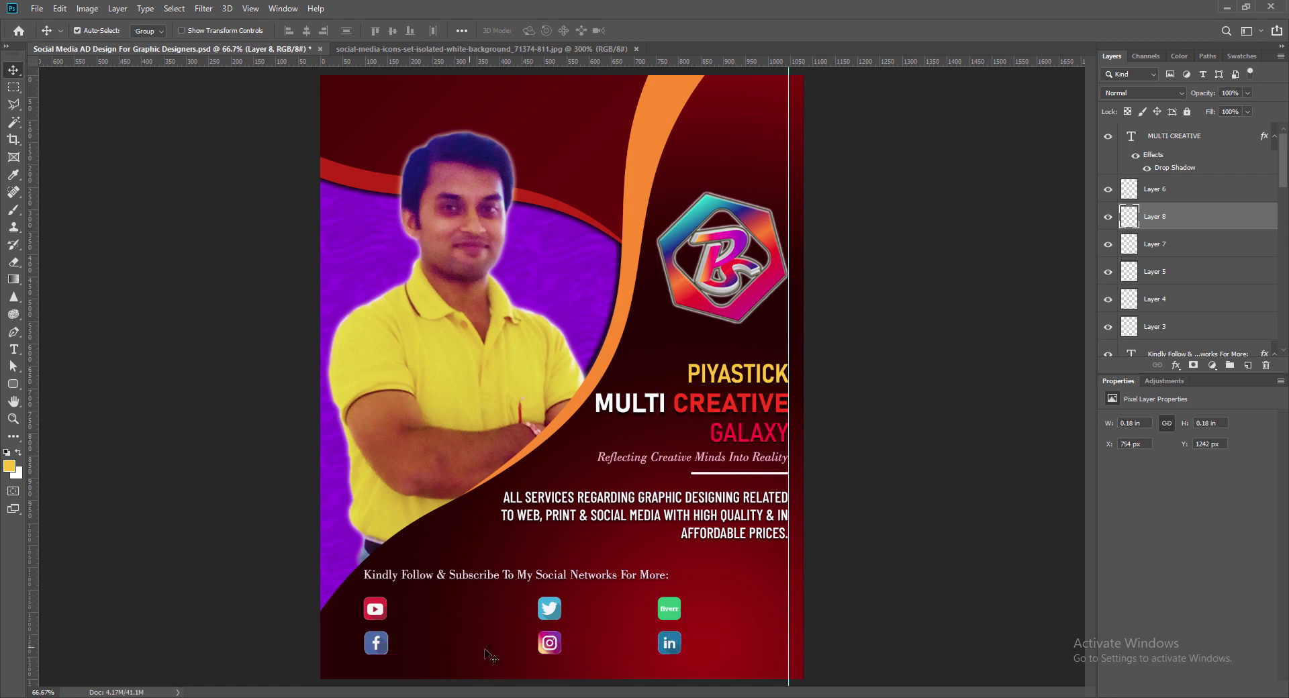
# Step: Raise Vibrance on the YouTube, Facebook and Twitter icon layers
pyautogui.click(670, 609)
pyautogui.click(375, 610)
pyautogui.click(87, 9)
pyautogui.click(243, 101)
pyautogui.moveTo(956, 148); pyautogui.dragTo(1027, 152)
pyautogui.click(1061, 126)
pyautogui.click(376, 643)
pyautogui.click(87, 9)
pyautogui.click(87, 9)
pyautogui.click(243, 101)
# Step: Apply the same Vibrance boost to the Instagram, Fiverr and LinkedIn icons
pyautogui.click(1063, 127)
pyautogui.click(557, 650)
pyautogui.click(87, 9)
pyautogui.click(243, 101)
pyautogui.click(1063, 127)
pyautogui.click(670, 644)
pyautogui.click(88, 9)
pyautogui.click(243, 101)
pyautogui.click(1068, 127)
# Step: Duplicate the services text layer down onto the icon row
pyautogui.click(375, 604)
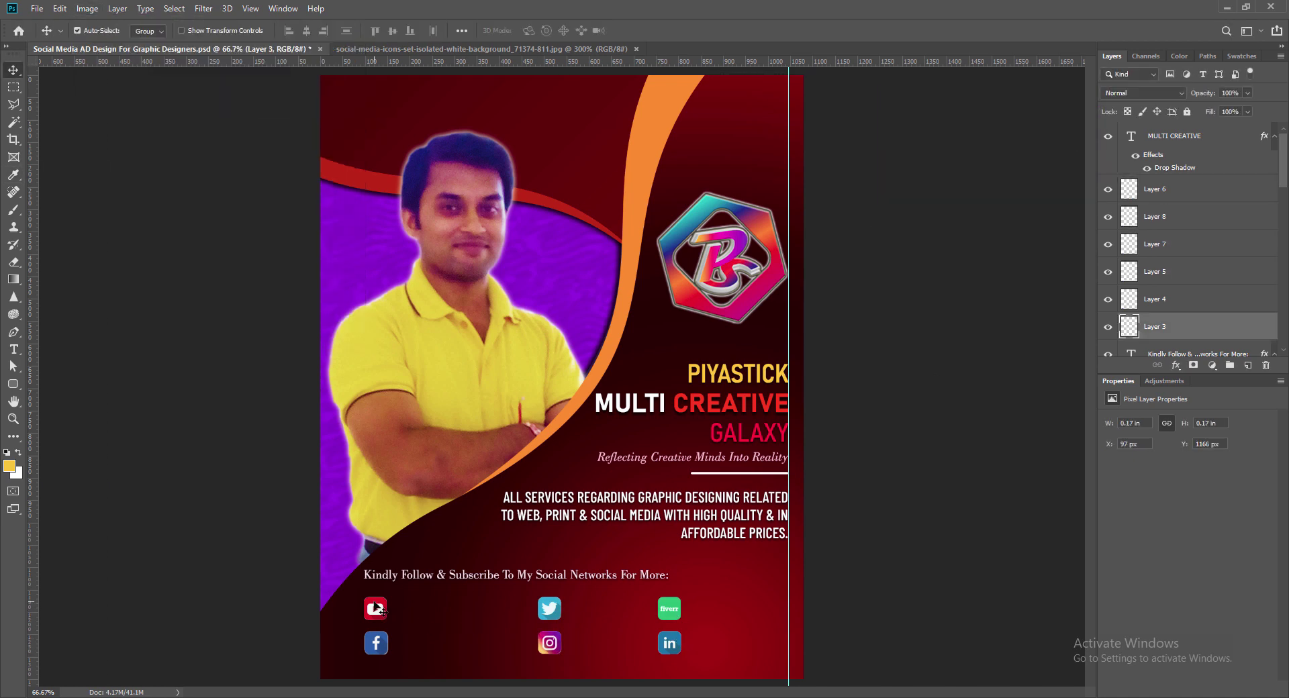
pyautogui.click(661, 516)
pyautogui.moveTo(661, 516); pyautogui.dragTo(569, 635)
# Step: Turn the copied text into the left-aligned 7 pt channel name beside the YouTube icon
pyautogui.doubleClick(569, 634)
pyautogui.click(476, 31)
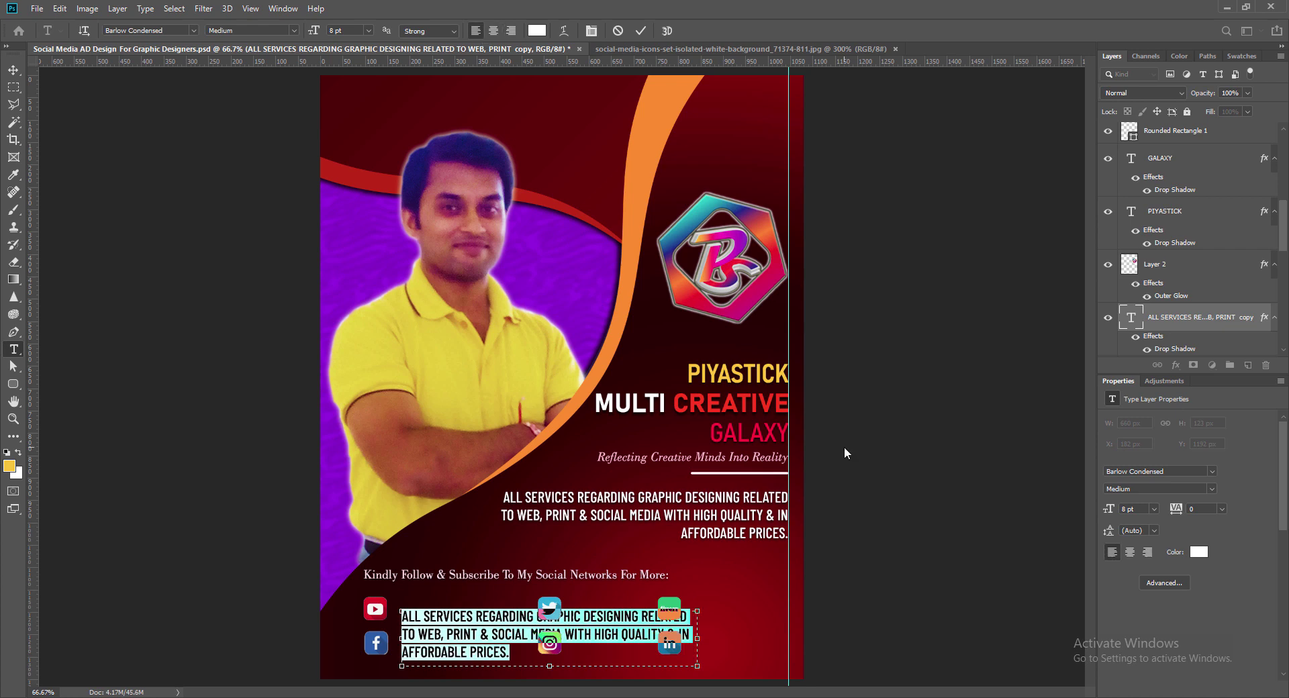
pyautogui.write('Piyastick Multi Creative Galaxy')
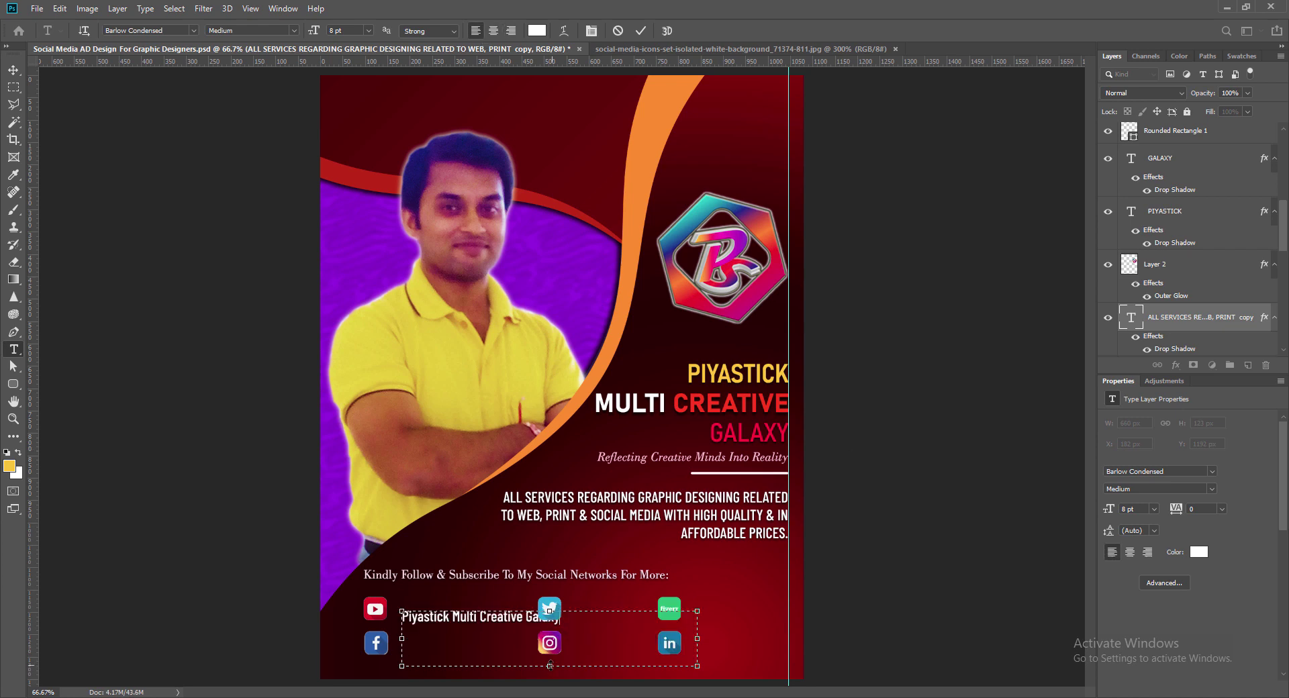
pyautogui.moveTo(551, 666); pyautogui.dragTo(550, 632)
pyautogui.hotkey('ctrl', 'a')
pyautogui.click(368, 31)
pyautogui.write('7')
pyautogui.press('Return')
pyautogui.click(13, 70)
pyautogui.moveTo(697, 621); pyautogui.dragTo(445, 649)
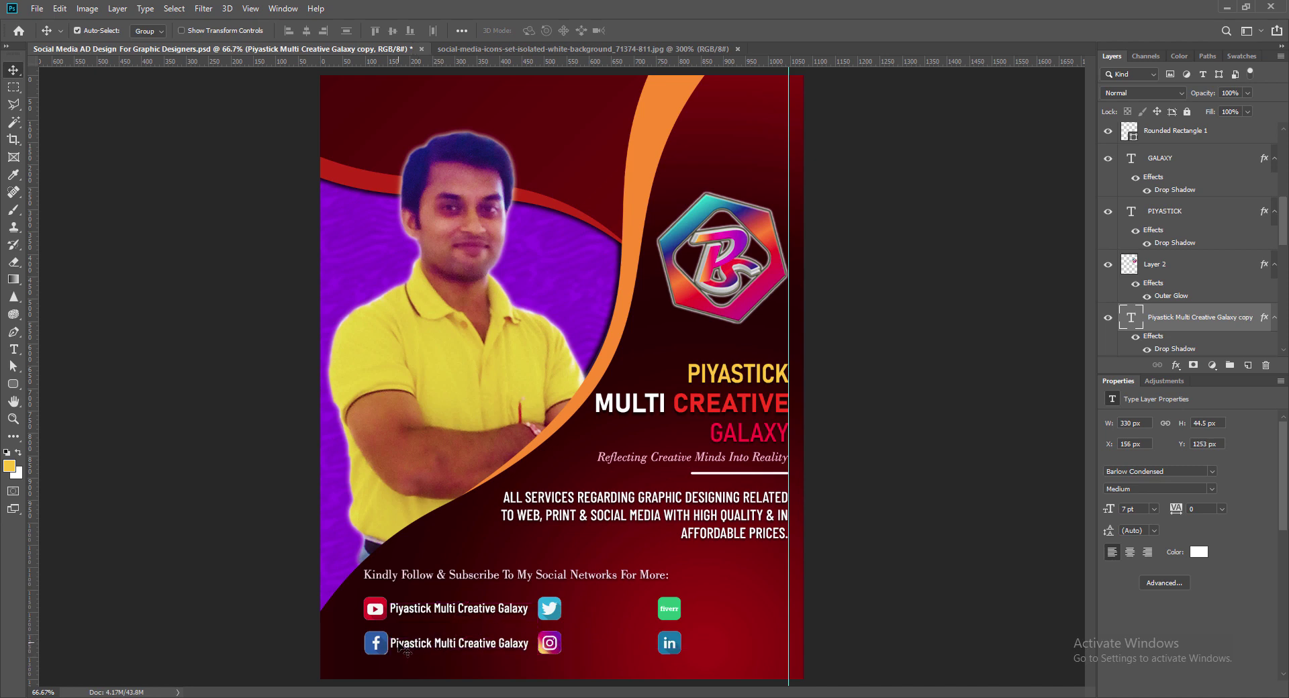
# Step: Add handle labels beside the Facebook, Twitter and Instagram icons
pyautogui.doubleClick(406, 649)
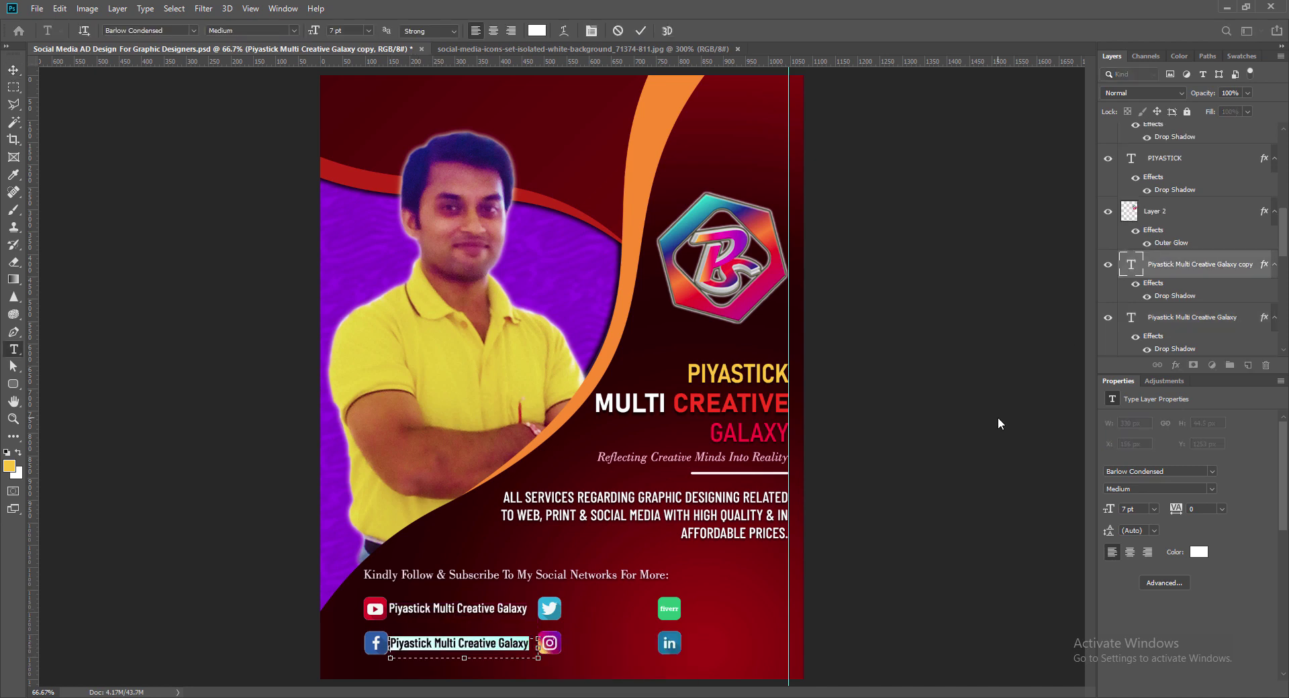
pyautogui.write('@swastick999')
pyautogui.hotkey('ctrl', 'Return')
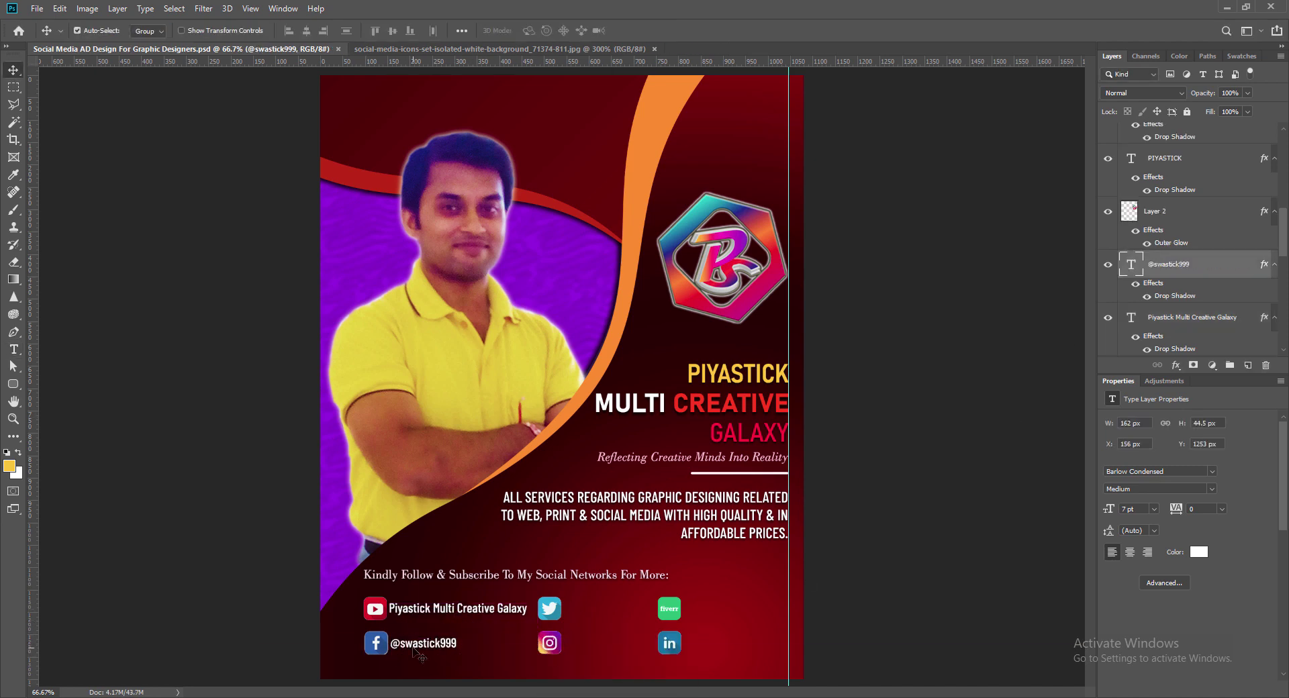
pyautogui.moveTo(413, 650); pyautogui.dragTo(579, 649)
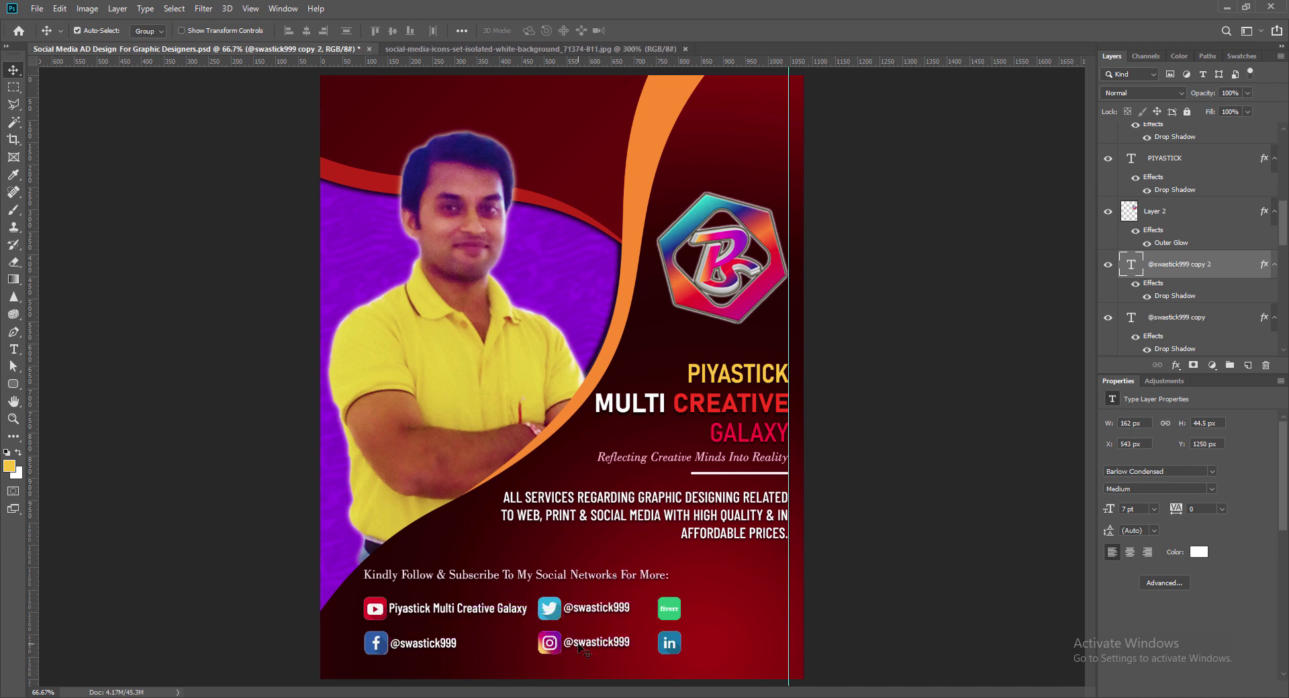
pyautogui.doubleClick(627, 643)
pyautogui.write('@piy')
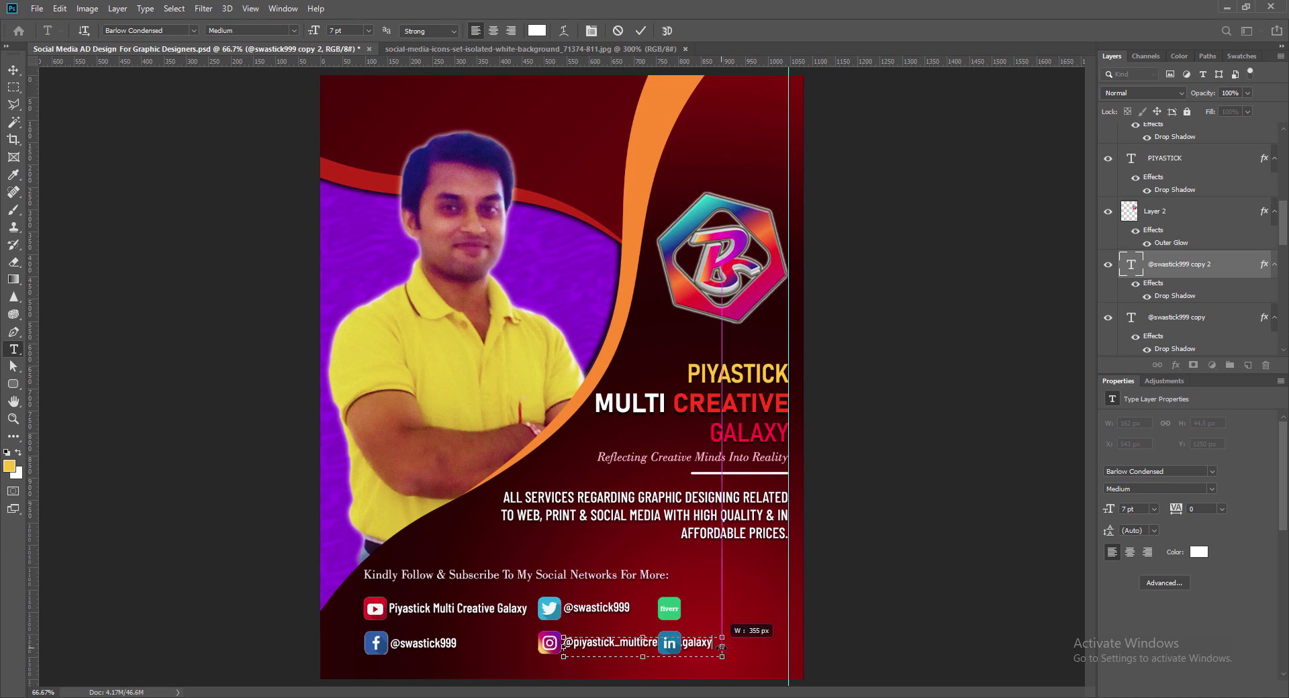
pyautogui.hotkey('ctrl', 'Return')
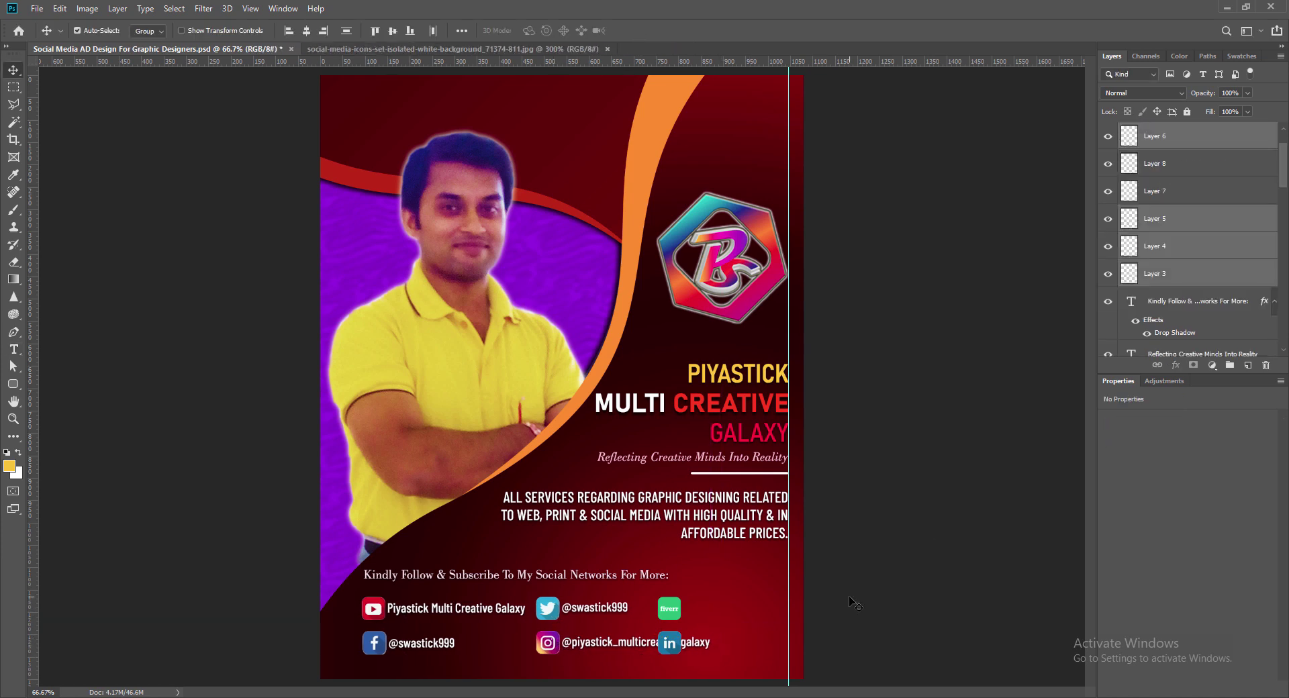
# Step: Realign the icon columns and shrink the Instagram handle to 6 pt
pyautogui.hotkey('shift', 'Left')
pyautogui.hotkey('shift', 'Left')
pyautogui.hotkey('shift', 'Left')
pyautogui.hotkey('shift', 'Left')
pyautogui.hotkey('shift', 'Left')
pyautogui.hotkey('shift', 'Left')
pyautogui.hotkey('shift', 'Left')
pyautogui.click(670, 612)
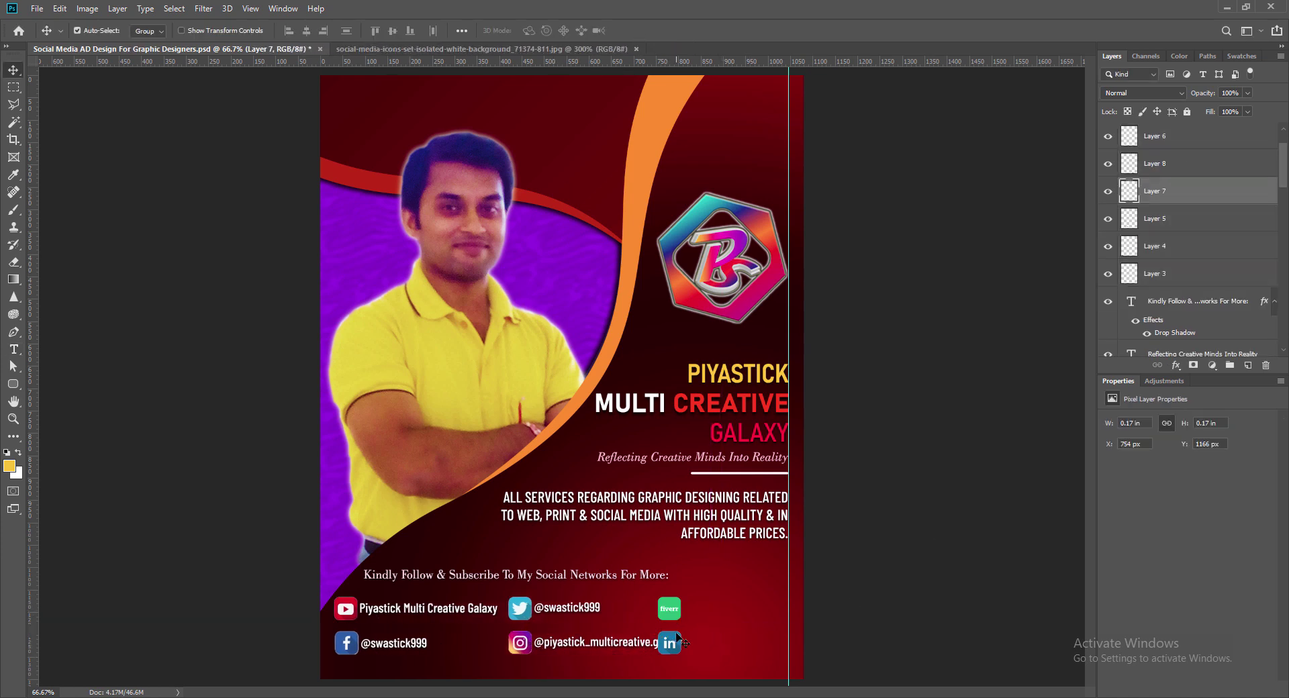
pyautogui.keyDown('shift'); pyautogui.click(672, 643); pyautogui.keyUp('shift')
pyautogui.hotkey('shift', 'Right')
pyautogui.hotkey('shift', 'Right')
pyautogui.hotkey('shift', 'Right')
pyautogui.hotkey('shift', 'Right')
pyautogui.hotkey('shift', 'Right')
pyautogui.hotkey('shift', 'Right')
pyautogui.hotkey('shift', 'Right')
pyautogui.doubleClick(623, 643)
pyautogui.click(369, 31)
pyautogui.click(362, 59)
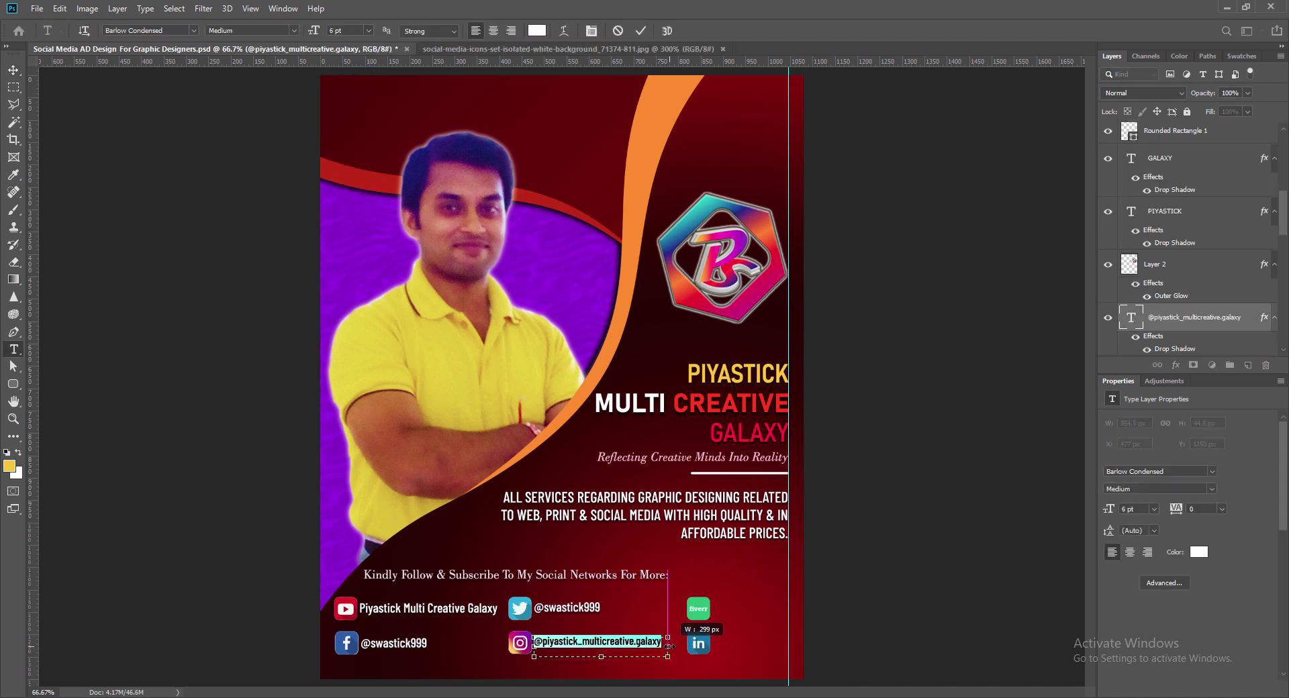
pyautogui.hotkey('ctrl', 'Return')
pyautogui.moveTo(704, 618); pyautogui.dragTo(685, 615)
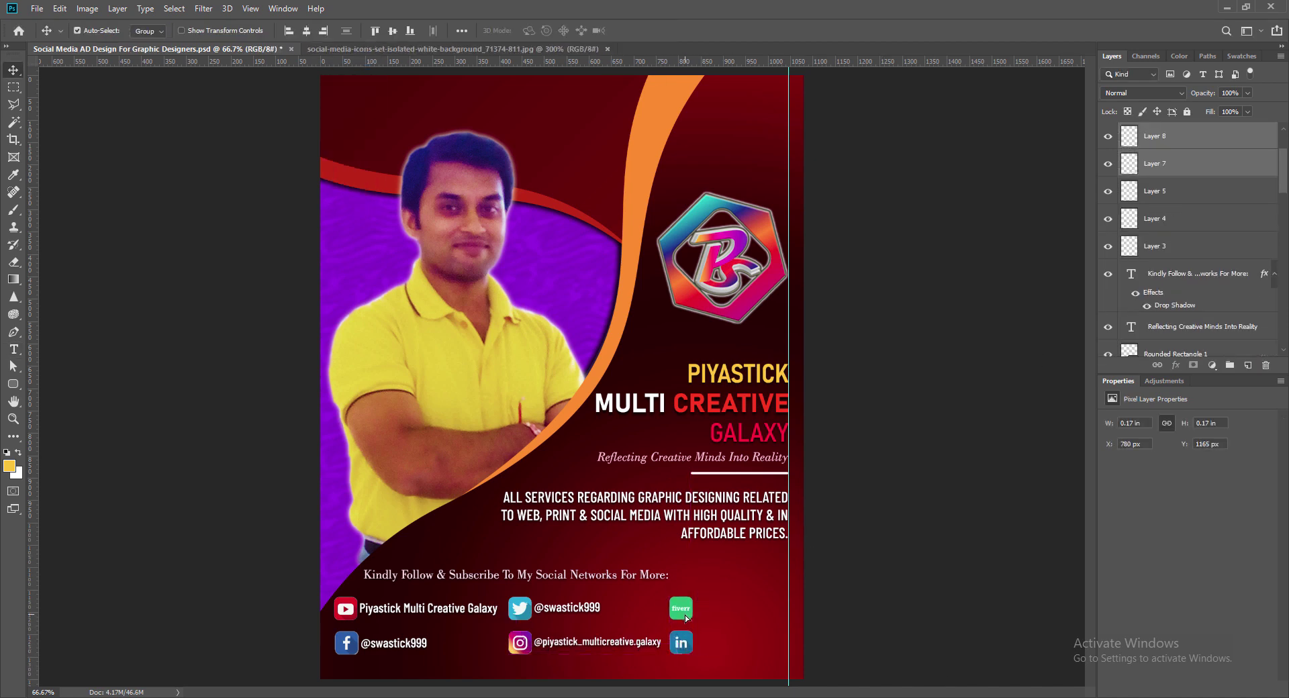
# Step: Copy a label beside the Fiverr and LinkedIn icons and edit the LinkedIn name
pyautogui.moveTo(554, 611); pyautogui.dragTo(710, 646)
pyautogui.doubleClick(714, 646)
pyautogui.click(819, 647)
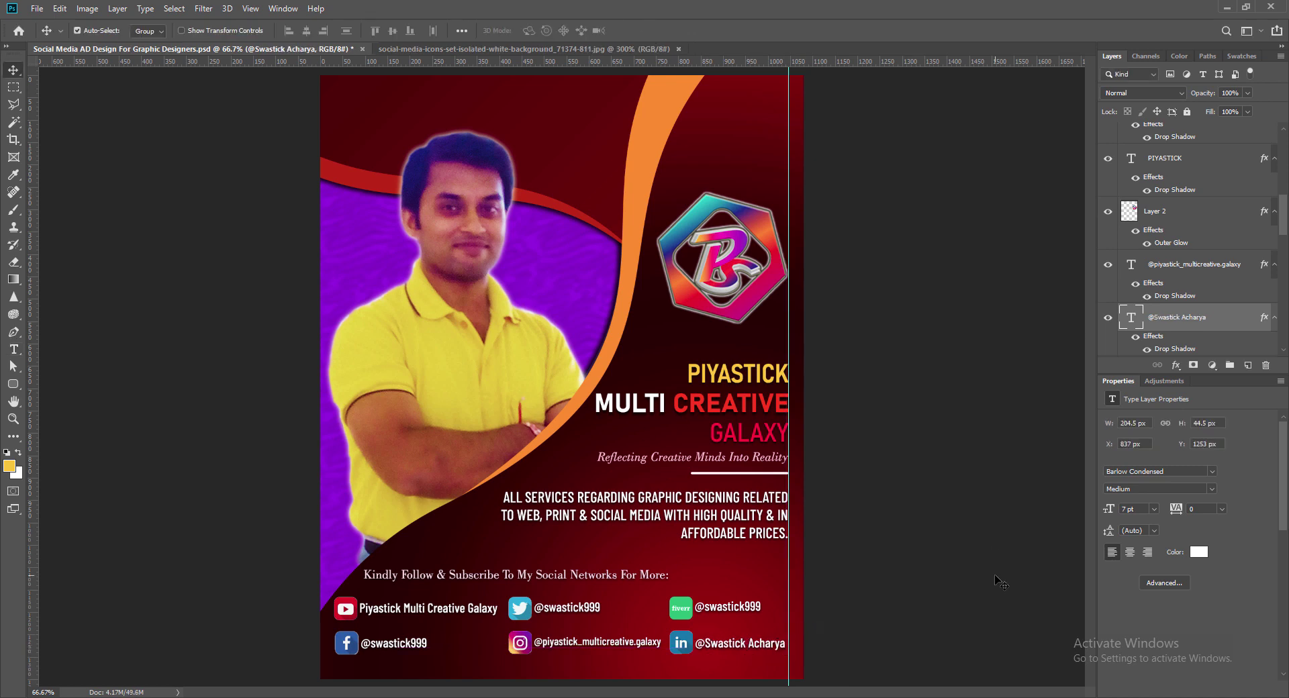
# Step: Group all social icon and handle layers, add an Outer Glow, and shift the group slightly right
pyautogui.click(343, 616)
pyautogui.keyDown('shift'); pyautogui.click(345, 646); pyautogui.keyUp('shift')
pyautogui.keyDown('shift'); pyautogui.click(525, 612); pyautogui.keyUp('shift')
pyautogui.keyDown('shift'); pyautogui.click(681, 644); pyautogui.keyUp('shift')
pyautogui.hotkey('ctrl', 'g')
pyautogui.rightClick(1172, 131)
pyautogui.click(1155, 138)
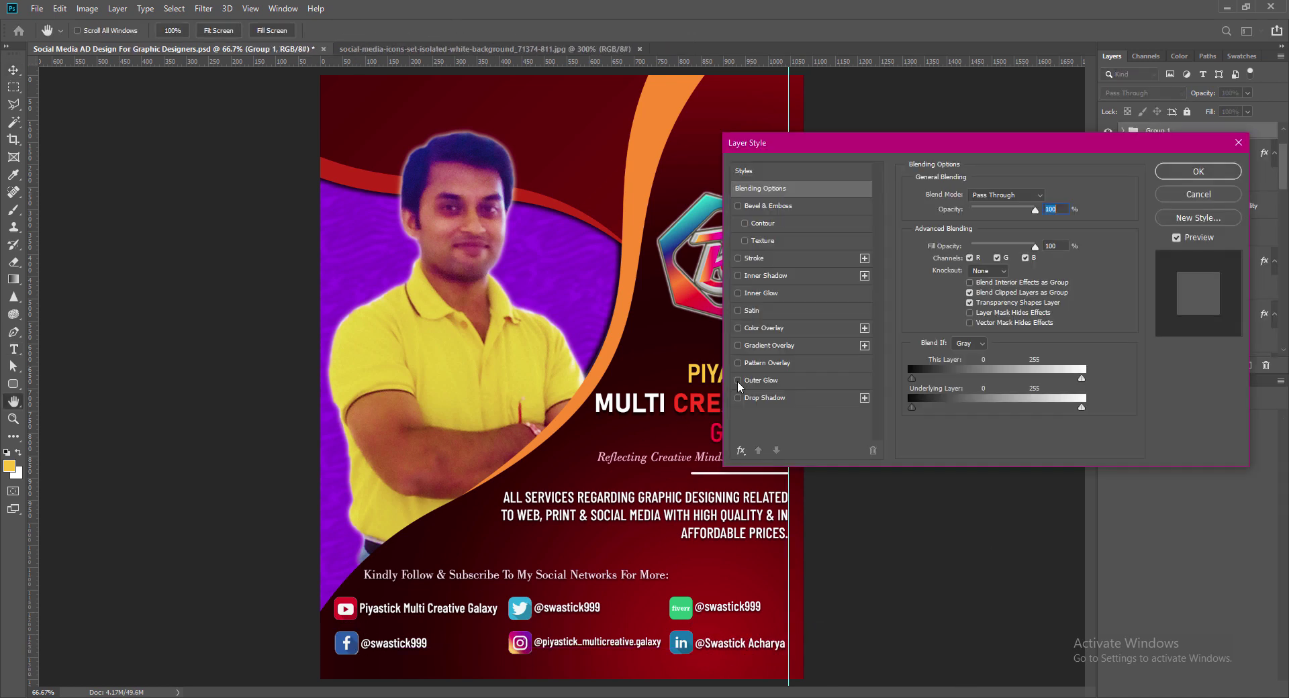
pyautogui.click(766, 382)
pyautogui.press('Return')
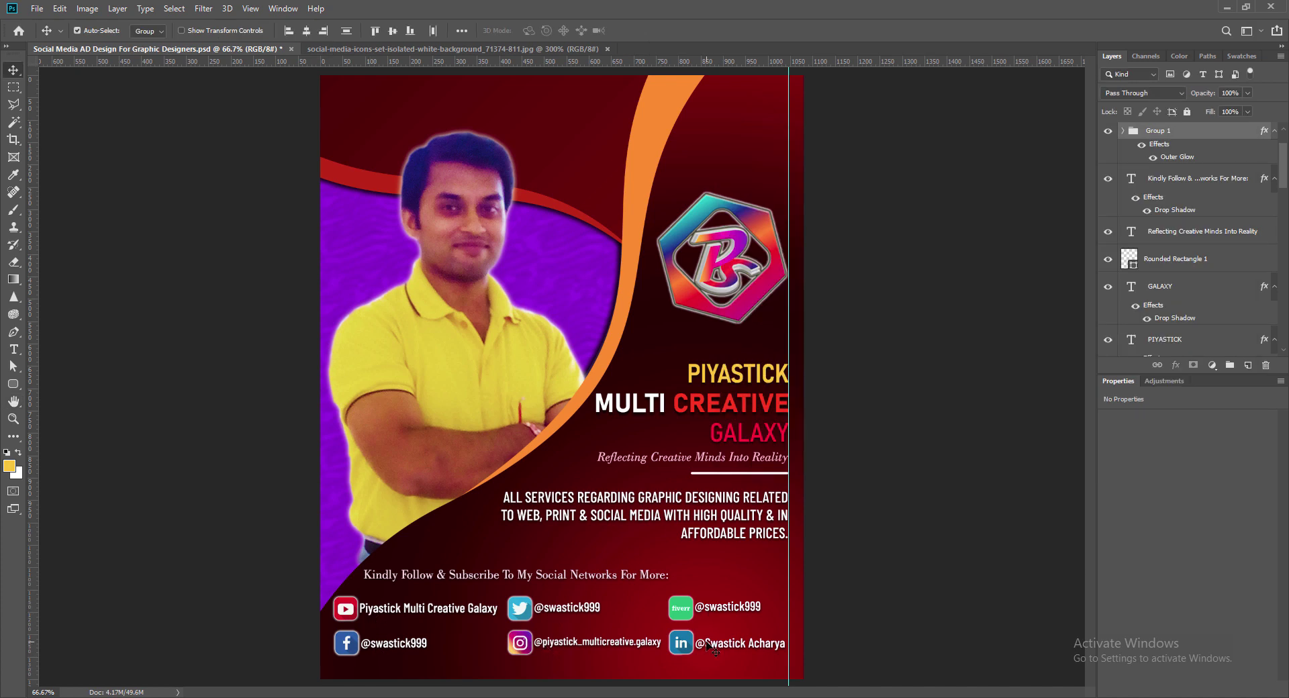
pyautogui.moveTo(708, 646); pyautogui.dragTo(713, 646)
# Step: Reword the follow line to 'Place Order, Follow & Subscribe Through My Social Networks:' and nudge it up
pyautogui.doubleClick(1131, 180)
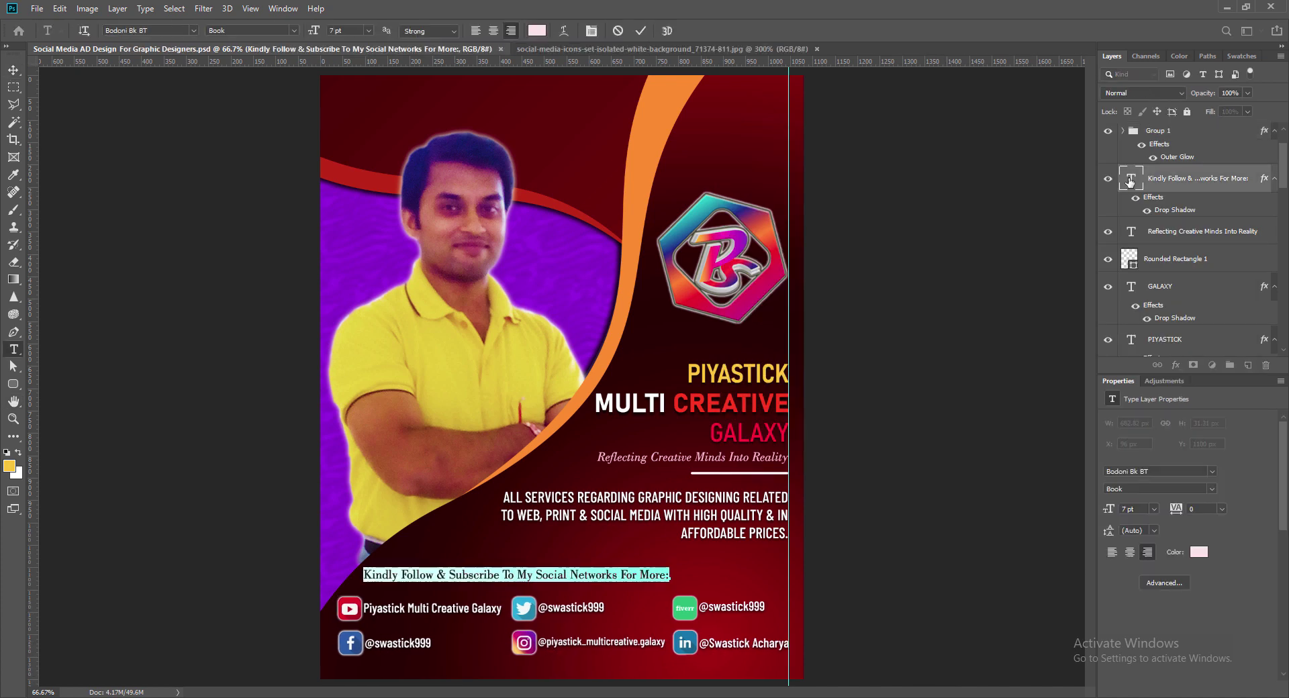
pyautogui.click(402, 575)
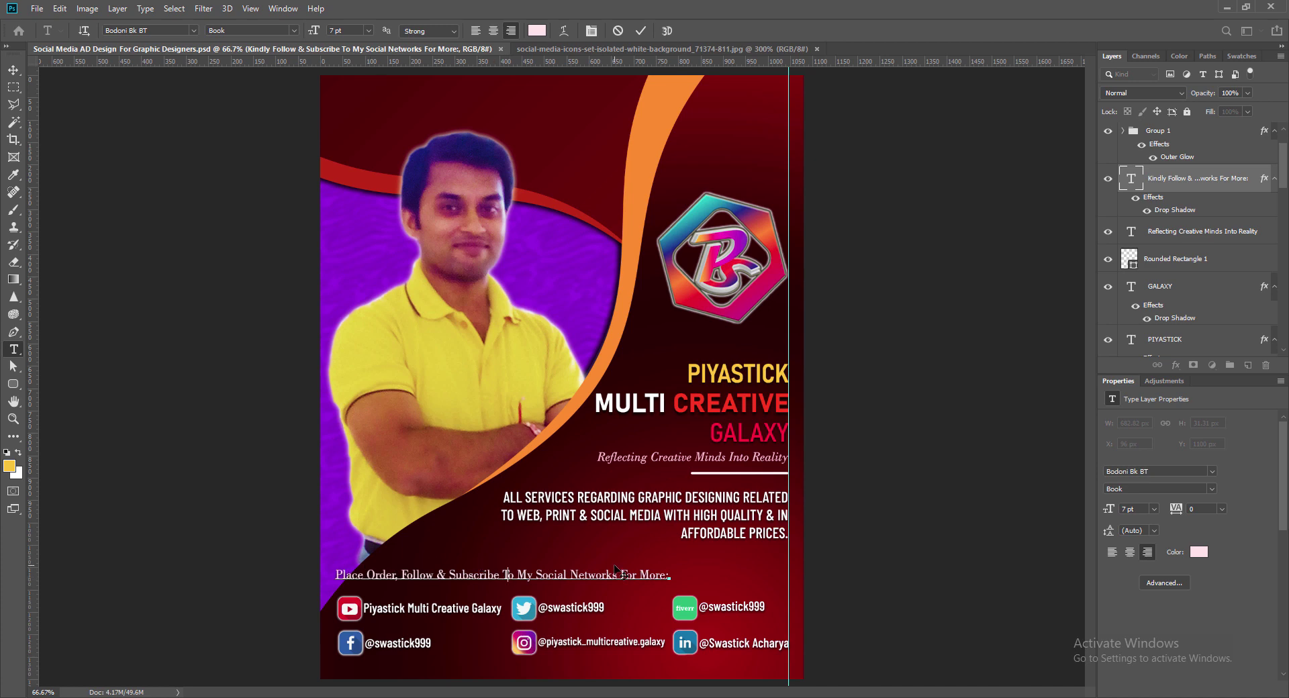
pyautogui.write('hrough')
pyautogui.press('Delete')
pyautogui.press('BackSpace')
pyautogui.press('BackSpace')
pyautogui.press('BackSpace')
pyautogui.press('BackSpace')
pyautogui.press('BackSpace')
pyautogui.press('BackSpace')
pyautogui.press('BackSpace')
pyautogui.press('BackSpace')
pyautogui.press('BackSpace')
pyautogui.press('BackSpace')
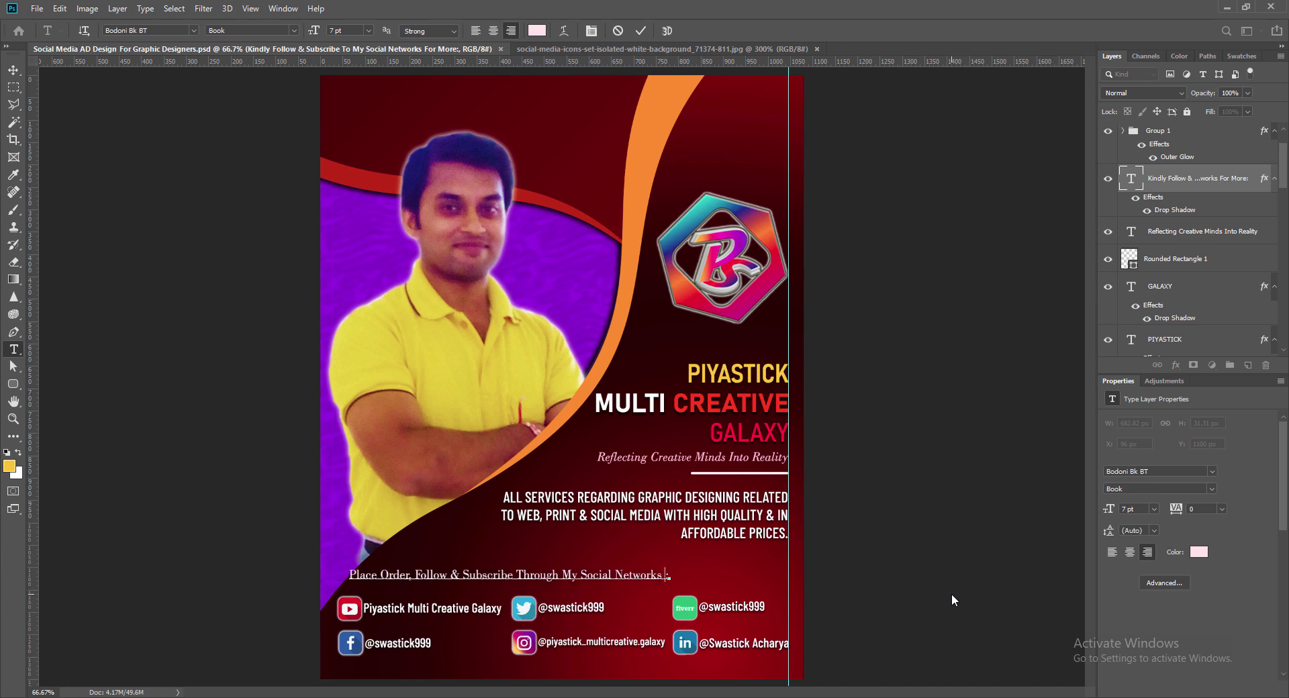
pyautogui.hotkey('ctrl', 'a')
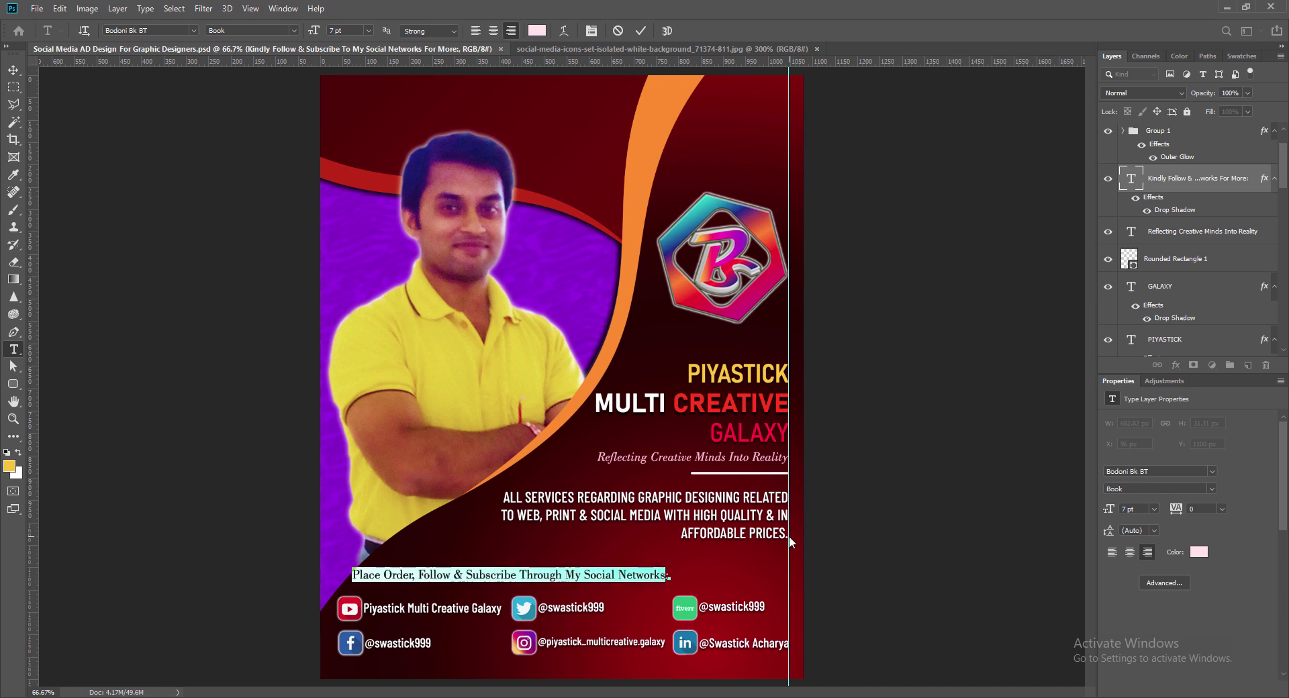
pyautogui.hotkey('ctrl', 'Return')
pyautogui.press('v')
pyautogui.click(1203, 74)
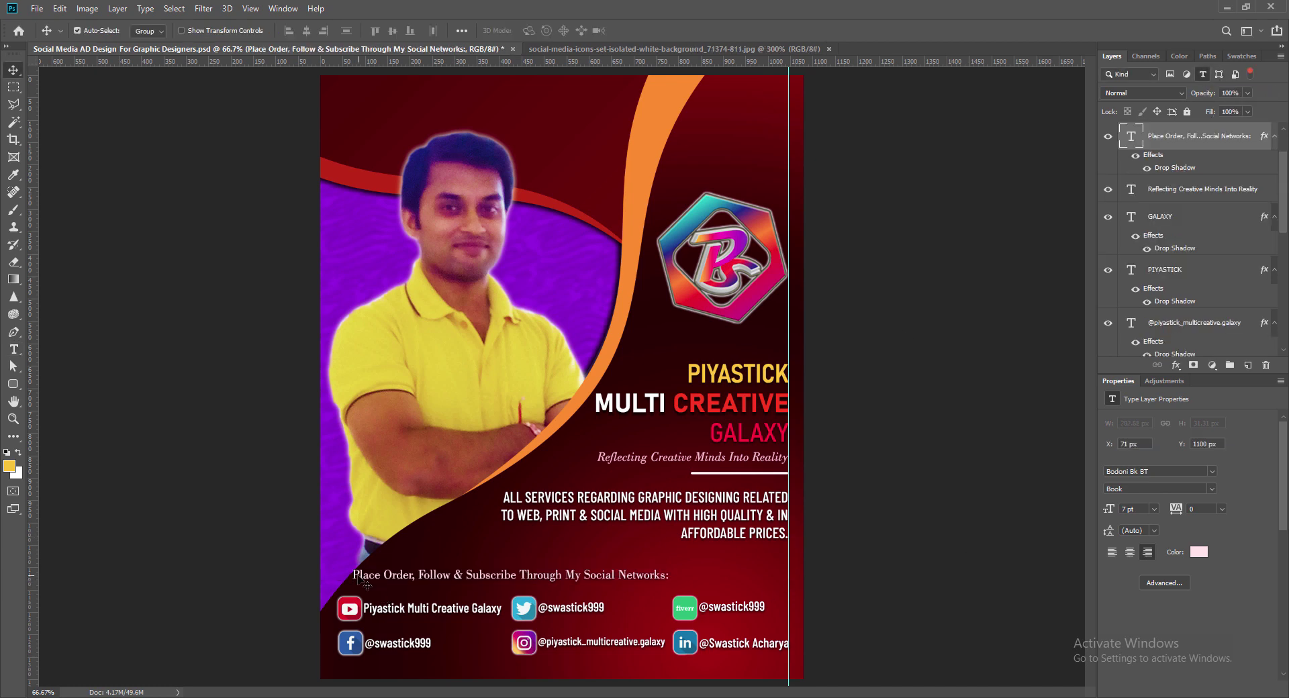
pyautogui.moveTo(363, 583); pyautogui.dragTo(368, 579)
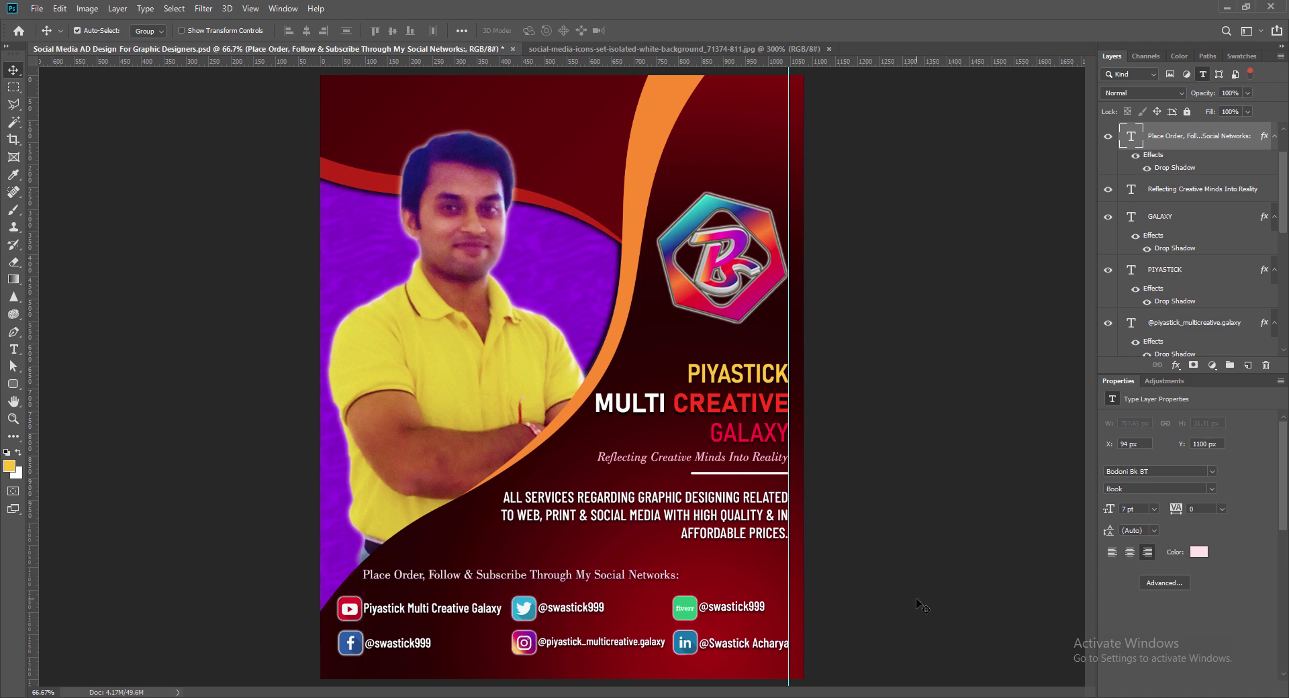
pyautogui.press('Up')
pyautogui.press('Up')
pyautogui.press('Up')
pyautogui.press('Up')
pyautogui.press('Up')
pyautogui.press('Up')
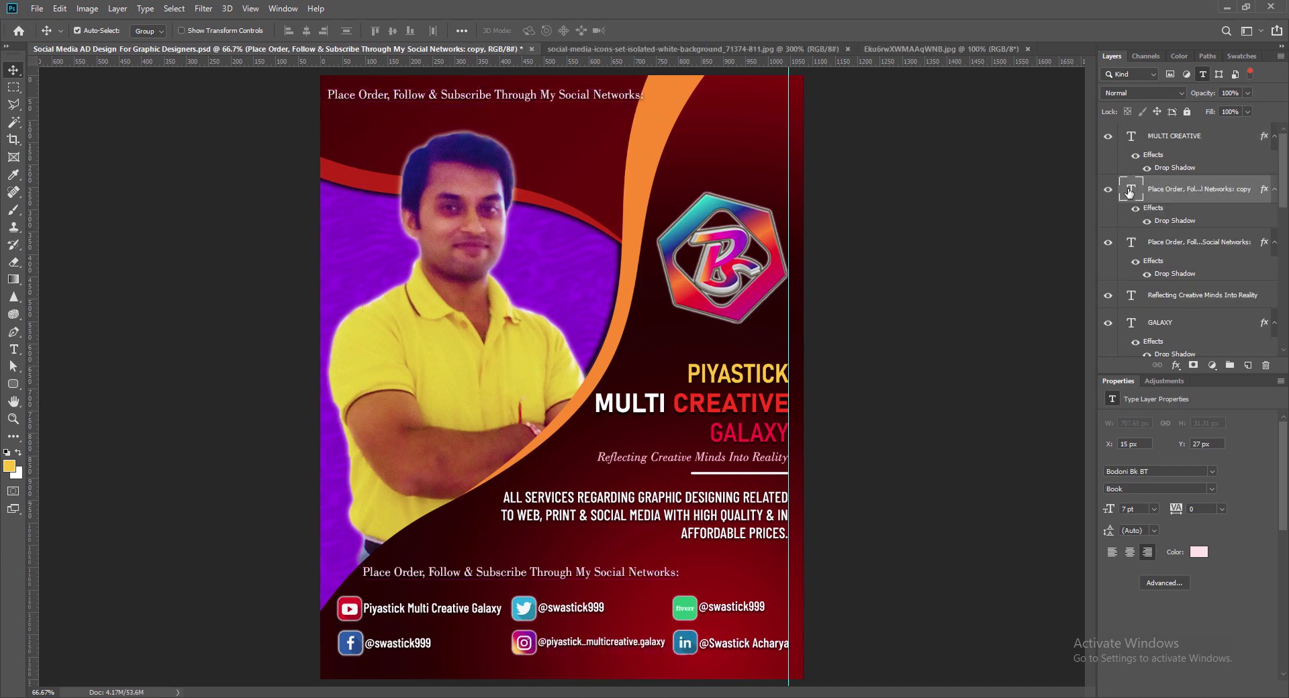
# Step: Retype the copied line as 'For Business Purpose, Inquiries & Orders E-Mail At:' and move it top-left
pyautogui.doubleClick(1129, 191)
pyautogui.write('For')
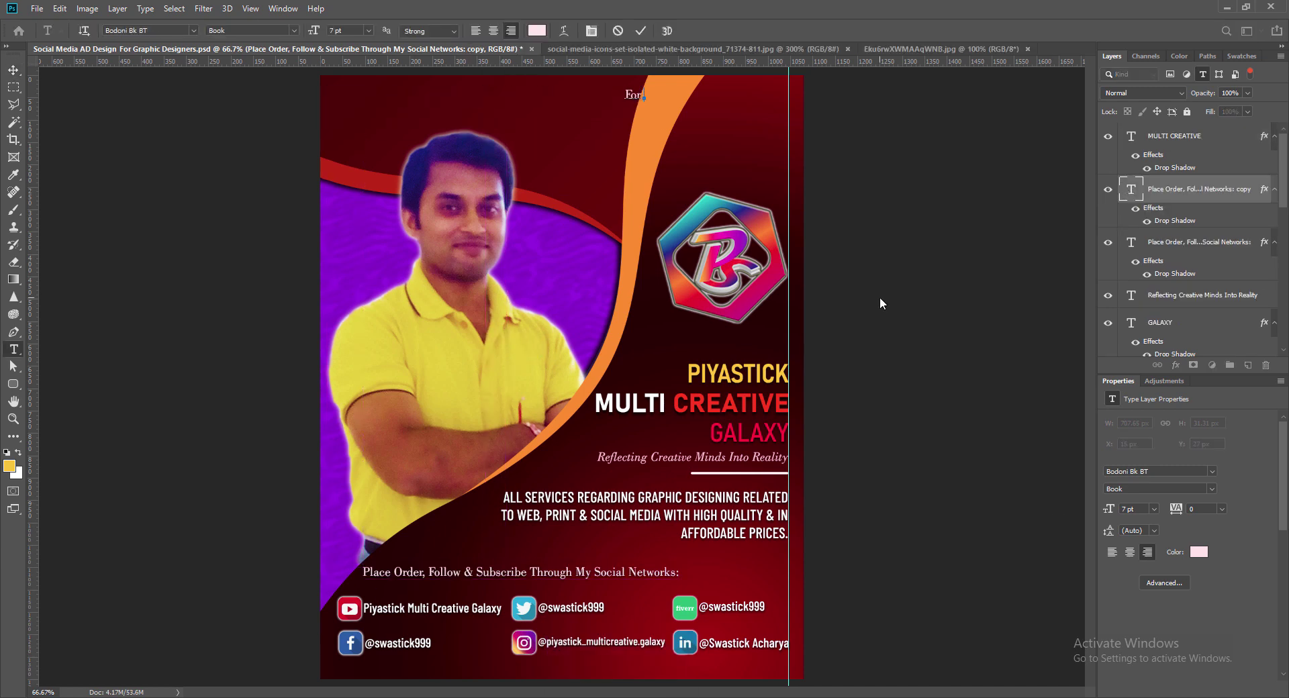
pyautogui.write(' Business Purpose, Inquiries & Orders')
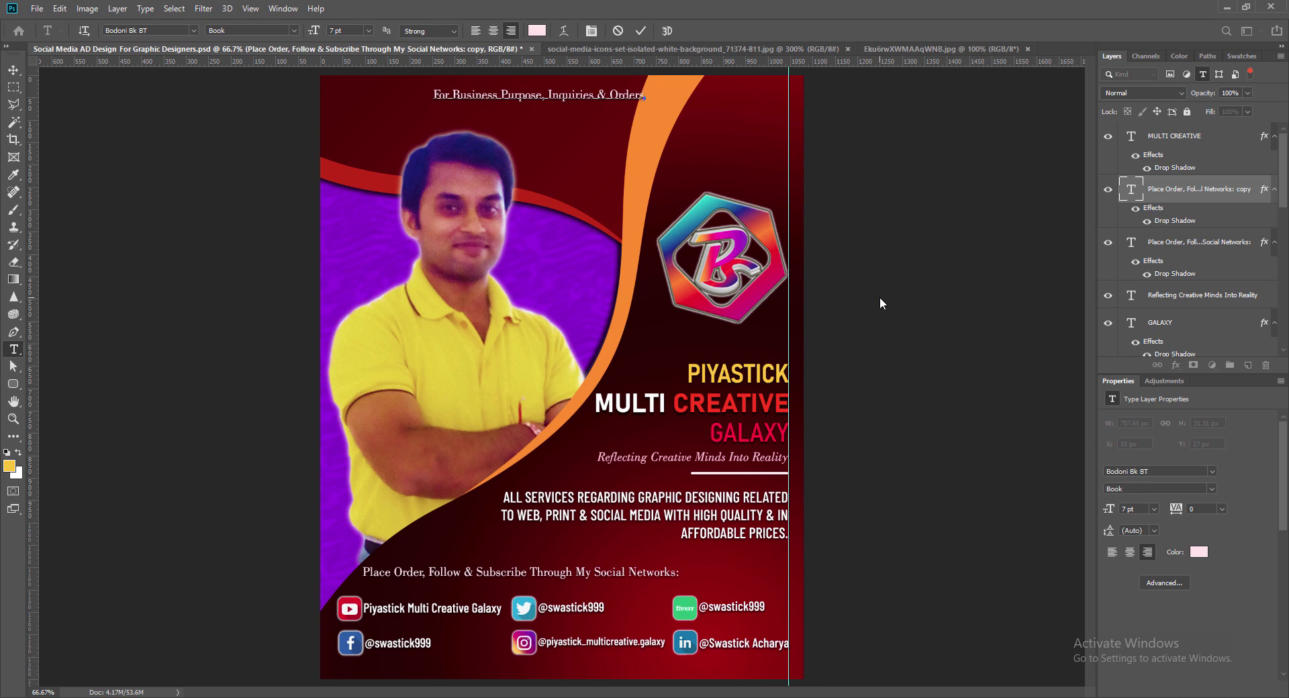
pyautogui.write('. Mail At:')
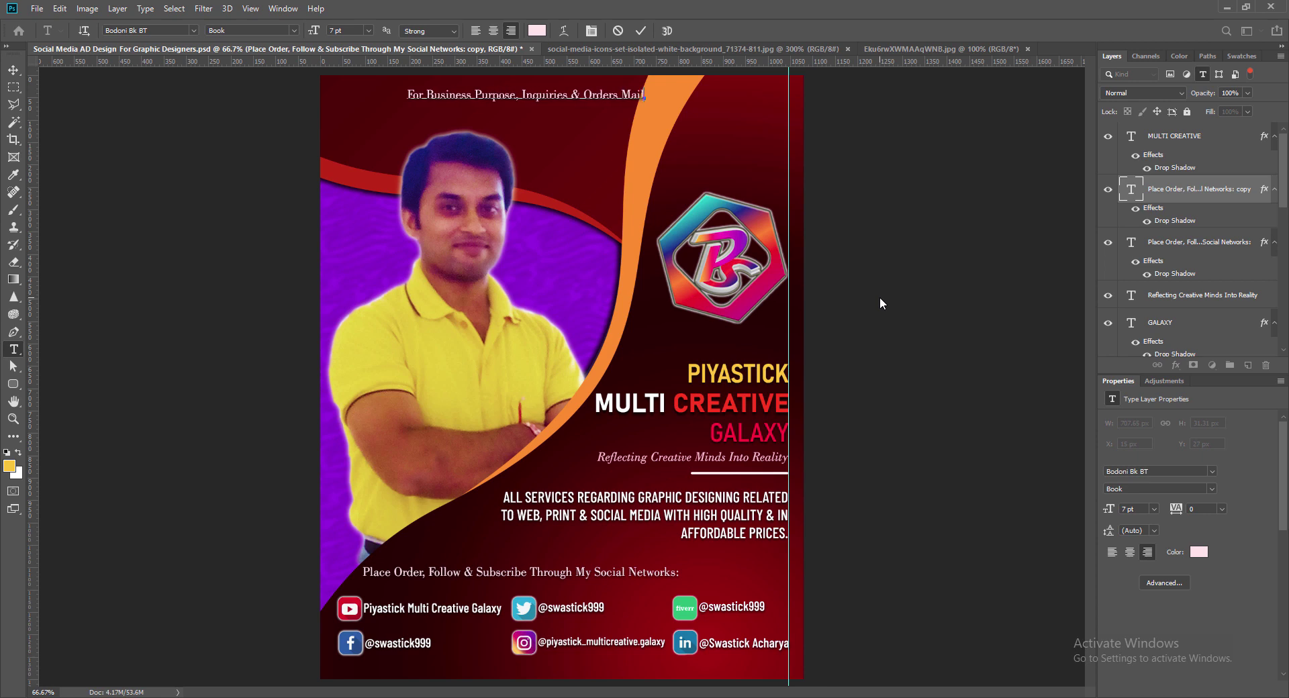
pyautogui.click(642, 29)
pyautogui.press('v')
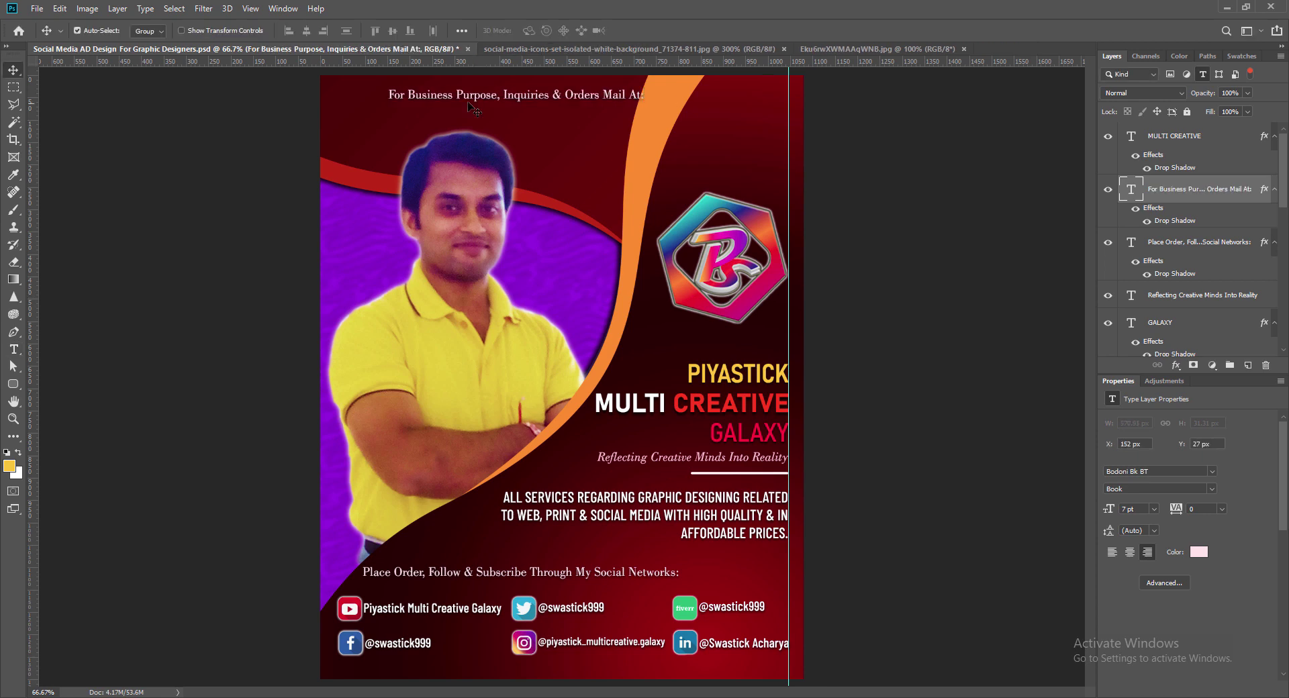
pyautogui.doubleClick(602, 94)
pyautogui.write('E')
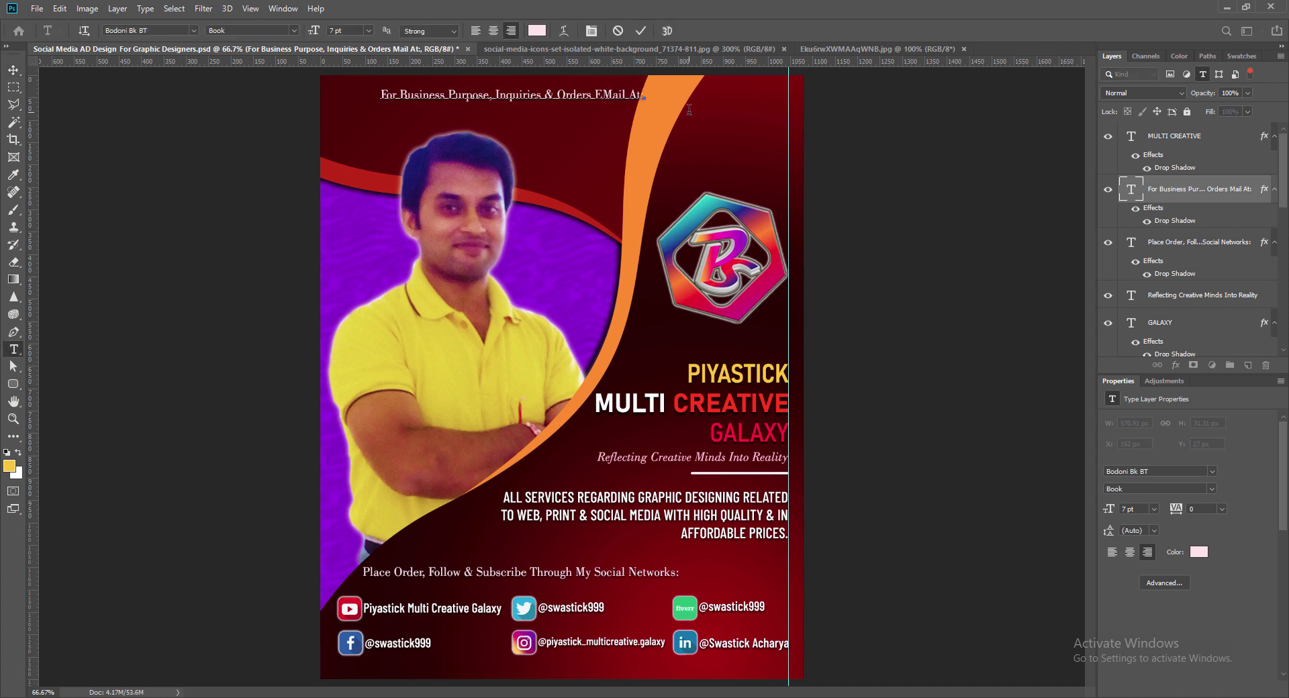
pyautogui.write('-')
pyautogui.click(641, 32)
pyautogui.press('v')
pyautogui.moveTo(499, 100); pyautogui.dragTo(460, 100)
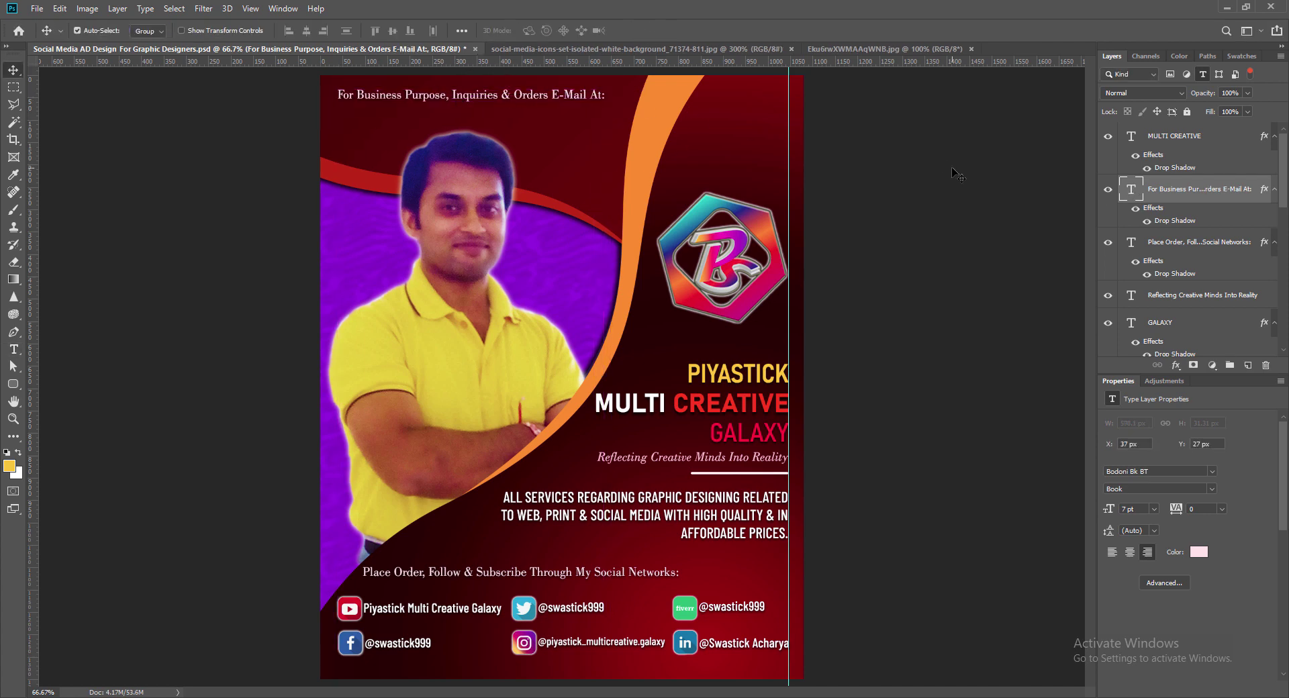
pyautogui.press('Up')
pyautogui.press('Up')
pyautogui.press('Up')
pyautogui.press('Up')
pyautogui.press('Up')
pyautogui.press('Up')
# Step: Set the heading to Book Italic and settle it into the top-left corner
pyautogui.doubleClick(1131, 194)
pyautogui.click(300, 33)
pyautogui.click(270, 59)
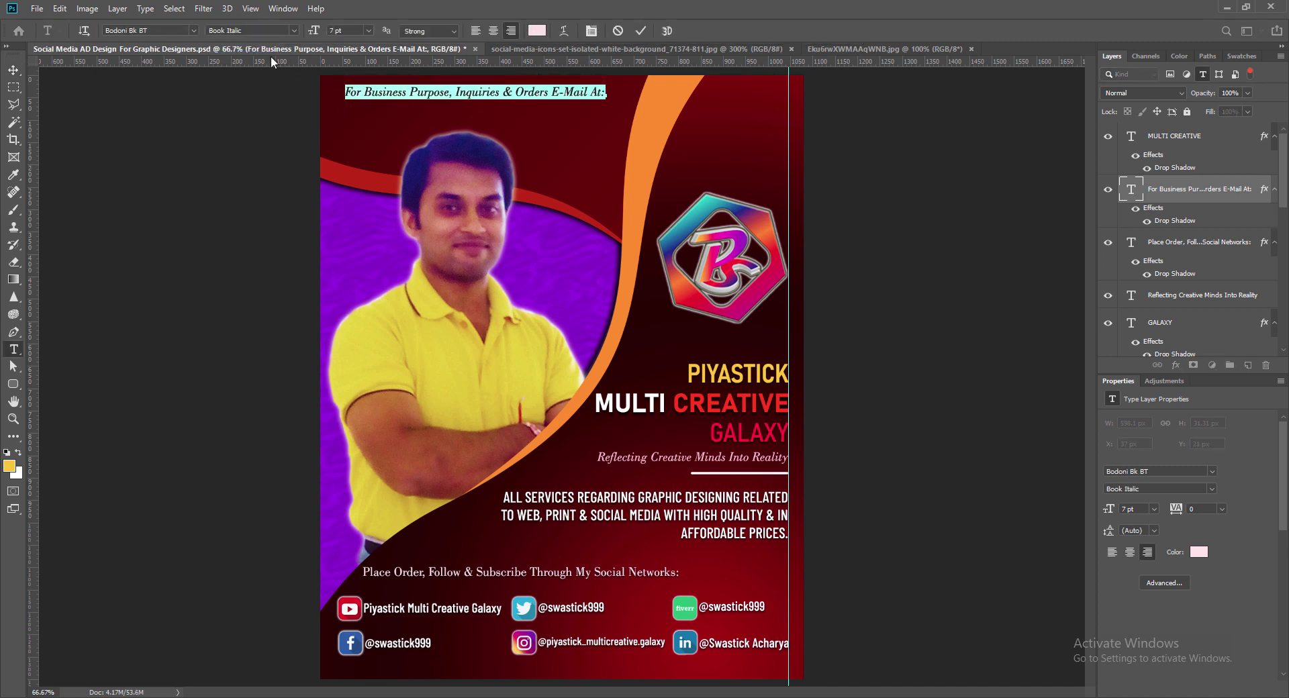
pyautogui.click(641, 32)
pyautogui.press('v')
pyautogui.moveTo(572, 96); pyautogui.dragTo(565, 94)
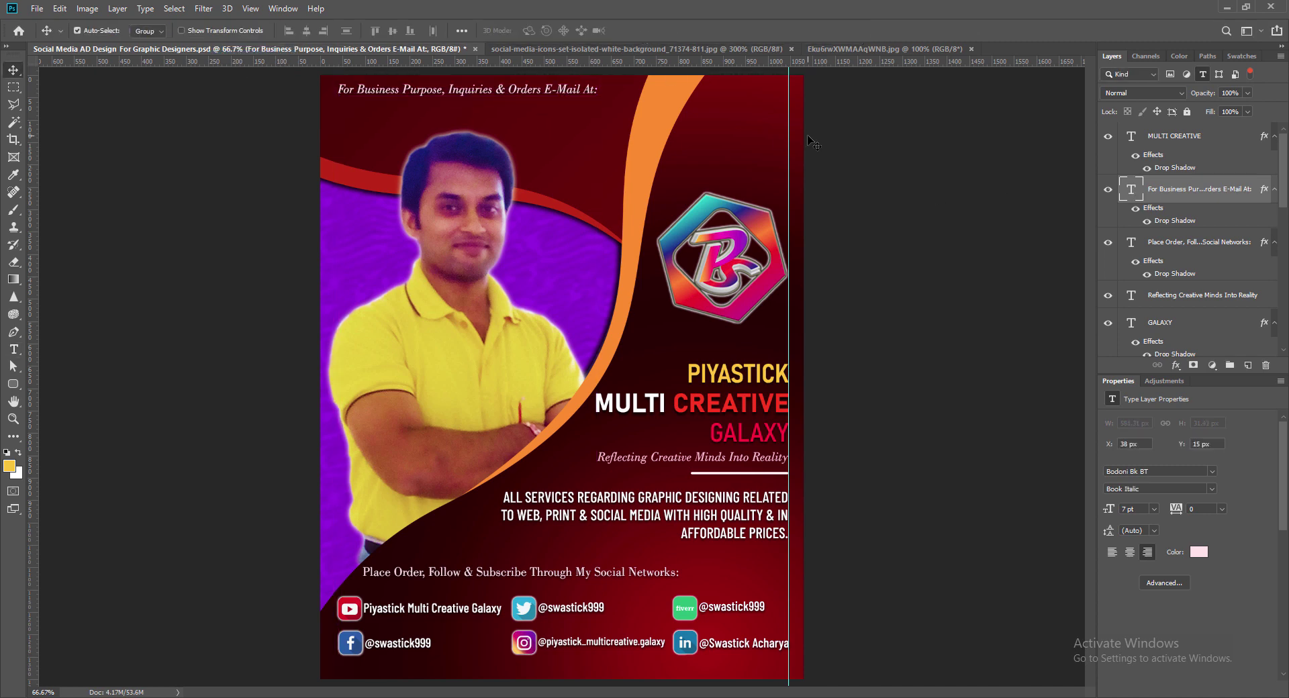
# Step: Bring the Gmail icon into the ad and scale it to 0.18 in under the heading
pyautogui.click(1189, 136)
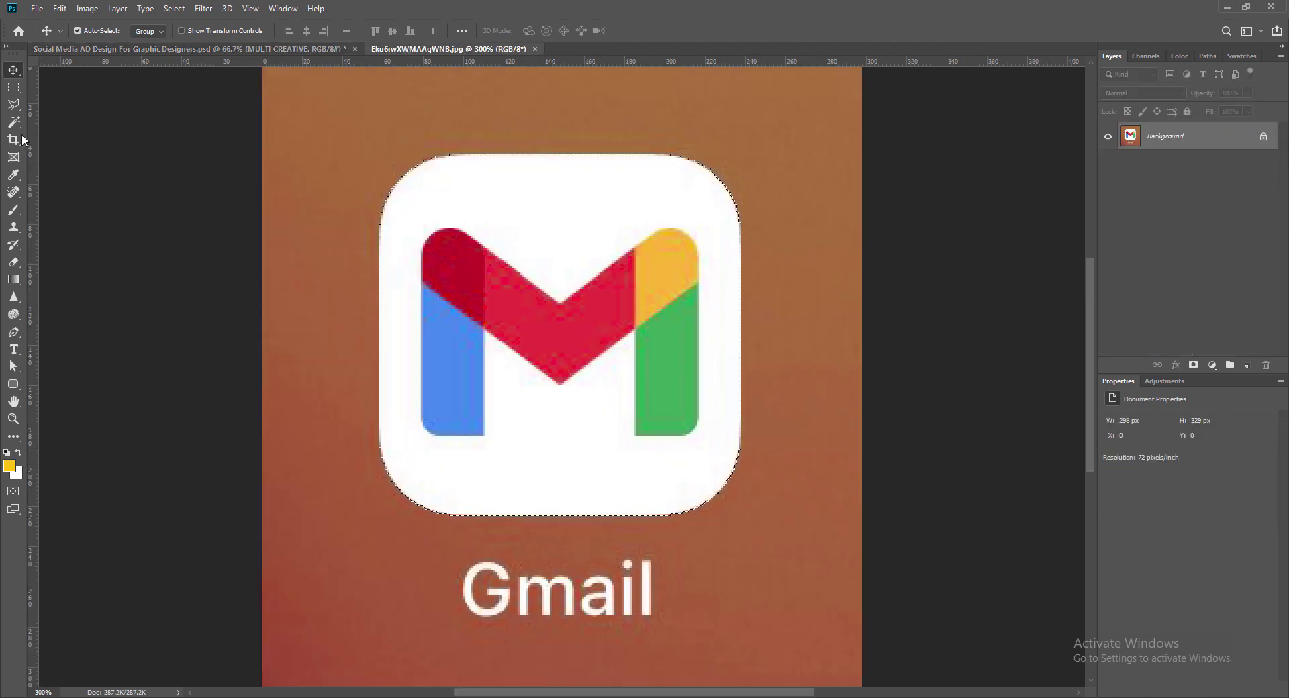
pyautogui.moveTo(527, 331); pyautogui.dragTo(383, 162)
pyautogui.hotkey('ctrl', 't')
pyautogui.moveTo(344, 105)
pyautogui.mouseDown()
pyautogui.moveTo(397, 159)
pyautogui.moveTo(350, 114)
pyautogui.mouseUp()
pyautogui.press('Return')
pyautogui.hotkey('ctrl', 't')
pyautogui.press('Return')
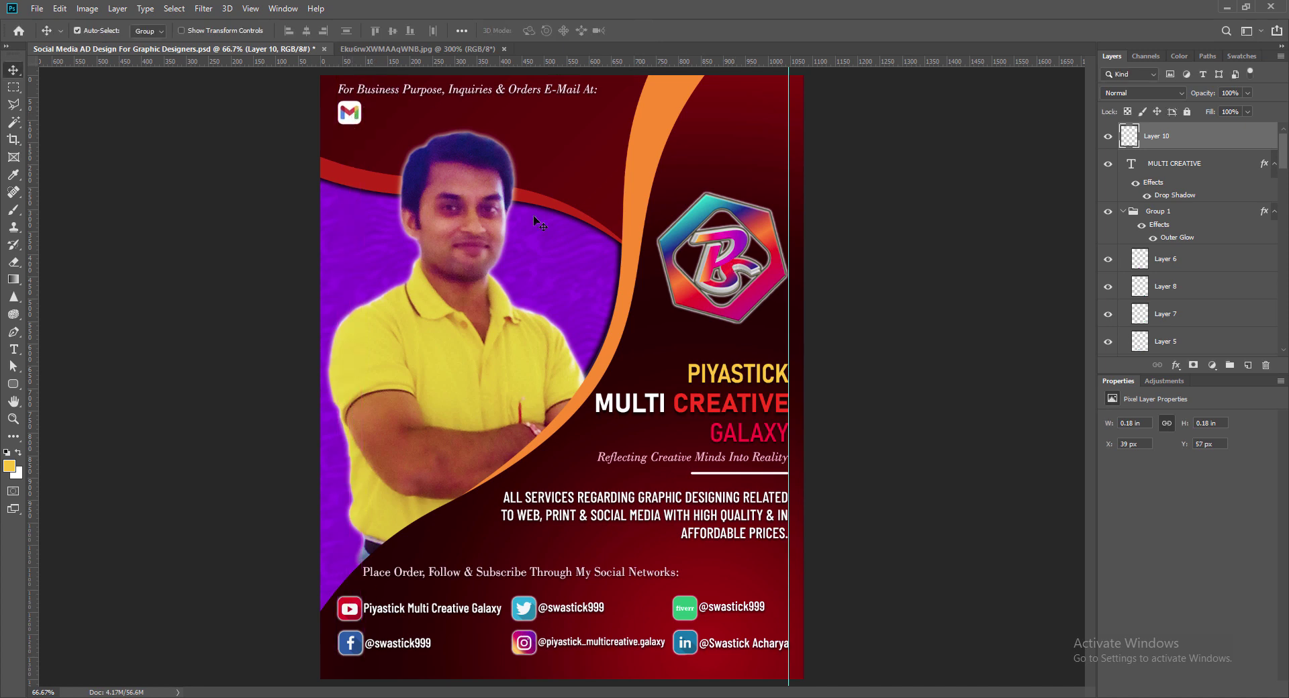
# Step: Give the Gmail icon an Outer Glow and copy the tagline beside it
pyautogui.rightClick(1130, 134)
pyautogui.click(1155, 138)
pyautogui.click(760, 380)
pyautogui.click(1172, 172)
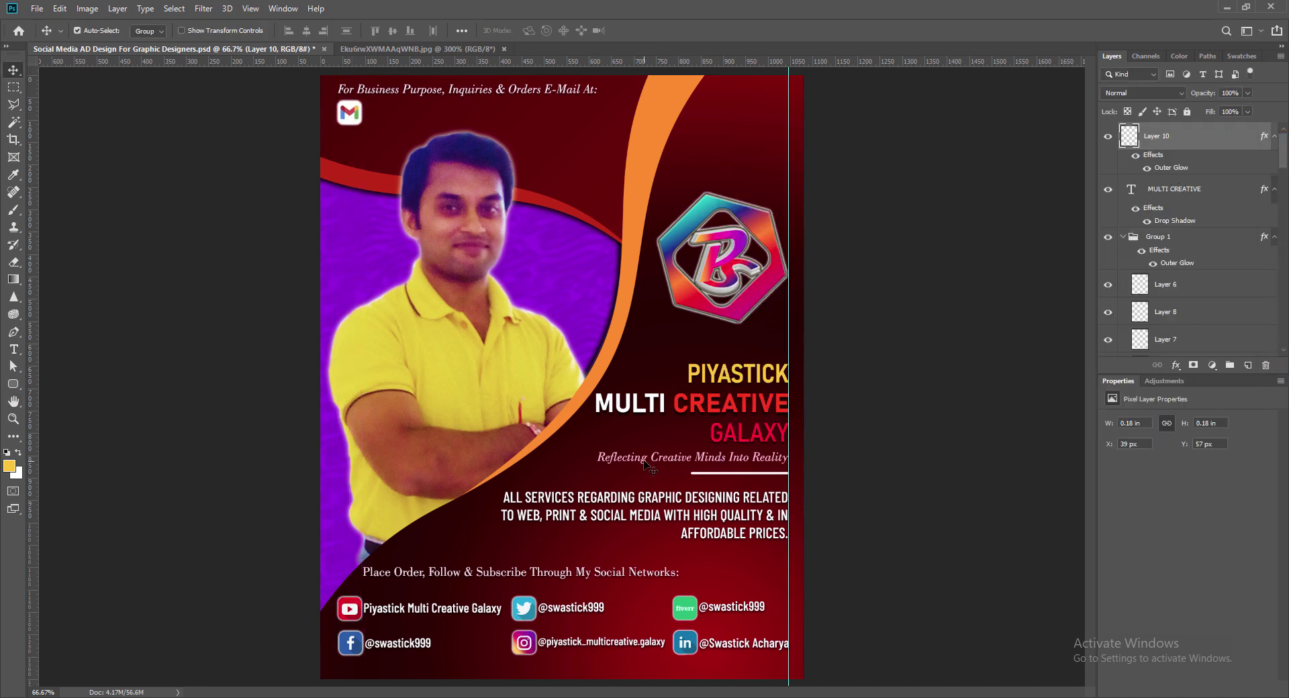
pyautogui.moveTo(758, 461); pyautogui.dragTo(526, 117)
# Step: Replace the copied tagline with the contact e-mail address at 9 pt
pyautogui.doubleClick(1132, 343)
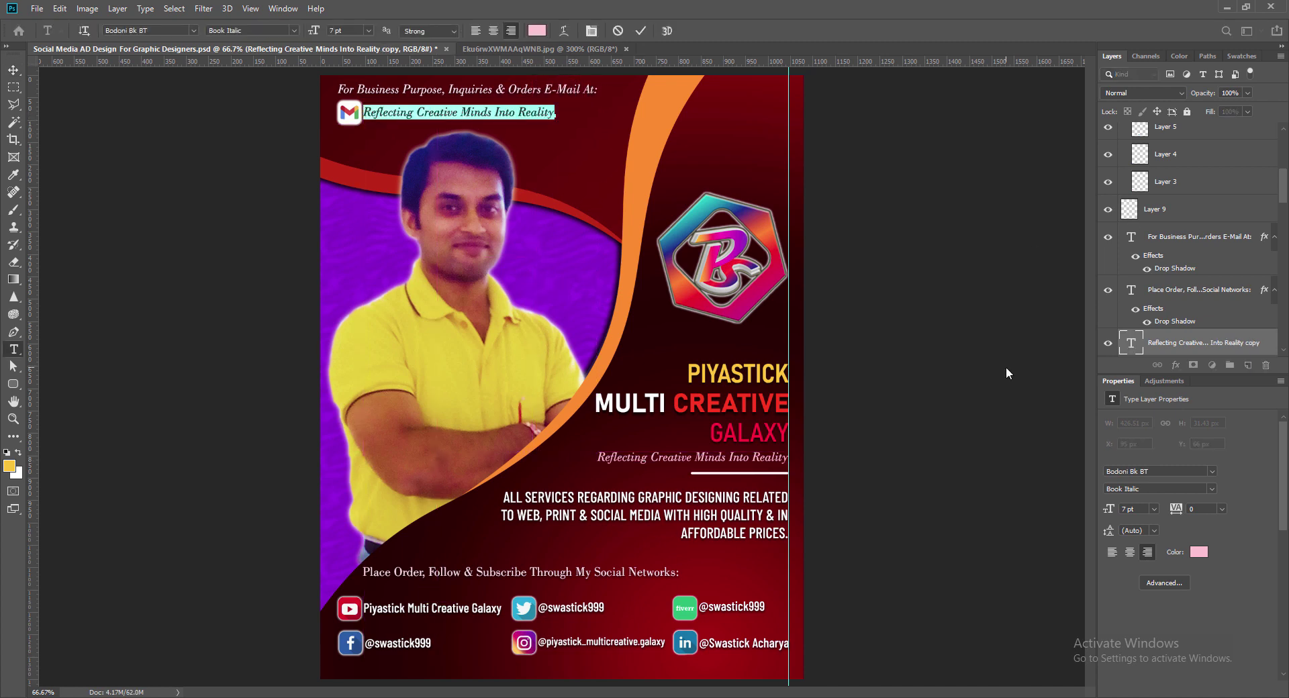
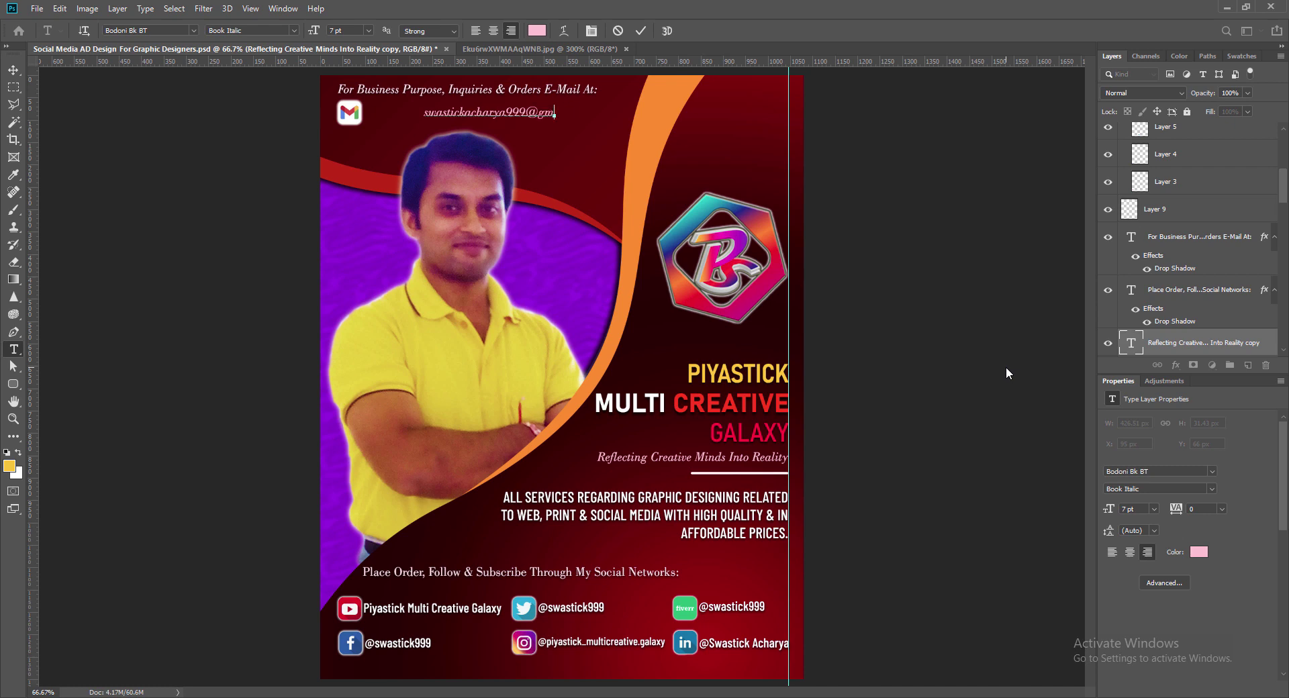
pyautogui.hotkey('ctrl', 'a')
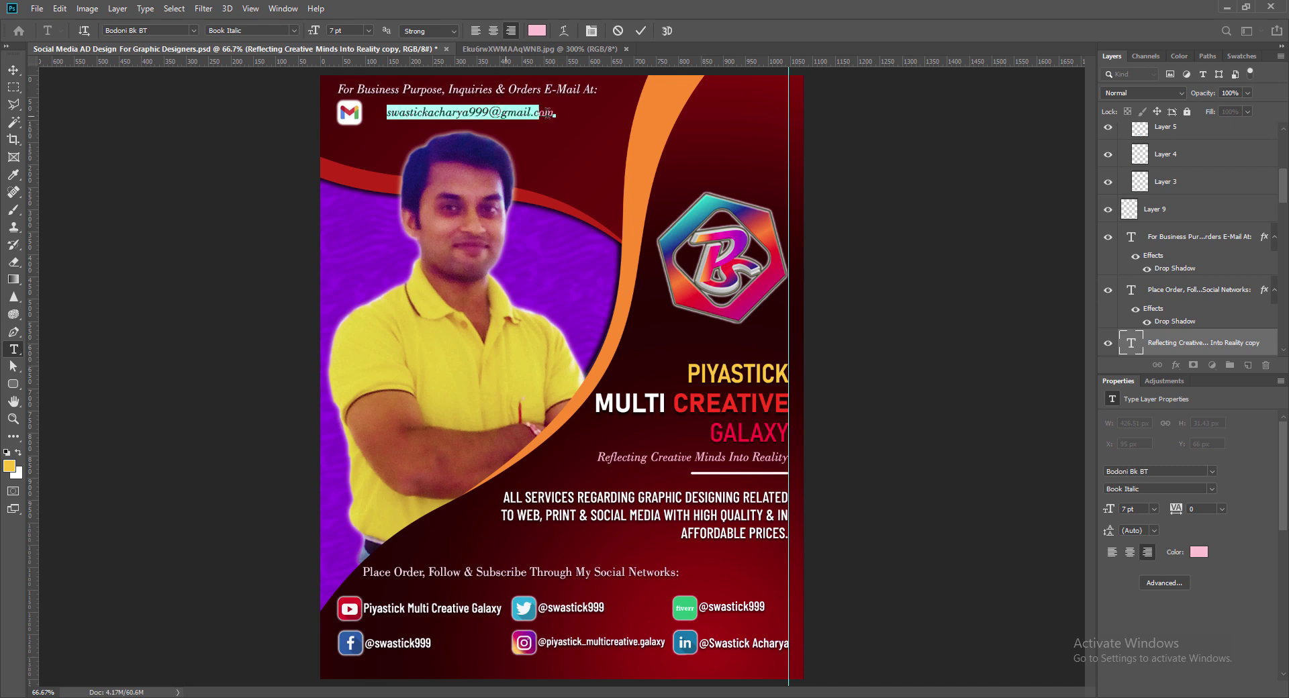
pyautogui.click(368, 31)
pyautogui.click(346, 83)
pyautogui.click(642, 31)
pyautogui.press('v')
# Step: Nudge the e-mail line into alignment beside the Gmail icon and save the design
pyautogui.hotkey('shift', 'Right')
pyautogui.hotkey('shift', 'Right')
pyautogui.hotkey('shift', 'Right')
pyautogui.hotkey('shift', 'Right')
pyautogui.hotkey('shift', 'Right')
pyautogui.hotkey('shift', 'Right')
pyautogui.hotkey('shift', 'Right')
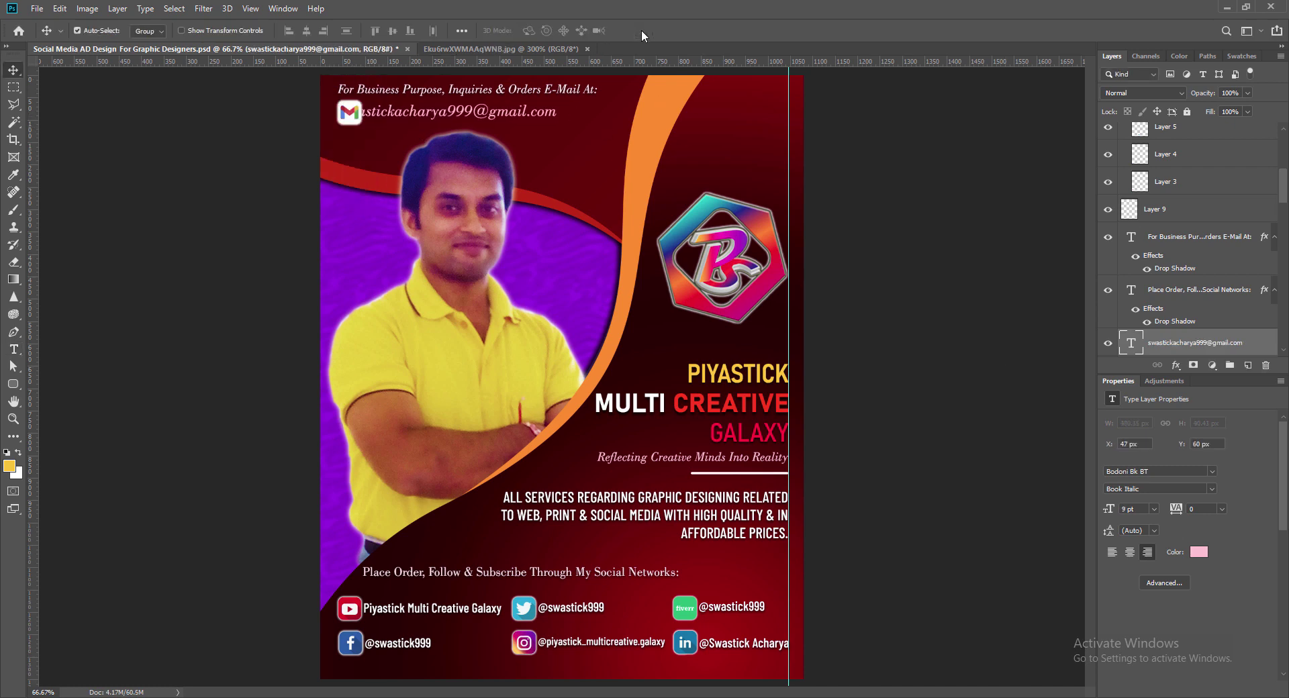
pyautogui.hotkey('shift', 'Left')
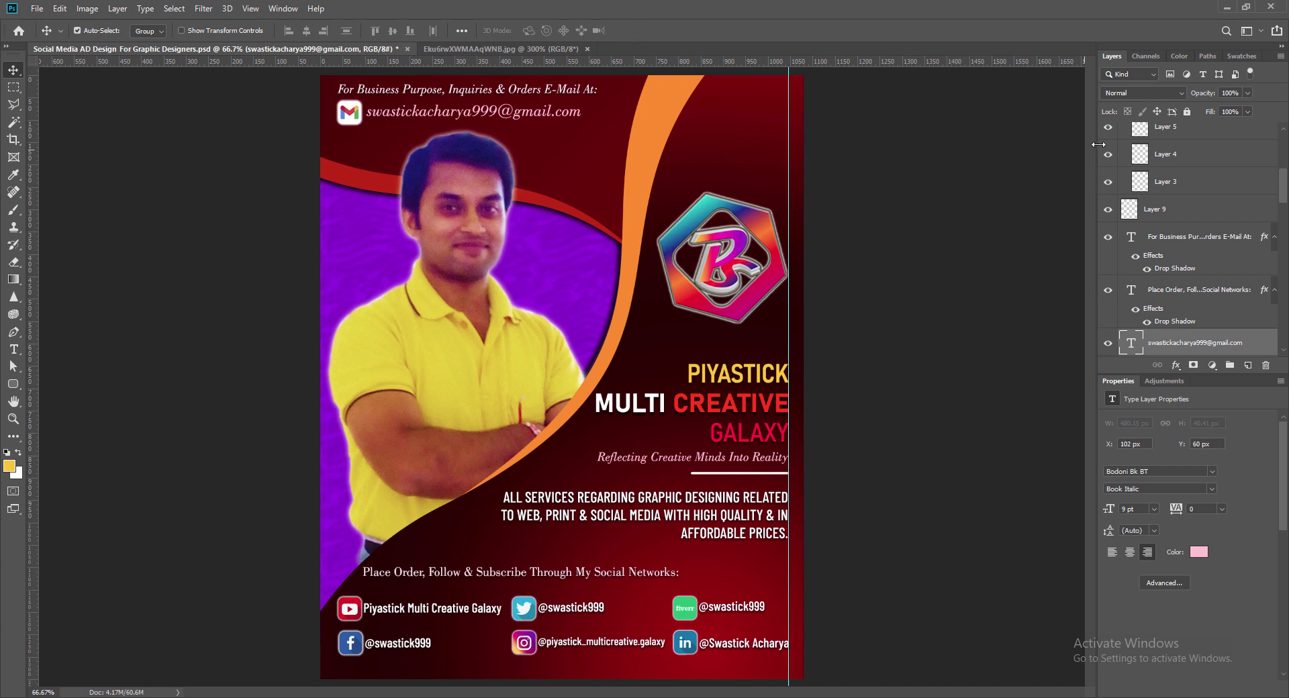
pyautogui.moveTo(380, 118); pyautogui.dragTo(375, 118)
pyautogui.press('Right')
pyautogui.press('Right')
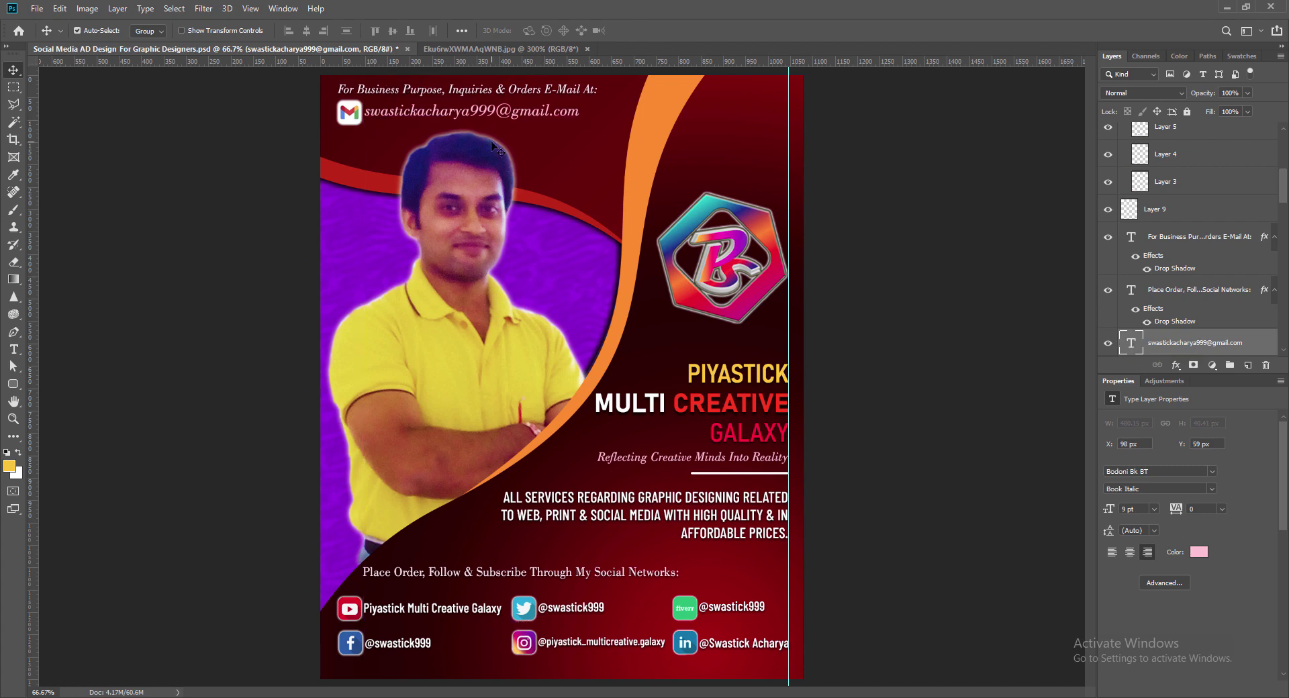
pyautogui.hotkey('ctrl', 's')
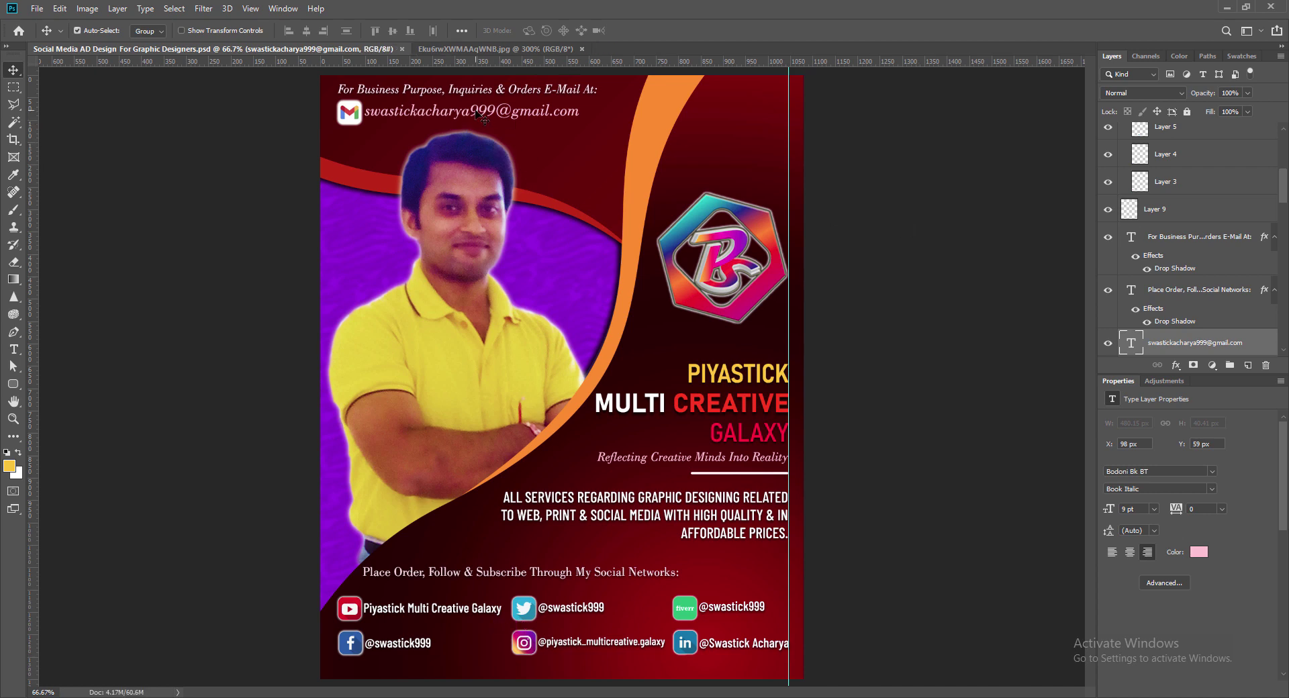
# Step: Rasterize the e-mail text, make five copies of it, group them, and save
pyautogui.press('j')
pyautogui.press('j')
pyautogui.press('j')
pyautogui.press('j')
pyautogui.press('j')
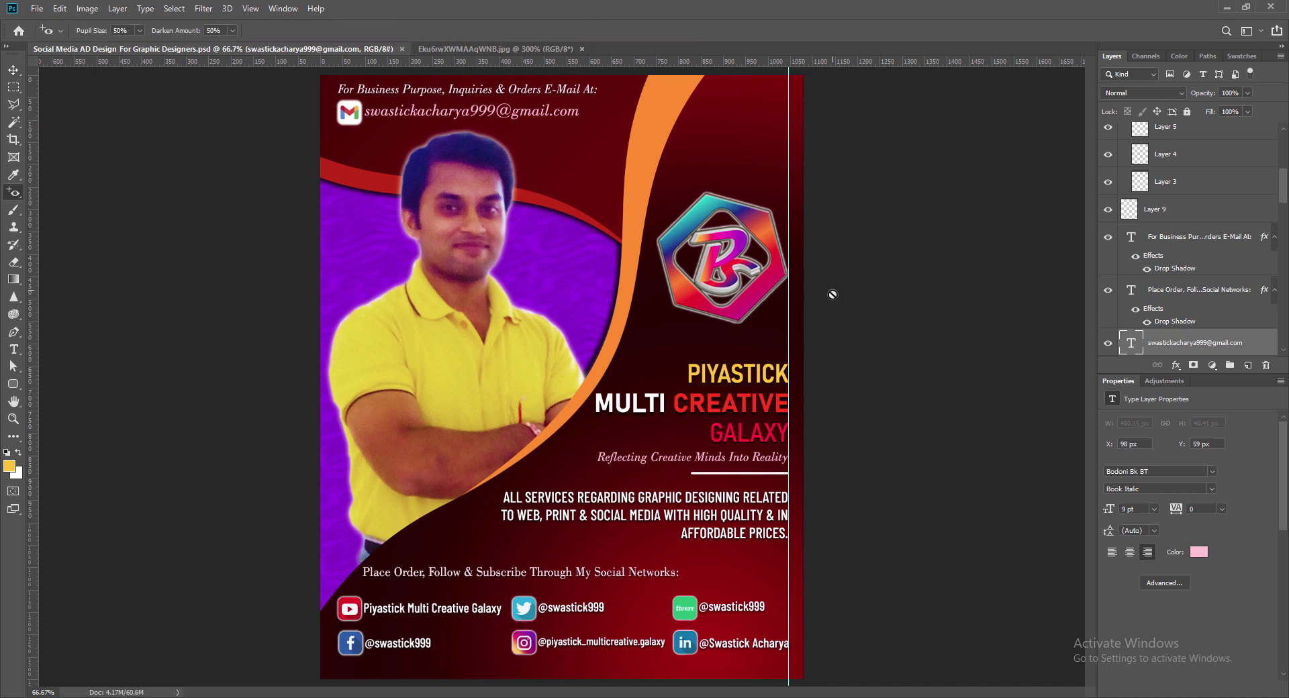
pyautogui.moveTo(1285, 200); pyautogui.dragTo(1285, 259)
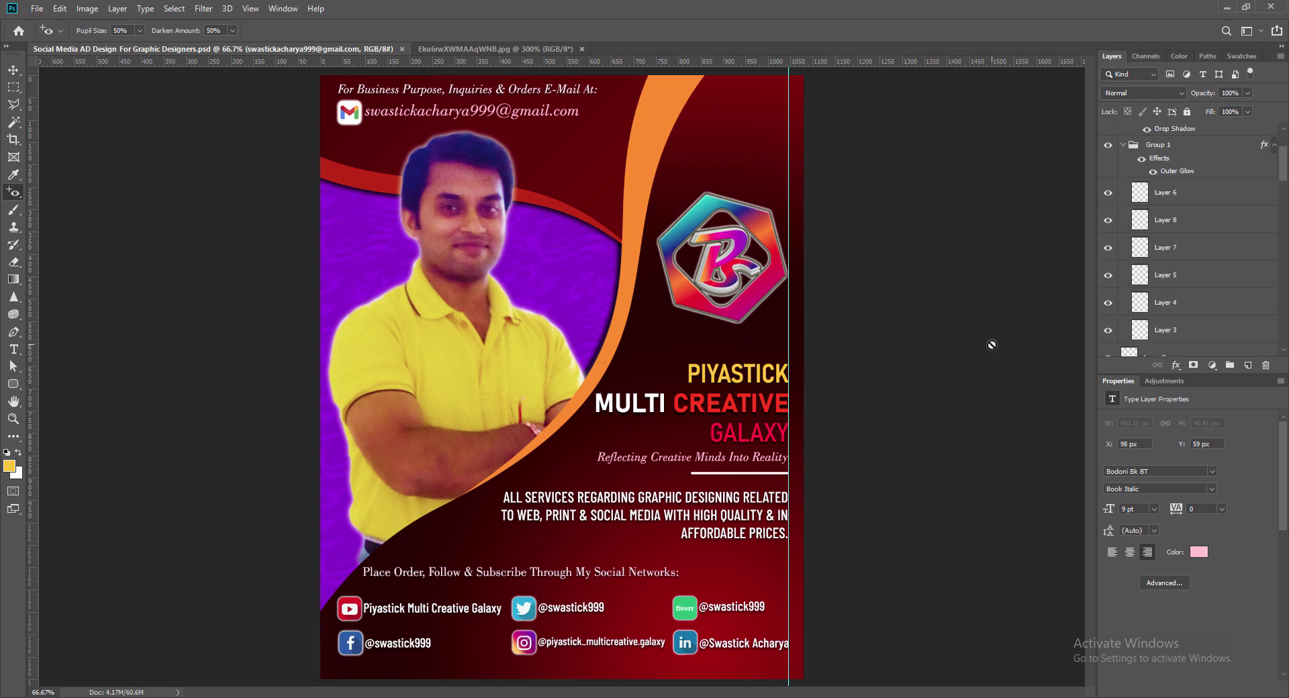
pyautogui.click(562, 290)
pyautogui.click(603, 274)
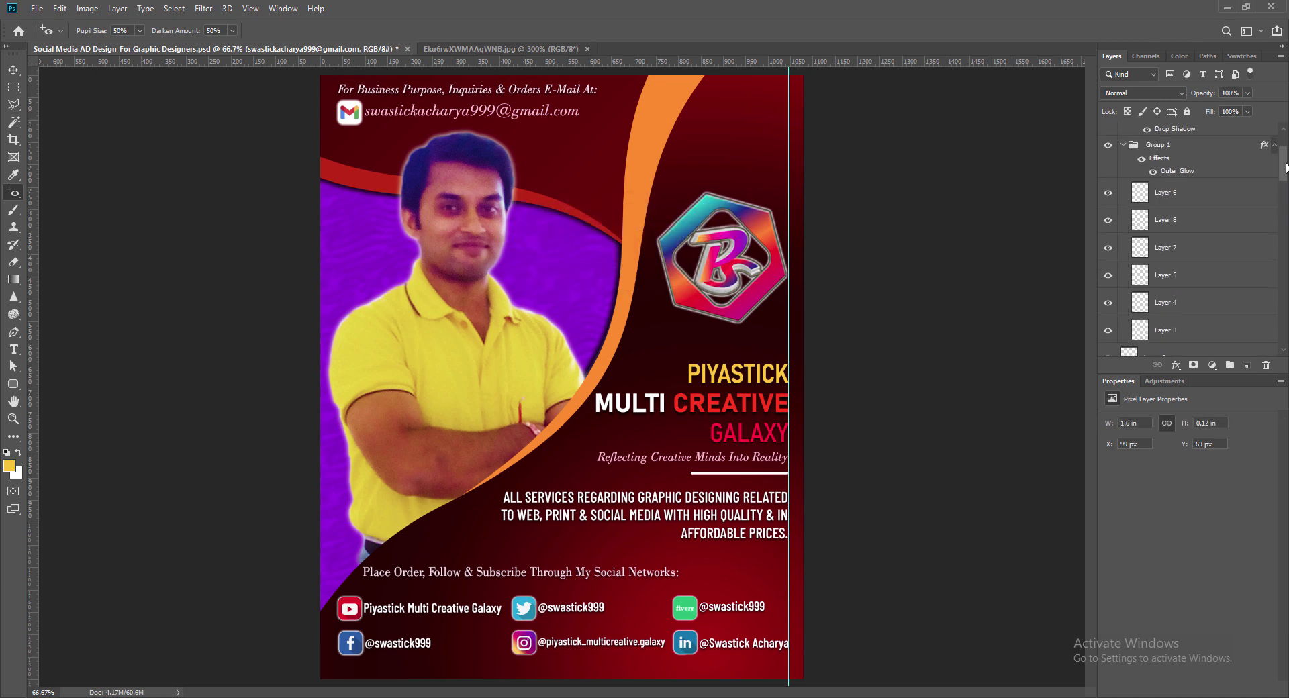
pyautogui.moveTo(1286, 163); pyautogui.dragTo(1288, 209)
pyautogui.press('v')
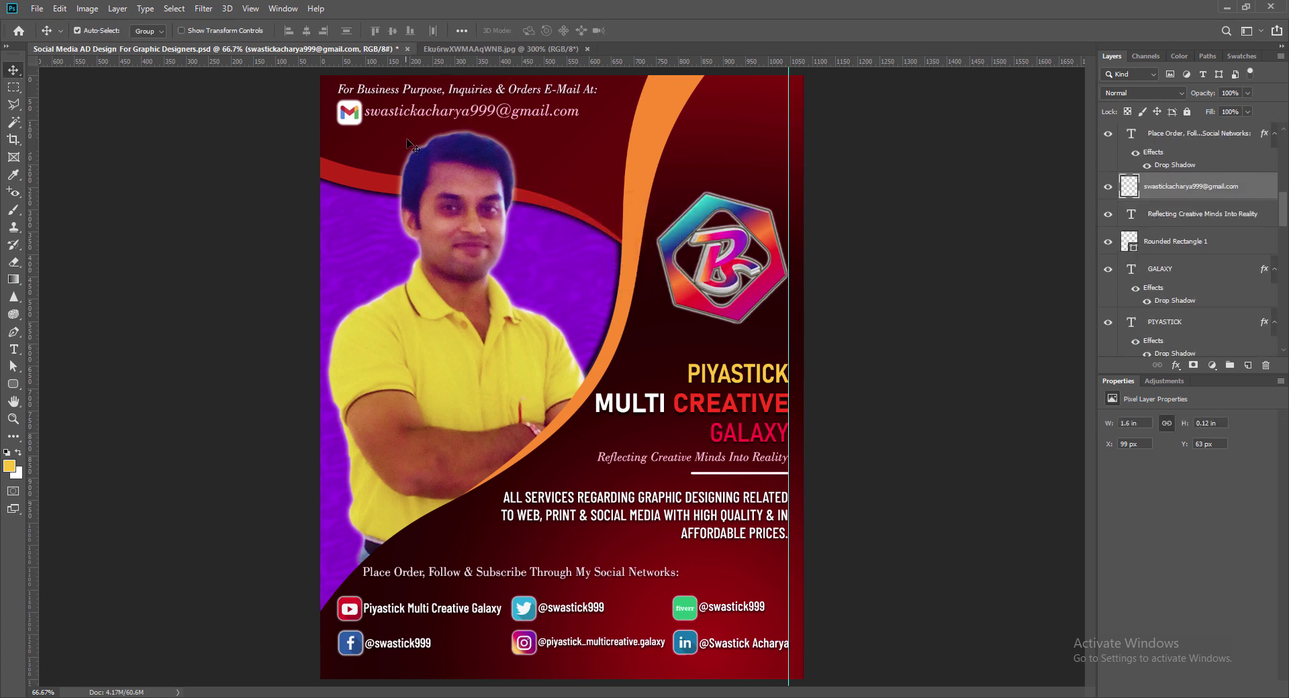
pyautogui.hotkey('ctrl', 'j')
pyautogui.hotkey('ctrl', 'j')
pyautogui.hotkey('ctrl', 'j')
pyautogui.hotkey('ctrl', 'j')
pyautogui.hotkey('ctrl', 'j')
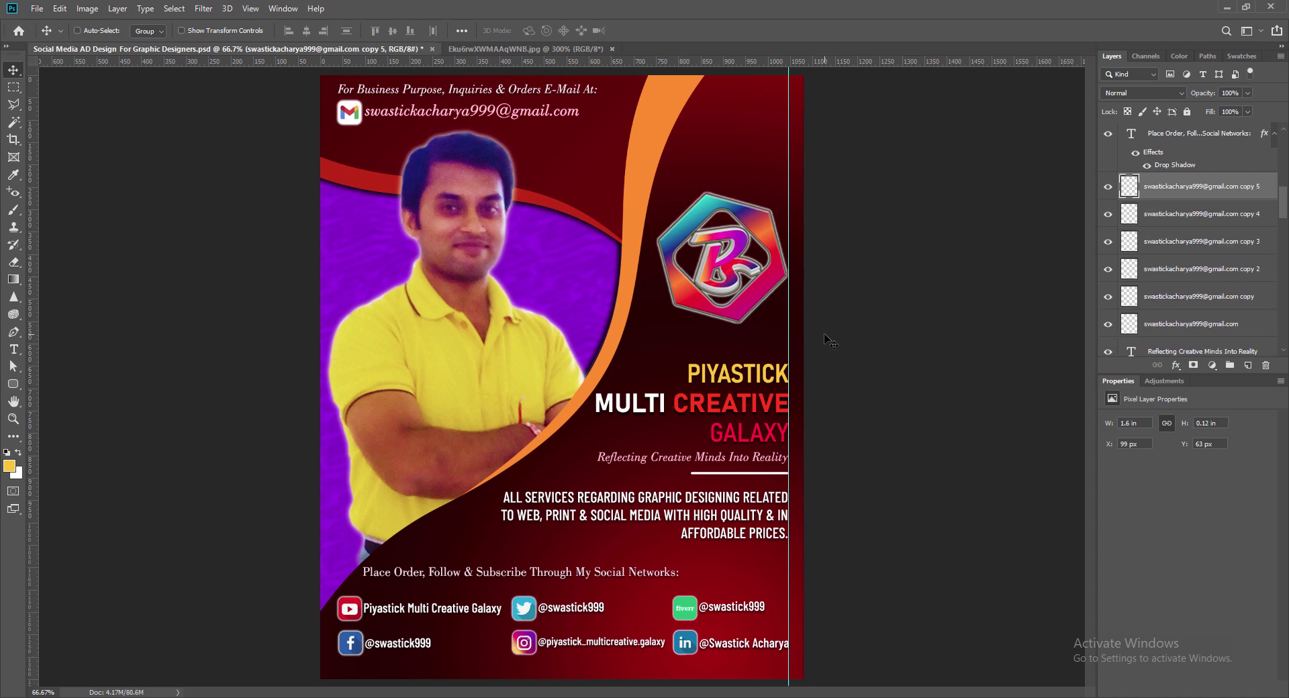
pyautogui.hotkey('alt', 'shift', '[')
pyautogui.hotkey('alt', 'shift', '[')
pyautogui.hotkey('alt', 'shift', '[')
pyautogui.hotkey('alt', 'shift', '[')
pyautogui.hotkey('alt', 'shift', '[')
pyautogui.hotkey('ctrl', 'g')
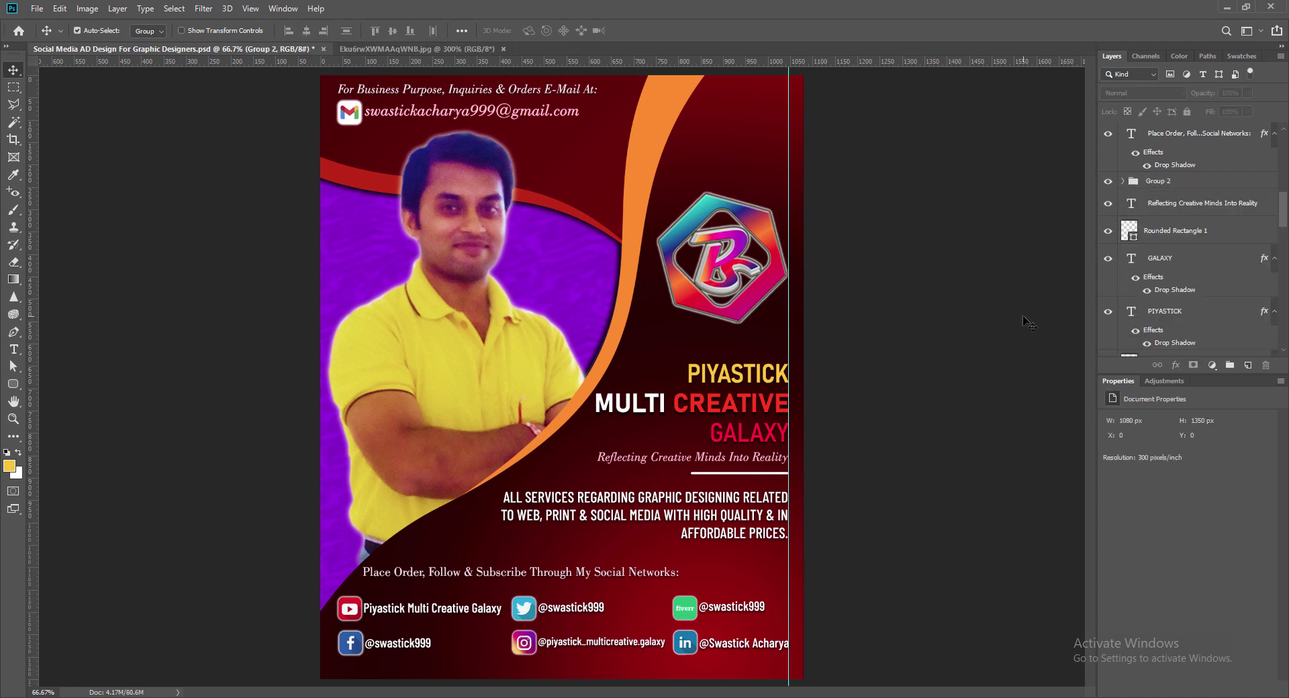
pyautogui.click(971, 310)
pyautogui.hotkey('ctrl', 's')
# Step: Nudge the e-mail header group and line slightly down, save, and remove the vertical guide
pyautogui.click(370, 108)
pyautogui.click(906, 202)
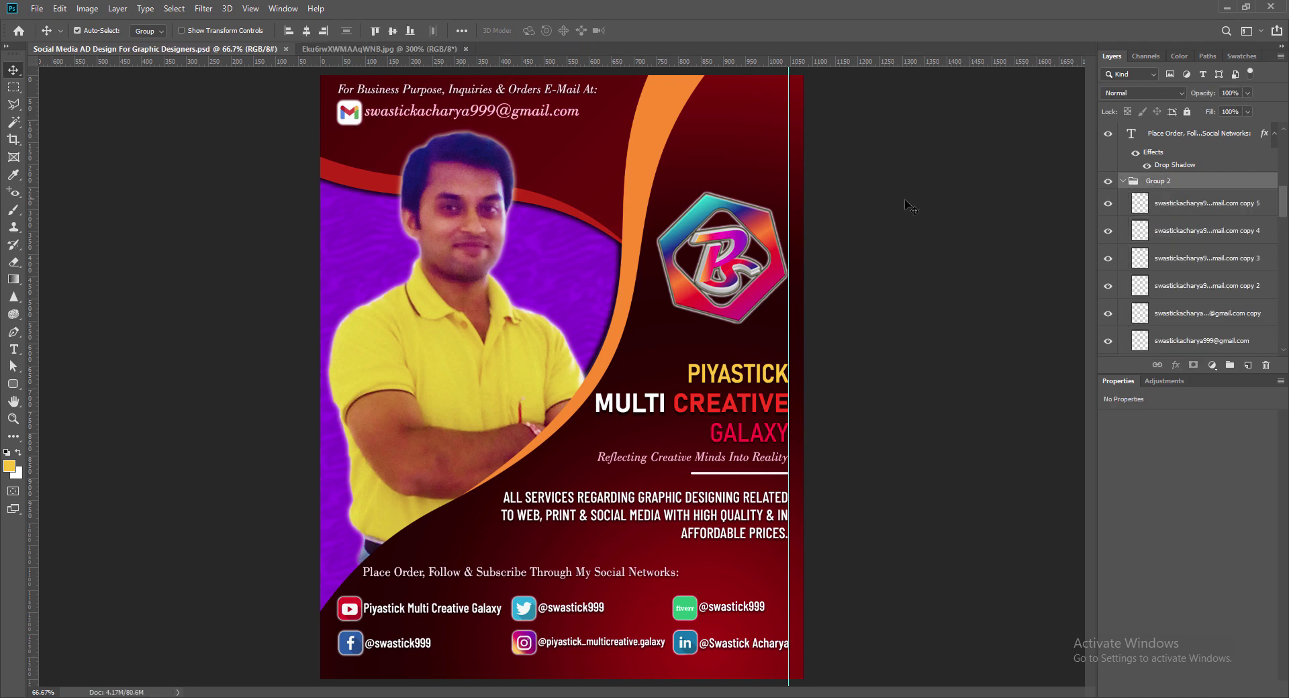
pyautogui.keyDown('shift'); pyautogui.click(405, 89); pyautogui.keyUp('shift')
pyautogui.press('Down')
pyautogui.press('Down')
pyautogui.press('Down')
pyautogui.press('Down')
pyautogui.press('Down')
pyautogui.press('Down')
pyautogui.press('Down')
pyautogui.press('Down')
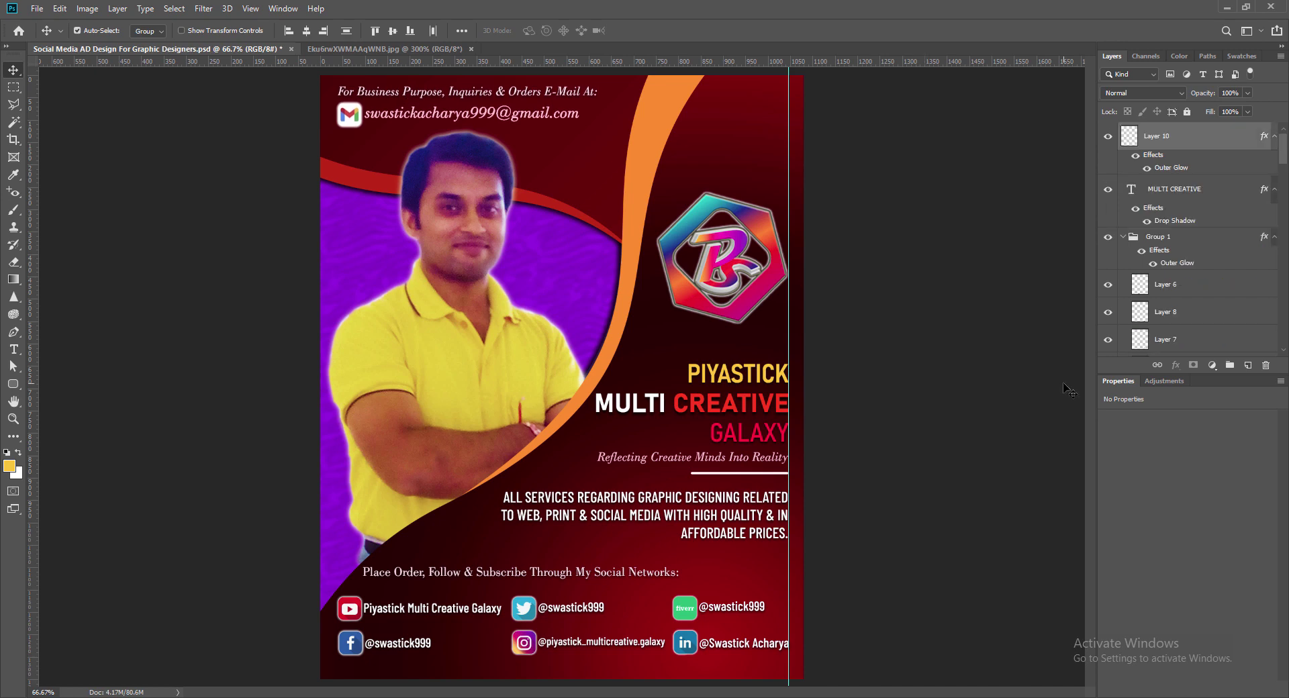
pyautogui.press('Down')
pyautogui.press('Down')
pyautogui.press('Down')
pyautogui.press('Down')
pyautogui.press('Down')
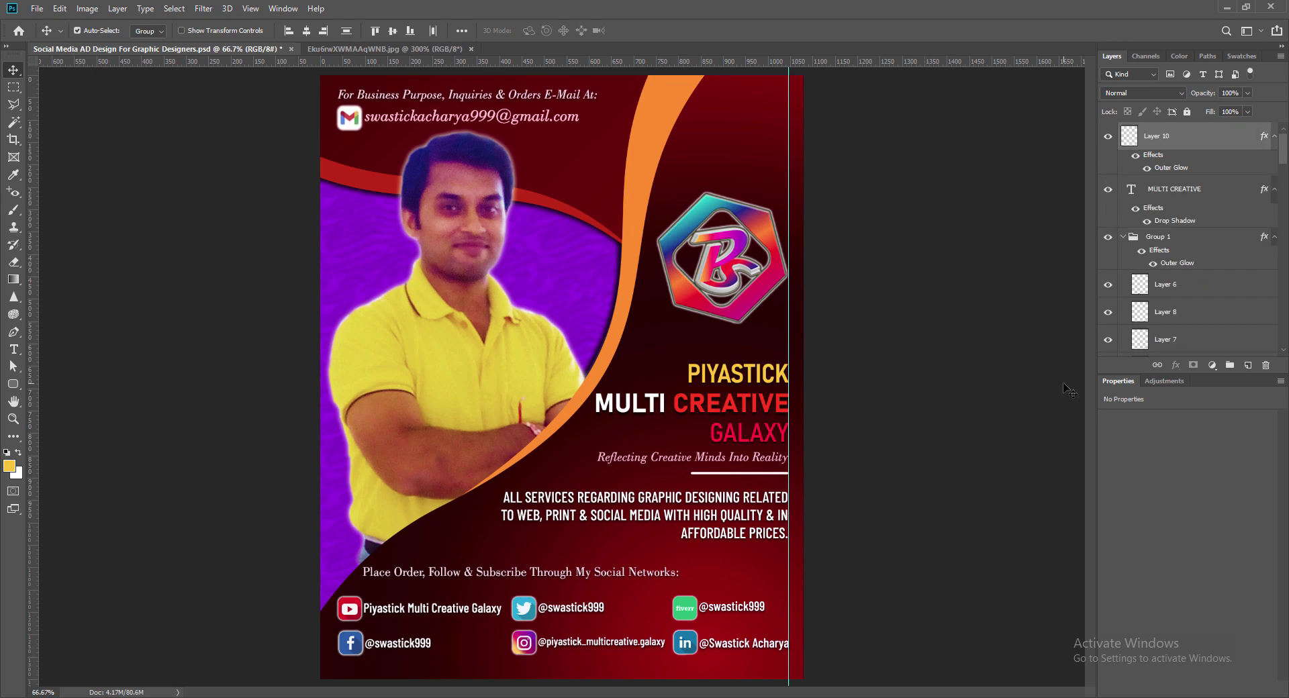
pyautogui.press('Up')
pyautogui.press('Up')
pyautogui.press('Up')
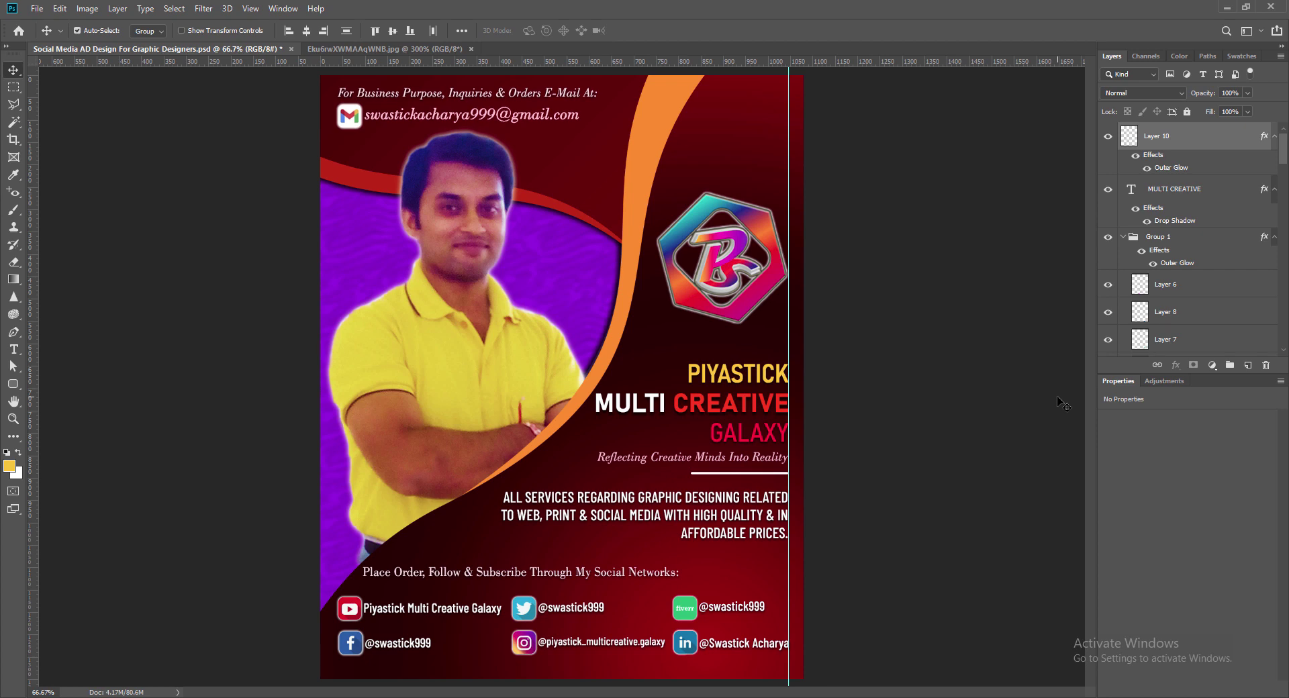
pyautogui.click(927, 423)
pyautogui.hotkey('ctrl', 's')
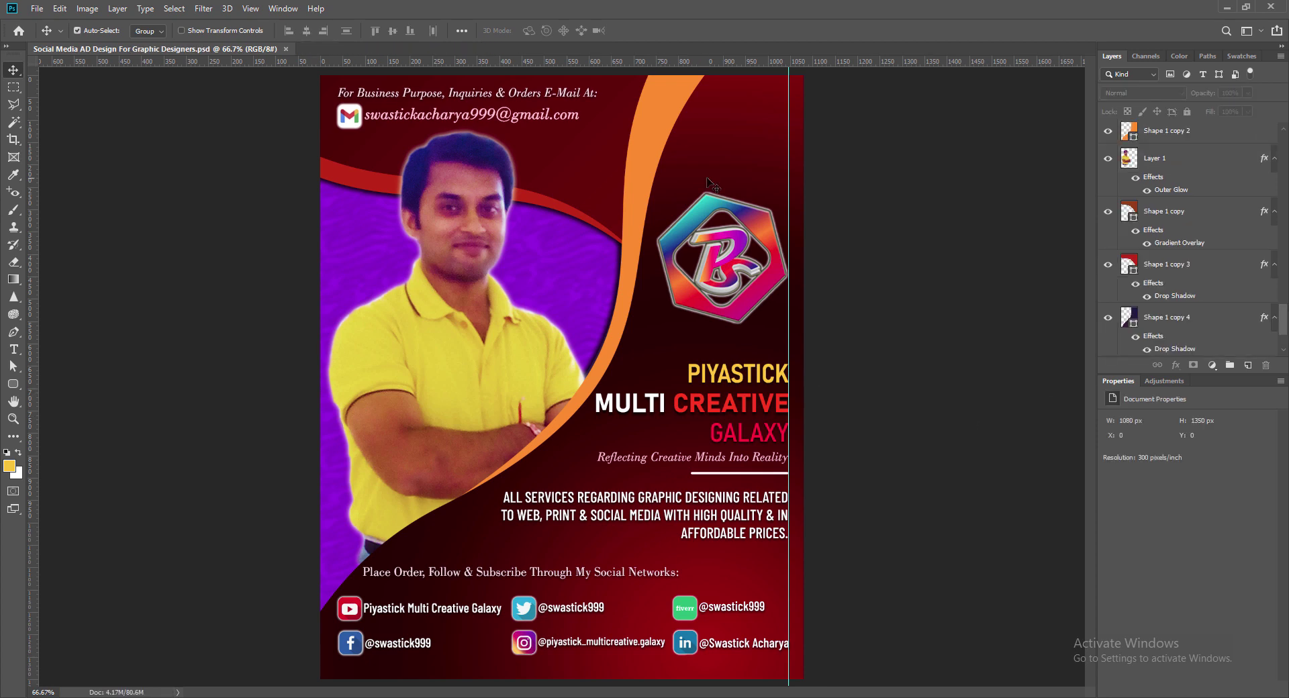
pyautogui.moveTo(789, 157); pyautogui.dragTo(33, 154)
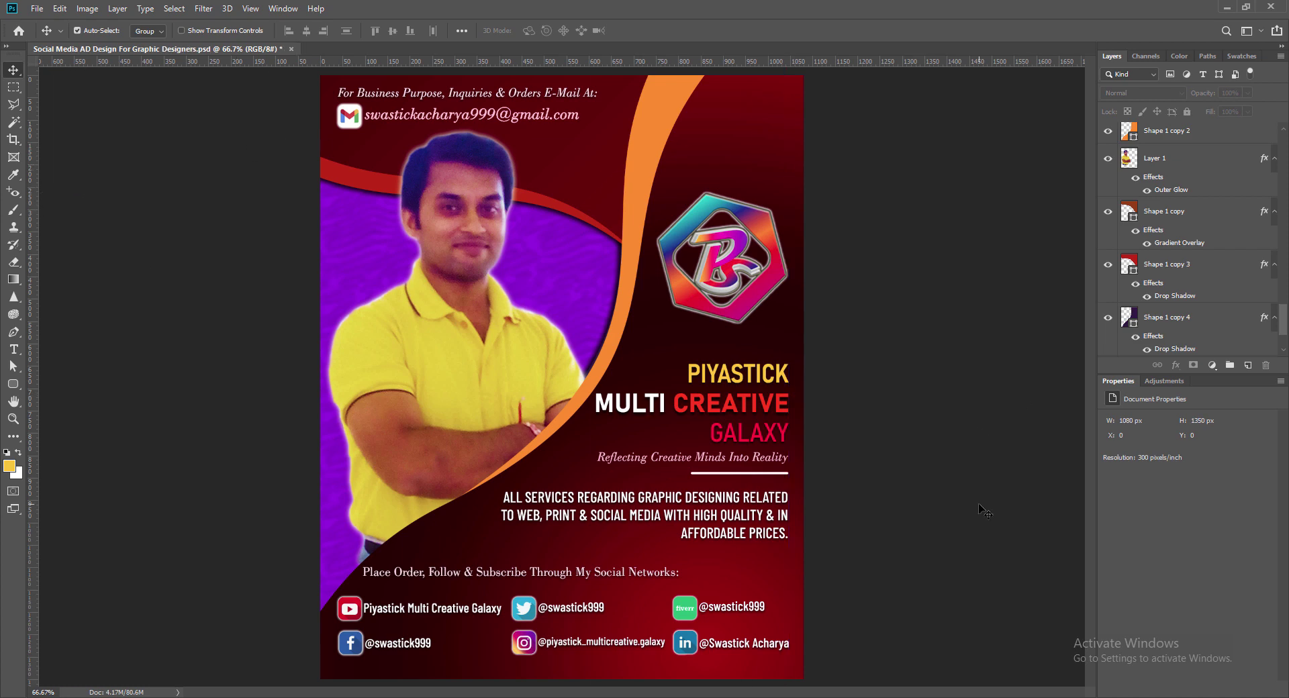
# Step: Give Shape 1 a speckled Bevel & Emboss texture at 600% scale, inverted
pyautogui.hotkey('ctrl', 's')
pyautogui.click(777, 175)
pyautogui.doubleClick(1199, 135)
pyautogui.moveTo(826, 140); pyautogui.dragTo(922, 90)
pyautogui.click(856, 189)
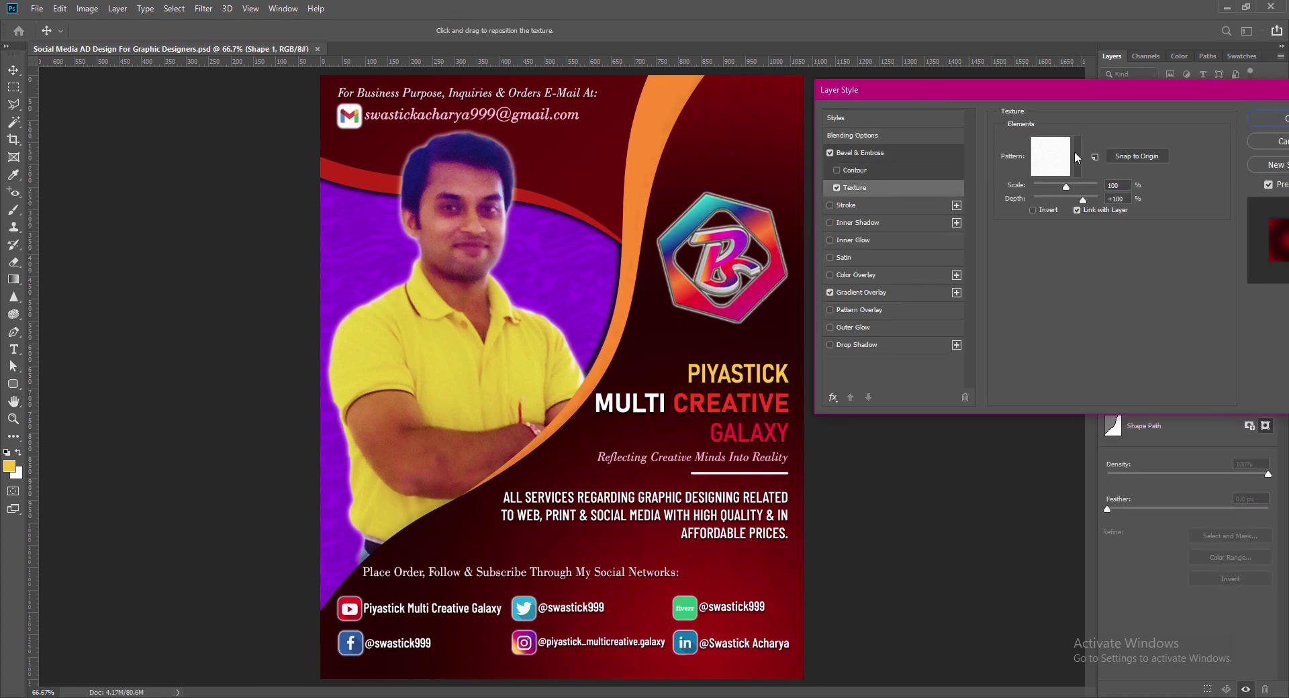
pyautogui.click(1078, 157)
pyautogui.click(1051, 219)
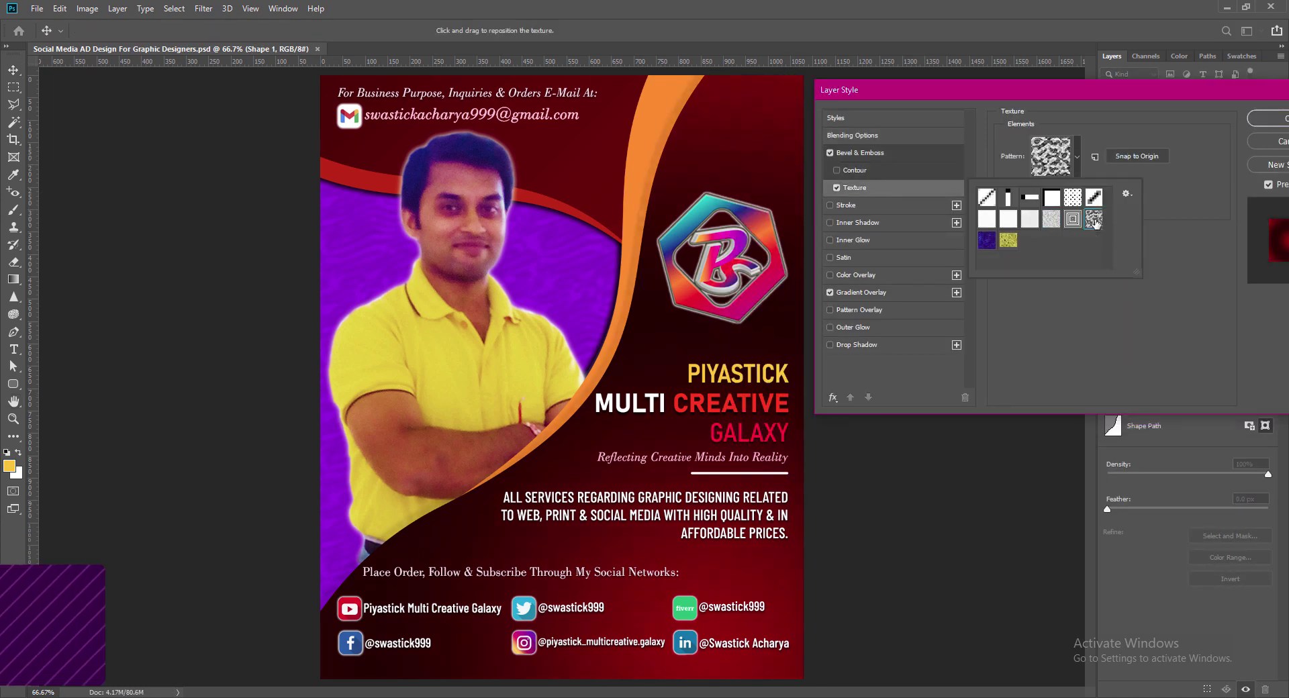
pyautogui.click(1184, 305)
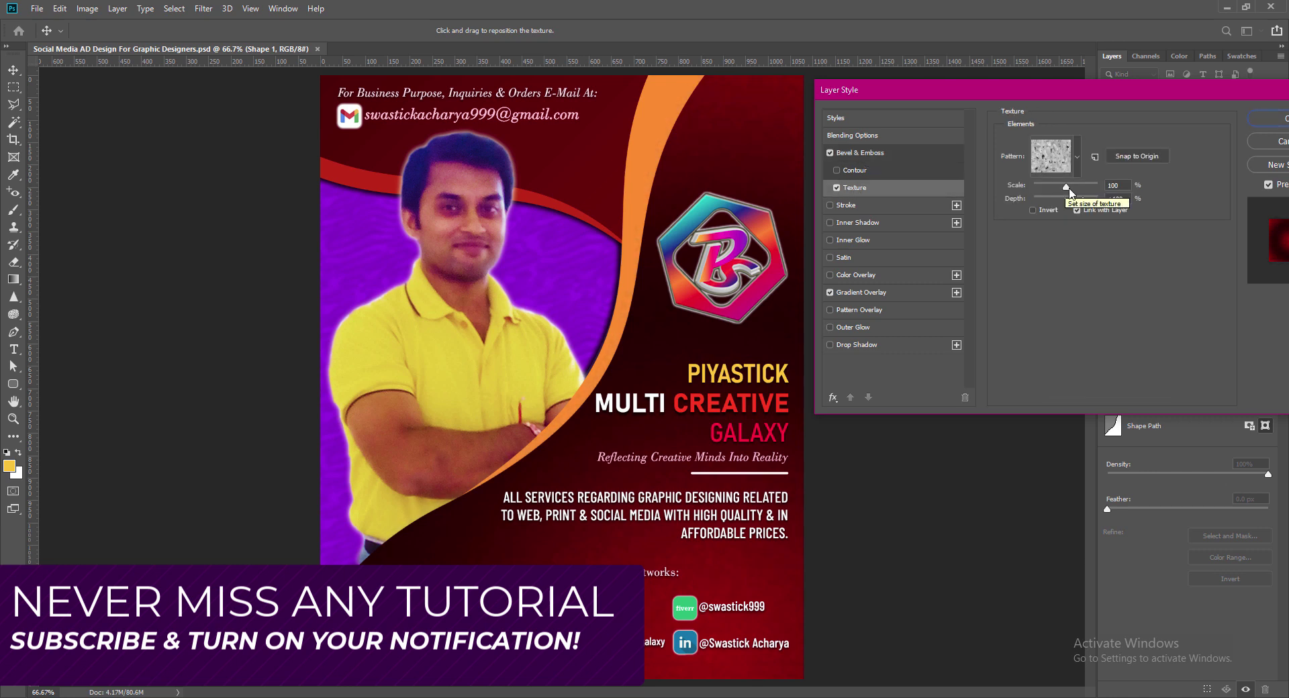
pyautogui.moveTo(1069, 189); pyautogui.dragTo(1086, 190)
pyautogui.click(1034, 211)
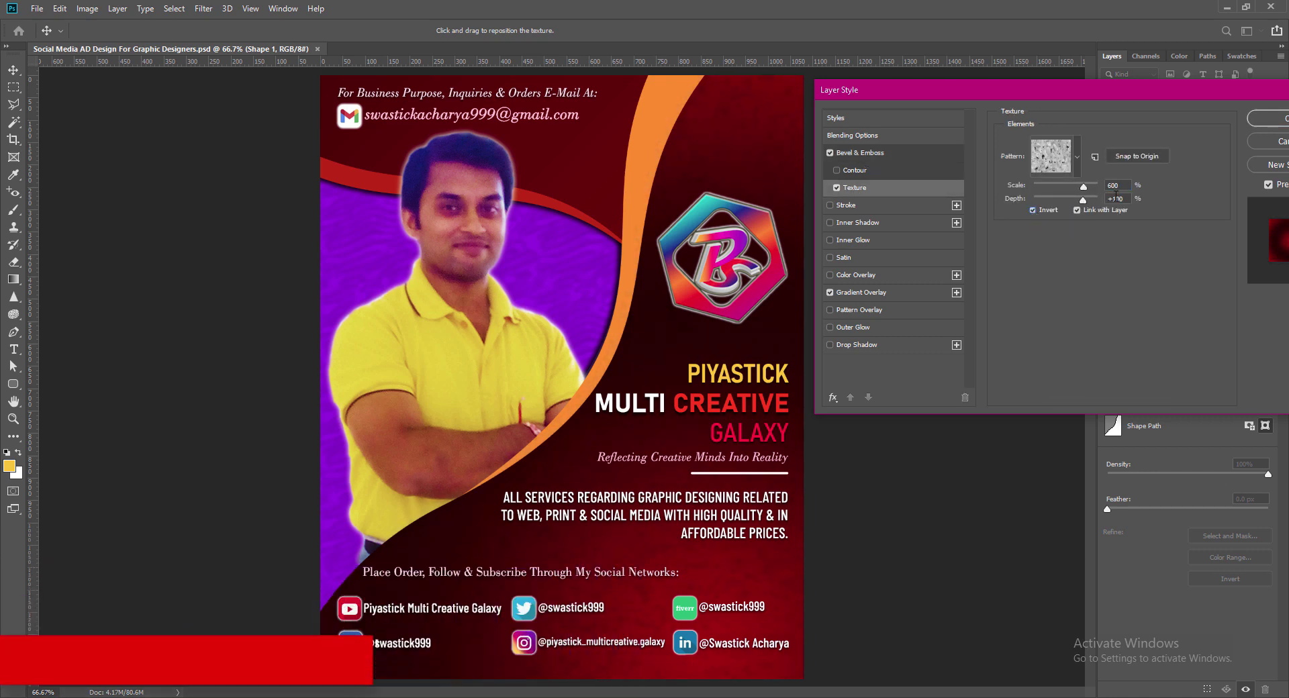
pyautogui.click(1274, 119)
# Step: Enable Bevel & Emboss with a dotted texture pattern on Shape 1 copy
pyautogui.click(591, 192)
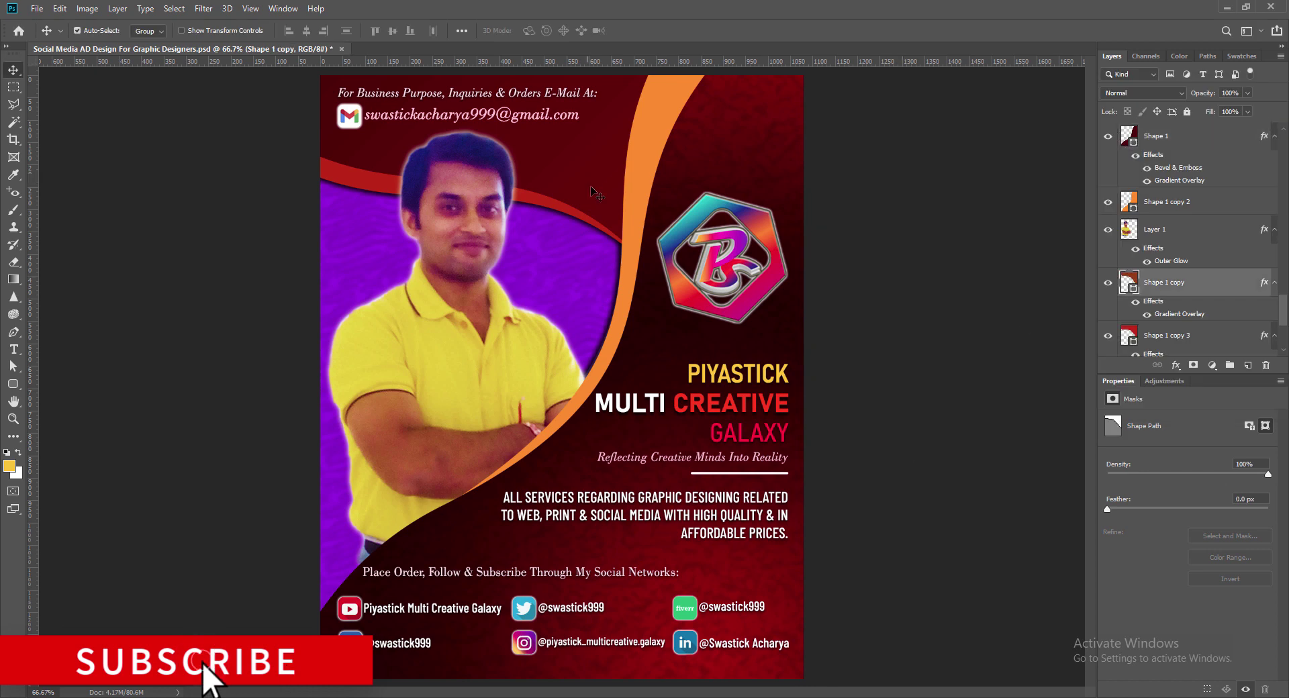
pyautogui.rightClick(1126, 280)
pyautogui.click(1156, 288)
pyautogui.click(798, 188)
pyautogui.click(1013, 157)
pyautogui.click(995, 219)
pyautogui.click(803, 153)
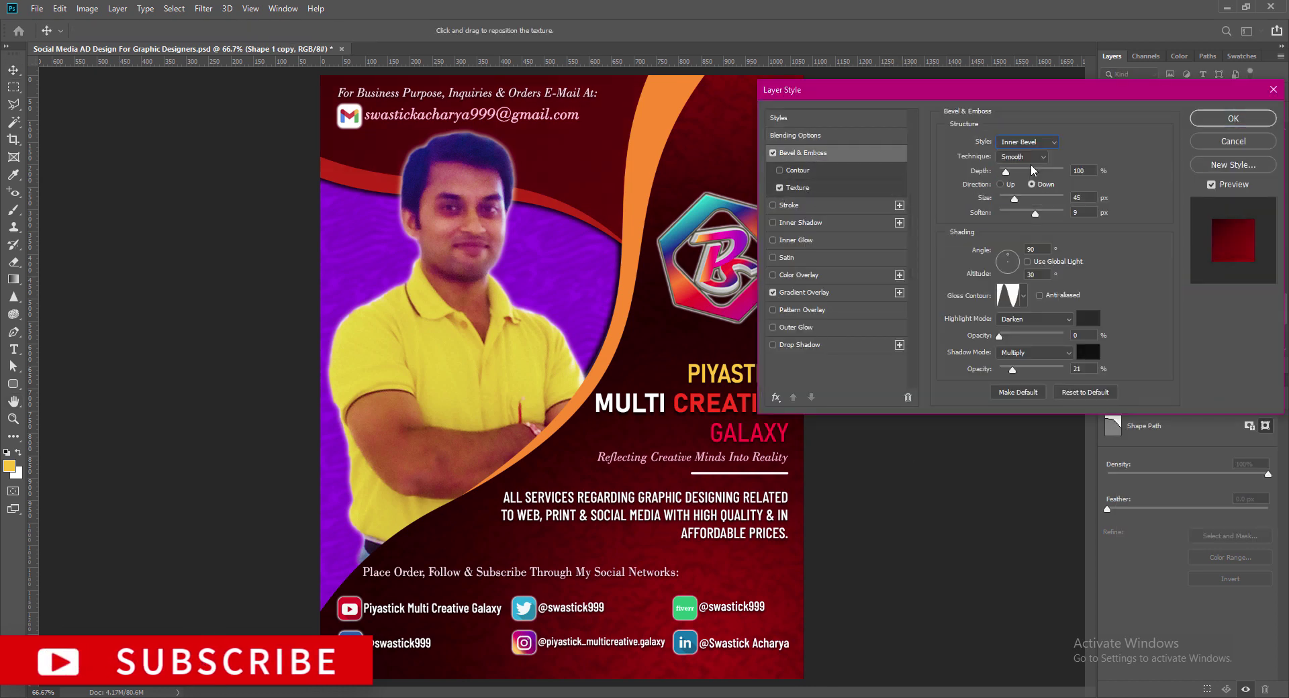
pyautogui.click(798, 188)
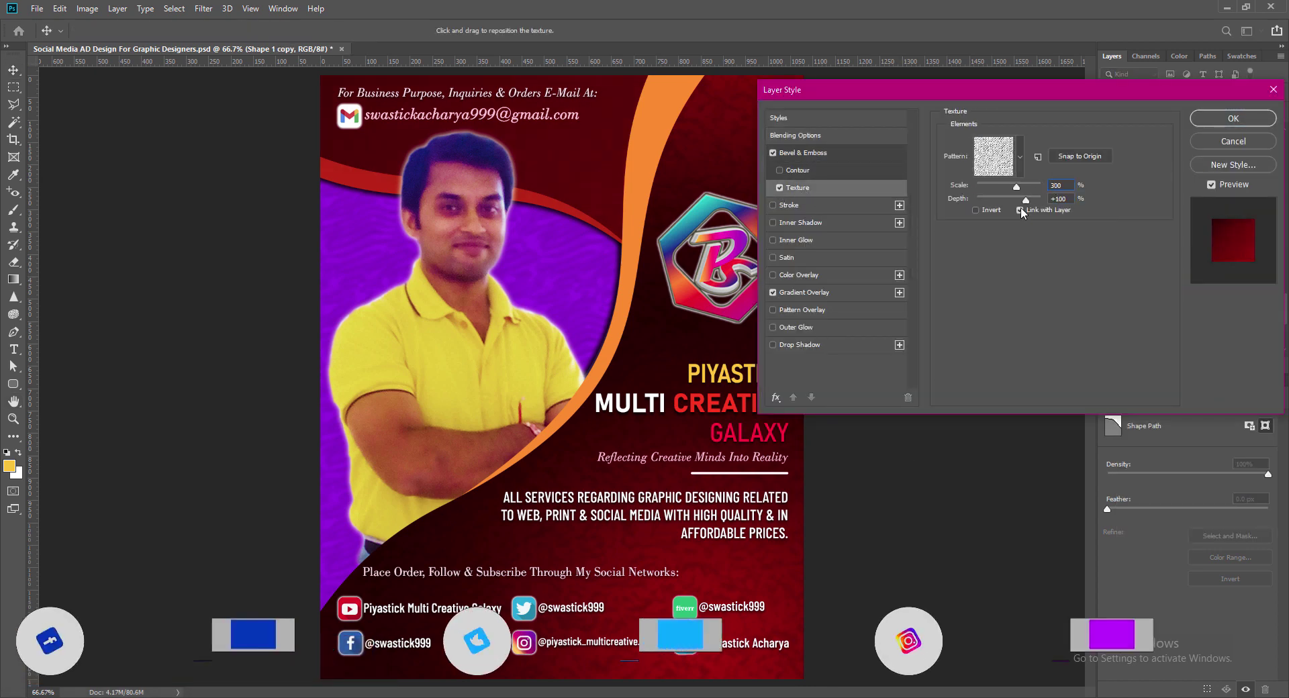
pyautogui.click(1020, 157)
pyautogui.click(954, 220)
pyautogui.click(1134, 279)
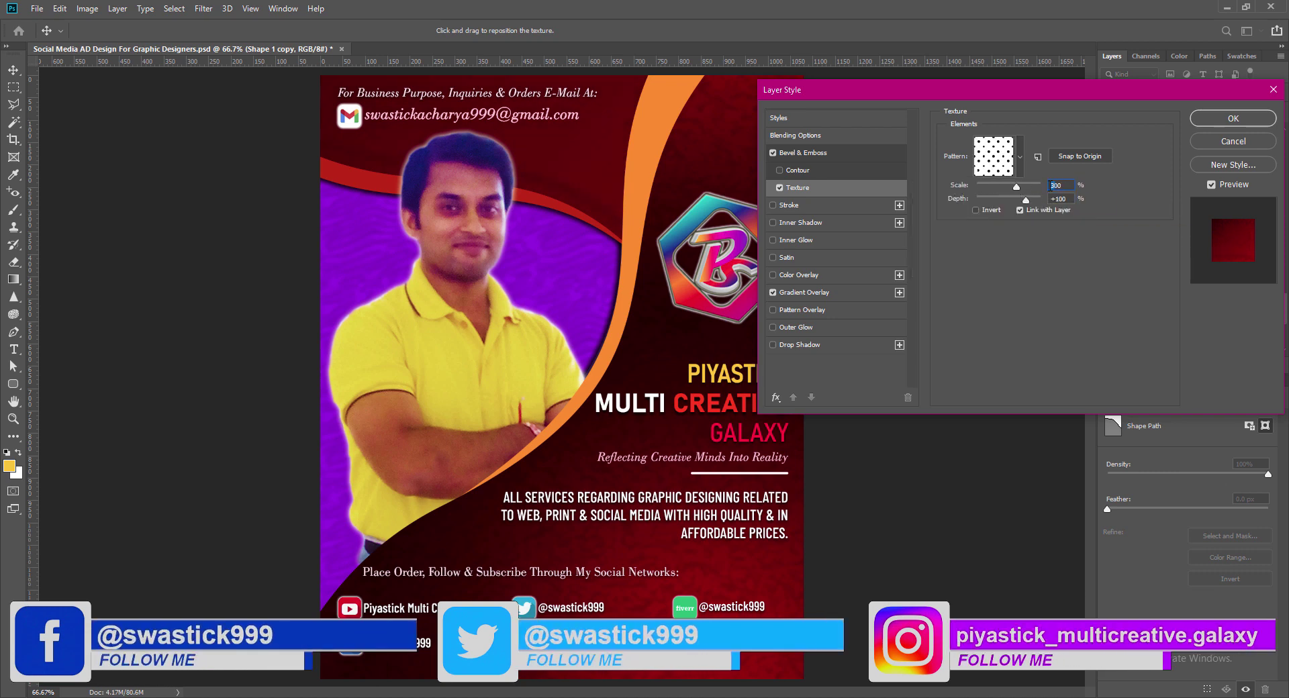
# Step: Set the dotted texture scale to 200 and bevel size to 15, apply, and save
pyautogui.write('200')
pyautogui.click(804, 154)
pyautogui.moveTo(1015, 199); pyautogui.dragTo(1006, 200)
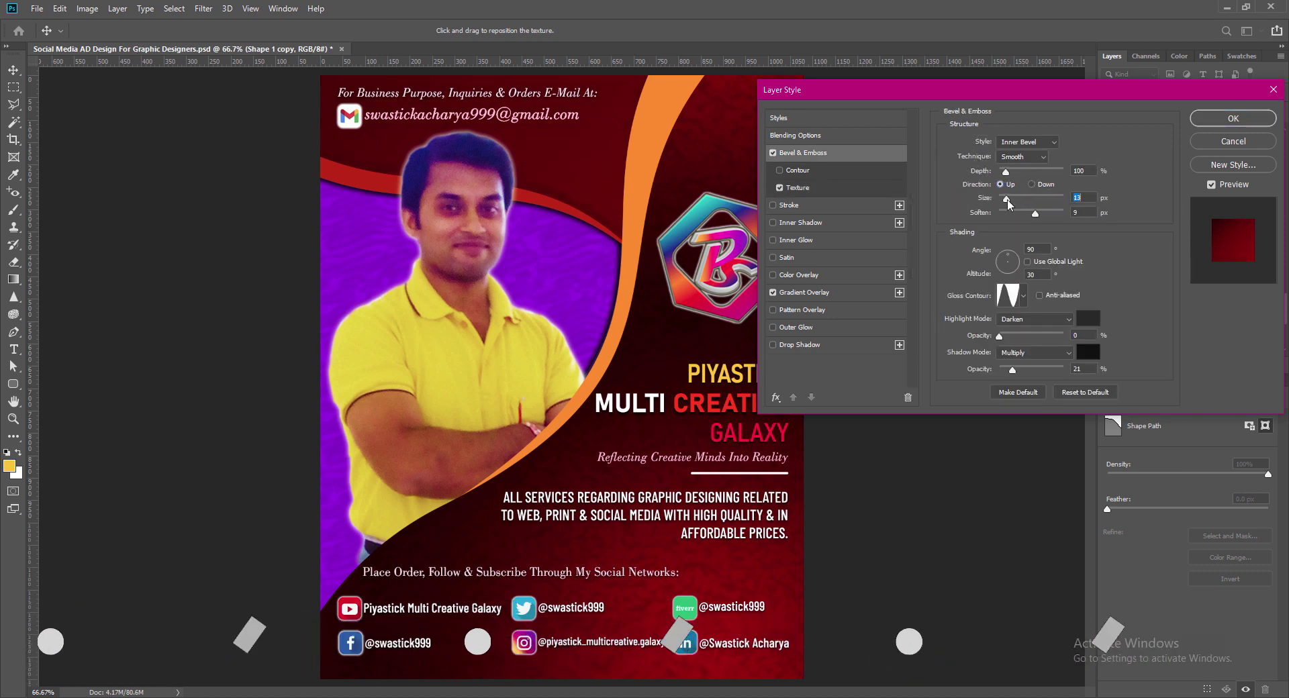
pyautogui.click(1080, 197)
pyautogui.press('BackSpace')
pyautogui.press('BackSpace')
pyautogui.write('21')
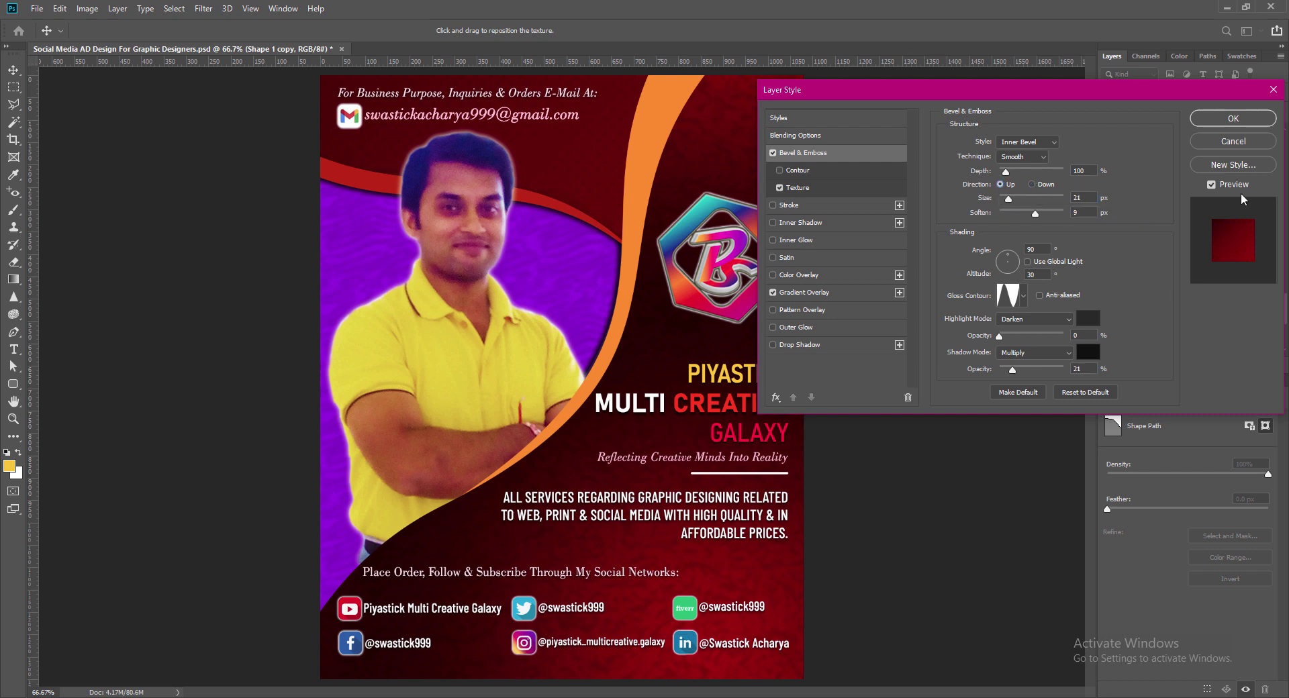
pyautogui.press('BackSpace')
pyautogui.press('BackSpace')
pyautogui.write('15')
pyautogui.press('Return')
pyautogui.hotkey('ctrl', 's')
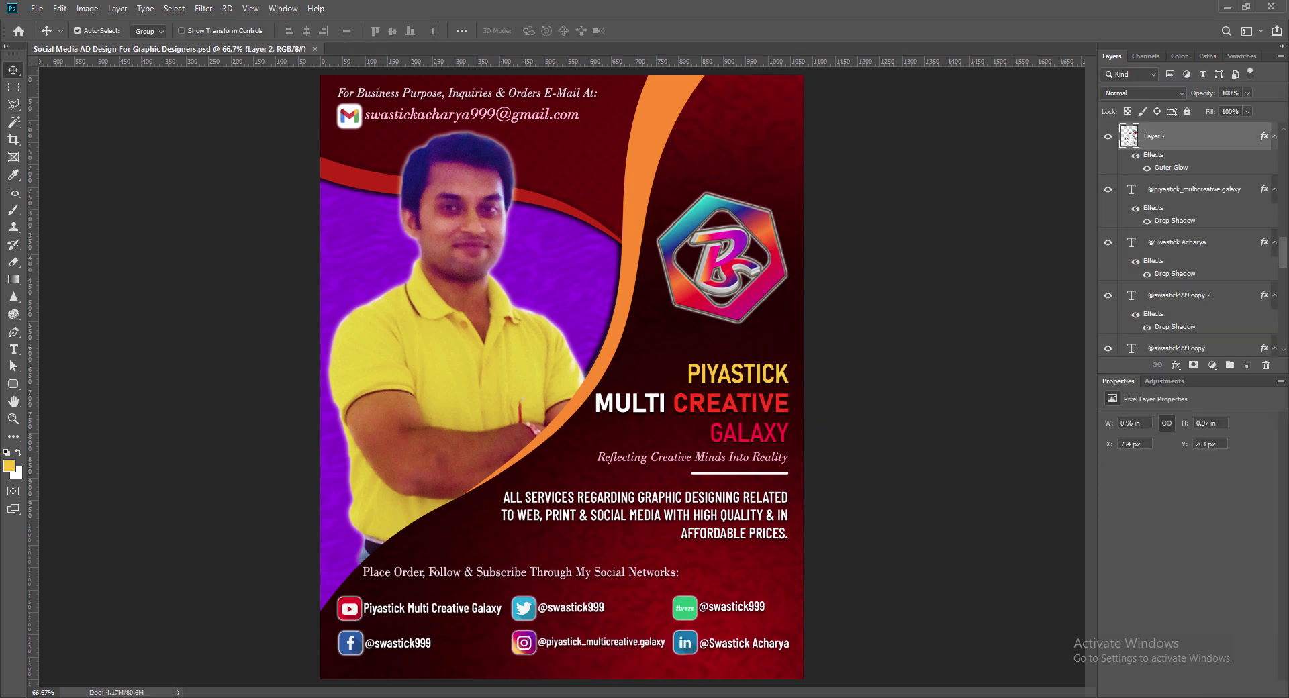
# Step: Set the hexagon logo's Outer Glow to Range 51, Spread 12 and Size 96
pyautogui.doubleClick(1171, 167)
pyautogui.moveTo(882, 87); pyautogui.dragTo(931, 93)
pyautogui.moveTo(1081, 328); pyautogui.dragTo(1090, 328)
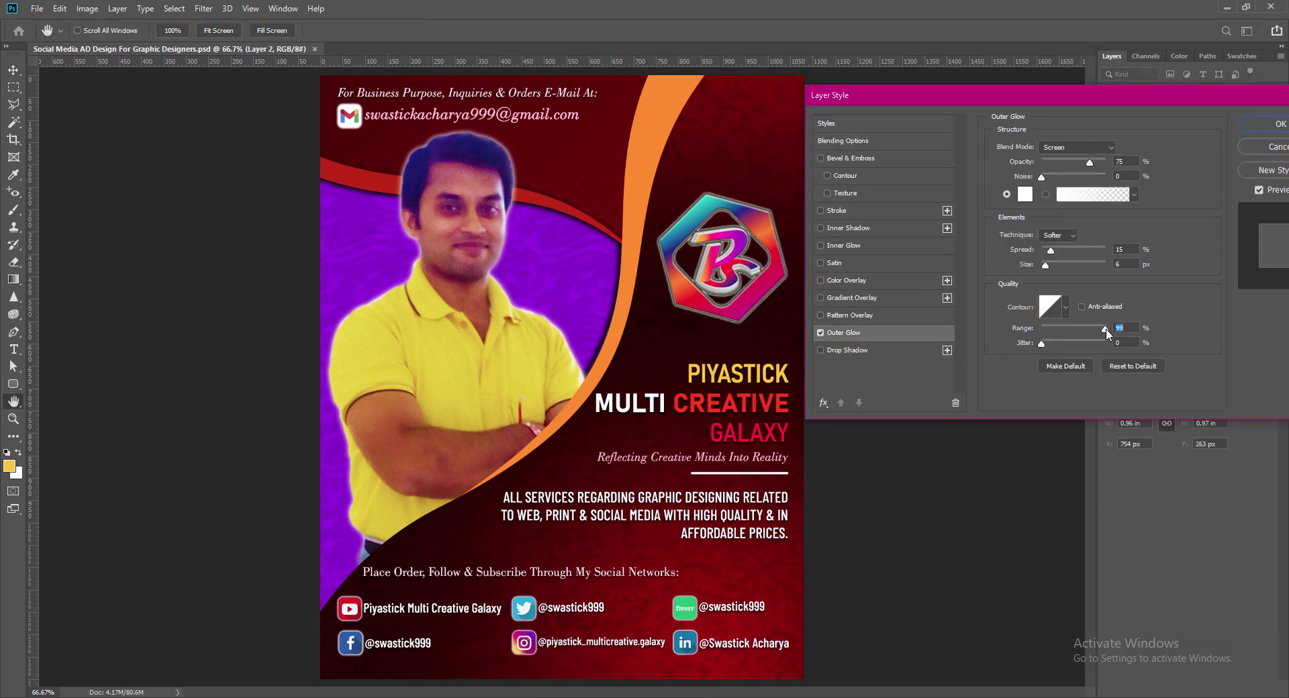
pyautogui.write('51')
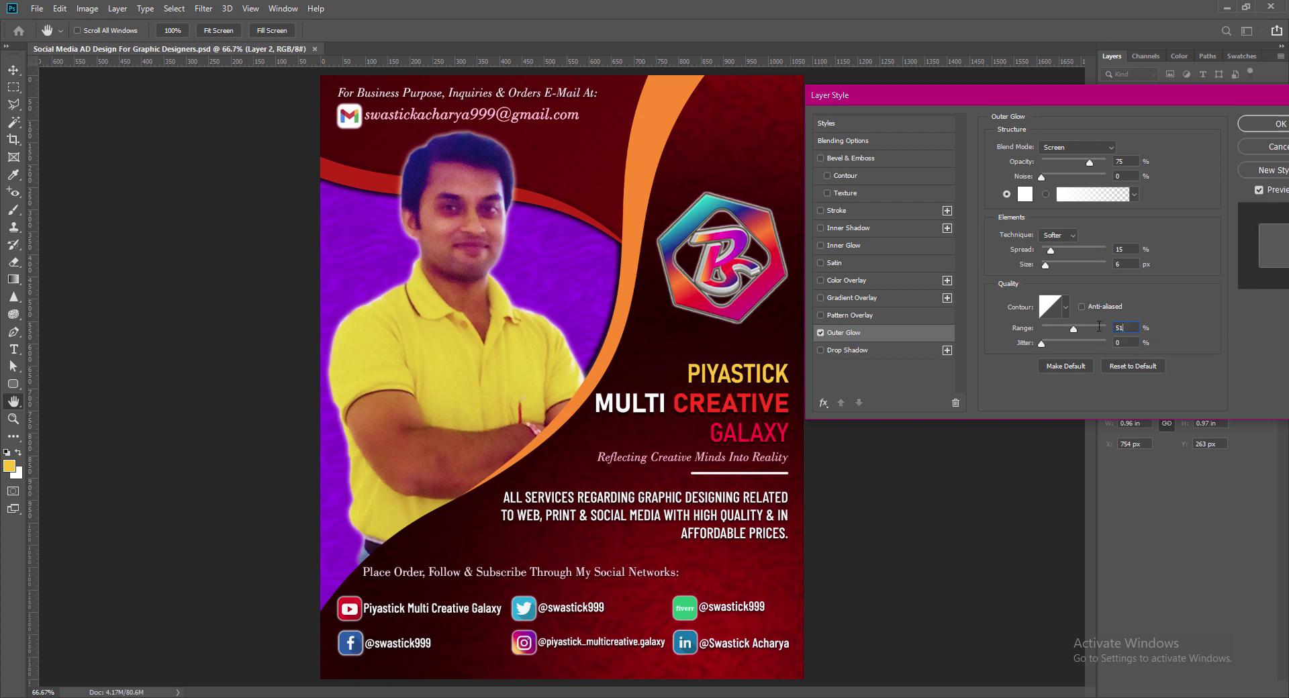
pyautogui.click(1119, 249)
pyautogui.write('12')
pyautogui.press('Tab')
pyautogui.write('9')
pyautogui.write('6')
pyautogui.click(1265, 125)
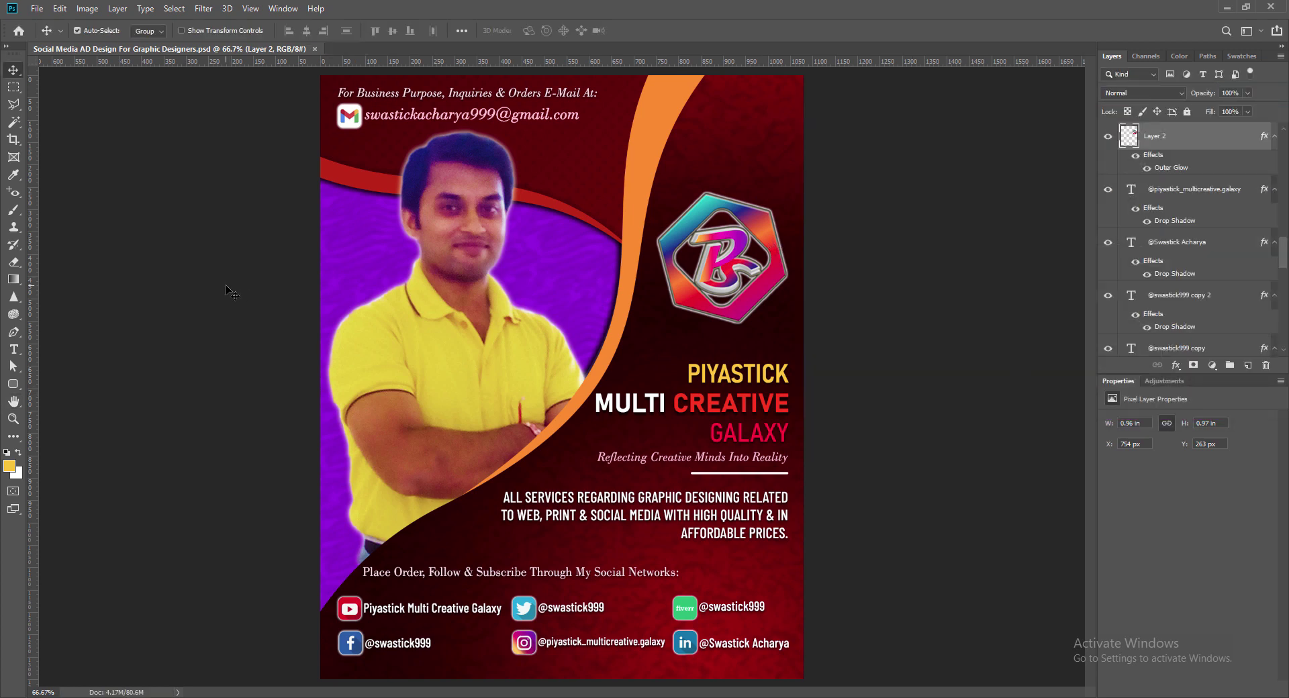
# Step: Nudge the hexagon logo upward to Y 230 px
pyautogui.hotkey('shift', 'Up')
pyautogui.hotkey('shift', 'Up')
pyautogui.press('Up')
pyautogui.press('Up')
pyautogui.press('Up')
pyautogui.press('Up')
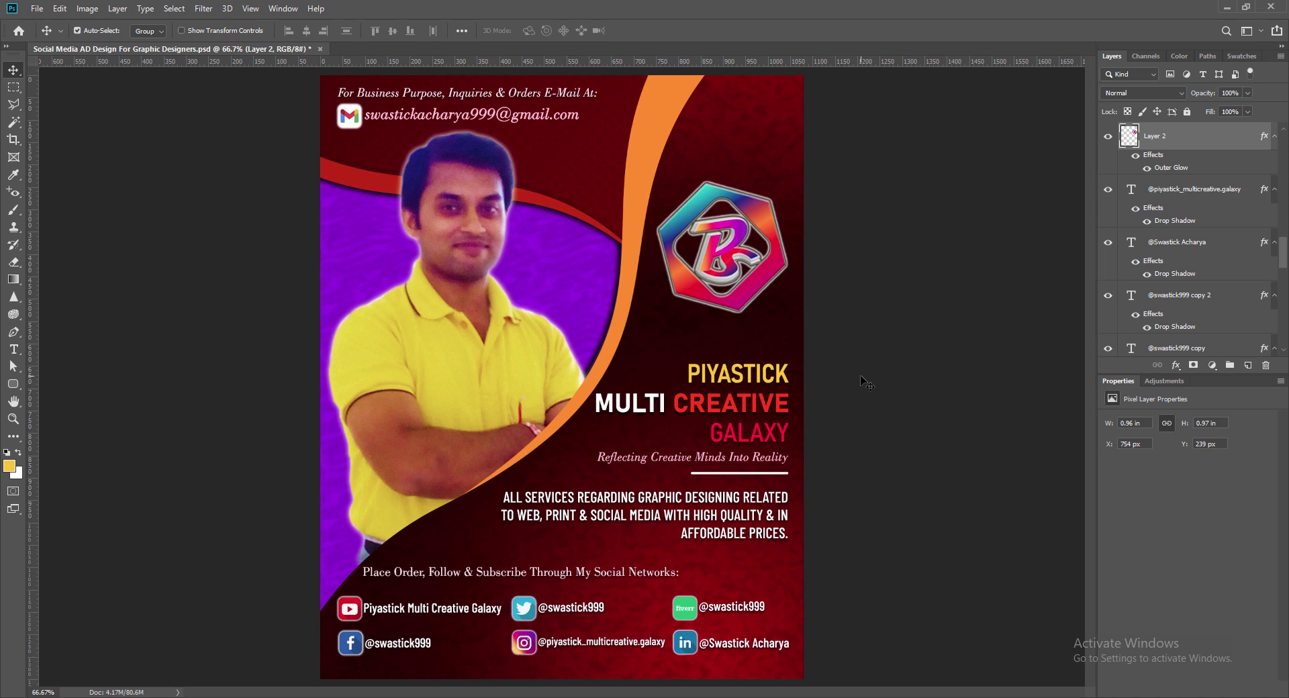
pyautogui.press('Up')
pyautogui.press('Up')
pyautogui.press('Up')
pyautogui.press('Up')
pyautogui.press('Up')
pyautogui.press('Up')
pyautogui.press('Up')
pyautogui.press('Up')
pyautogui.press('Up')
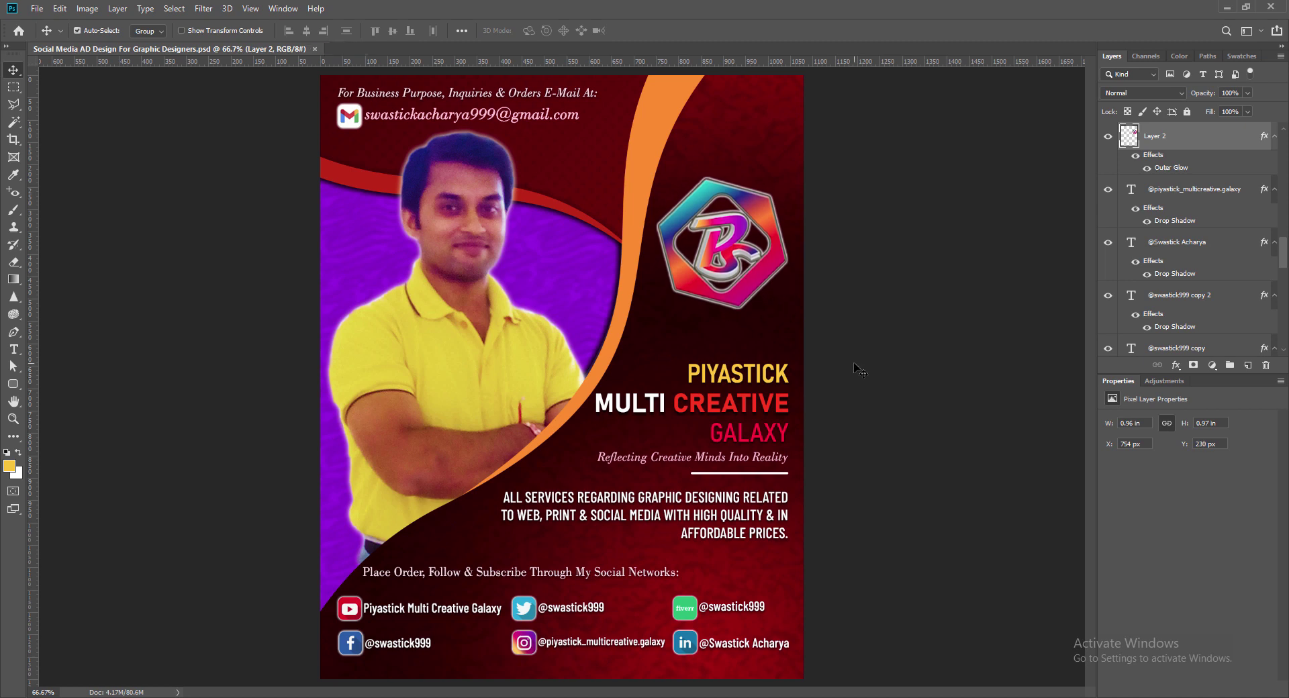
pyautogui.hotkey('ctrl', '-')
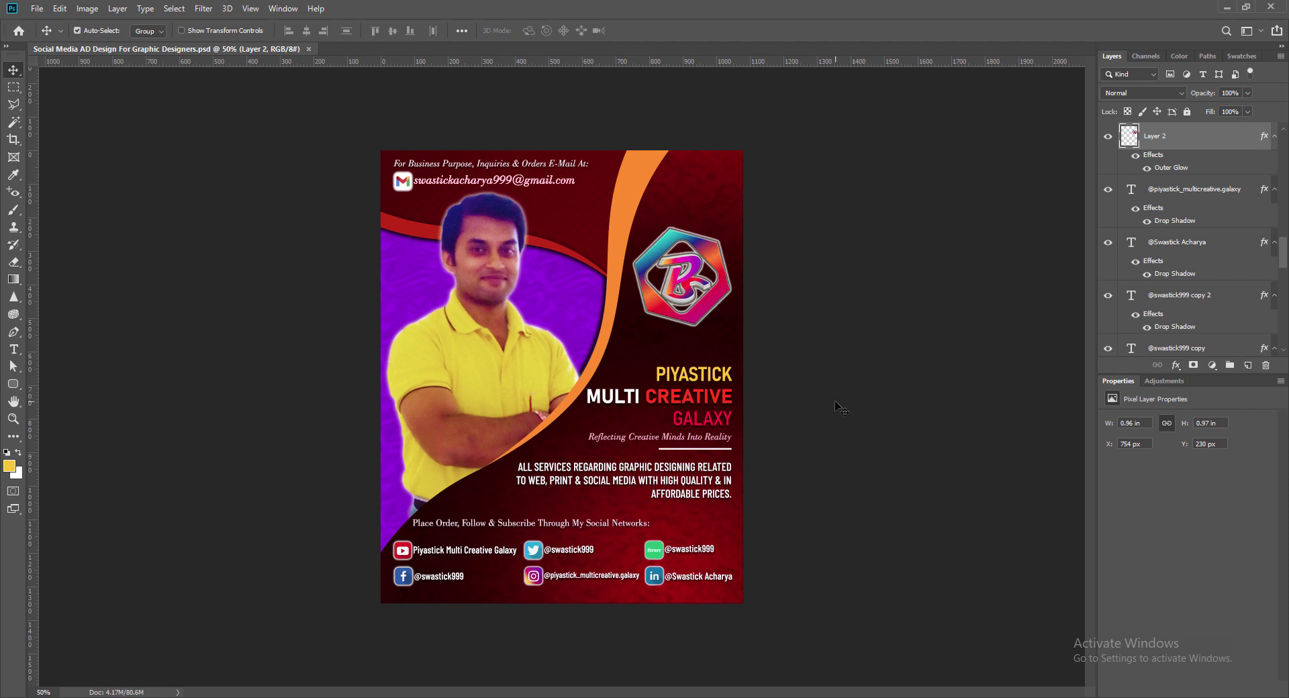
pyautogui.hotkey('ctrl', '+')
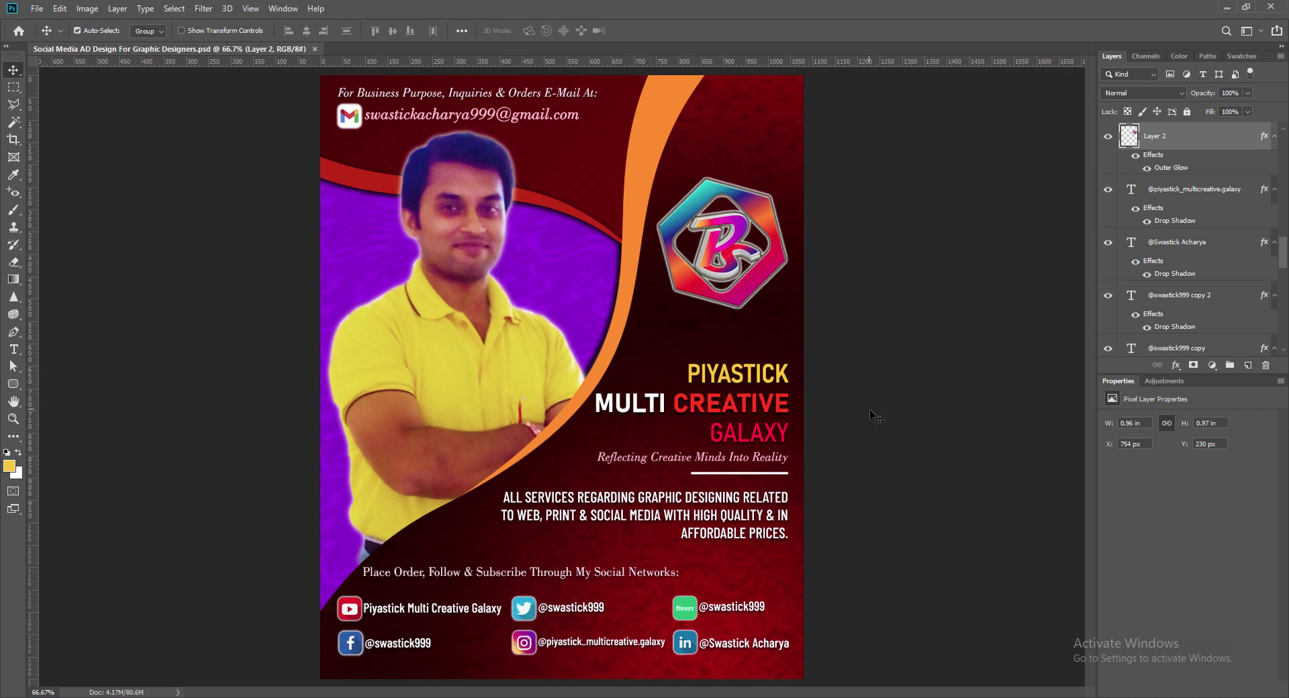